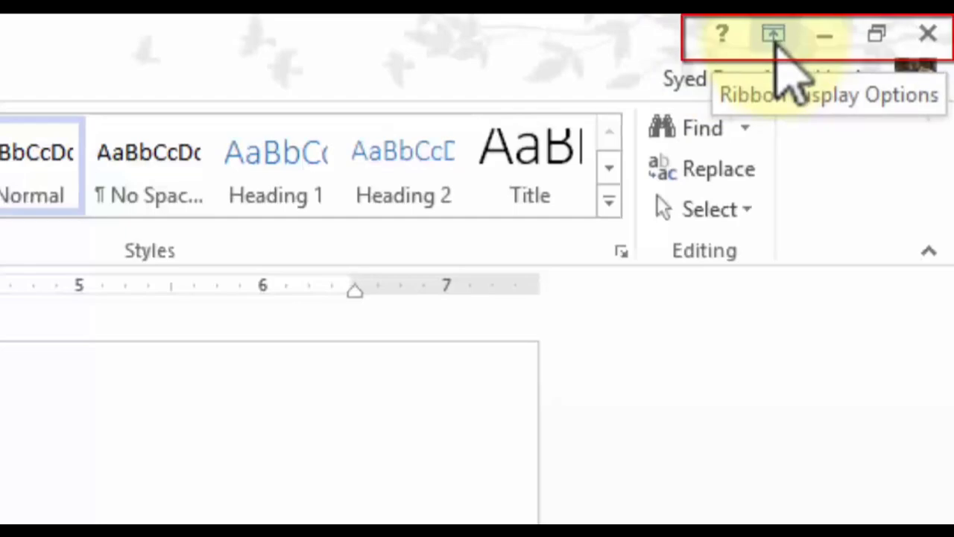
Set Ribbon Display Options to Show Tabs and Commands so the full ribbon stays visible.
click(776, 43)
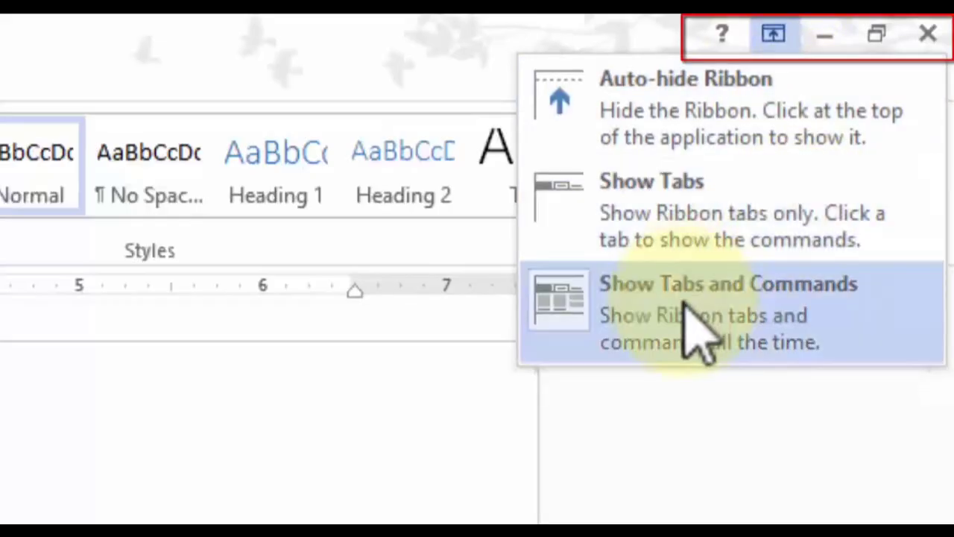
click(693, 313)
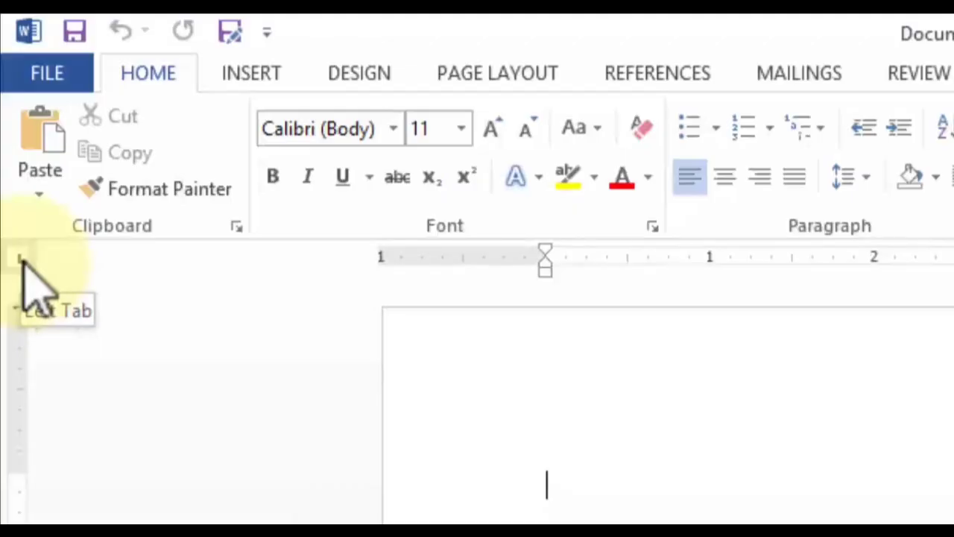
click(21, 260)
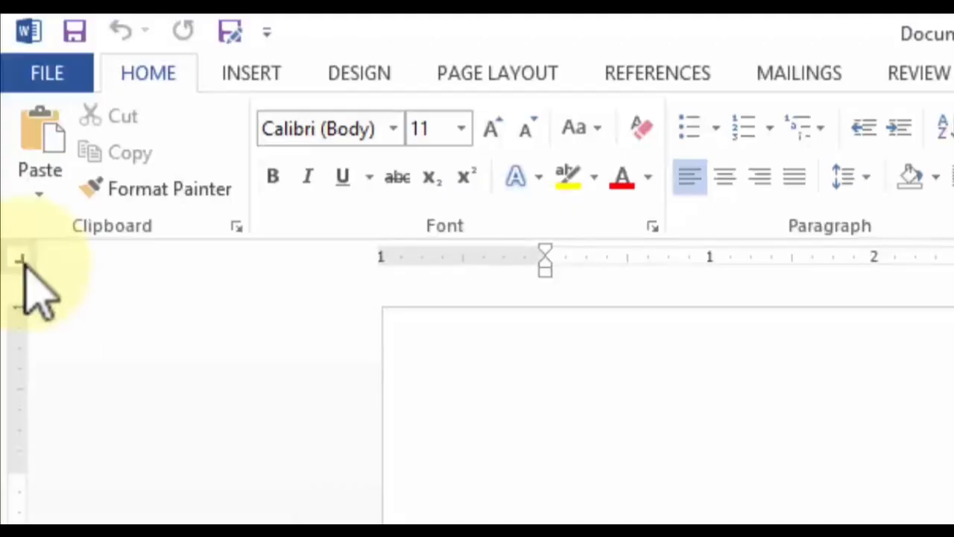
click(23, 264)
click(21, 261)
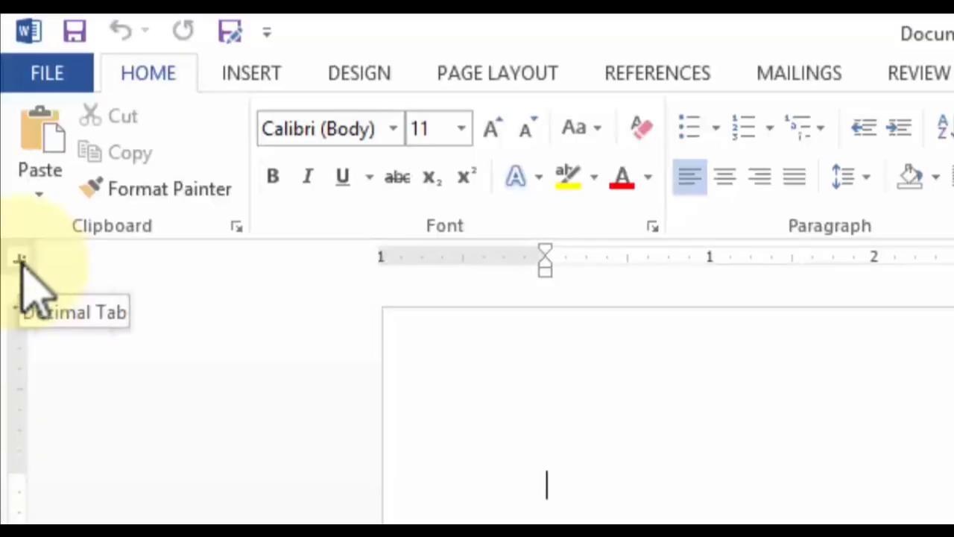
click(21, 260)
click(21, 261)
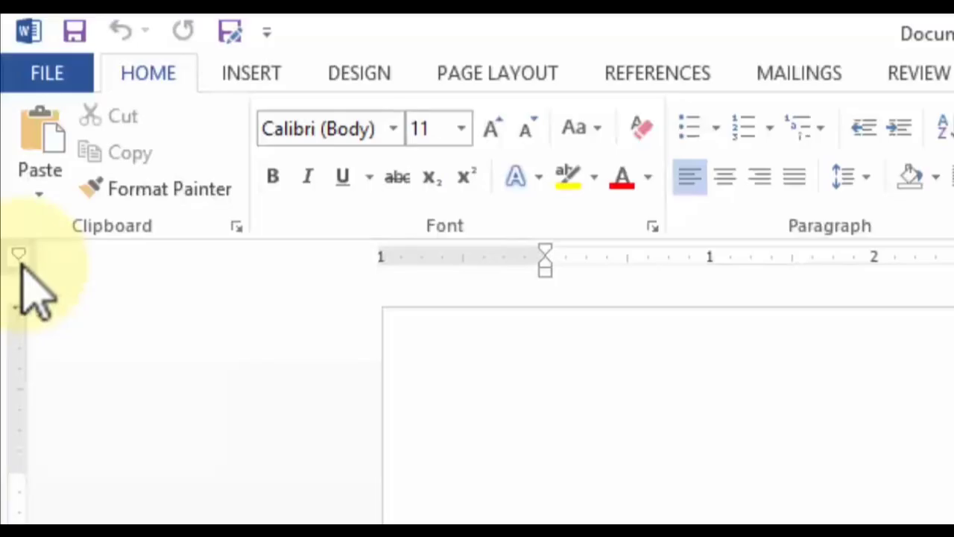
click(21, 261)
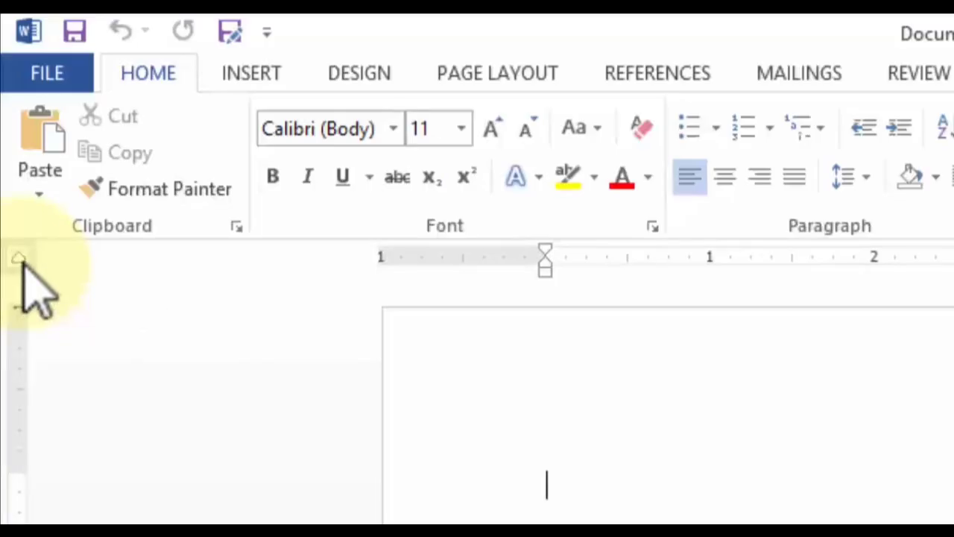
click(22, 263)
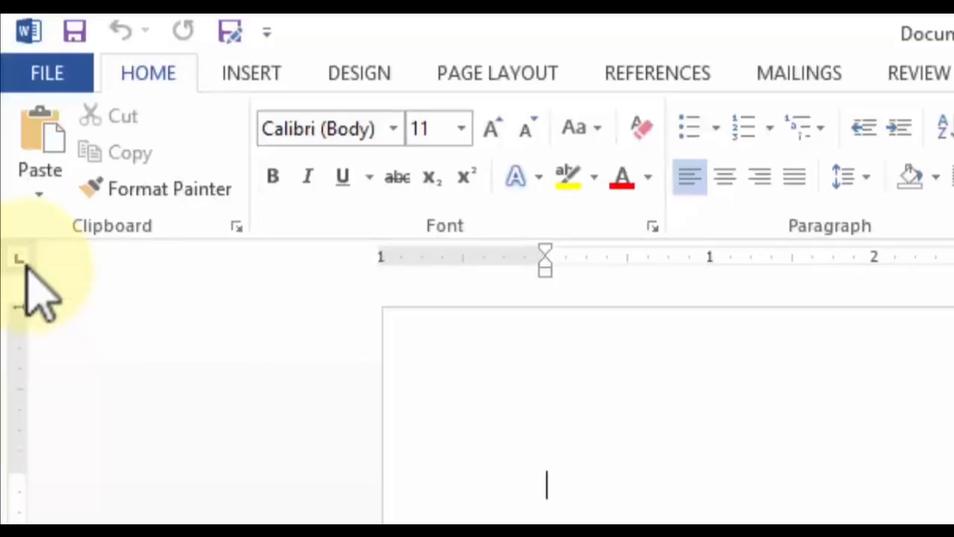
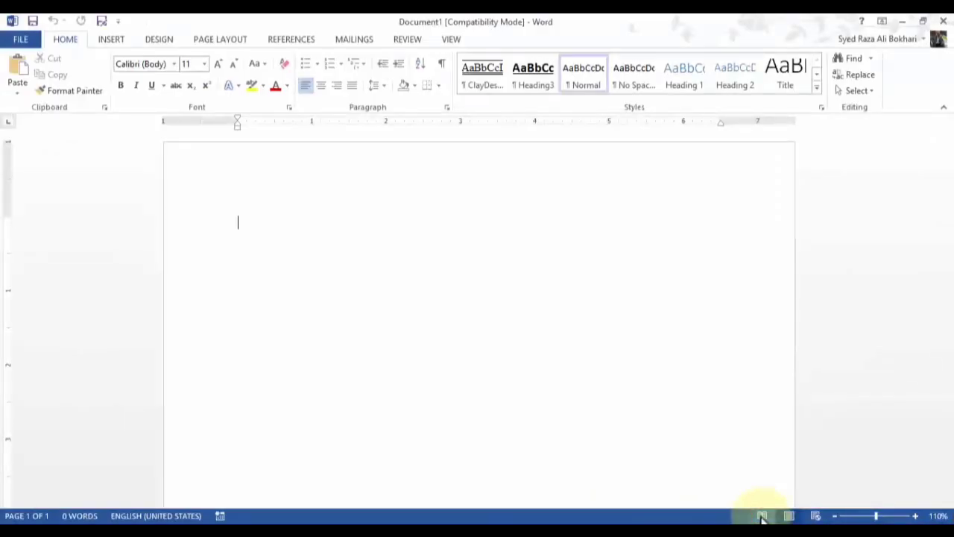
Switch the empty Document1 to Read Mode from the status bar.
click(762, 516)
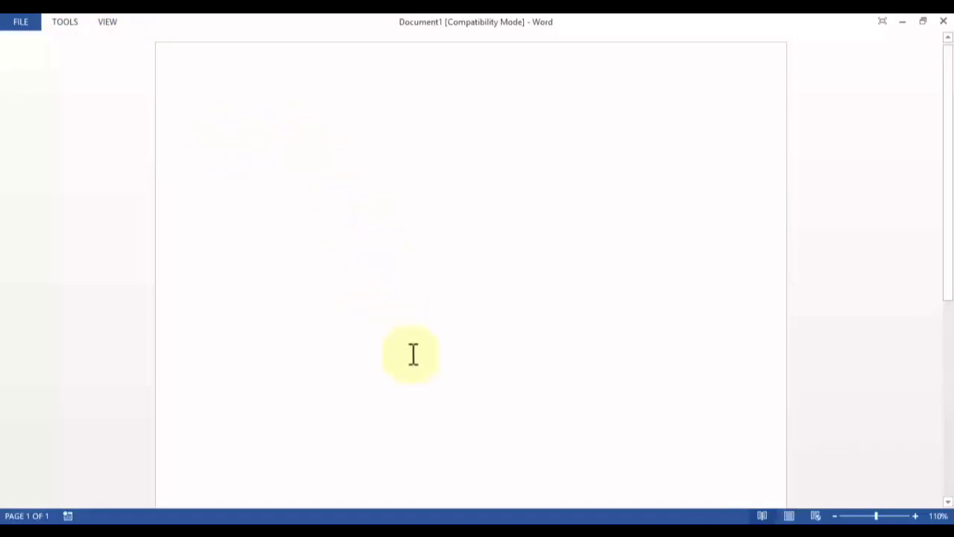
Leave Read Mode through Print Layout and switch the blank document to Web Layout.
click(789, 516)
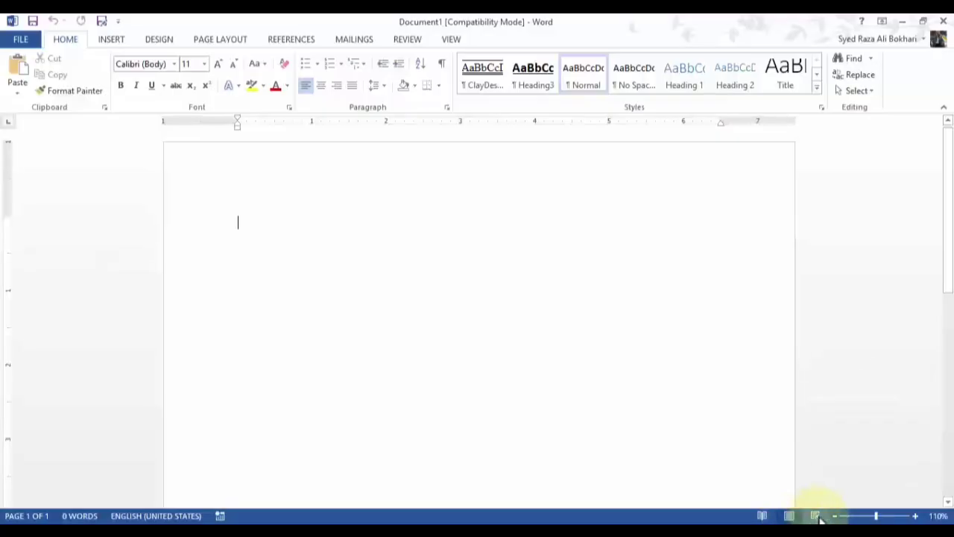
click(815, 516)
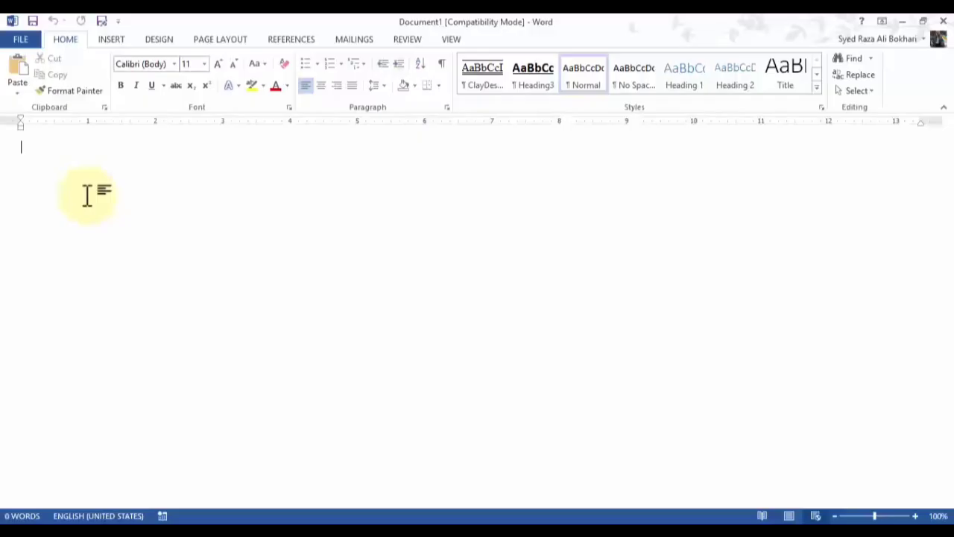
Switch the blank Document1 from Web Layout back to Print Layout view.
click(791, 515)
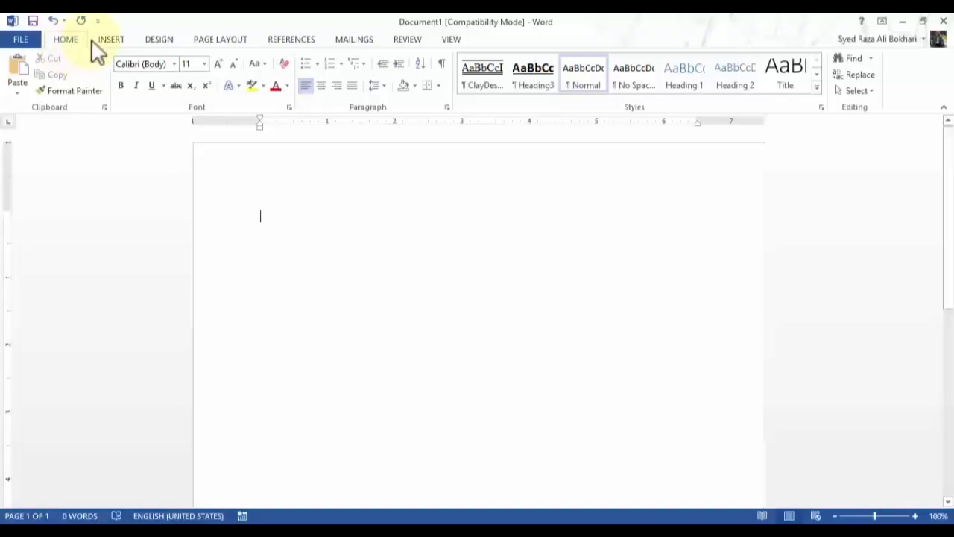
Browse the INSERT, DESIGN and PAGE LAYOUT ribbon tabs in turn.
click(112, 39)
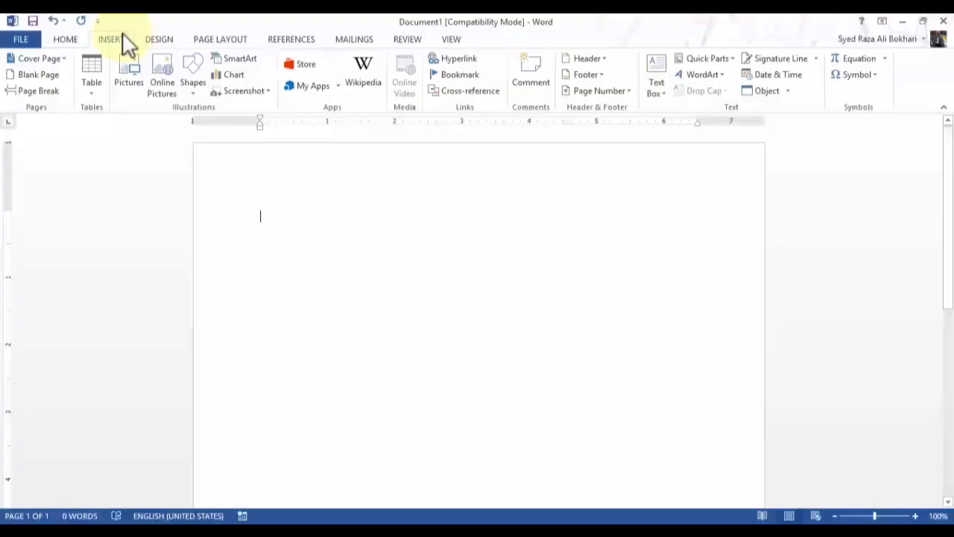
click(155, 43)
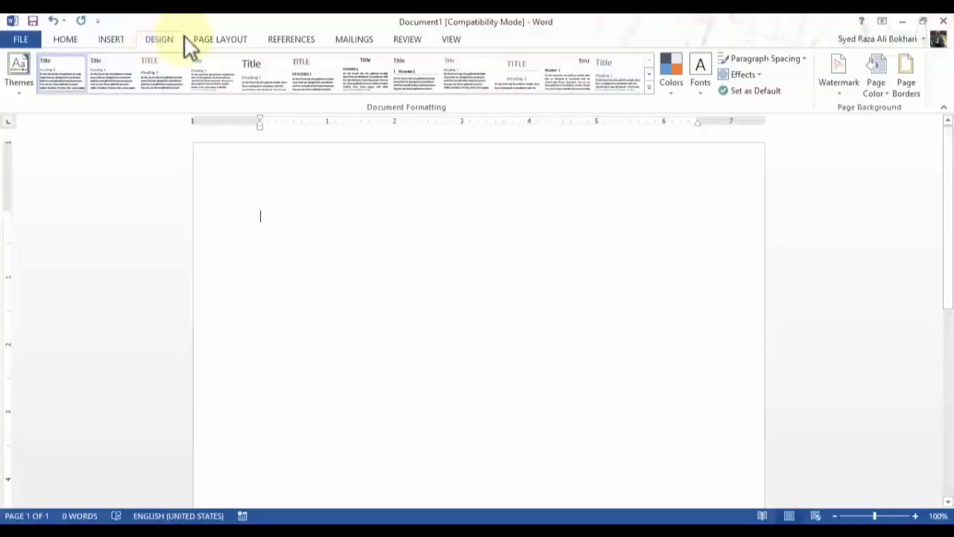
click(210, 43)
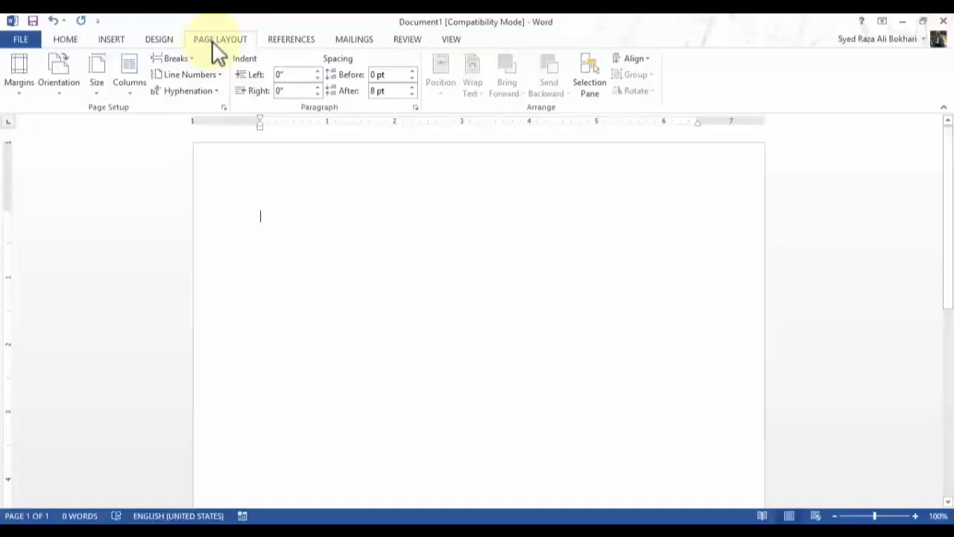
Browse the REFERENCES, MAILINGS, REVIEW and VIEW ribbon tabs in turn.
click(292, 42)
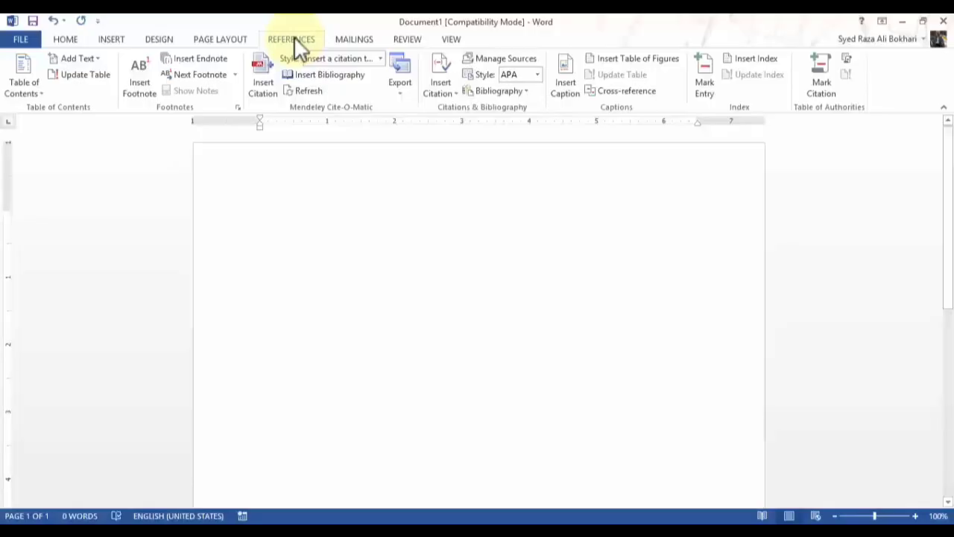
click(356, 39)
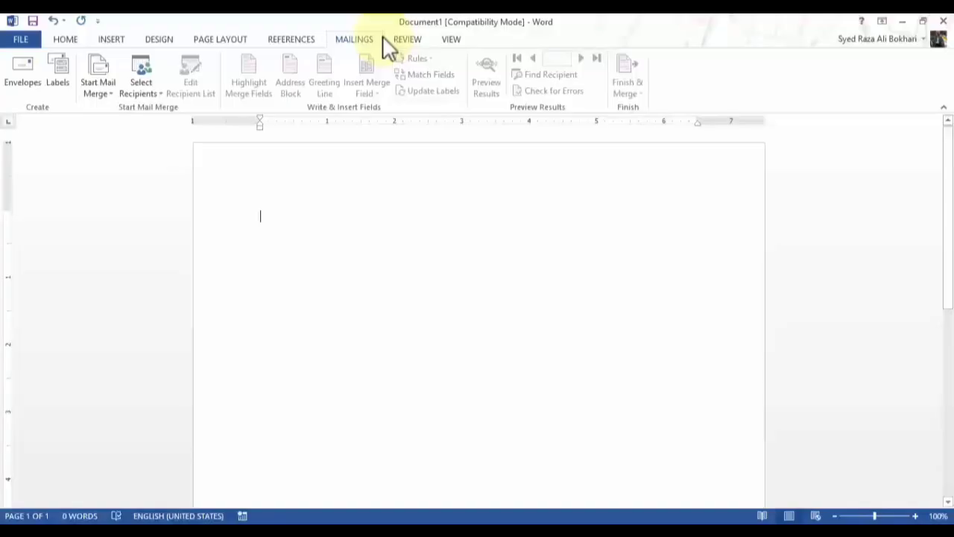
click(412, 41)
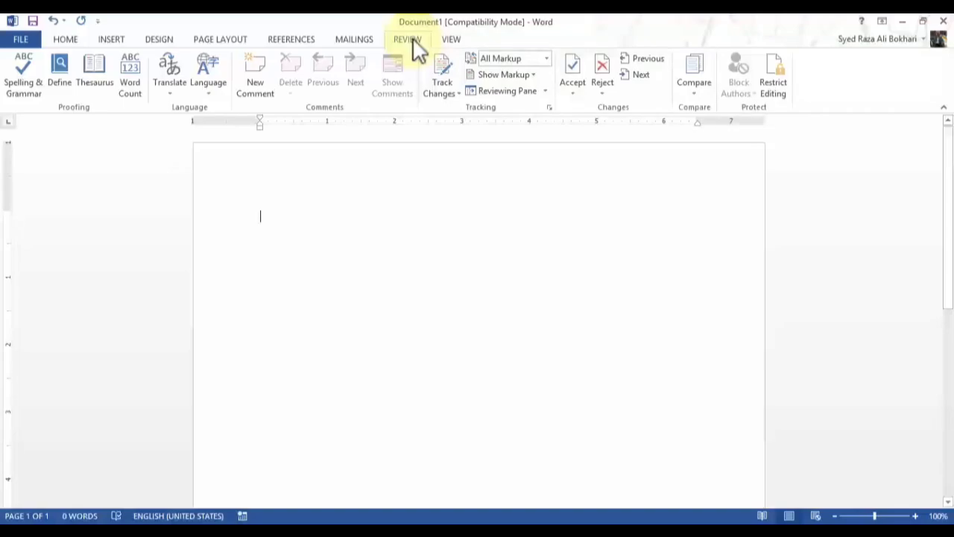
click(451, 39)
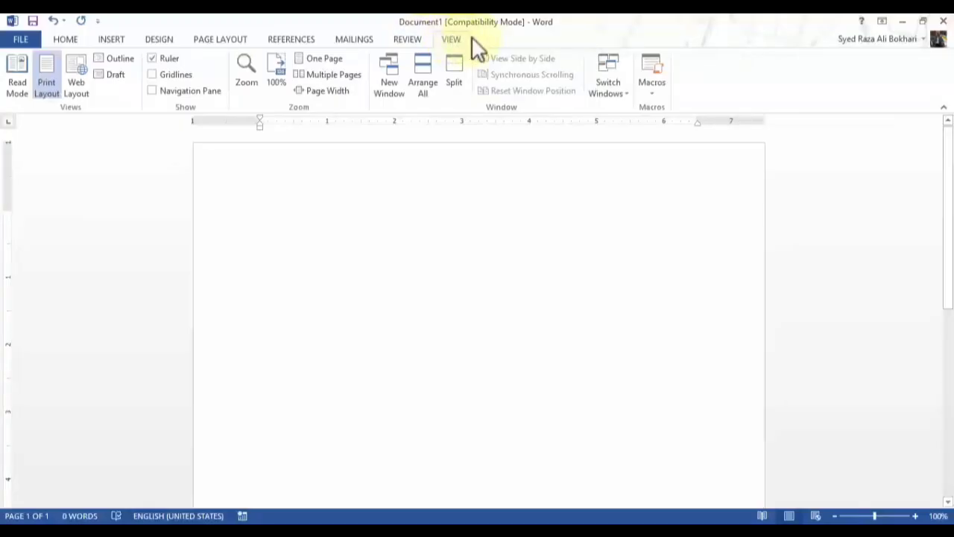
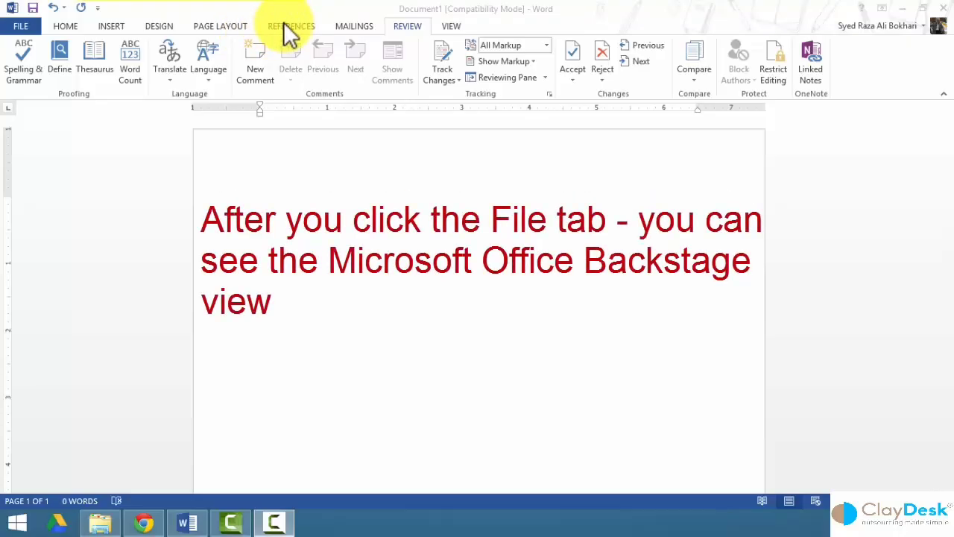
Bring Word into focus and open the Backstage Info page for Document1.
click(27, 26)
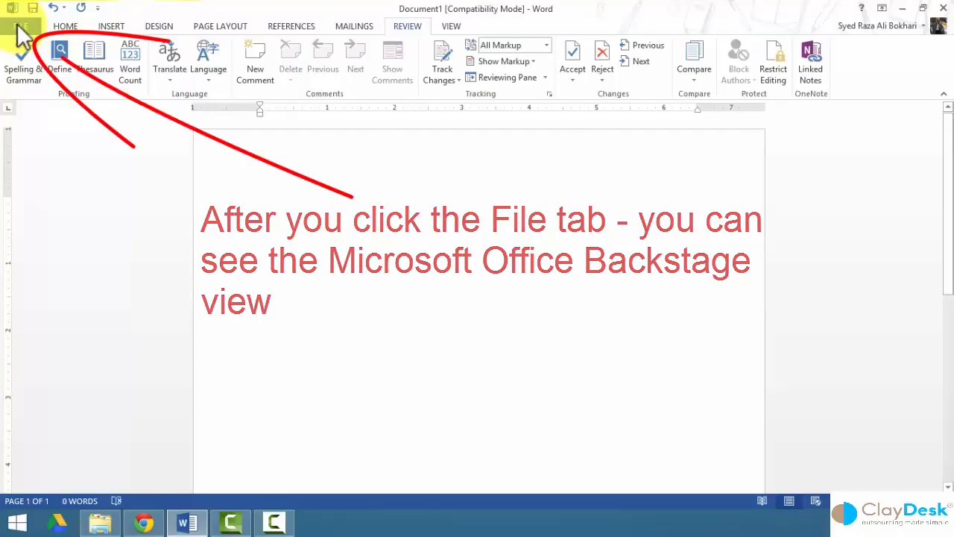
click(18, 30)
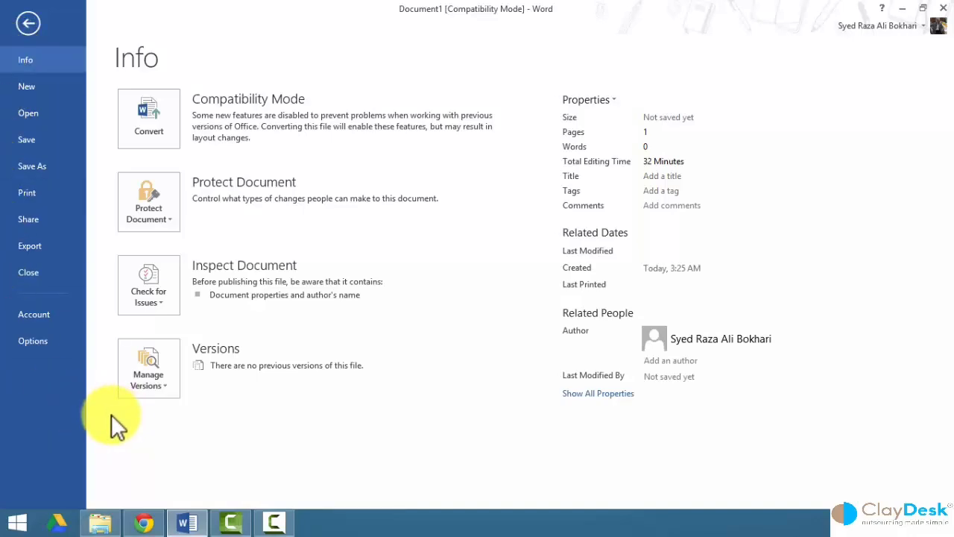
Leave Backstage and go back to the blank Document1 page.
click(28, 23)
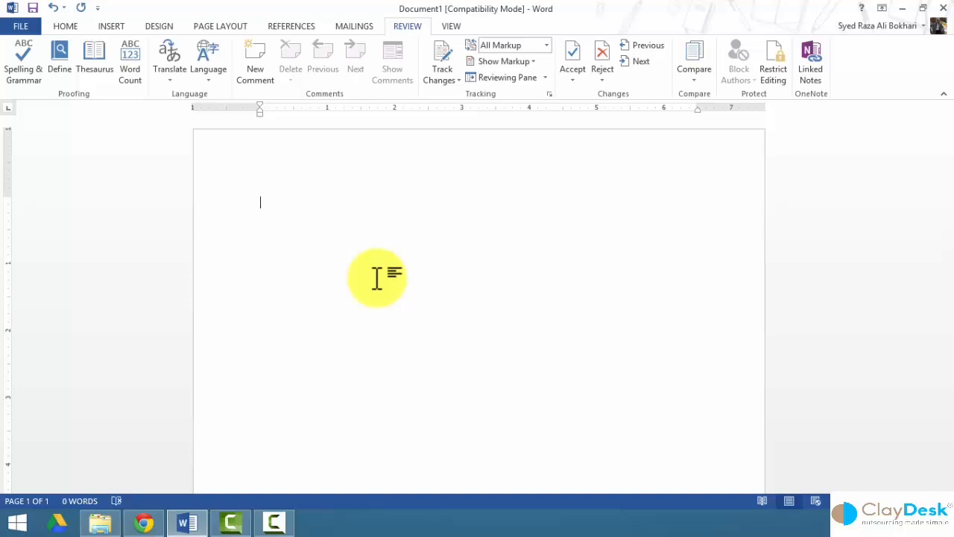
On the Info page, expand Manage Versions and show the Properties dropdown choices.
click(21, 31)
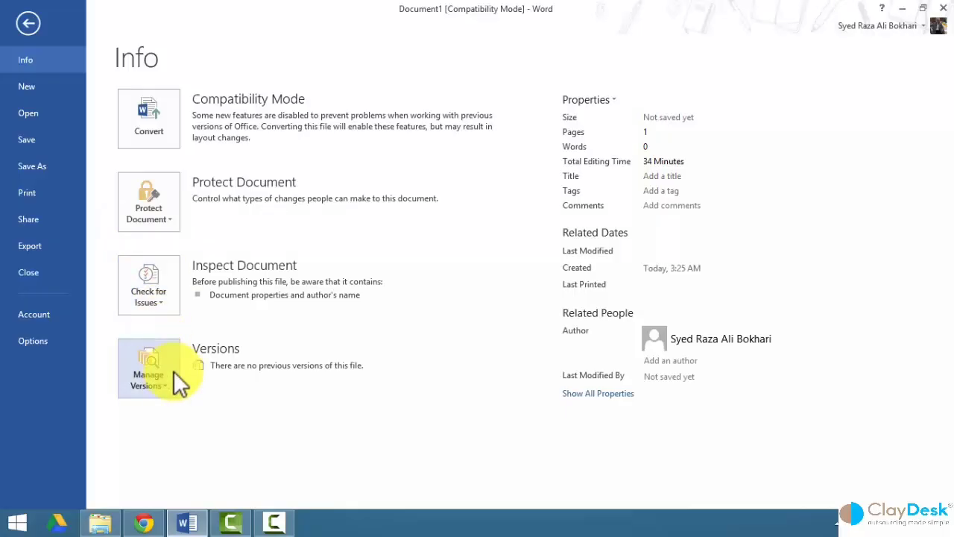
click(153, 384)
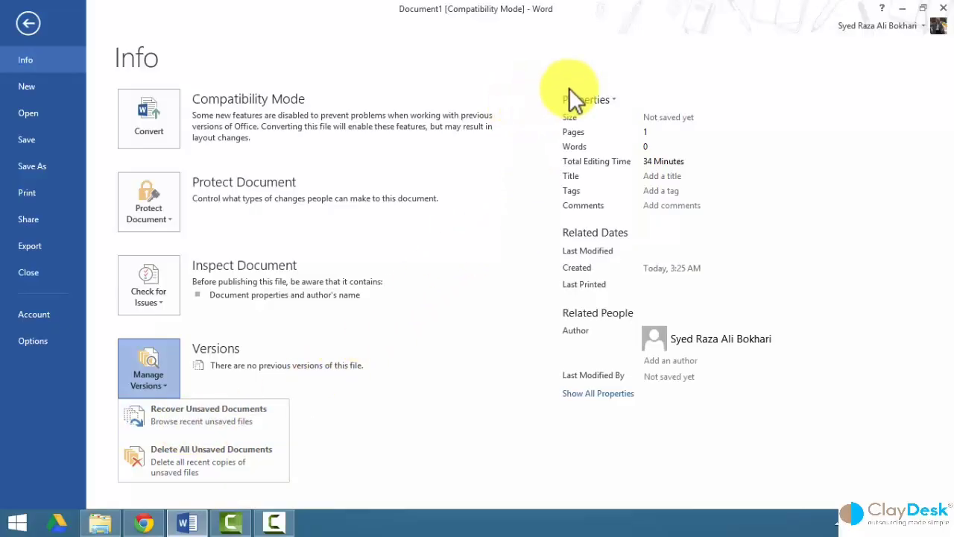
click(613, 97)
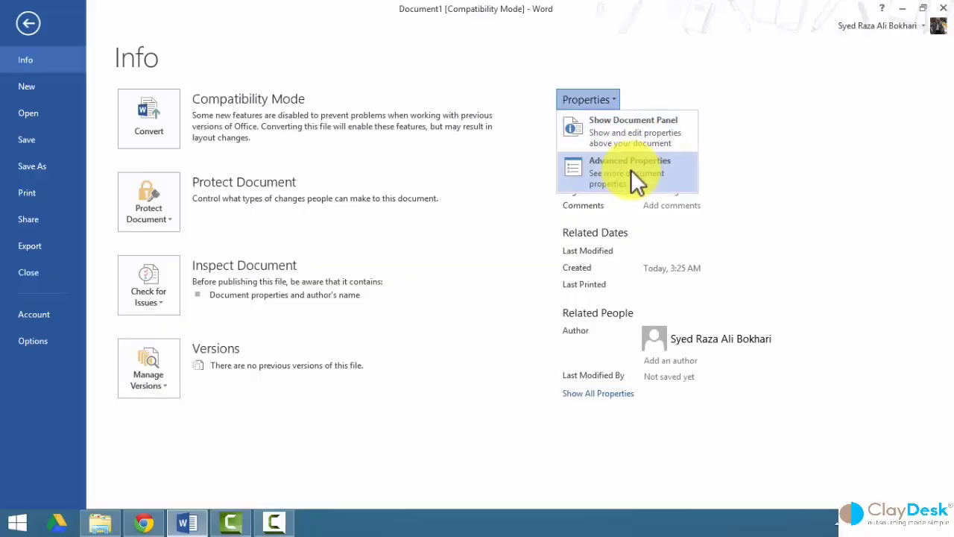
Review the Summary, Statistics and Contents tabs in Advanced Properties, cancel, then expand Manage Versions.
click(585, 158)
click(423, 135)
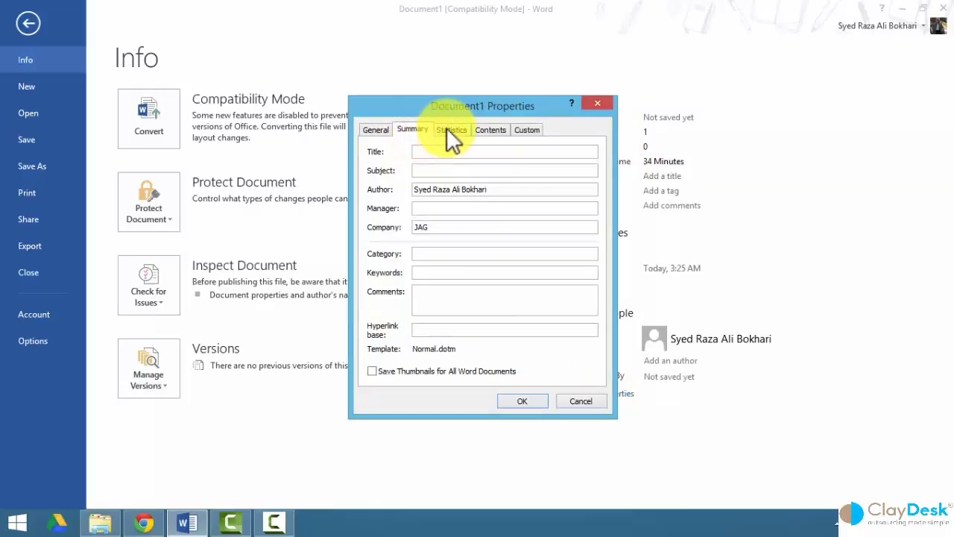
click(447, 130)
click(495, 130)
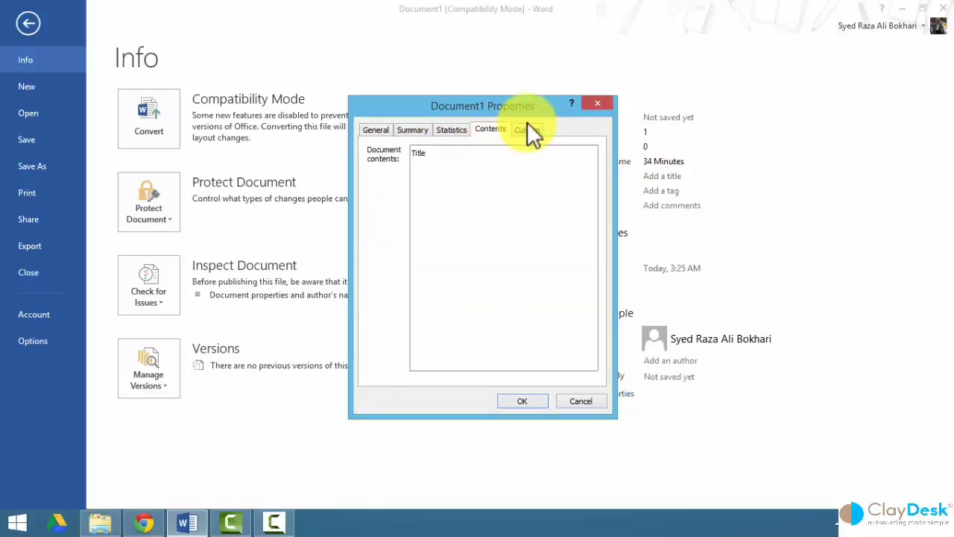
click(581, 401)
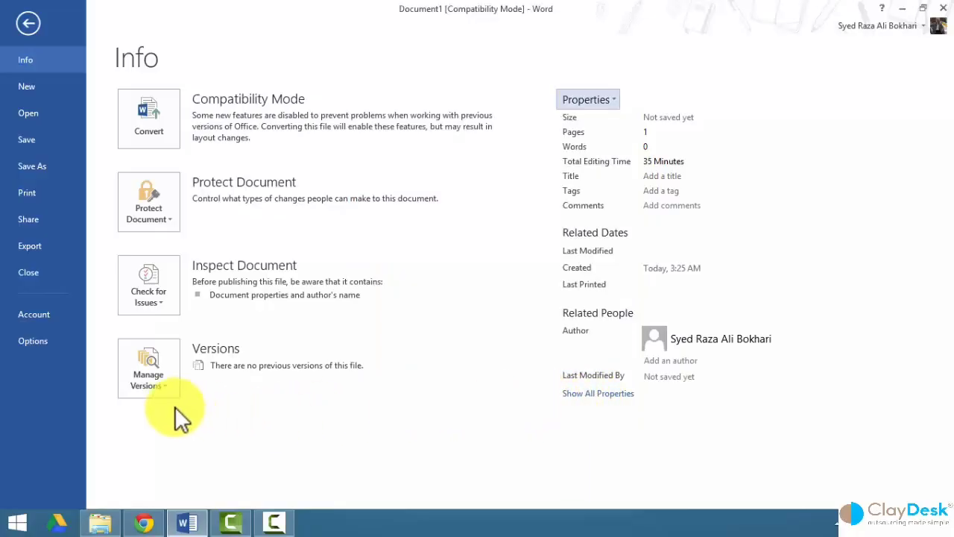
click(156, 389)
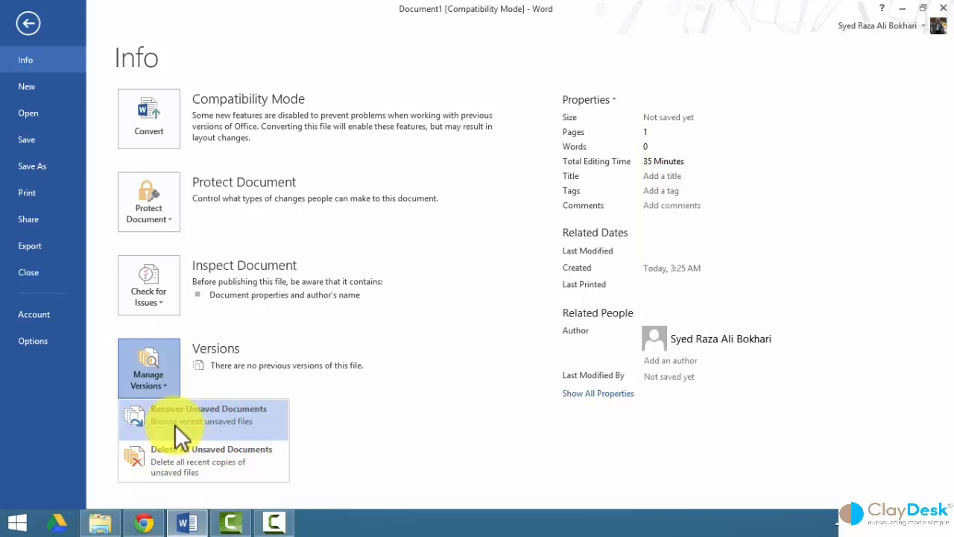
Recover and open the 3:38 AM 'When you click OK in the Combine Doc' unsaved draft.
click(175, 424)
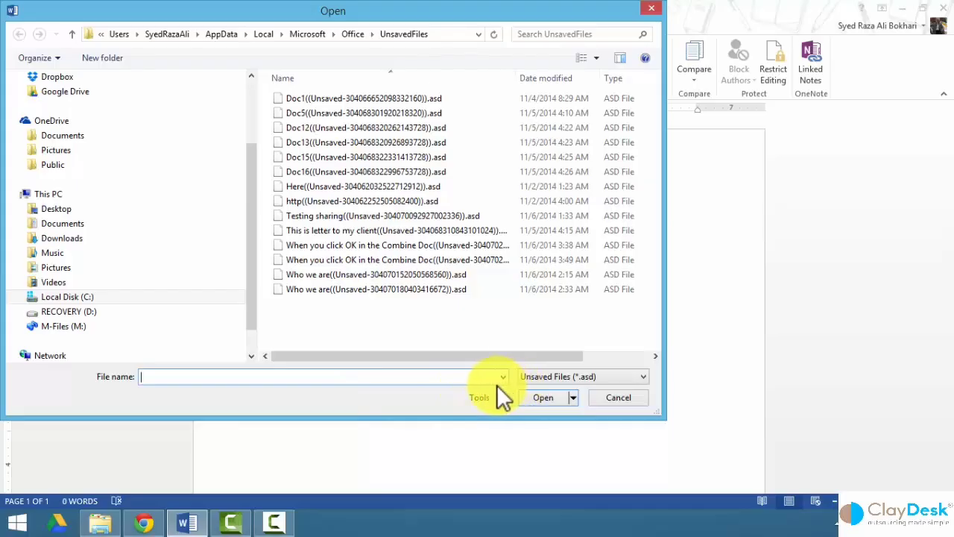
click(305, 286)
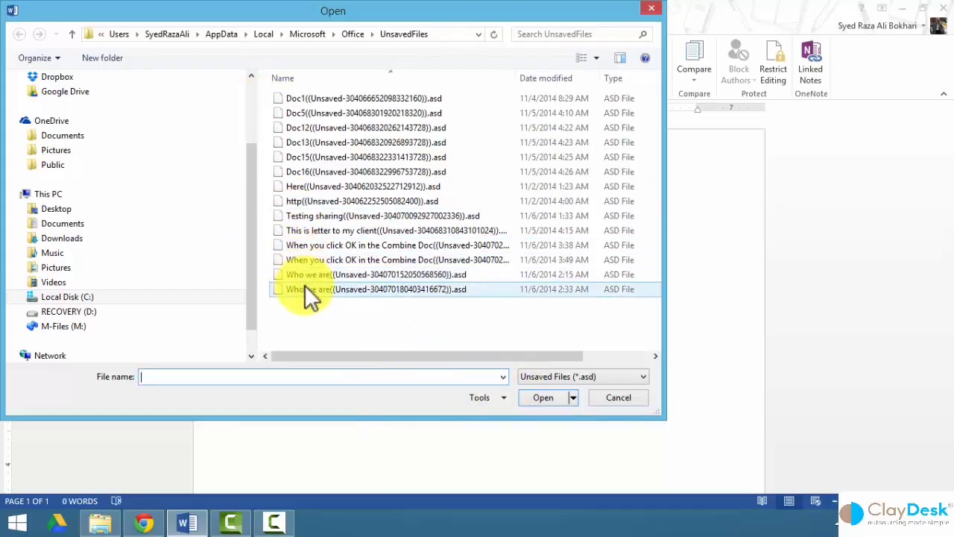
click(305, 285)
click(305, 275)
click(305, 261)
click(302, 247)
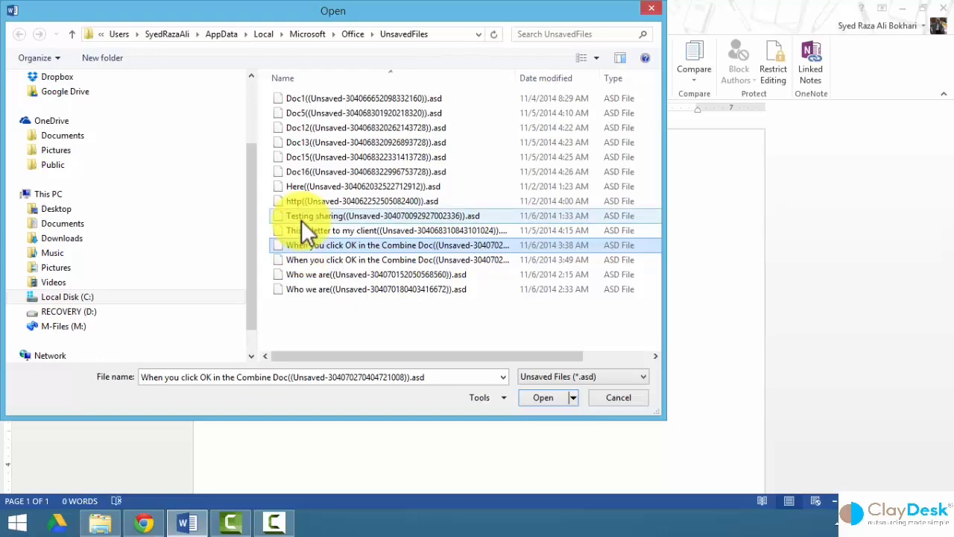
click(575, 396)
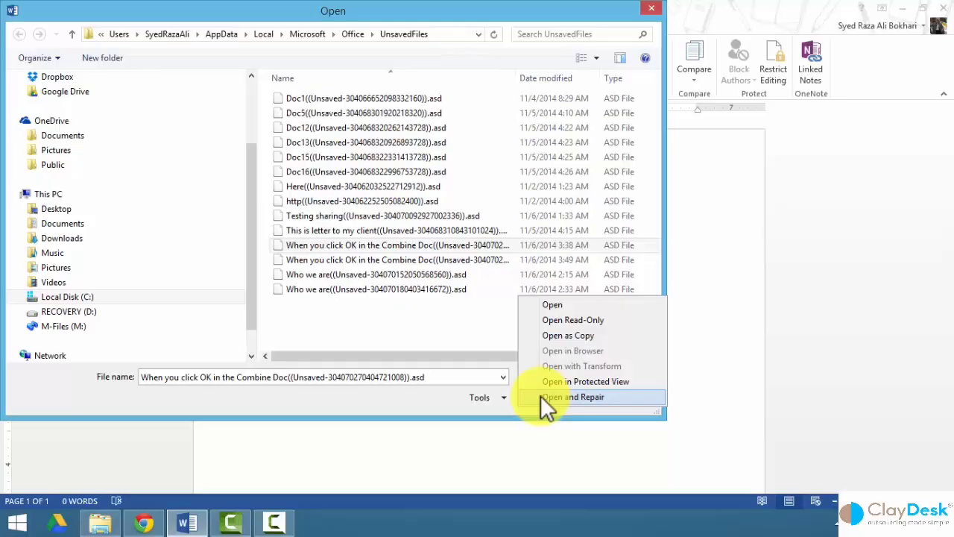
click(533, 306)
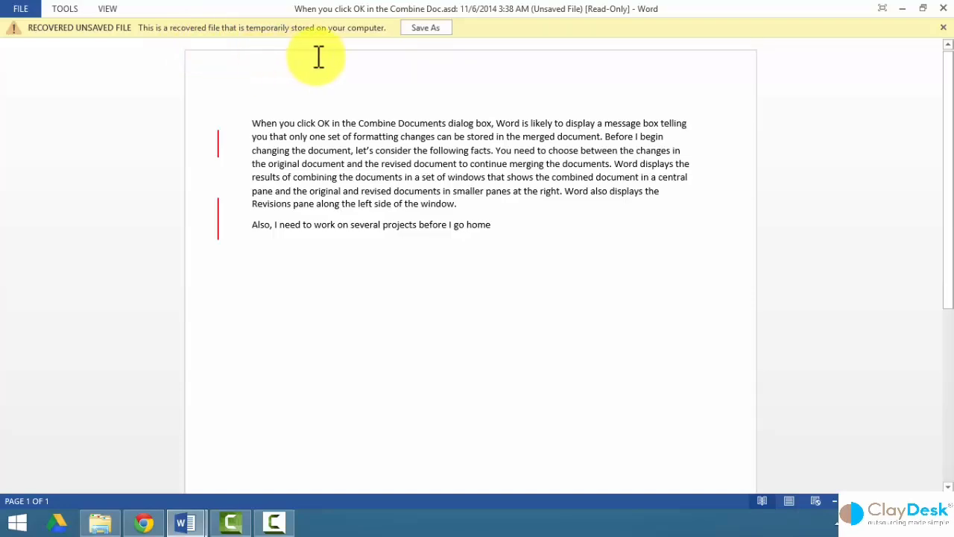
Cancel Save As on the recovered draft and close it with Don't Save.
click(423, 29)
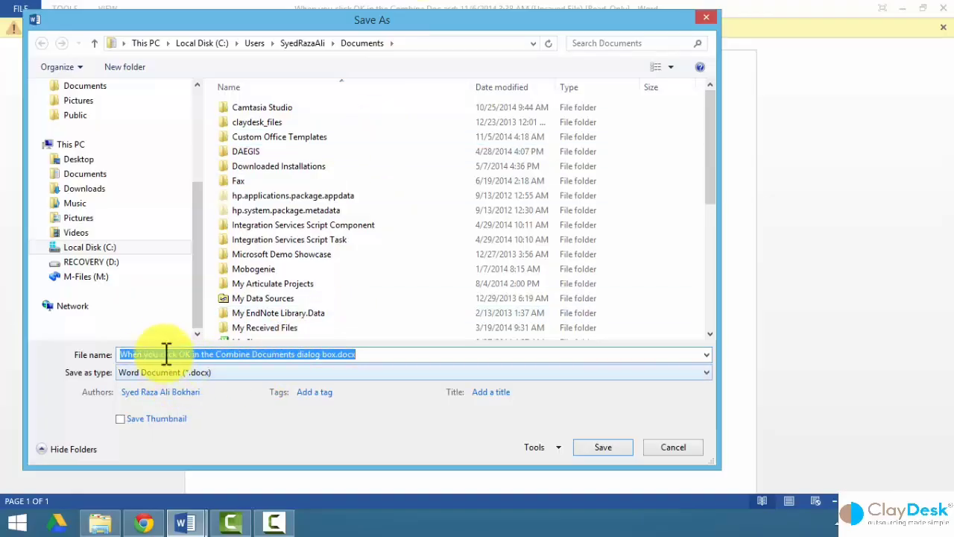
click(673, 447)
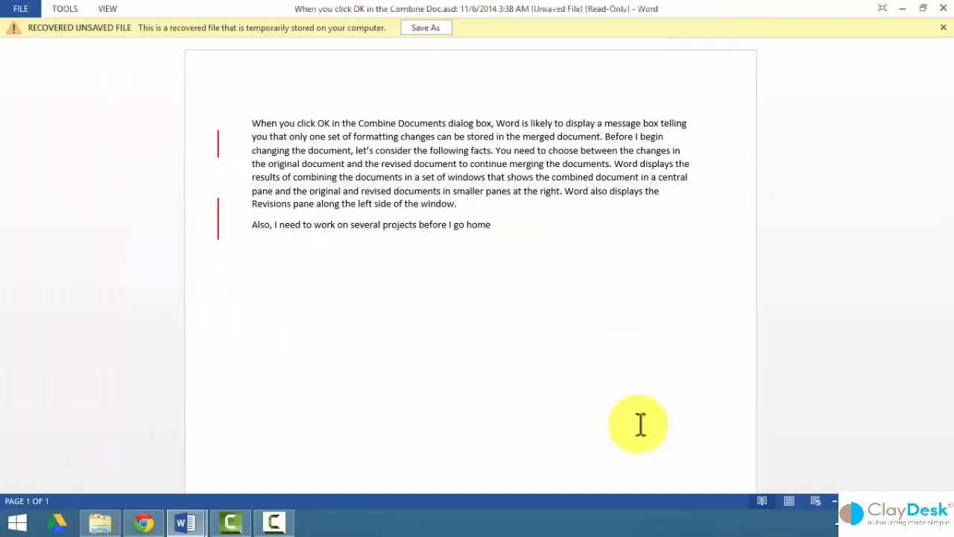
click(943, 9)
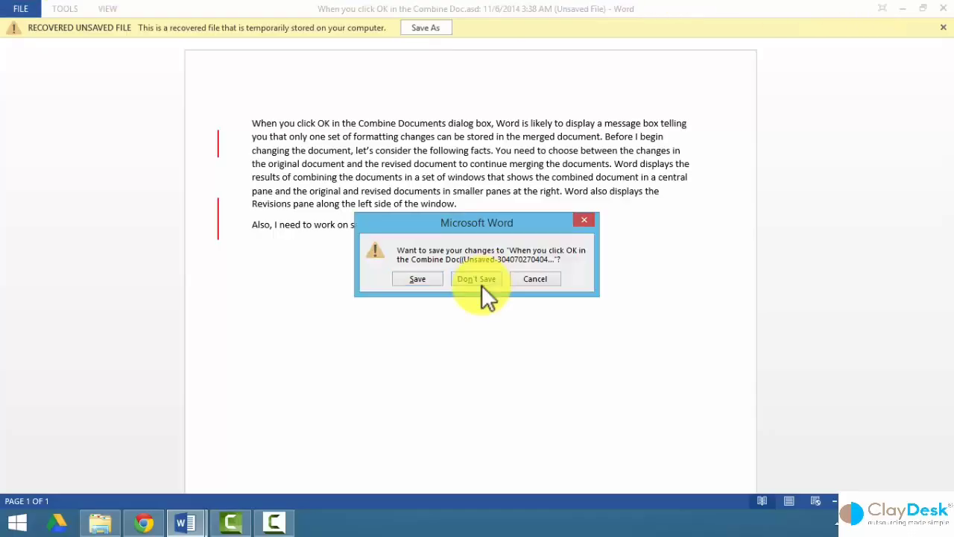
click(482, 283)
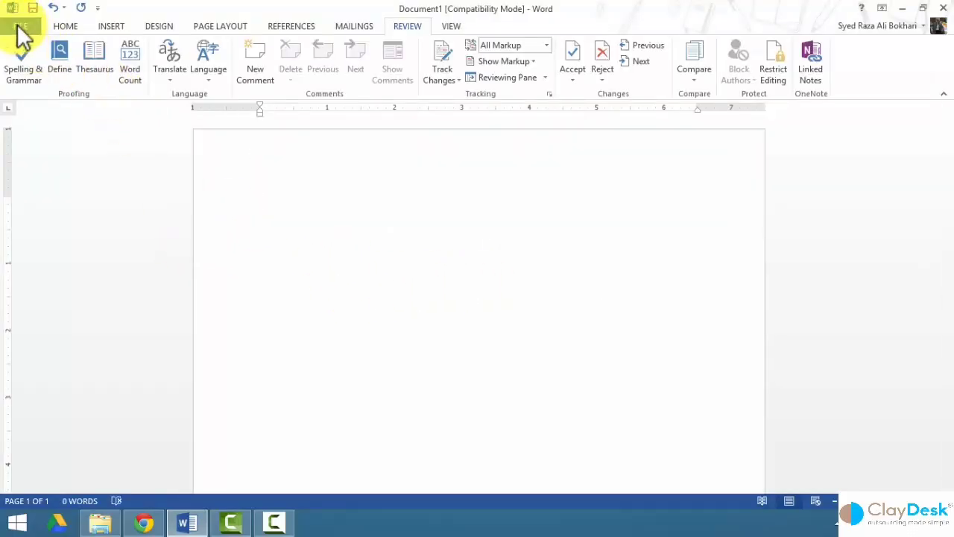
Open another recovered unsaved draft via Recover Unsaved Documents, then return to the Info page.
click(21, 29)
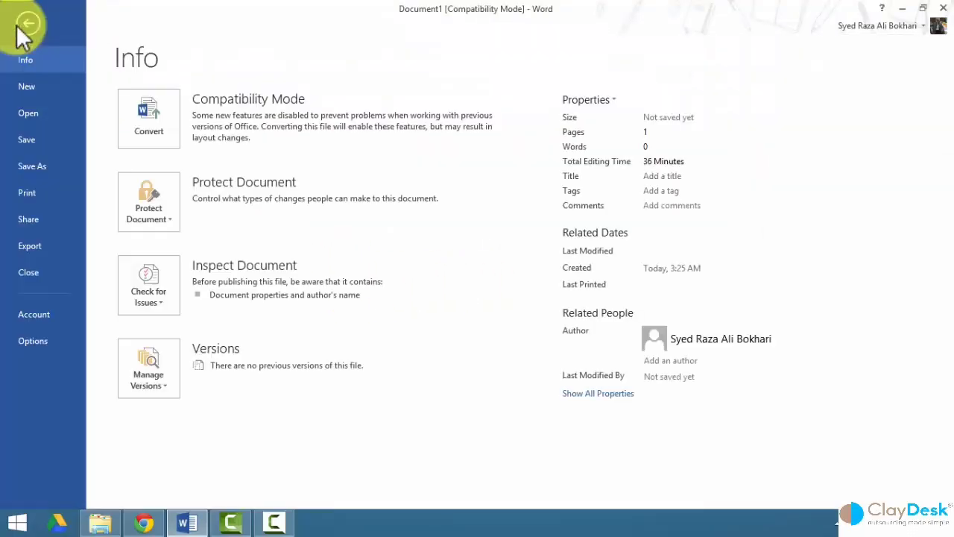
click(153, 386)
click(171, 419)
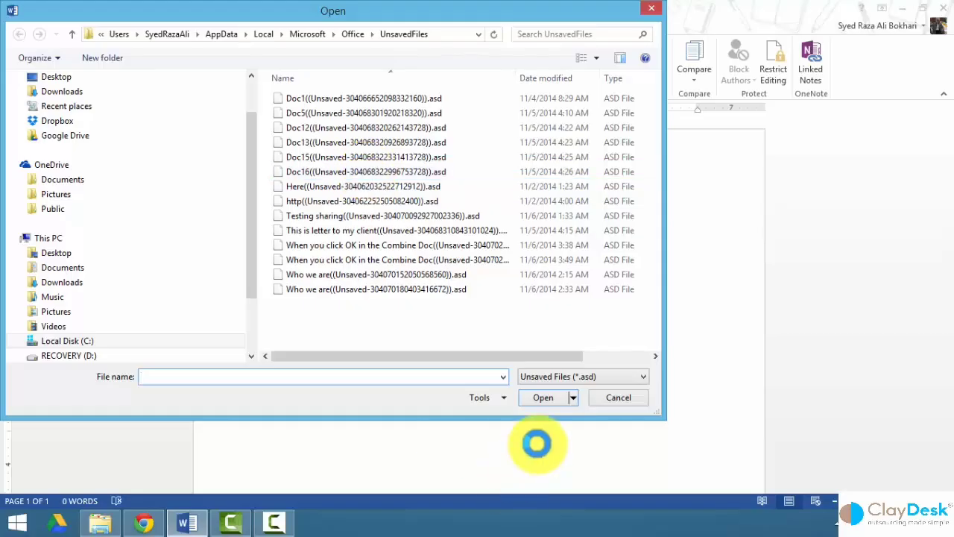
click(373, 246)
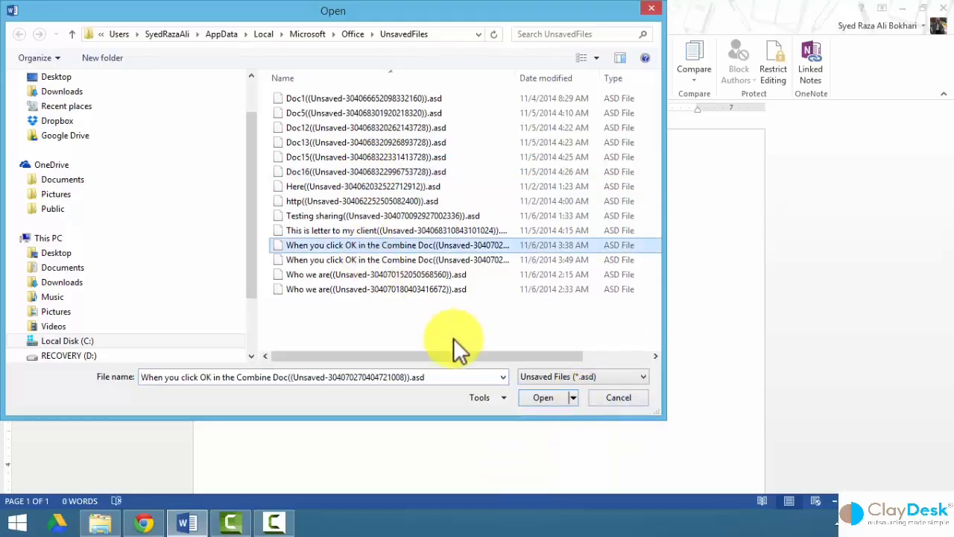
click(373, 186)
click(539, 395)
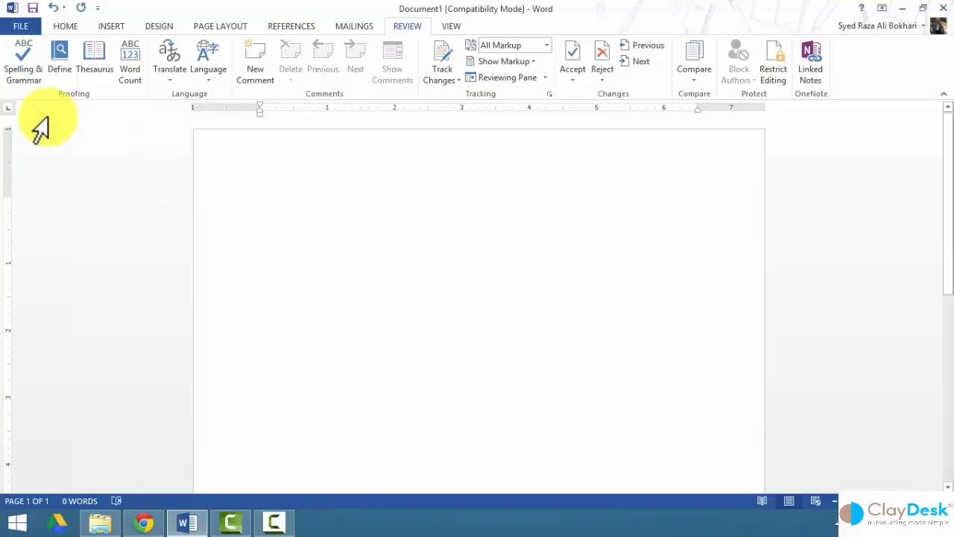
click(20, 30)
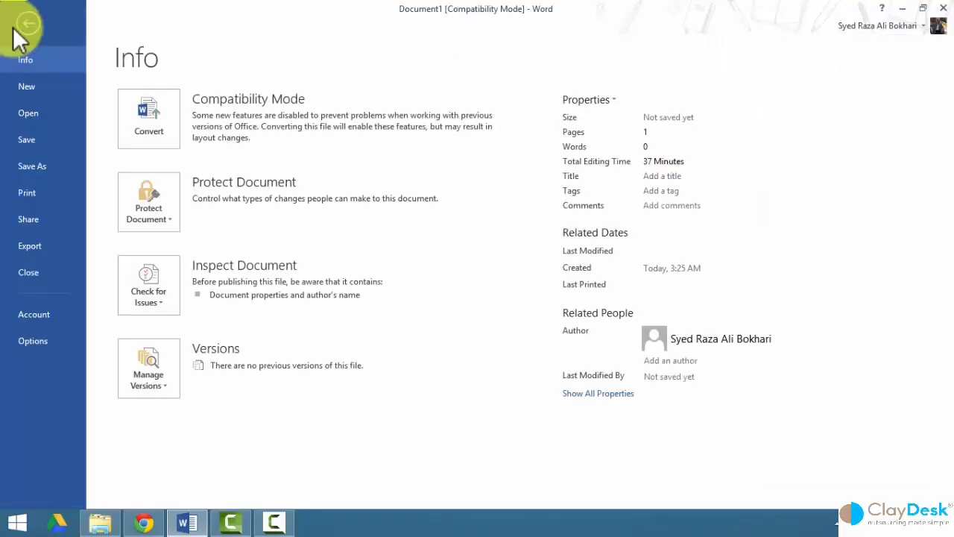
Go to the Save As page and open the Word Options dialog.
click(33, 140)
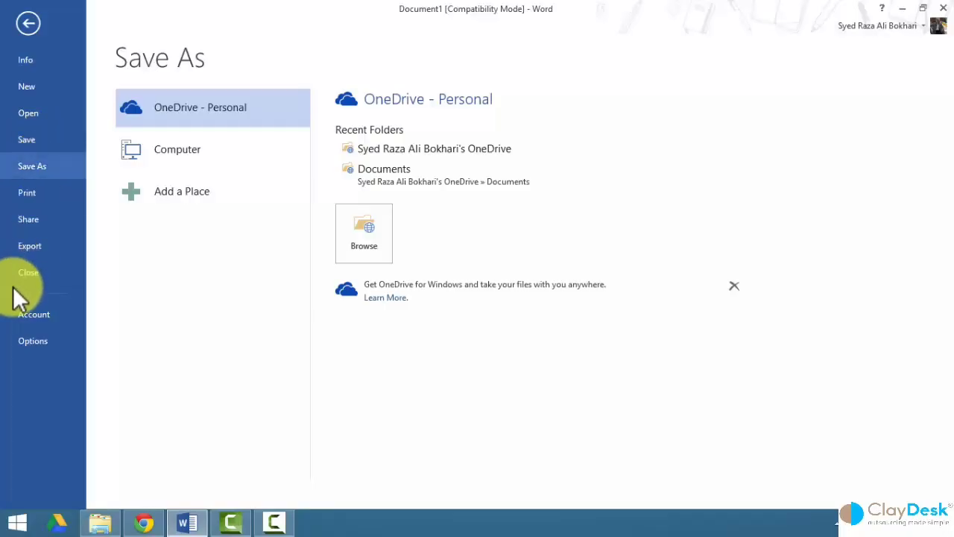
click(39, 342)
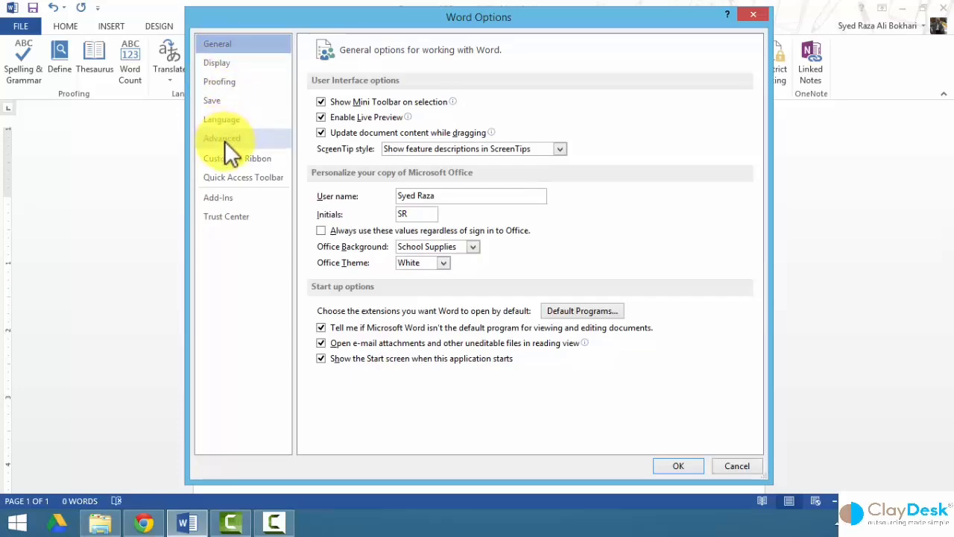
Show the Save settings and list the formats for 'Save files in this format'.
click(227, 103)
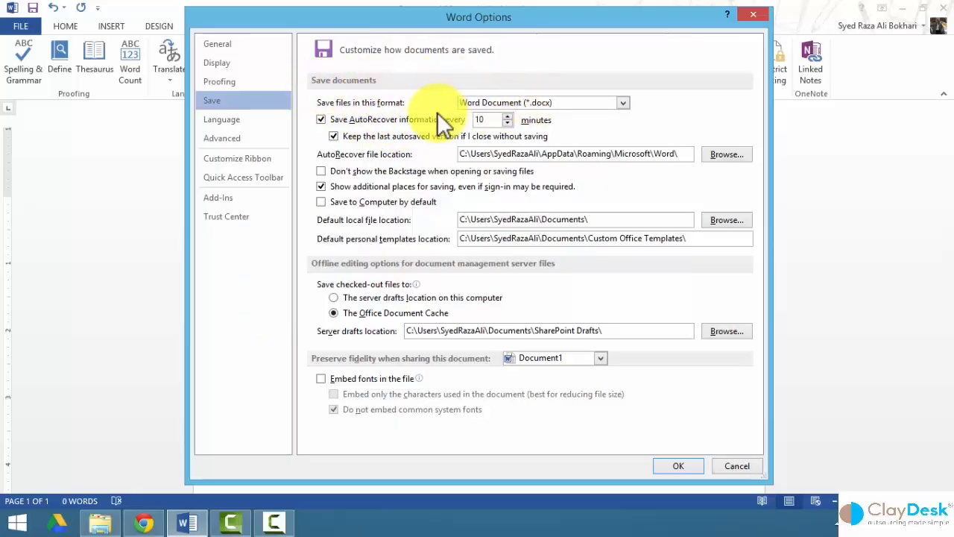
click(623, 103)
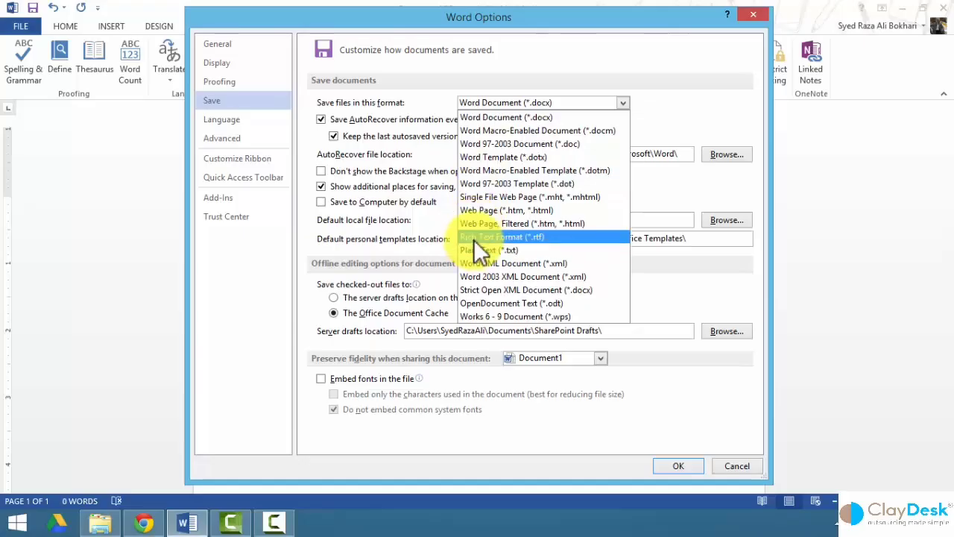
Keep Word Document (*.docx), set AutoRecover to 7 minutes, and select the Word folder in its path.
click(432, 105)
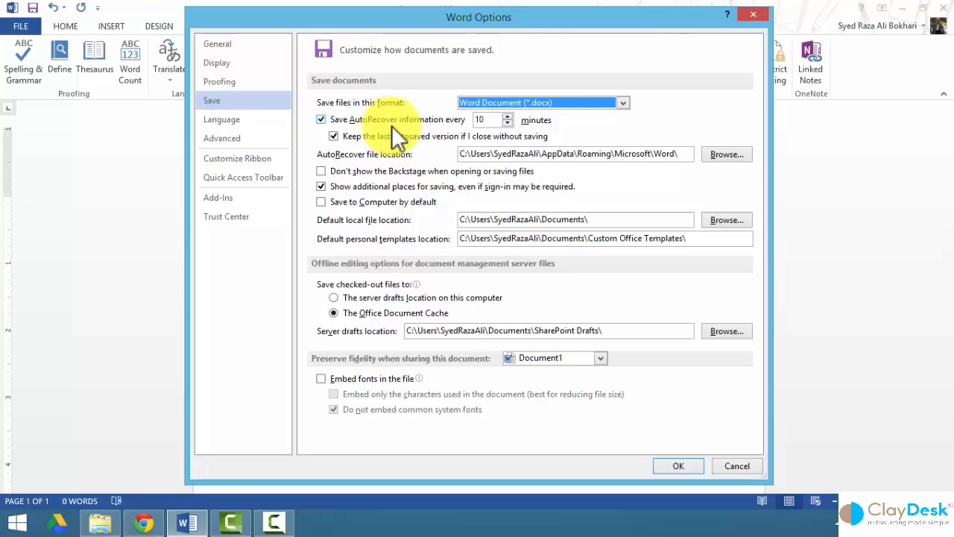
click(507, 124)
click(507, 124)
click(507, 124)
click(507, 124)
click(507, 124)
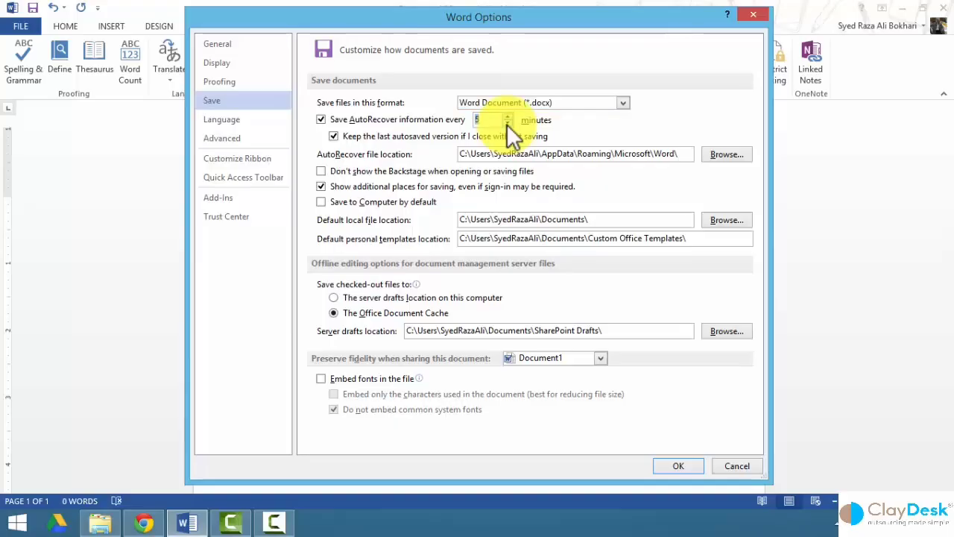
click(506, 124)
click(507, 117)
click(507, 117)
click(508, 117)
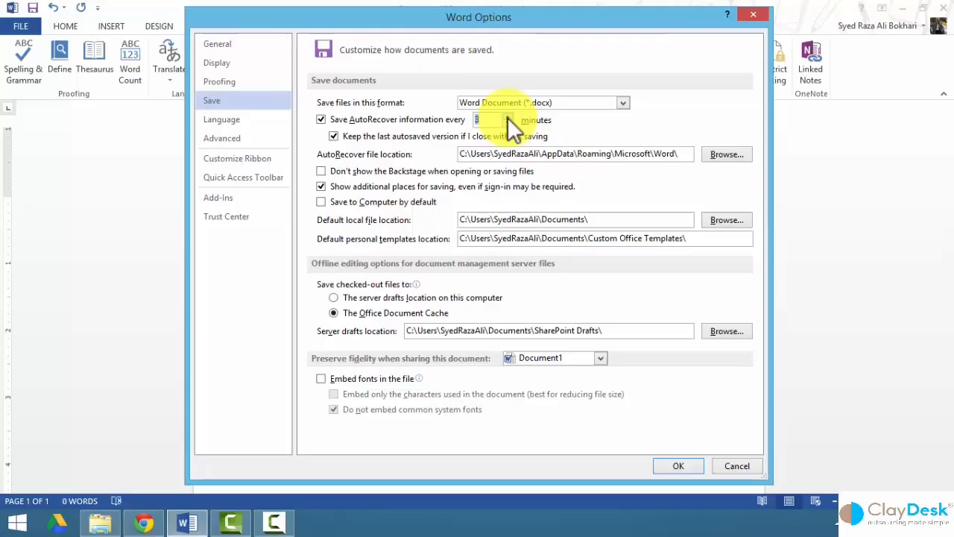
click(508, 117)
click(508, 117)
click(507, 117)
click(507, 124)
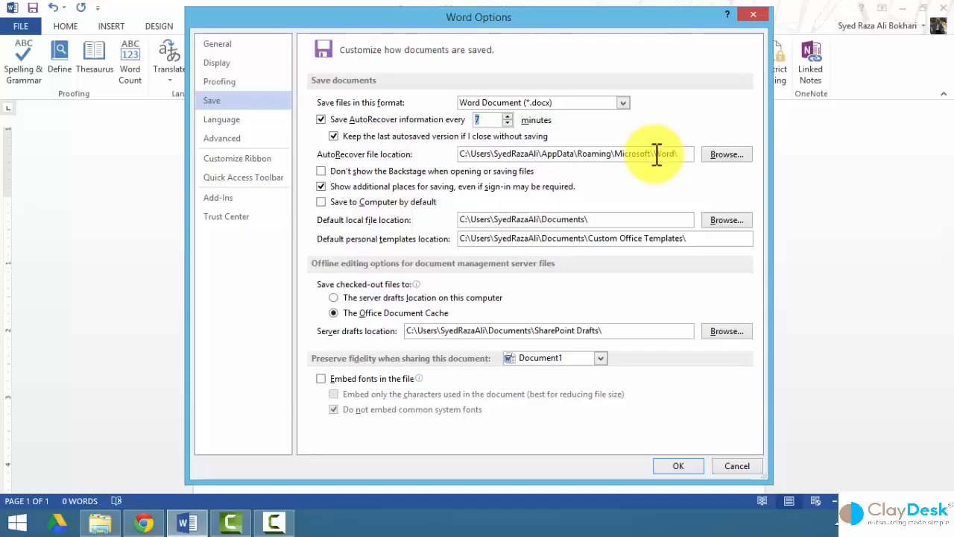
drag(655, 154, 680, 157)
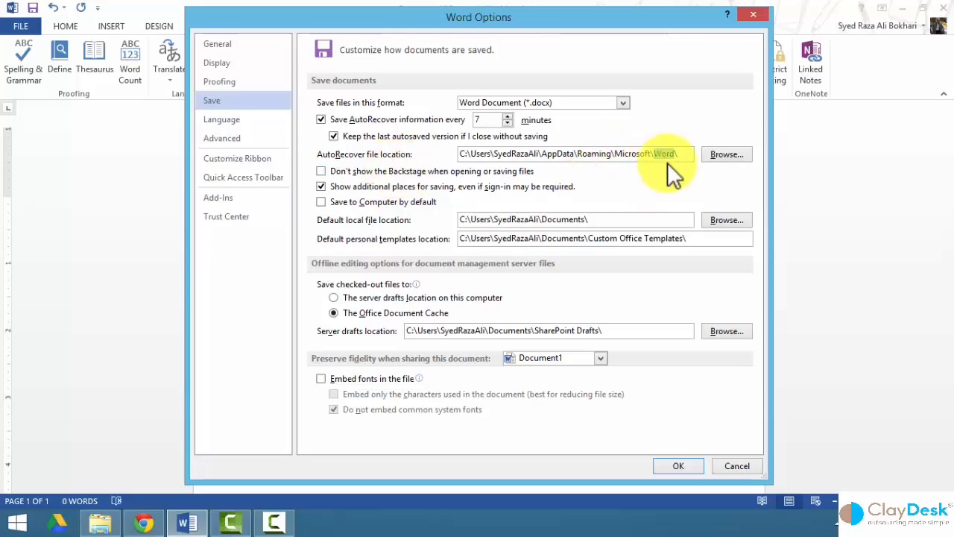
click(727, 155)
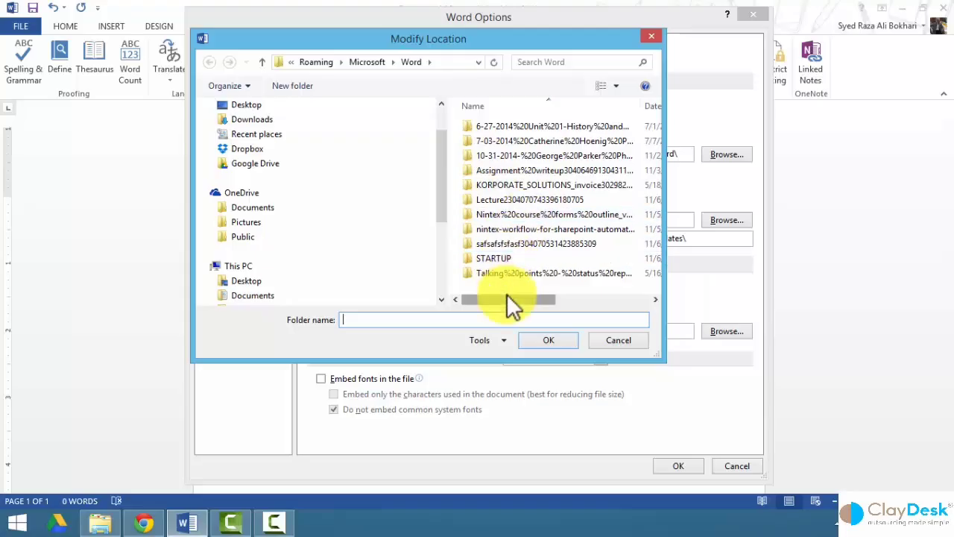
click(602, 339)
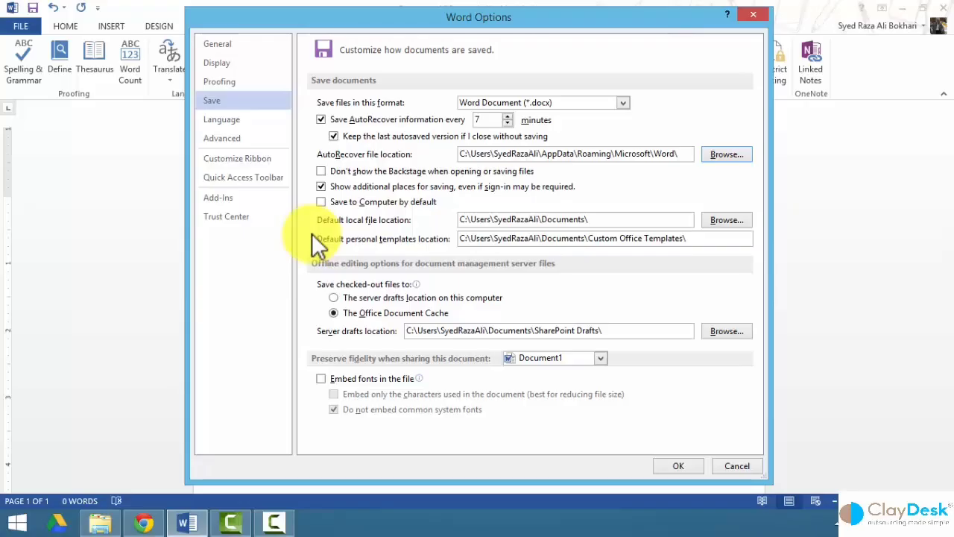
click(597, 219)
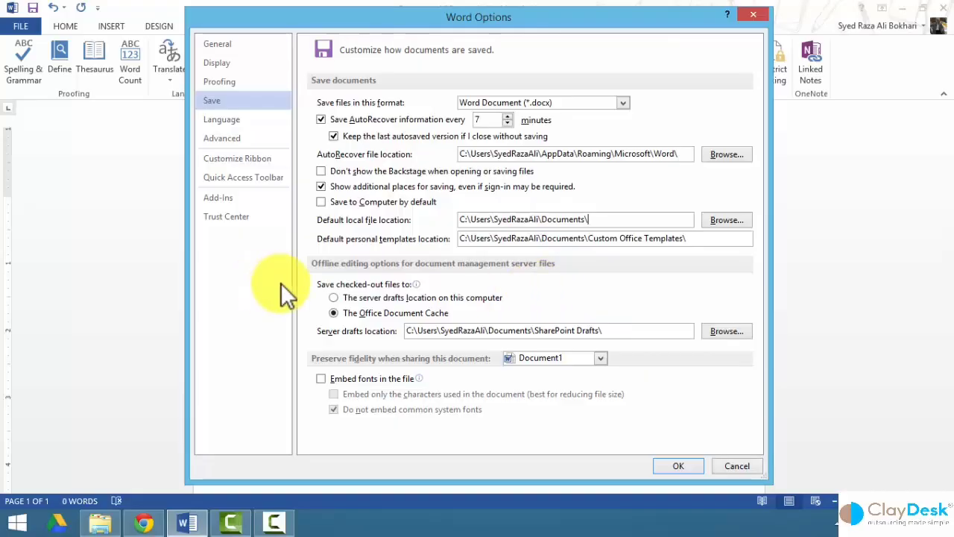
mouse_move(416, 287)
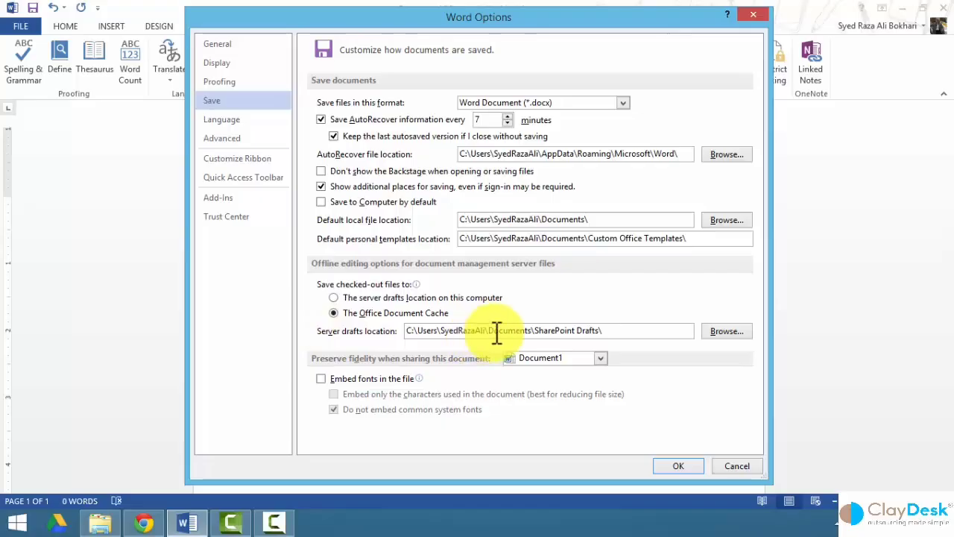
Toggle 'Embed fonts in the file' on and off, then cancel the Word Options without saving.
click(616, 334)
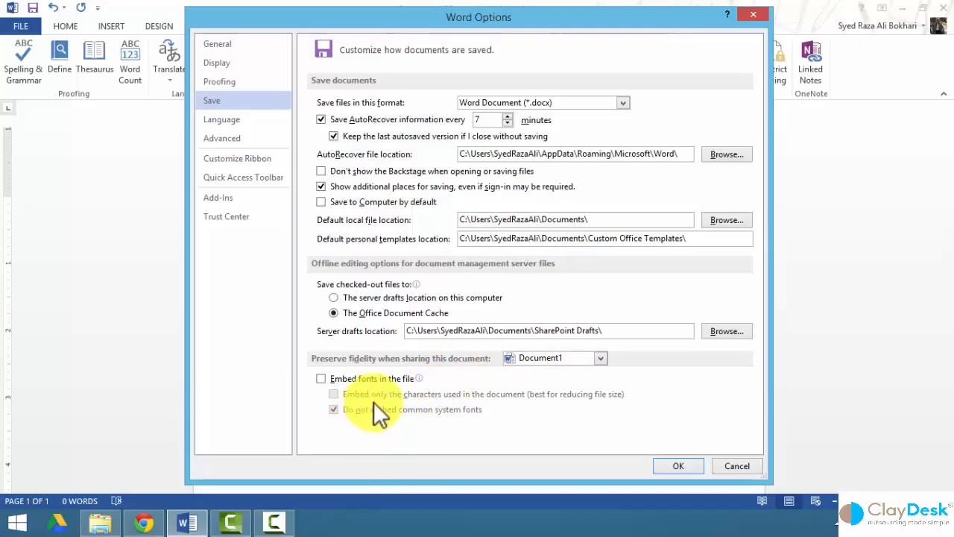
mouse_move(409, 382)
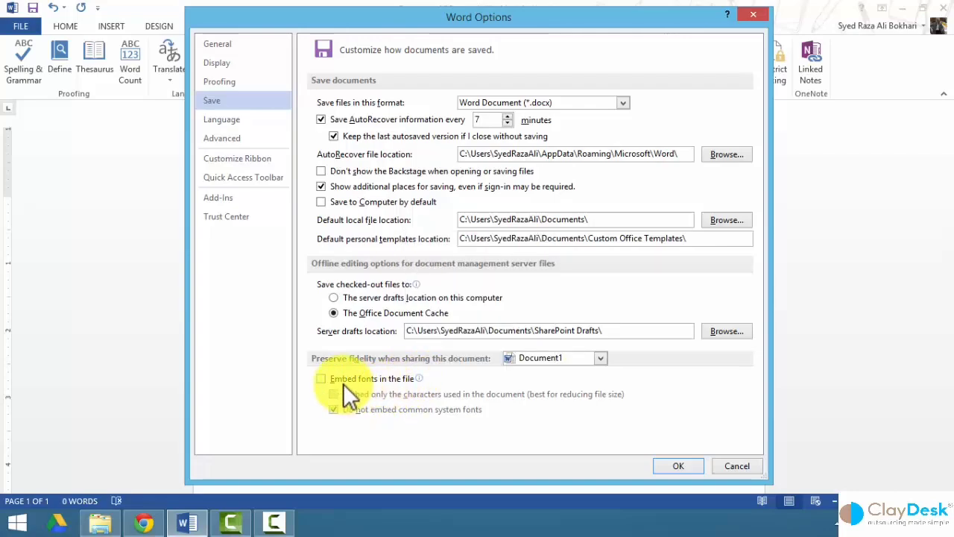
click(319, 378)
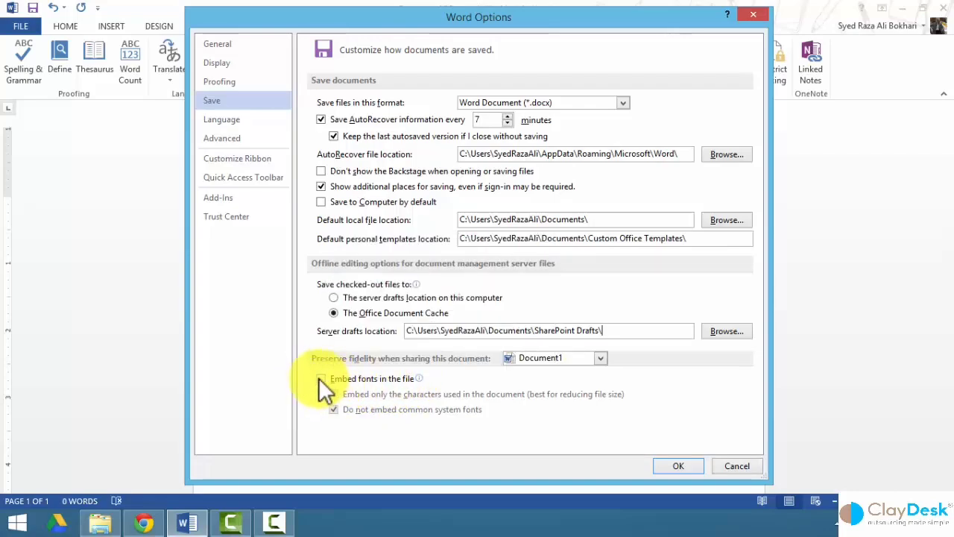
click(318, 377)
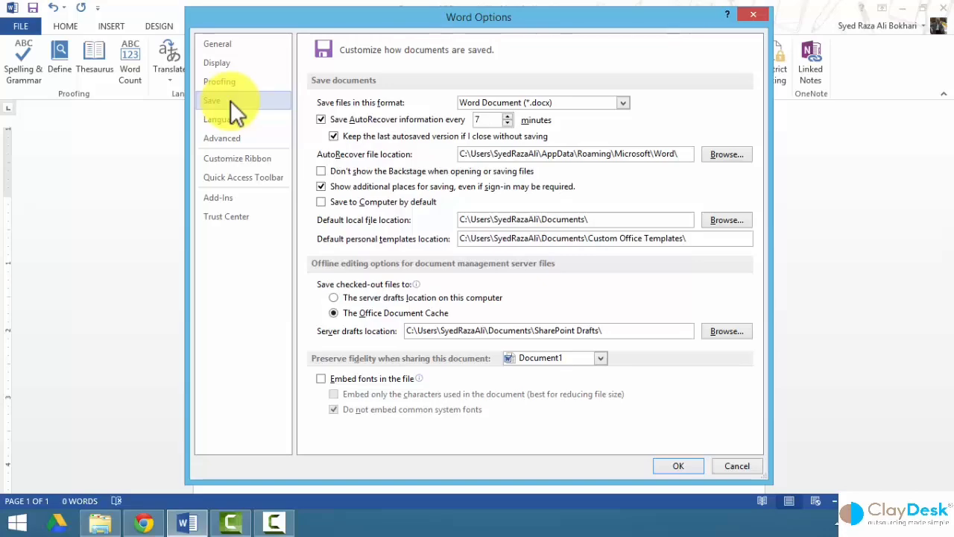
click(727, 466)
click(23, 26)
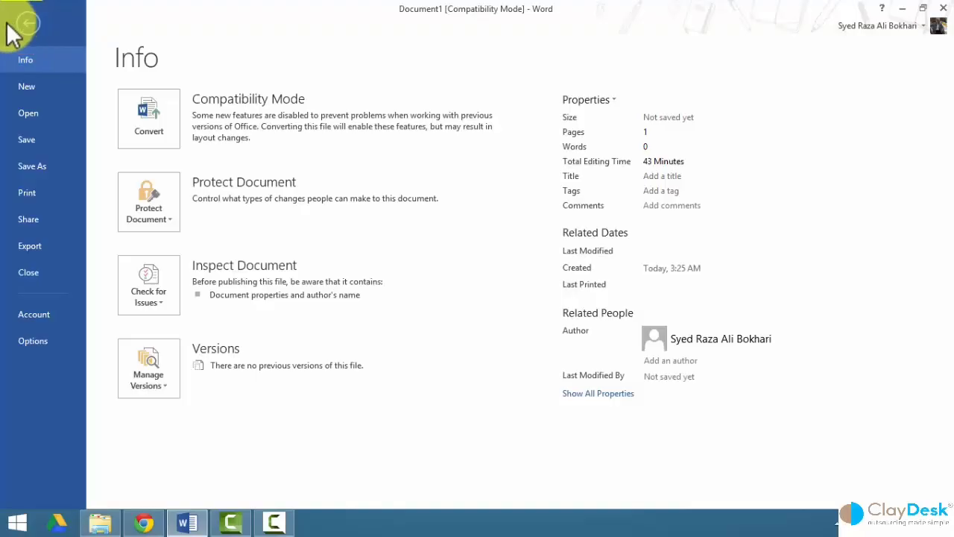
click(54, 341)
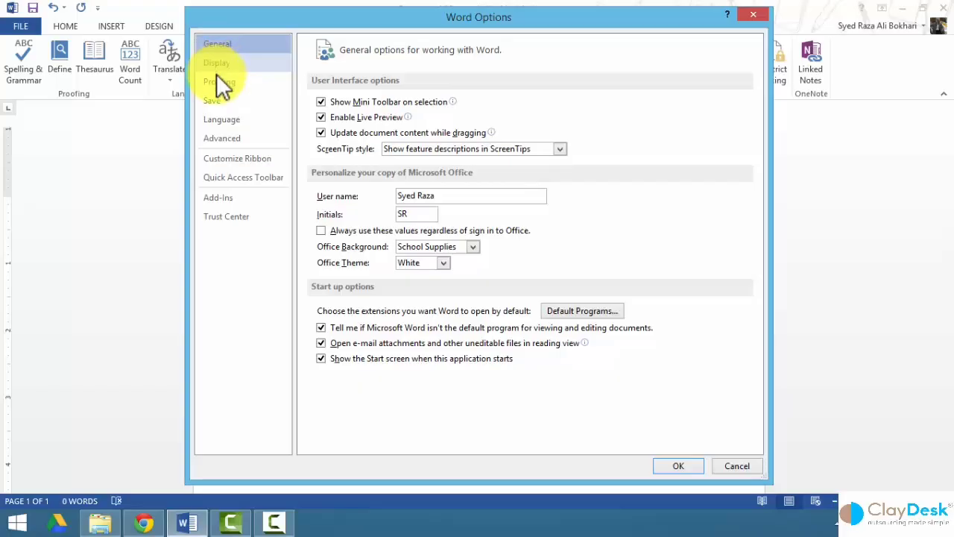
click(214, 101)
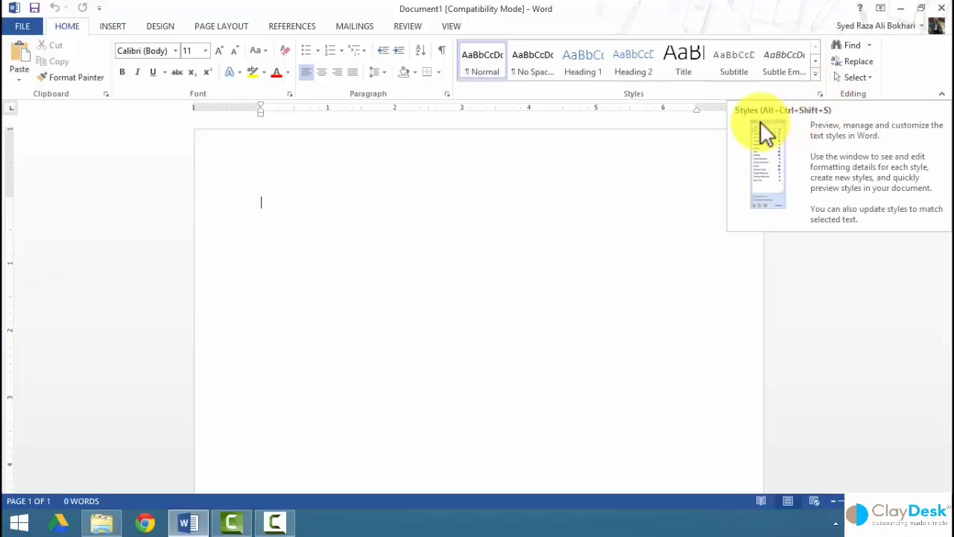
Open the Styles pane from the Home tab's Styles group and browse Normal, No Spacing and the headings.
click(819, 93)
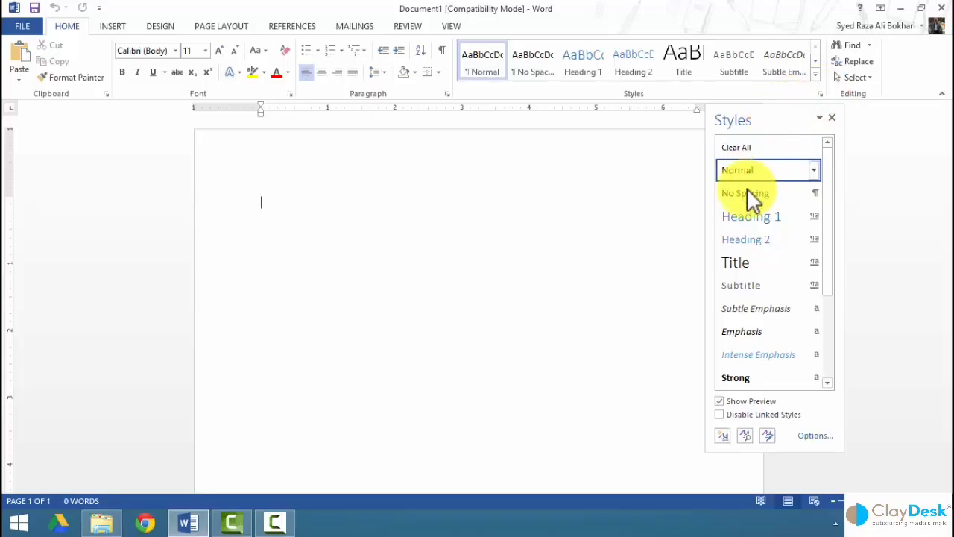
drag(827, 200, 841, 181)
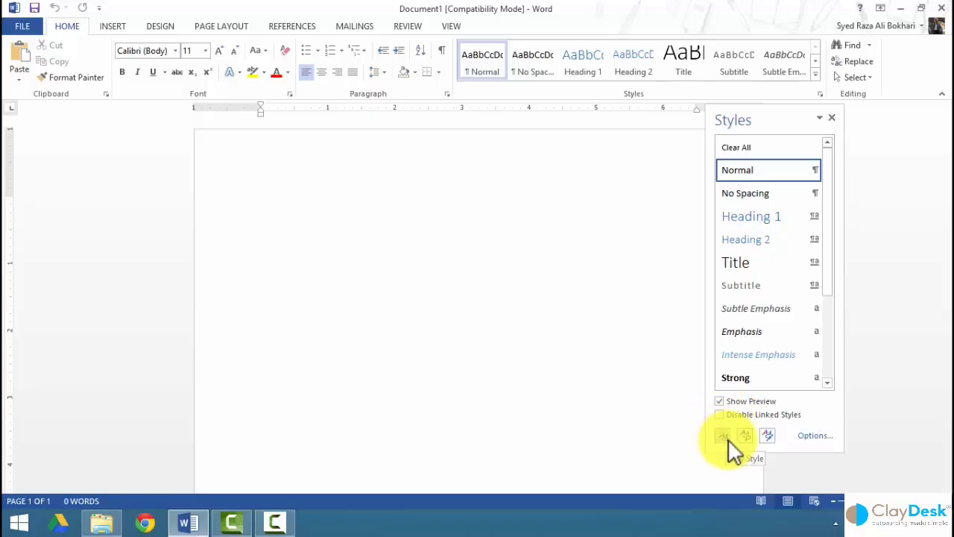
In Style Pane Options, try showing 'All styles' sorted 'Based on', then cancel.
click(814, 440)
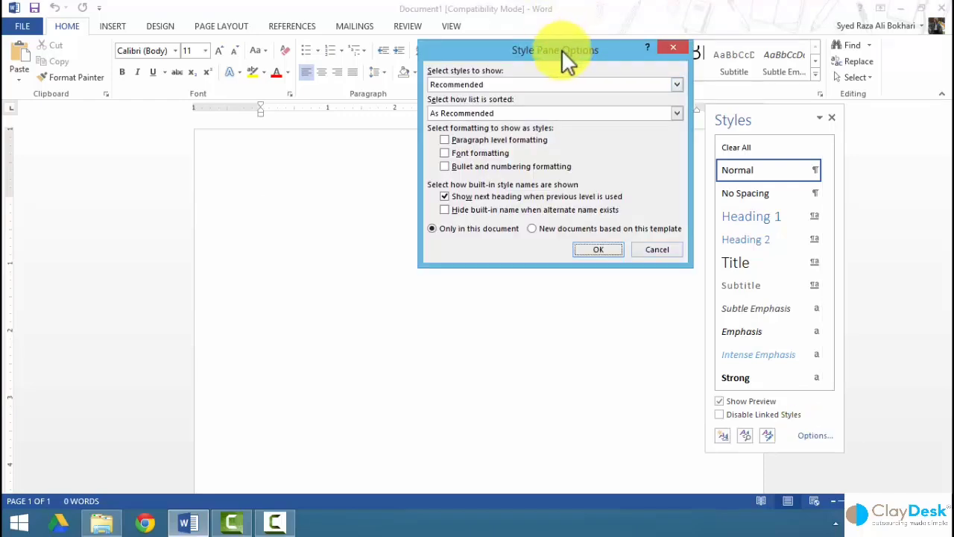
drag(561, 49, 544, 125)
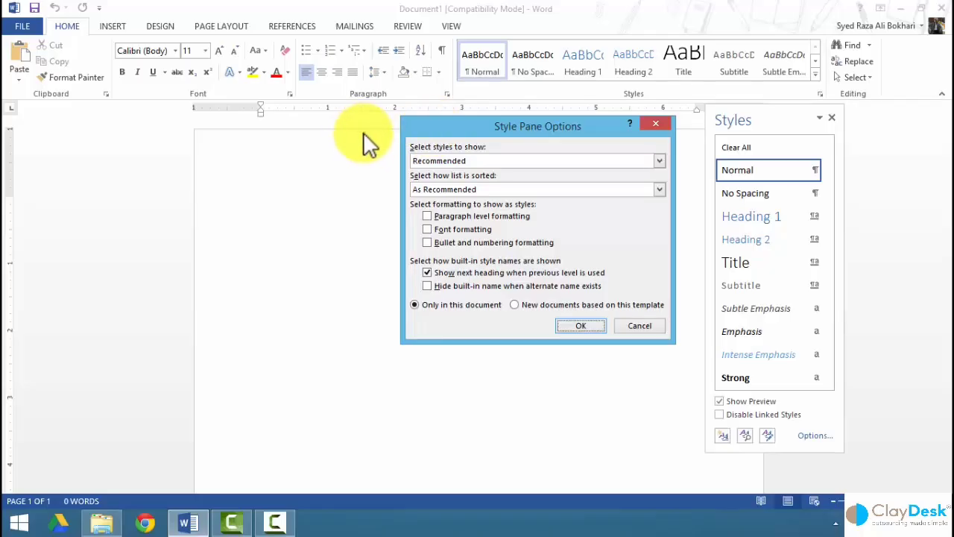
click(660, 161)
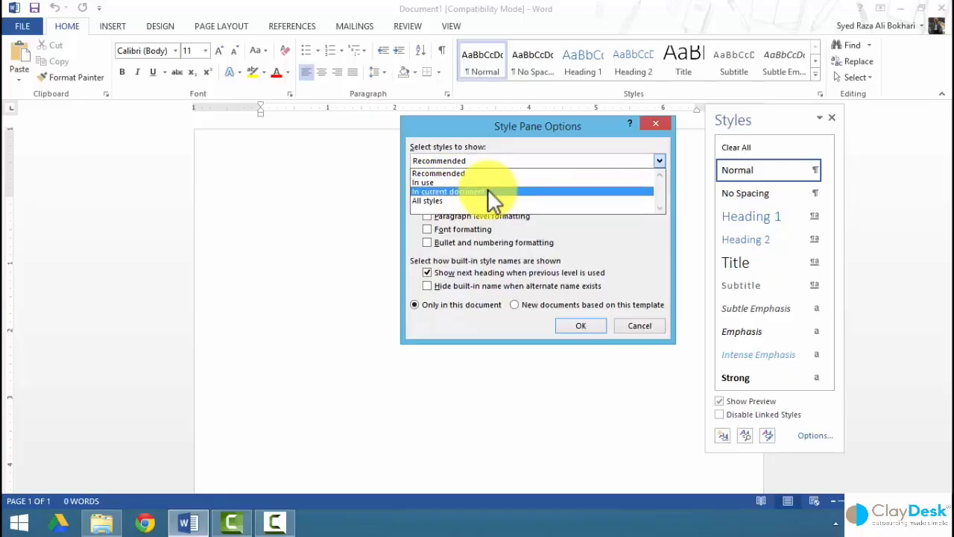
click(431, 200)
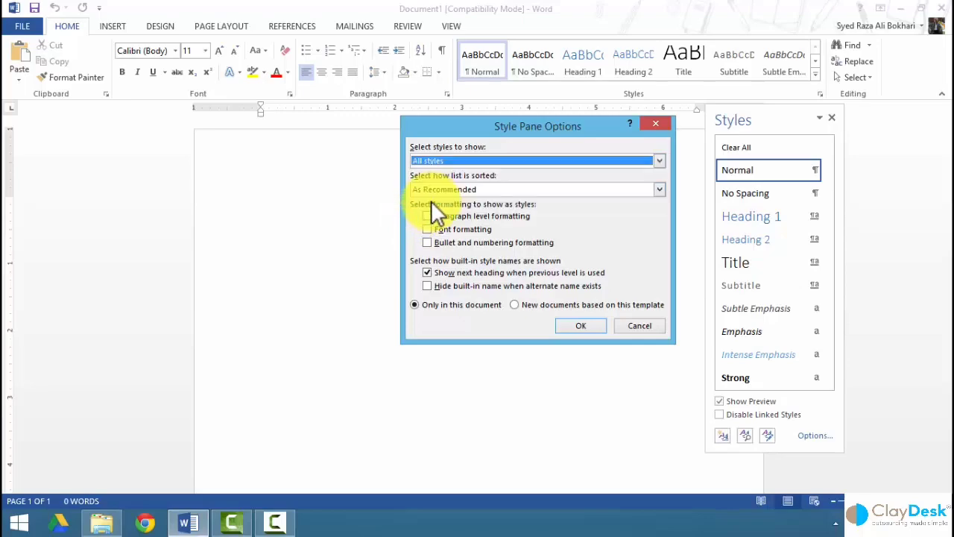
click(626, 187)
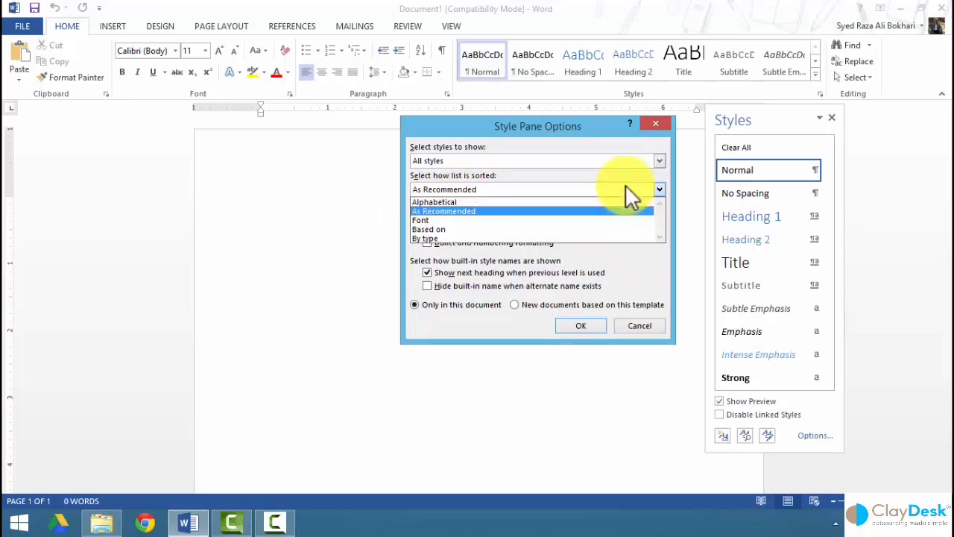
click(467, 227)
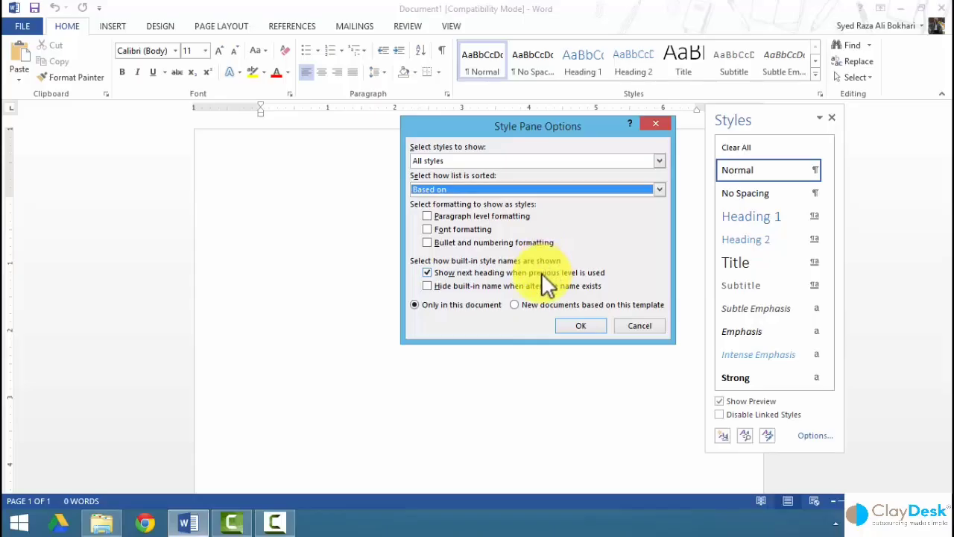
click(648, 325)
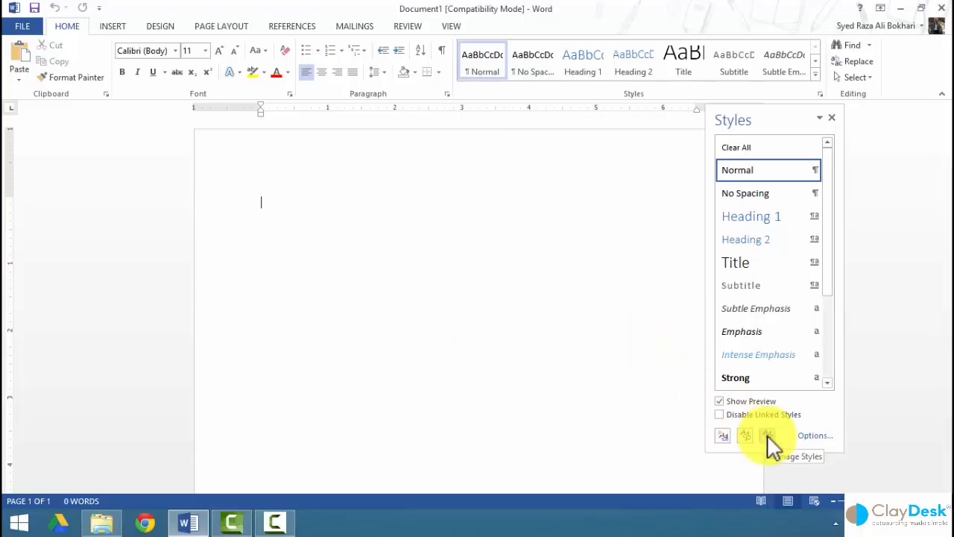
From Manage Styles, start a new style named 'ClayDesk Formatting'.
click(768, 436)
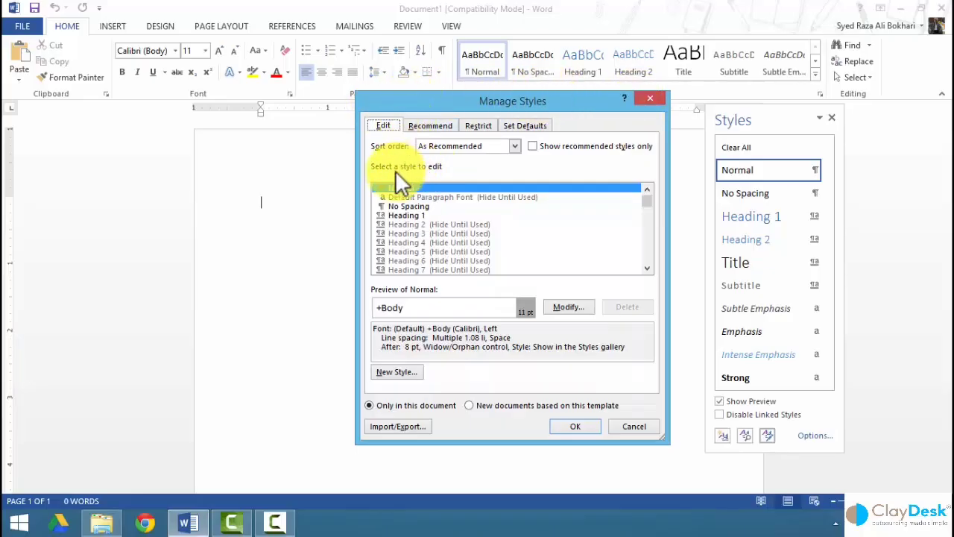
click(398, 373)
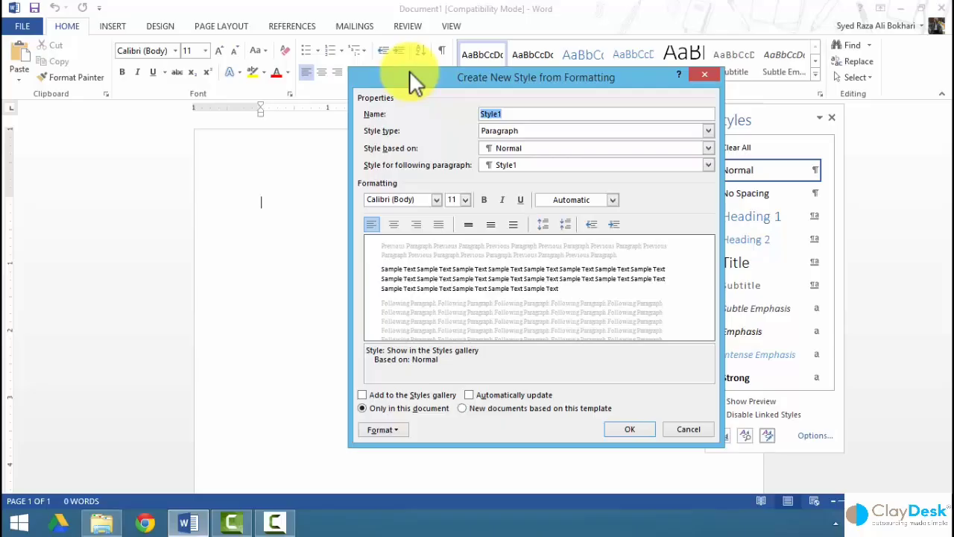
text(ClayDesk Formatting)
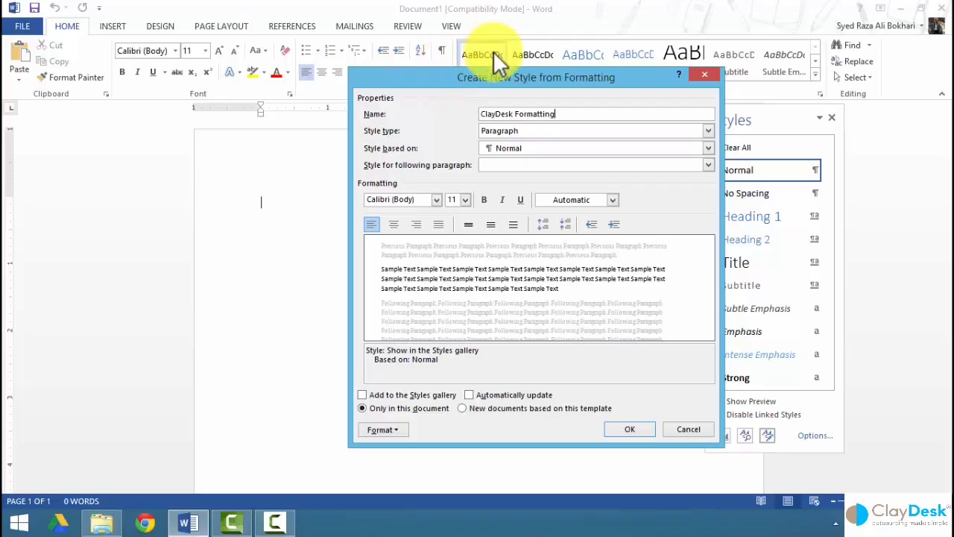
Try the Table style type, then set the style type back to Paragraph.
click(706, 132)
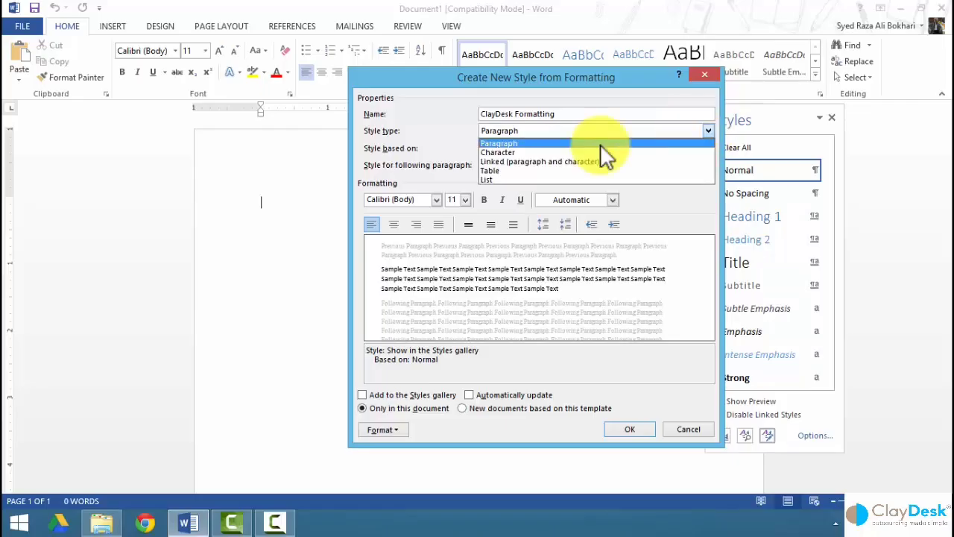
click(503, 151)
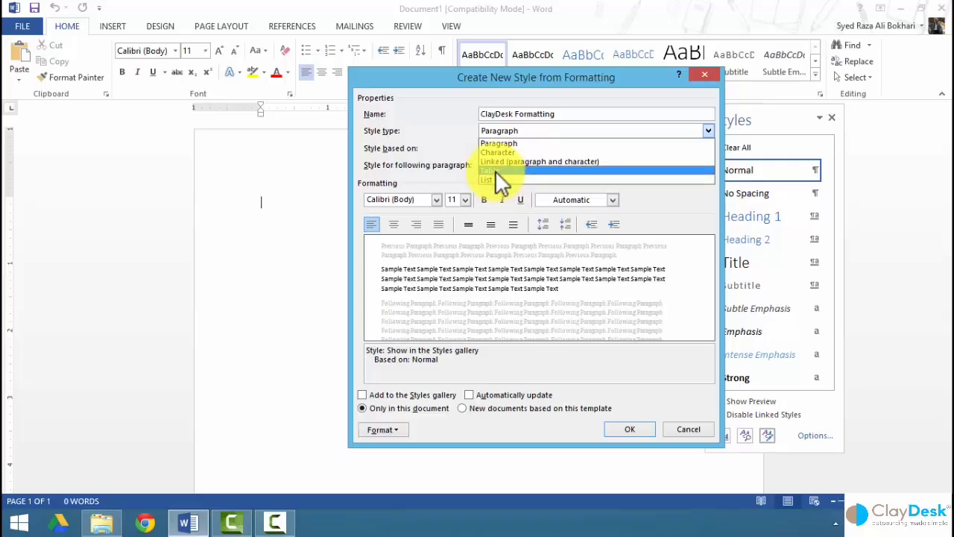
click(495, 170)
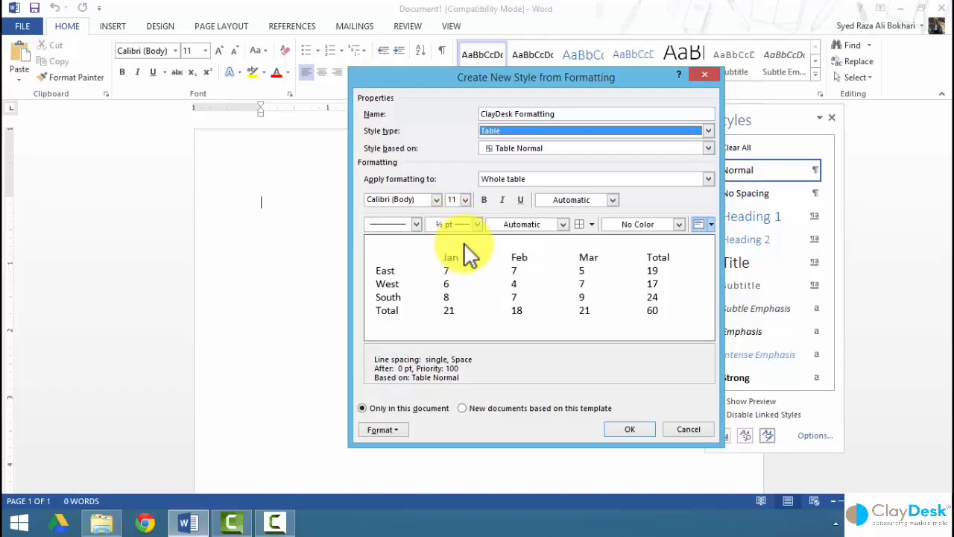
click(554, 131)
click(551, 141)
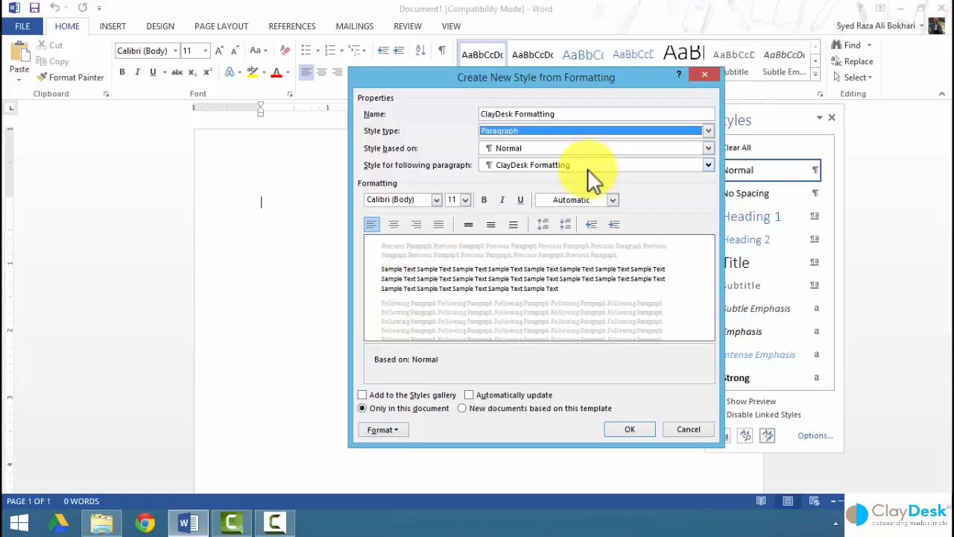
click(437, 200)
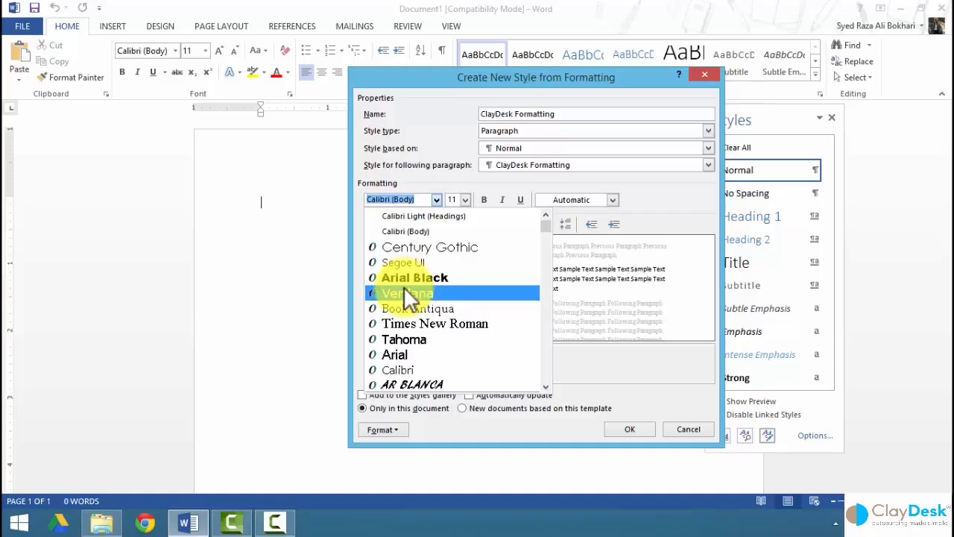
Give the style Times New Roman, size 12 and underline, and tick 'Add to the Styles gallery'.
click(388, 321)
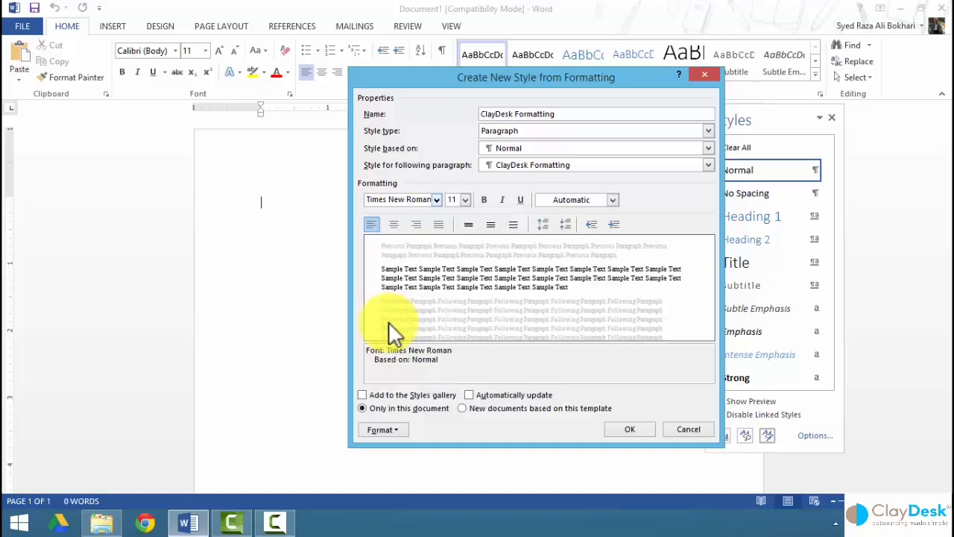
click(465, 200)
click(454, 246)
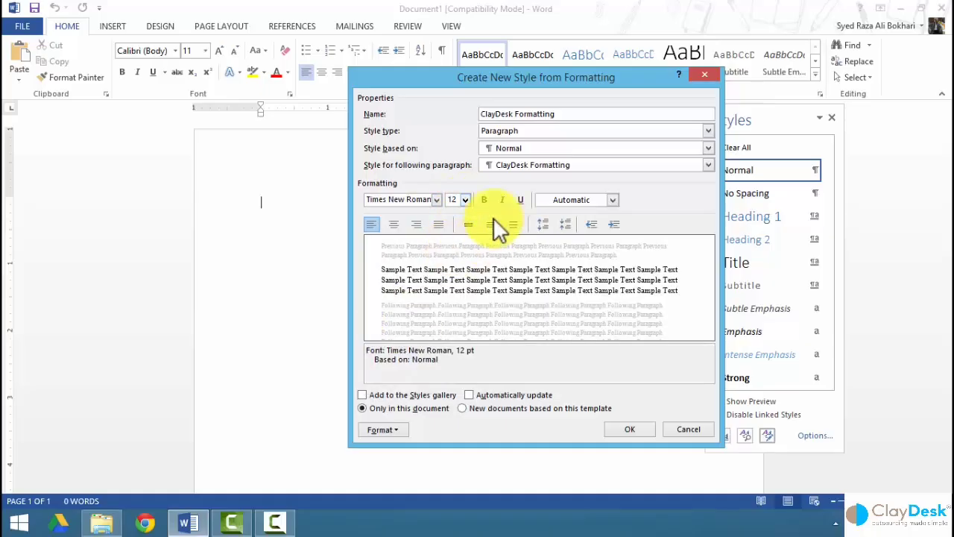
click(521, 200)
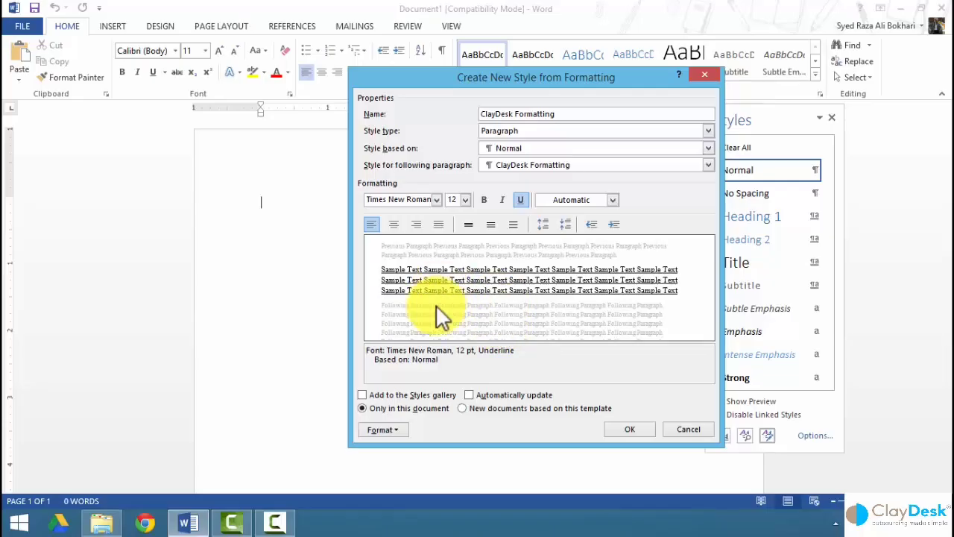
click(362, 395)
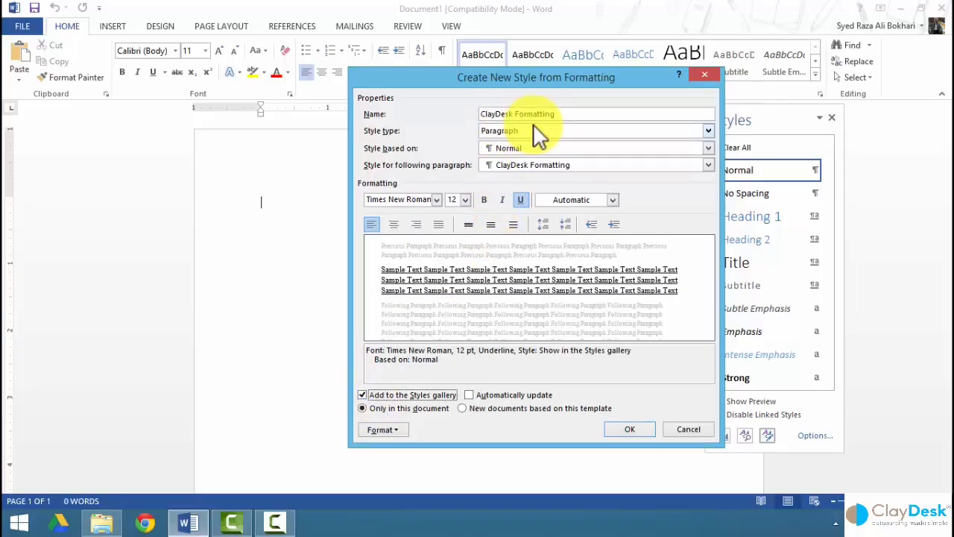
drag(424, 83, 264, 114)
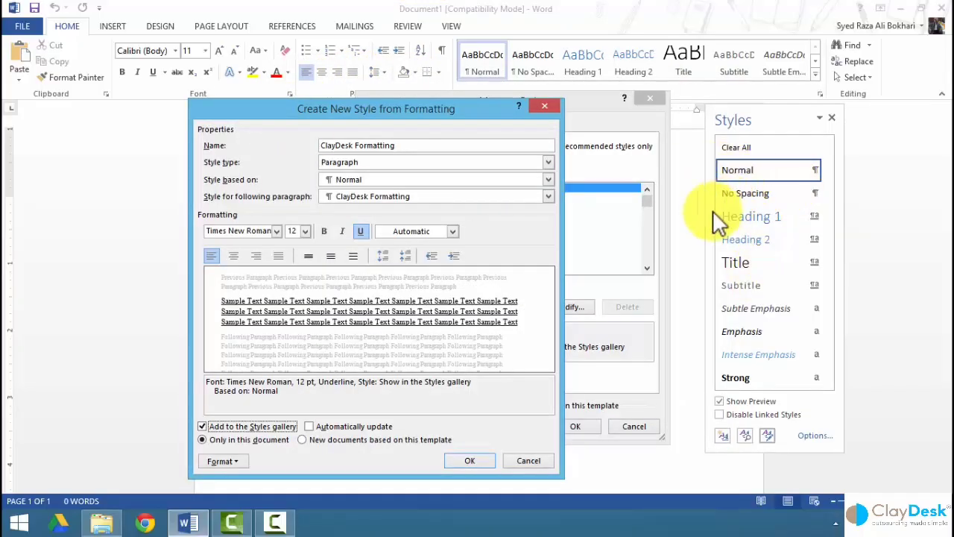
Tick 'Automatically update' for the ClayDesk Formatting style and show its Format menu.
click(309, 428)
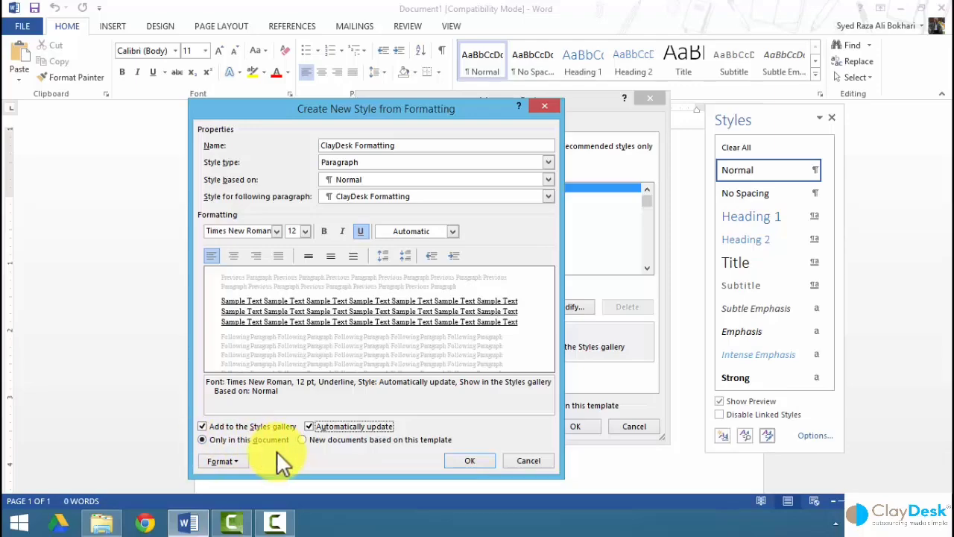
click(244, 459)
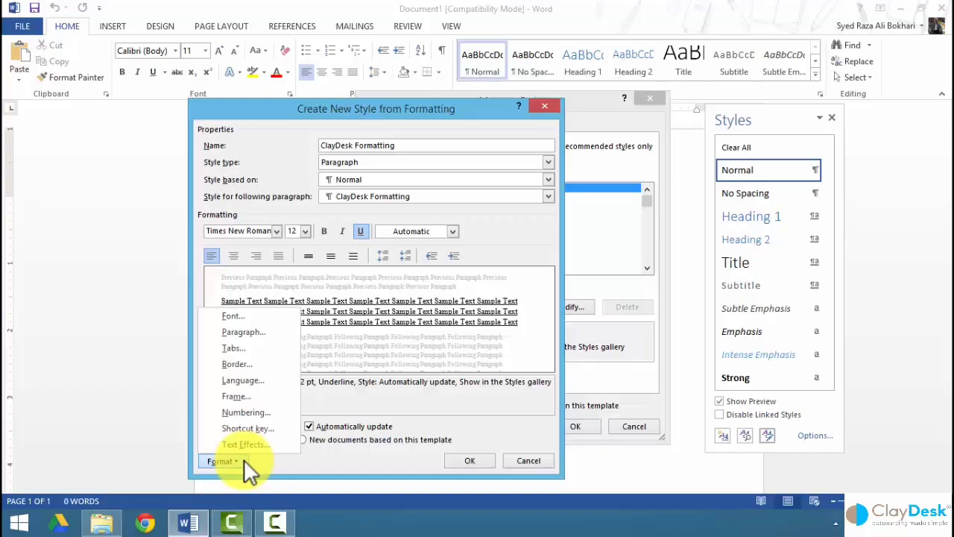
Set the style's left paragraph indent to 1 inch.
click(245, 333)
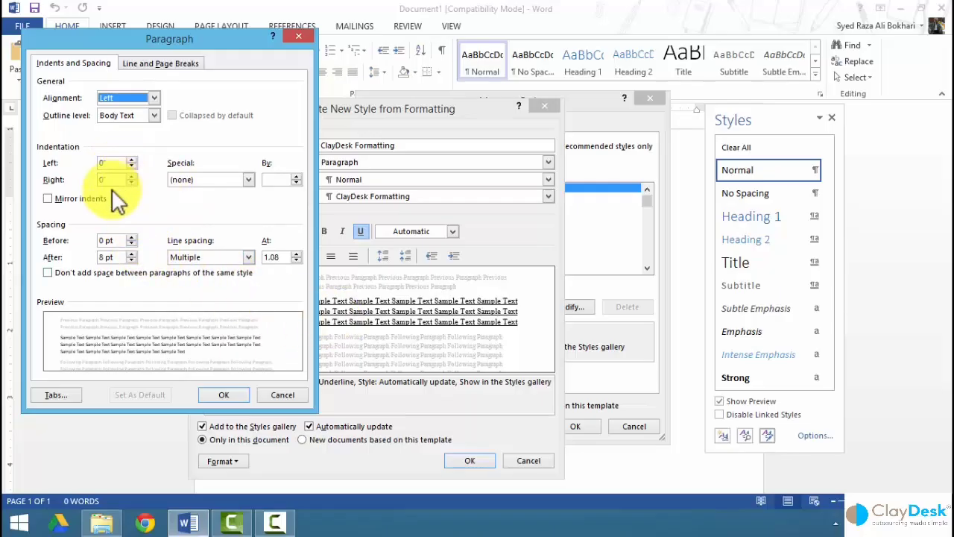
click(133, 159)
click(133, 159)
click(133, 159)
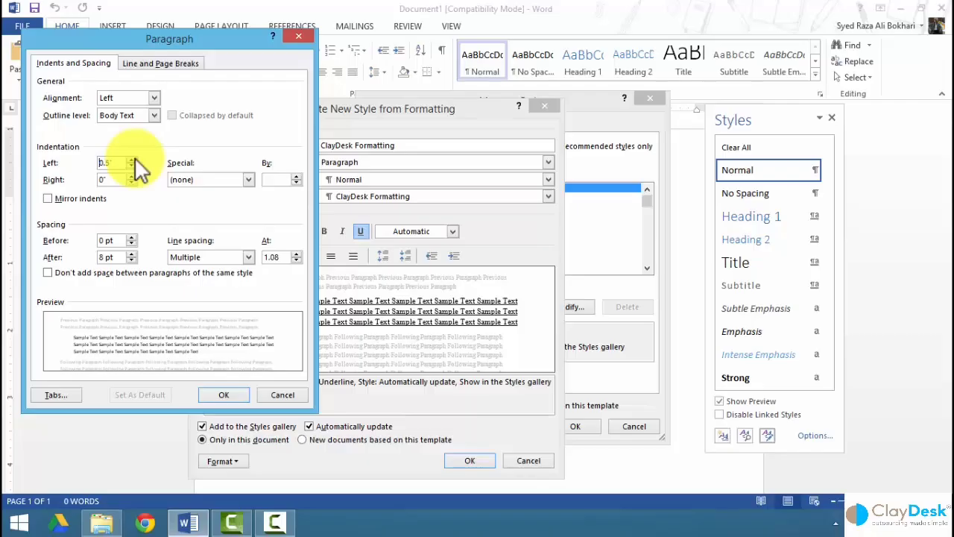
click(132, 160)
click(133, 160)
click(133, 160)
click(133, 159)
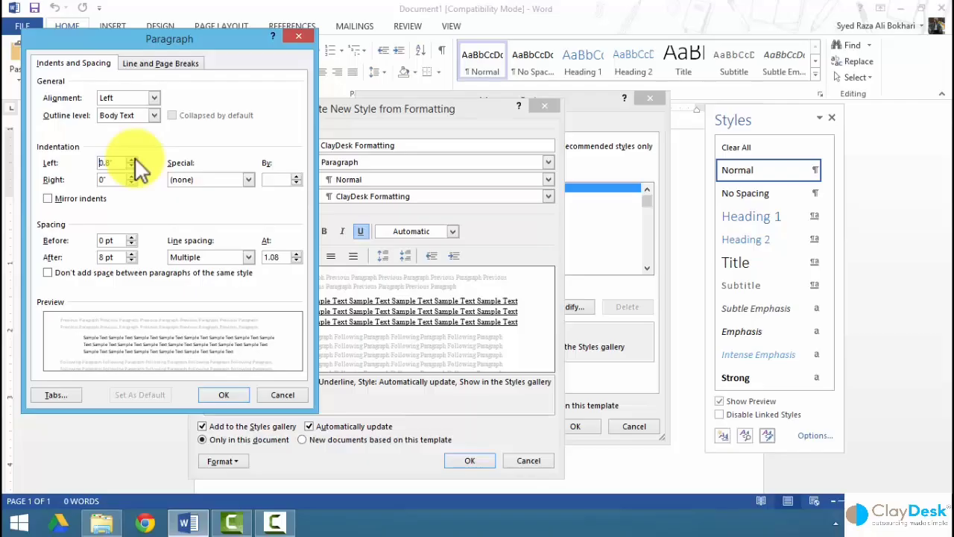
click(133, 159)
click(132, 159)
click(133, 160)
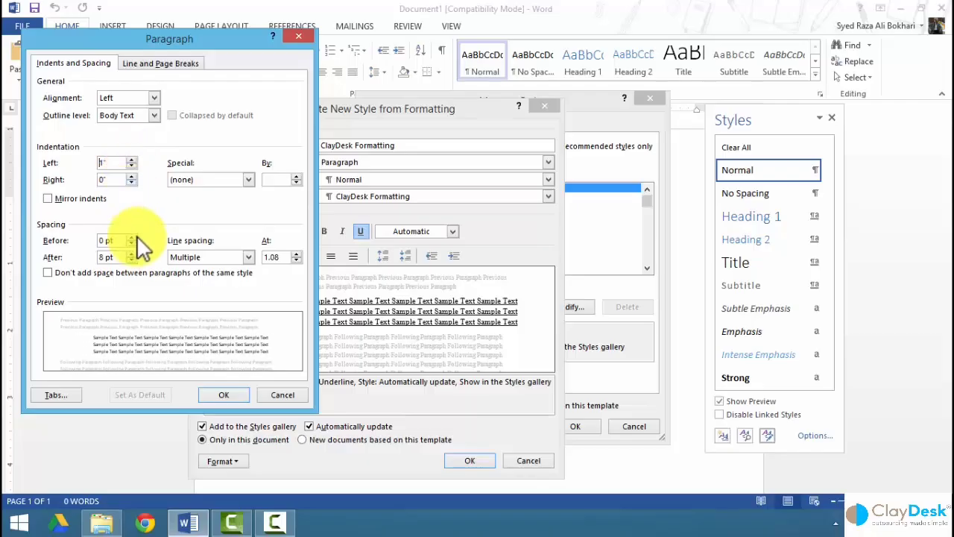
Raise the right indent to 1 inch and confirm the paragraph settings.
click(133, 177)
click(132, 176)
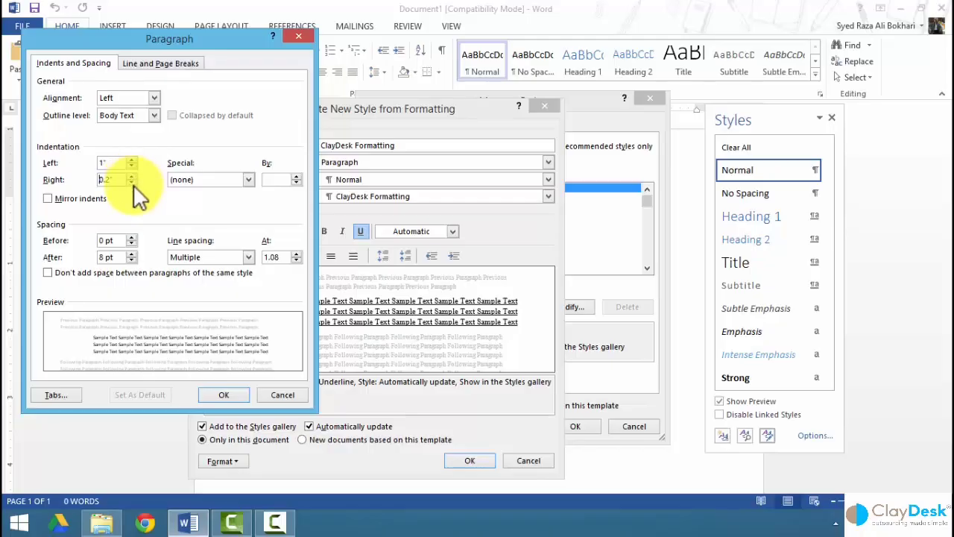
click(132, 177)
click(131, 176)
click(132, 177)
click(131, 176)
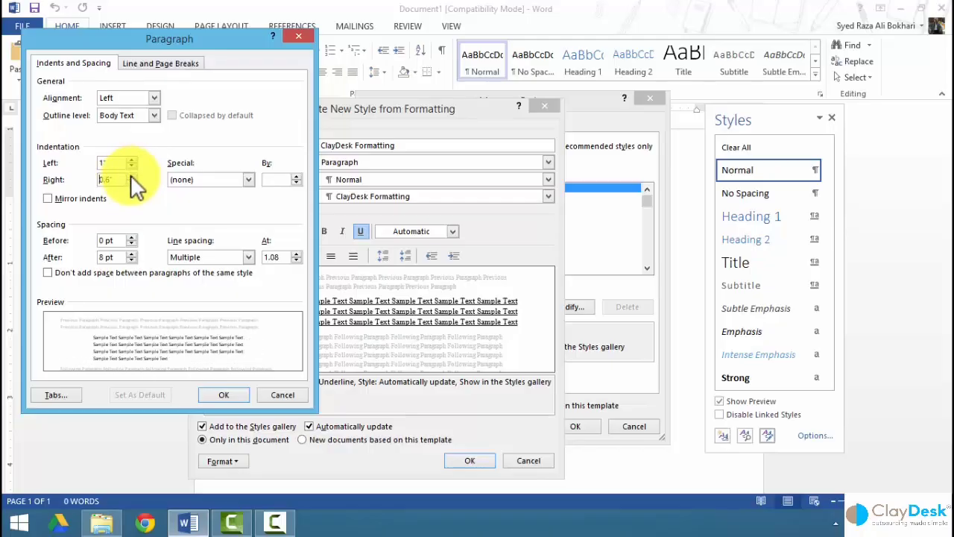
click(131, 177)
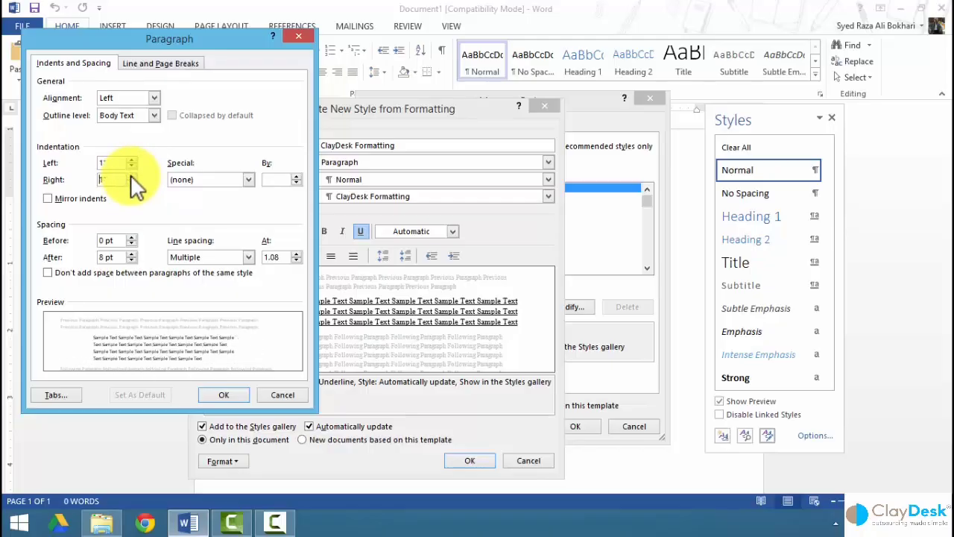
click(226, 395)
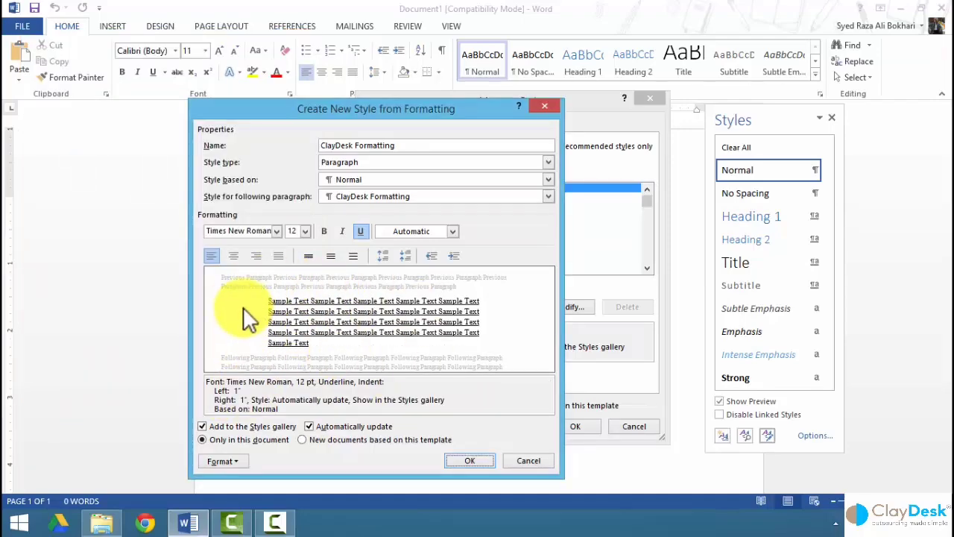
click(224, 461)
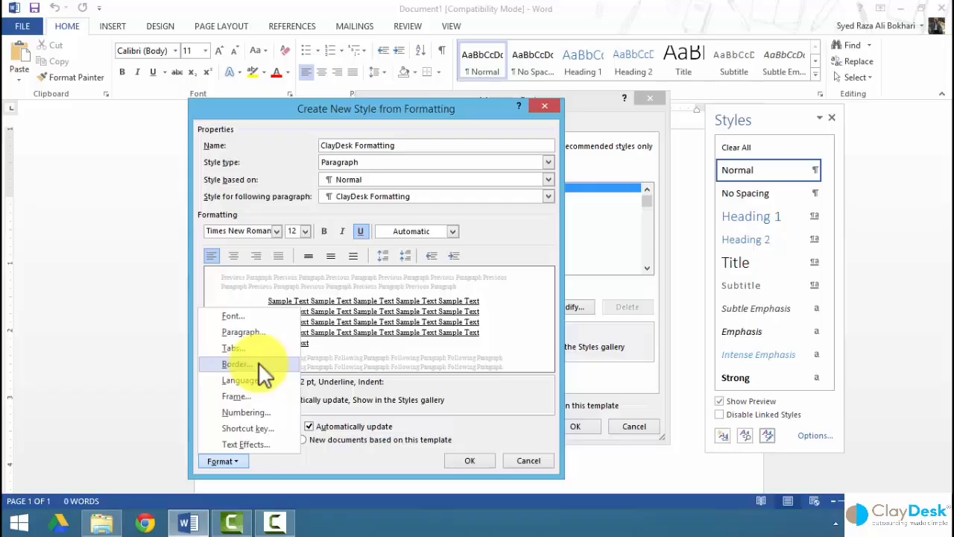
Add a single-line Box border to the style and finish creating ClayDesk Formatting.
click(258, 362)
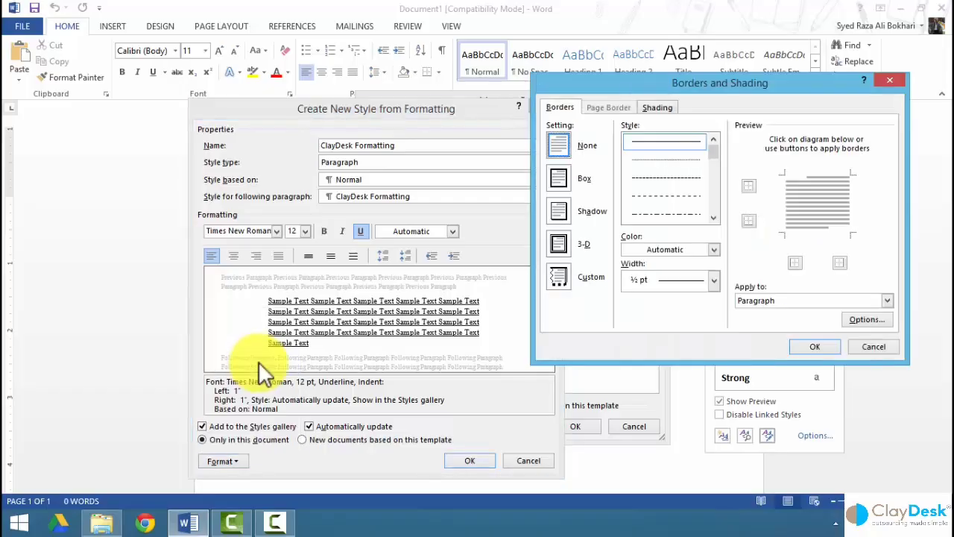
click(560, 171)
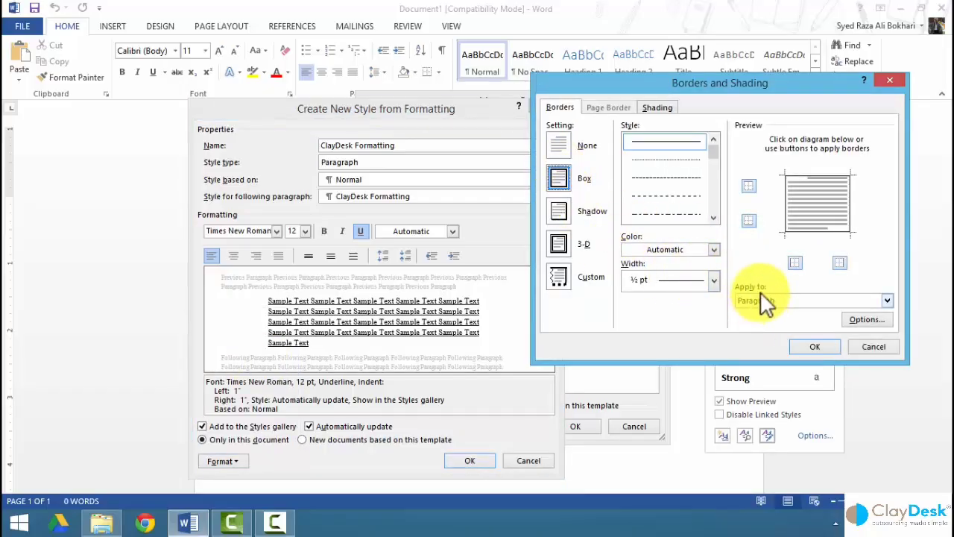
click(813, 345)
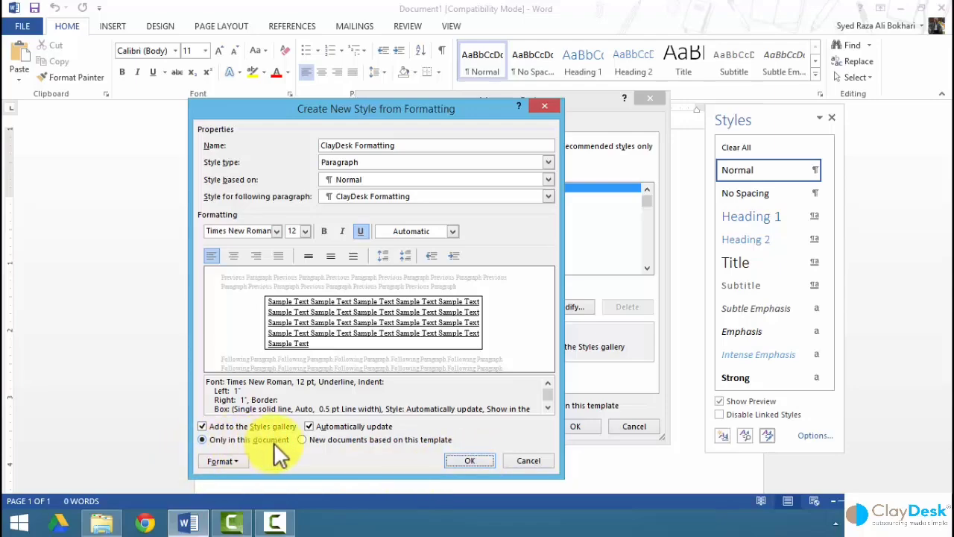
click(459, 460)
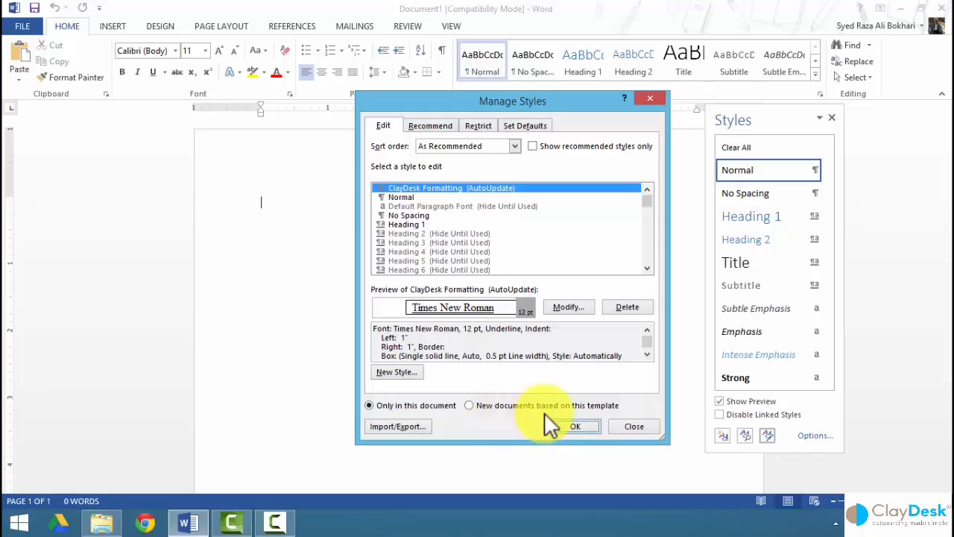
Close Manage Styles and view ClayDesk Formatting's description at the top of the Styles pane.
click(571, 424)
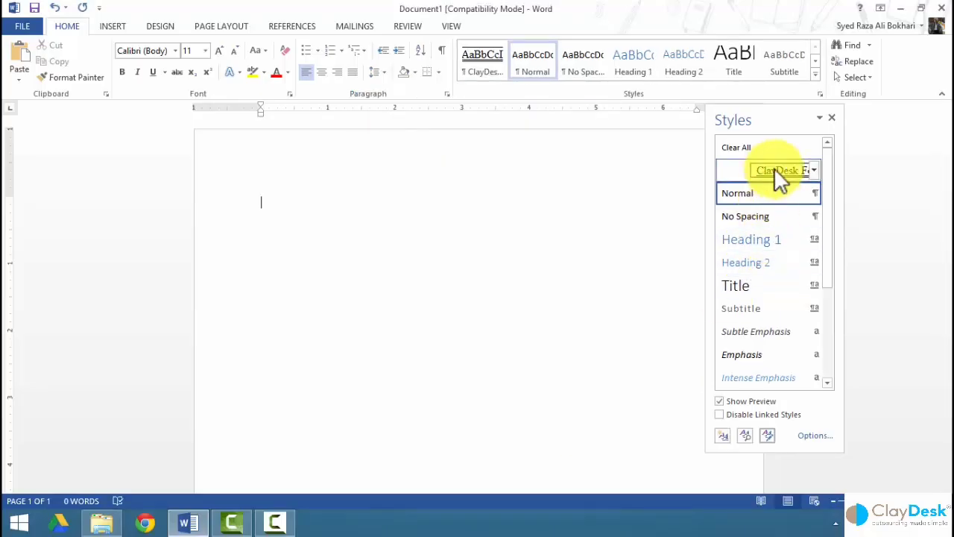
mouse_move(775, 170)
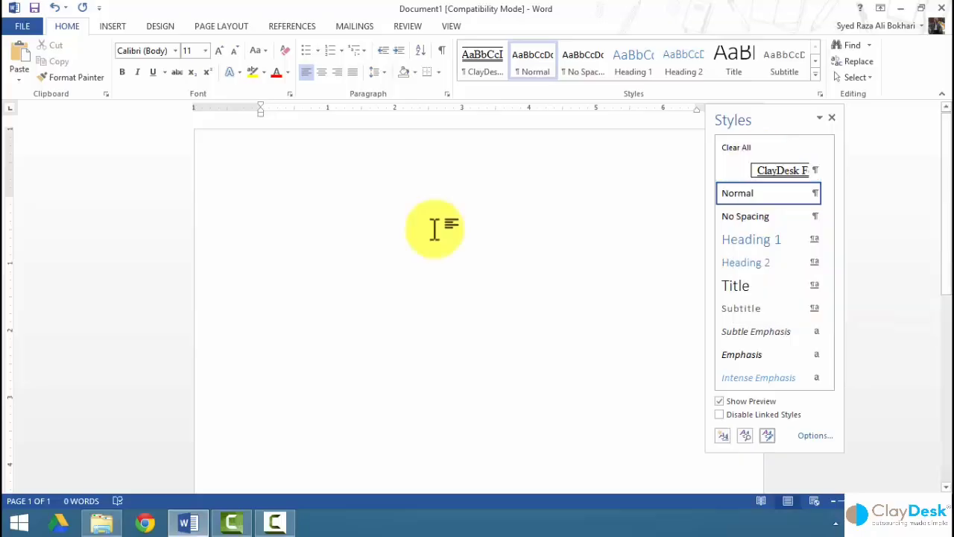
Minimize Word, open 'The original document.docx' from the desktop, and select its 101-word paragraph.
click(902, 11)
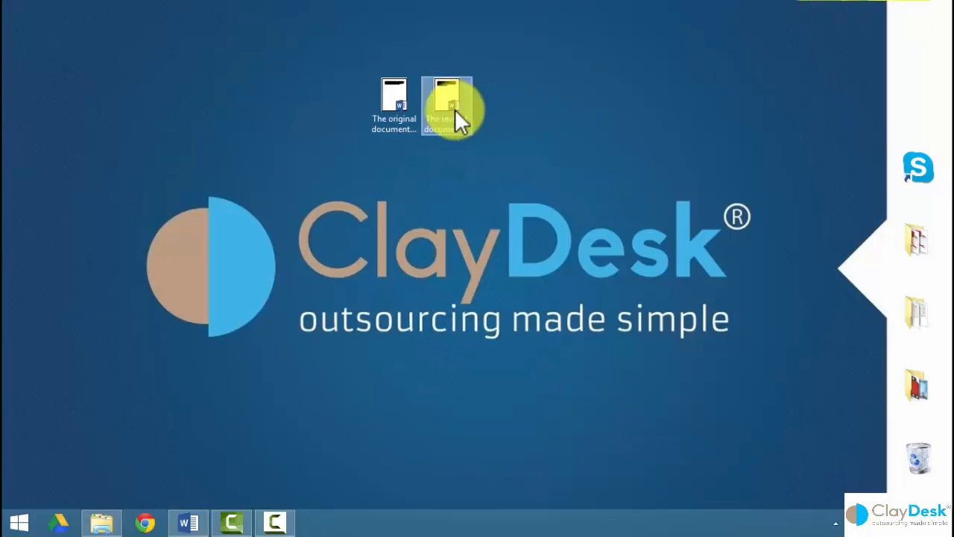
click(391, 109)
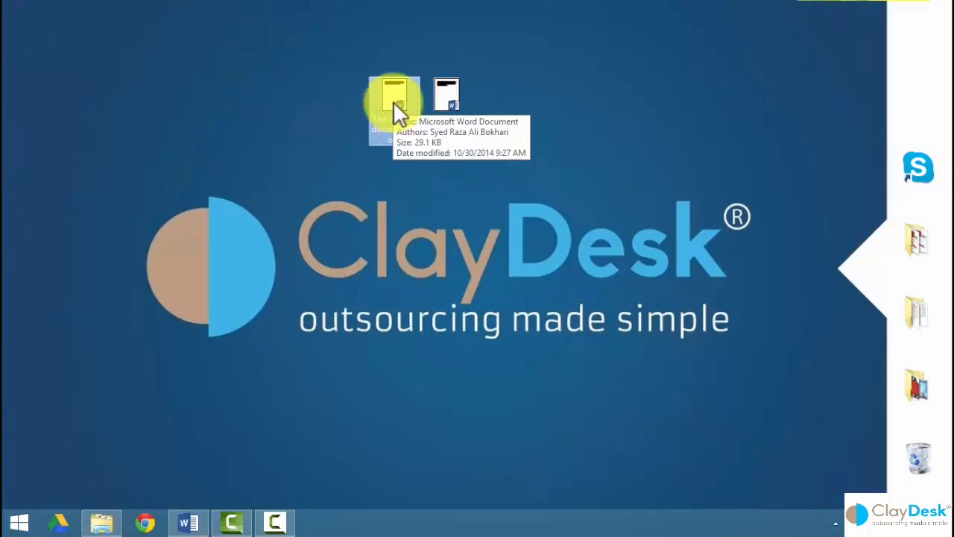
double_click(393, 102)
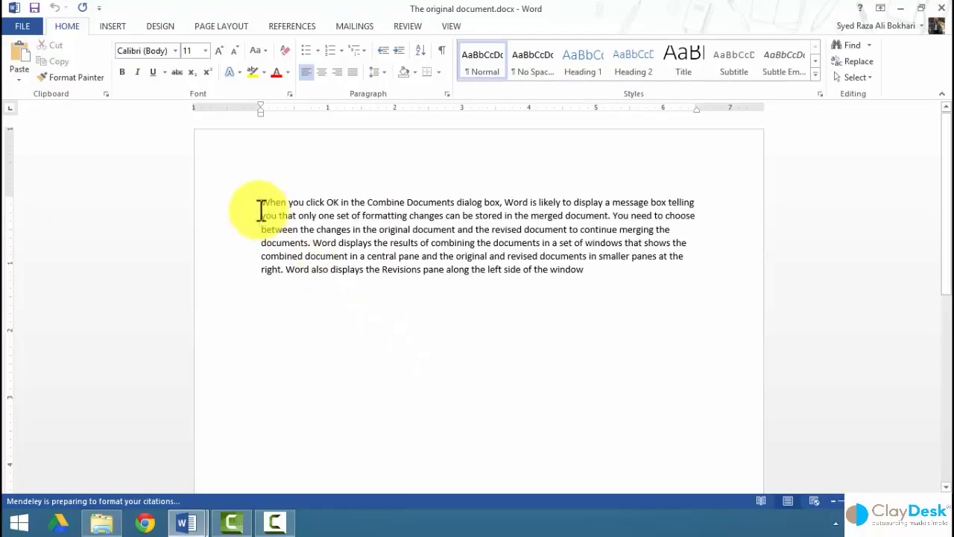
drag(242, 201, 300, 436)
key(ctrl+c)
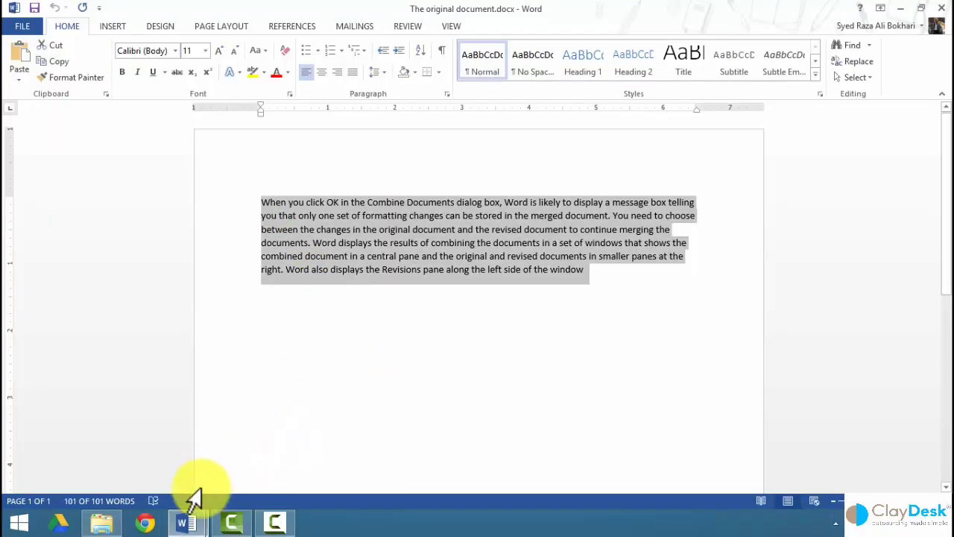
Switch to Document1, paste the copied paragraph about combining documents, and select it.
click(198, 519)
click(151, 457)
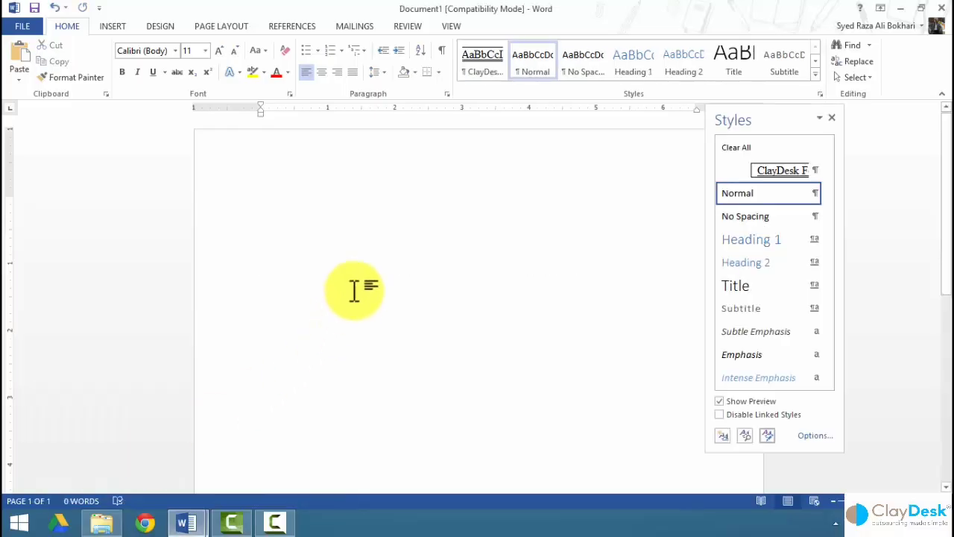
key(ctrl+v)
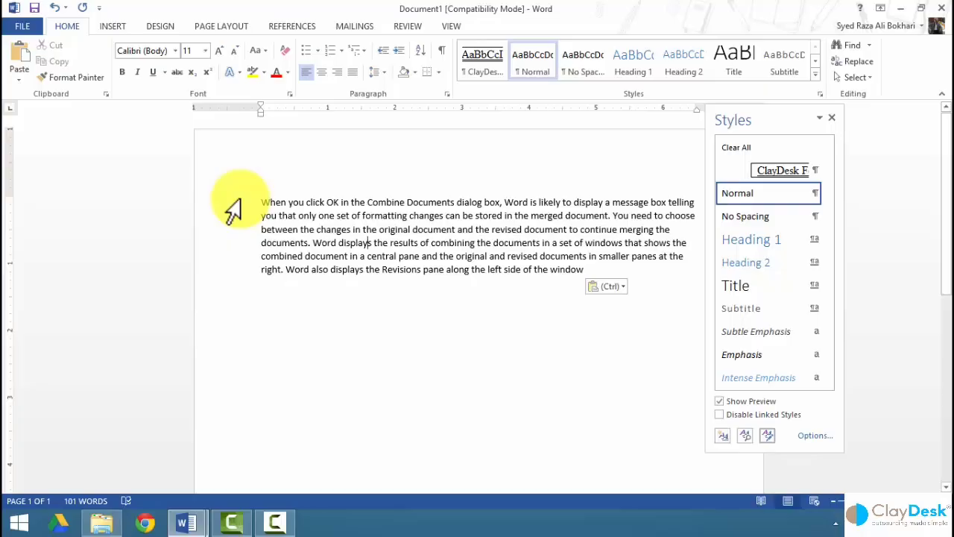
drag(235, 207, 245, 277)
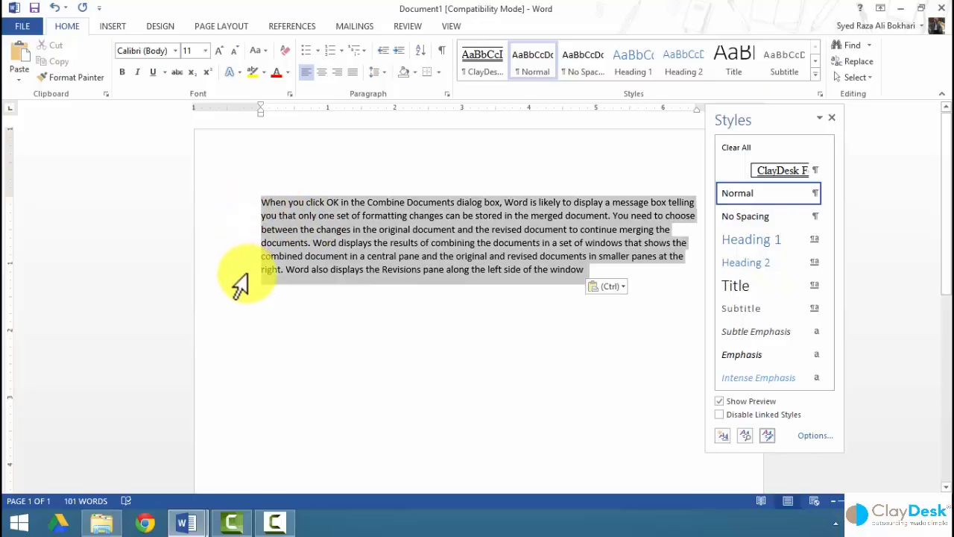
Apply ClayDesk Formatting to the selected paragraph, then deselect it to view the boxed result.
click(763, 170)
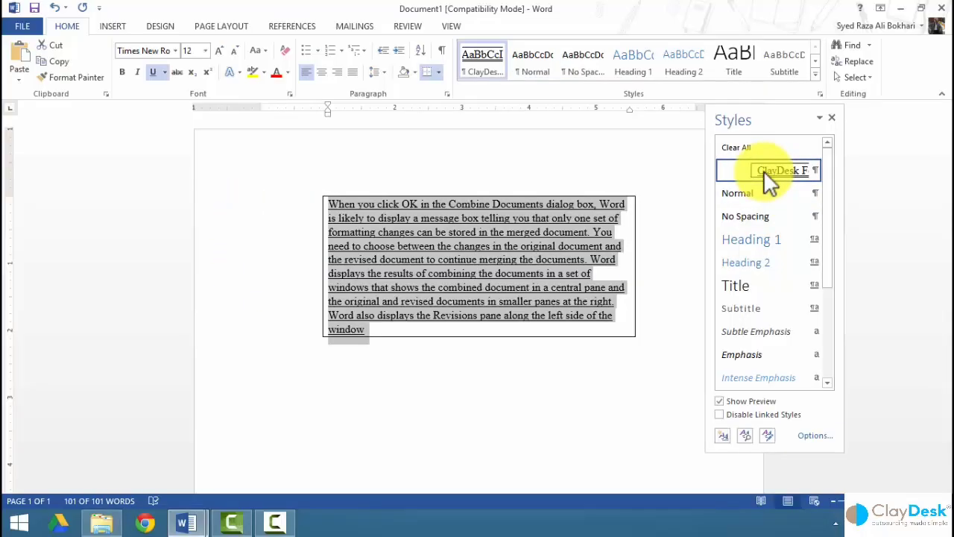
click(675, 289)
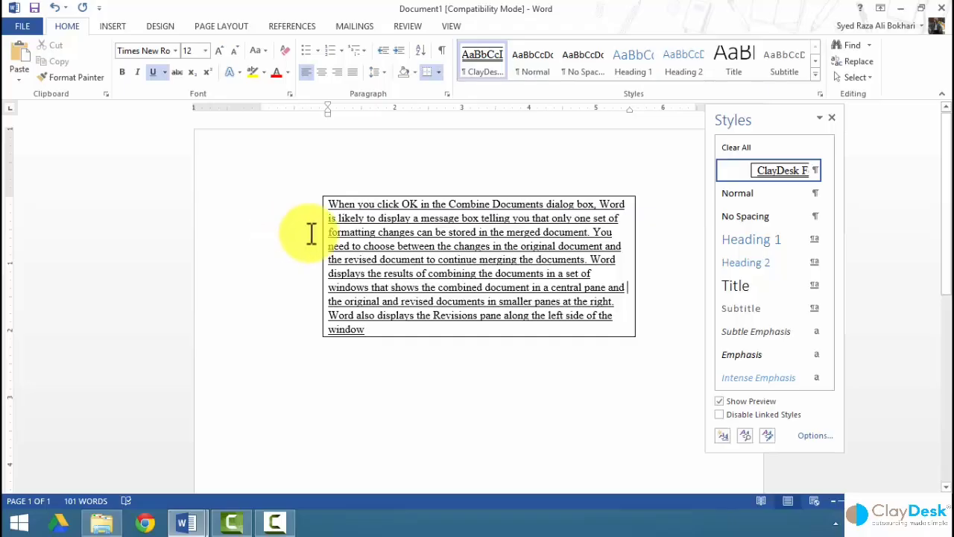
Open Manage Styles, preview Normal, then view ClayDesk Formatting's Times New Roman 12 pt, underline, box settings.
click(770, 435)
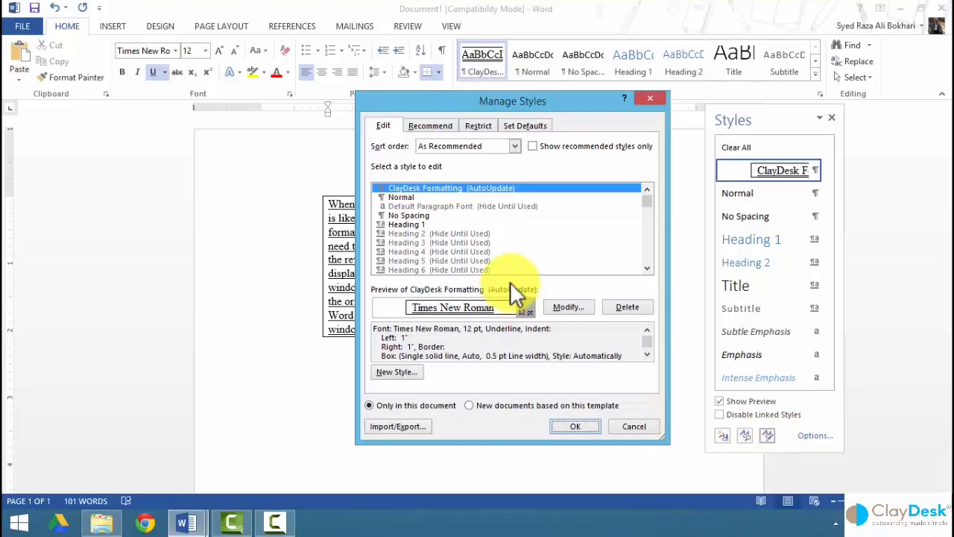
click(414, 196)
click(416, 188)
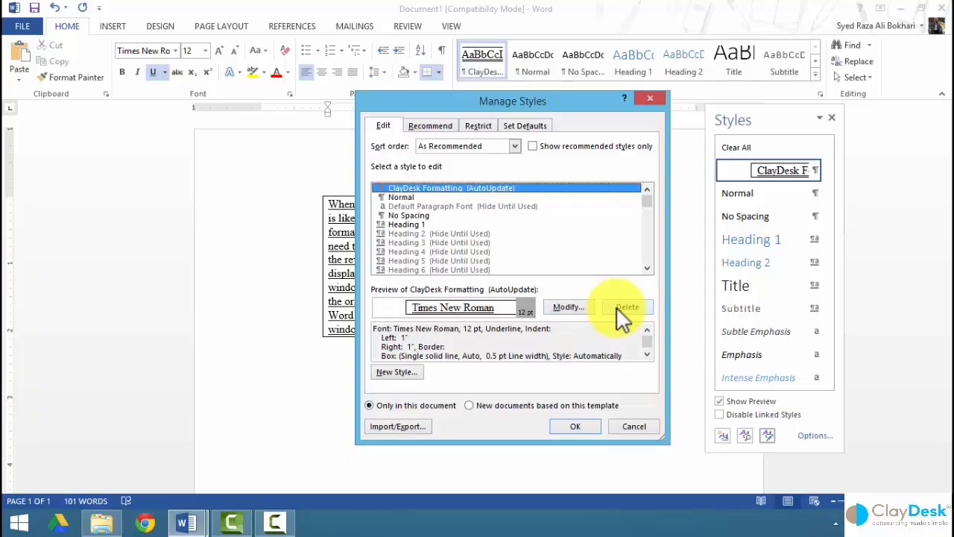
Use the Organizer to copy ClayDesk Formatting from Document1 into Normal.dotm, then close it.
click(418, 436)
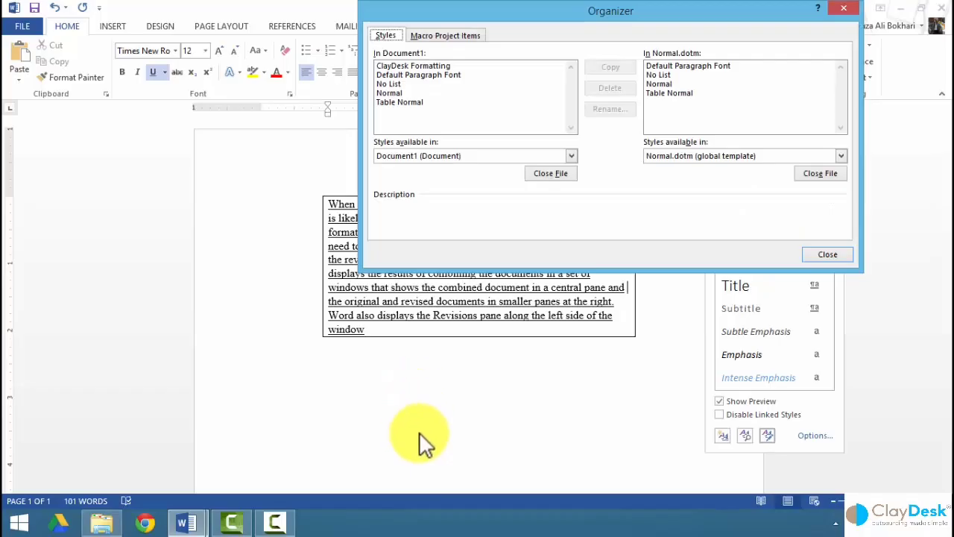
drag(472, 9, 334, 129)
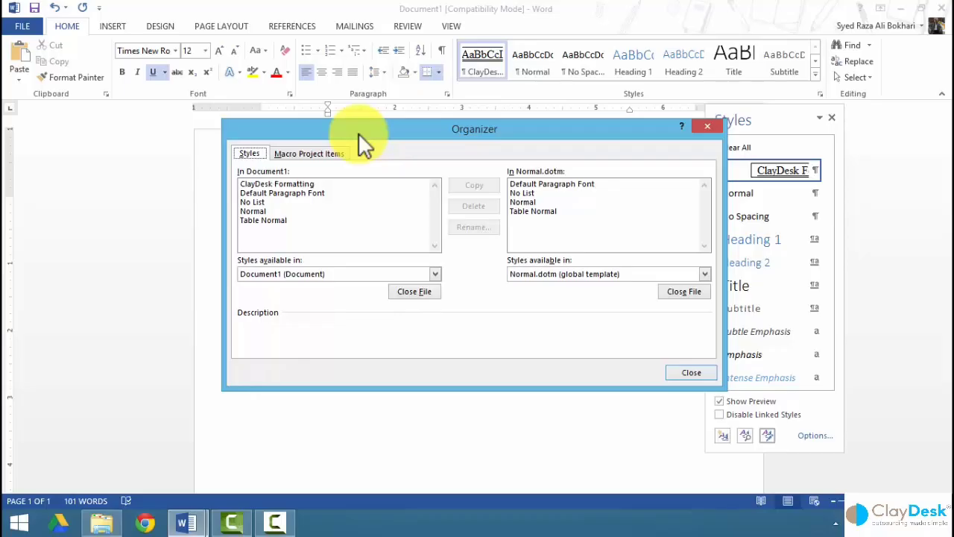
click(249, 184)
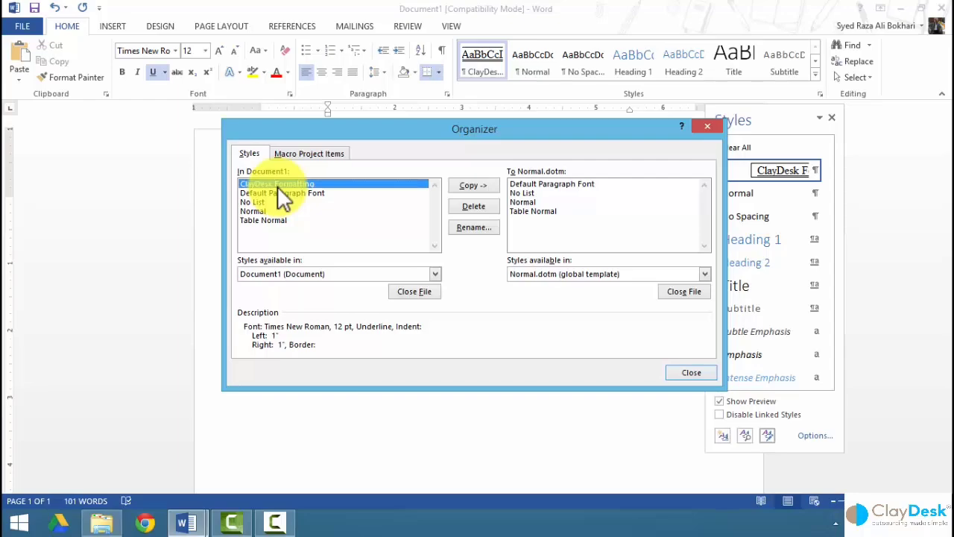
click(463, 187)
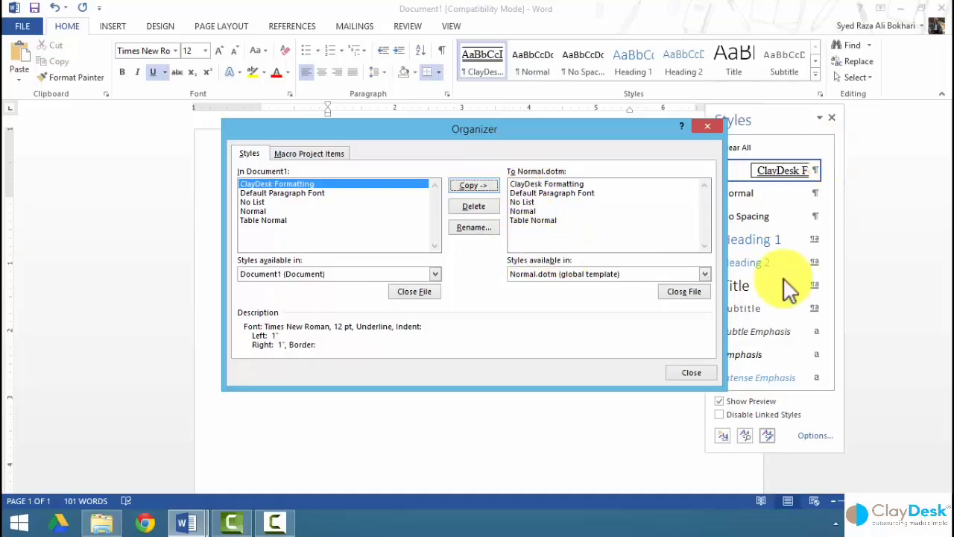
drag(653, 148, 525, 161)
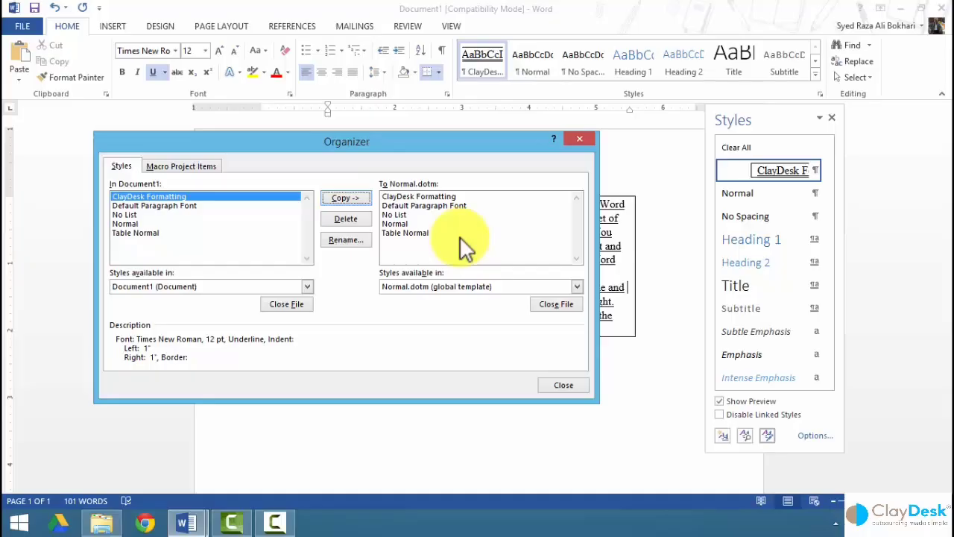
click(477, 287)
click(481, 298)
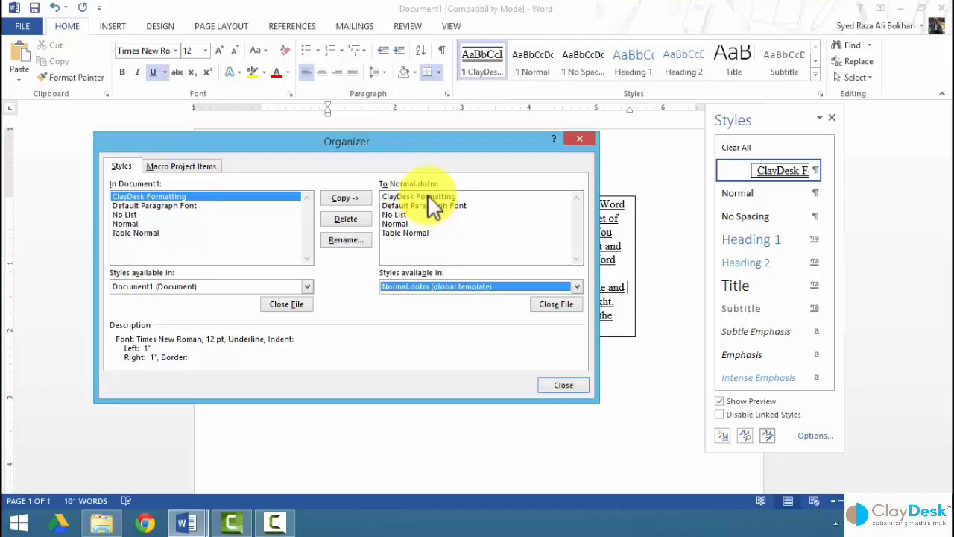
click(565, 385)
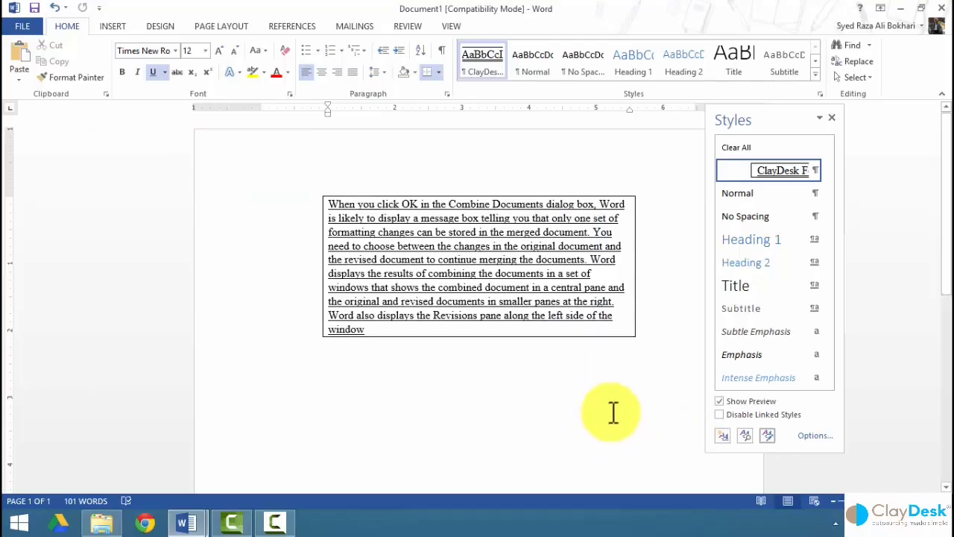
Open the Style Inspector and move it to the left of the page.
click(744, 435)
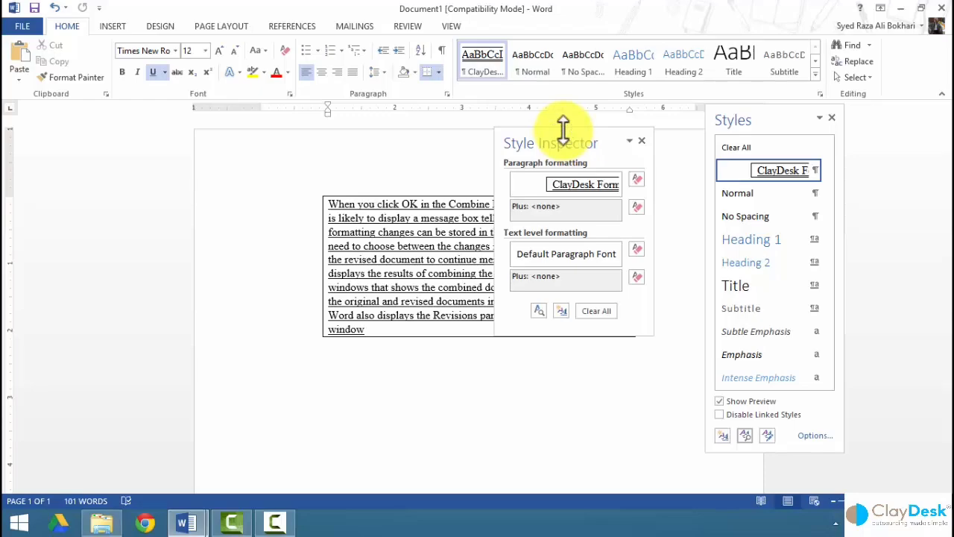
drag(565, 140, 230, 175)
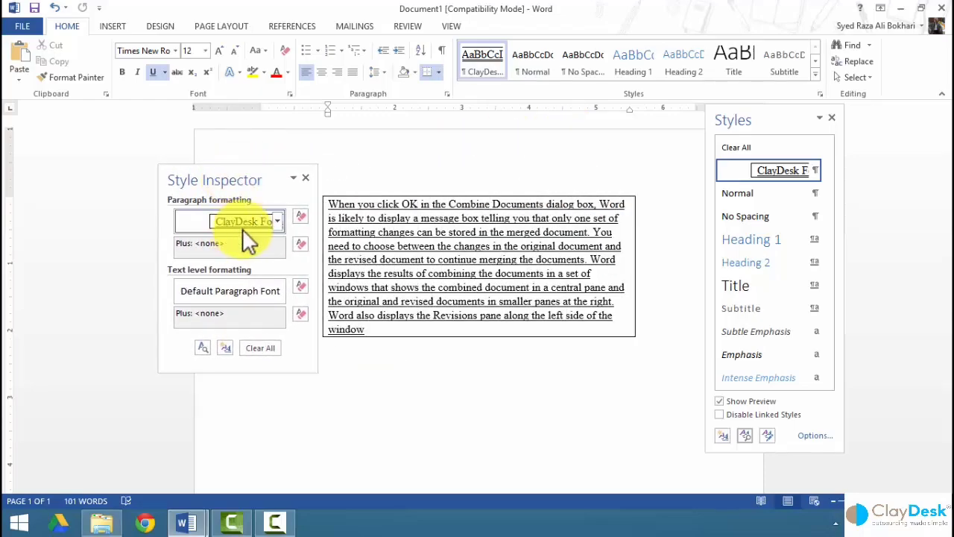
mouse_move(241, 224)
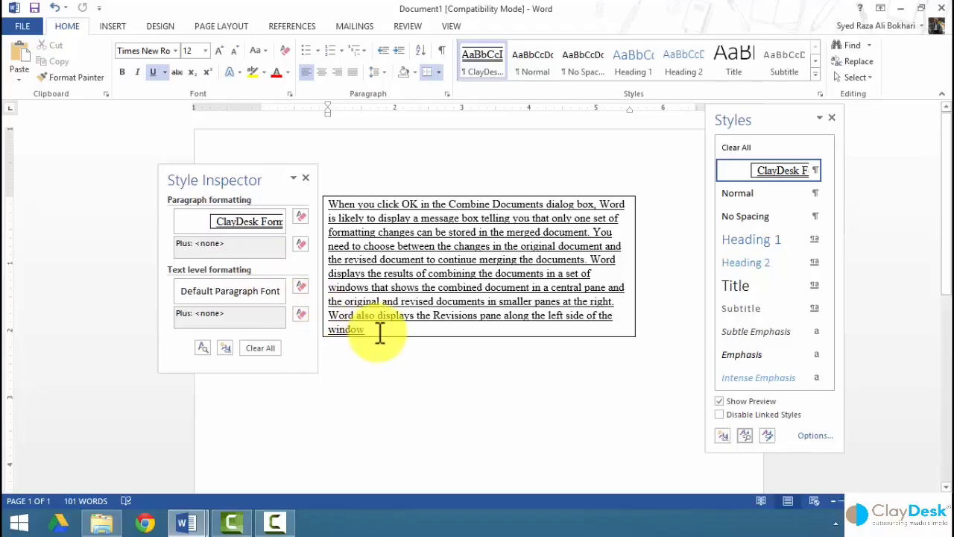
Select the paragraph inside the box and apply italic, toggling it off and on.
drag(379, 329, 324, 206)
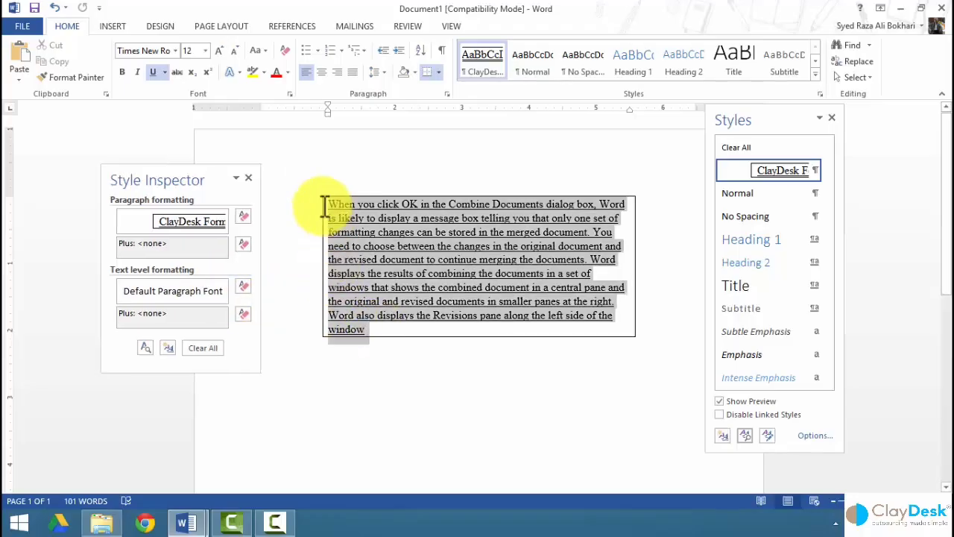
click(137, 75)
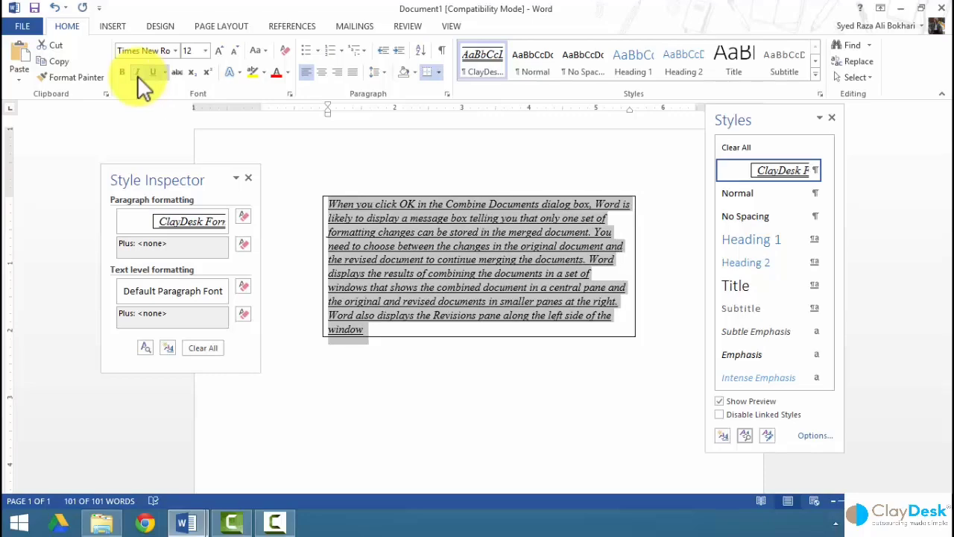
click(137, 75)
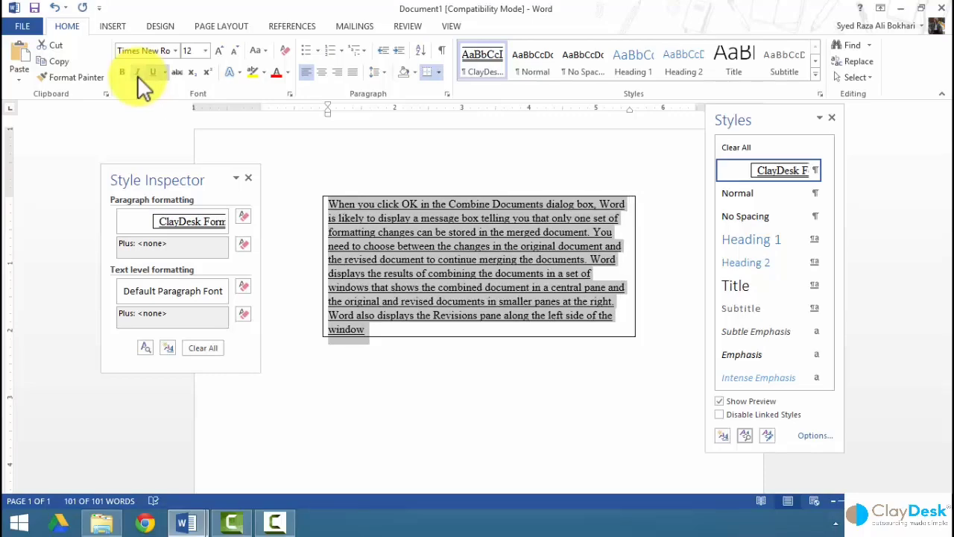
click(137, 76)
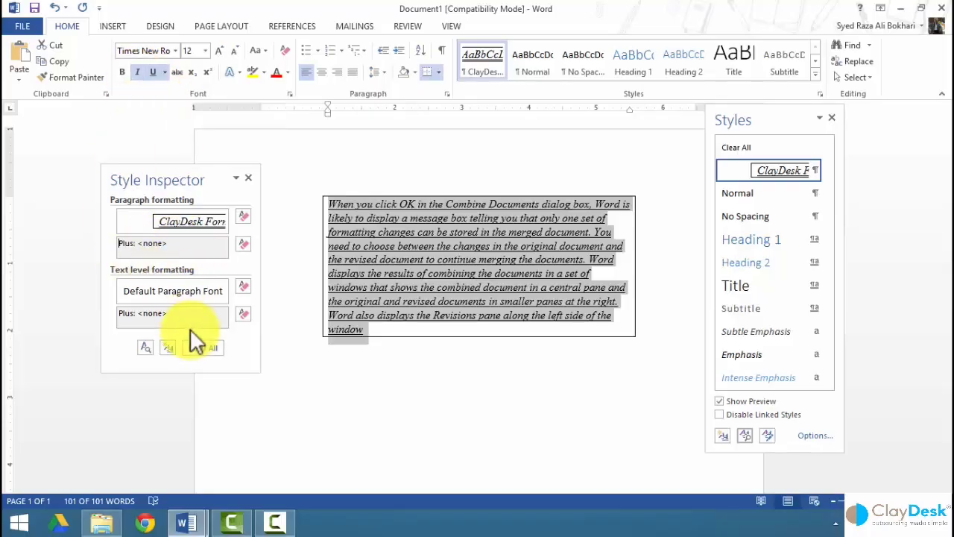
Open Reveal Formatting for the ClayDesk paragraph and scroll through its formatting details.
click(224, 289)
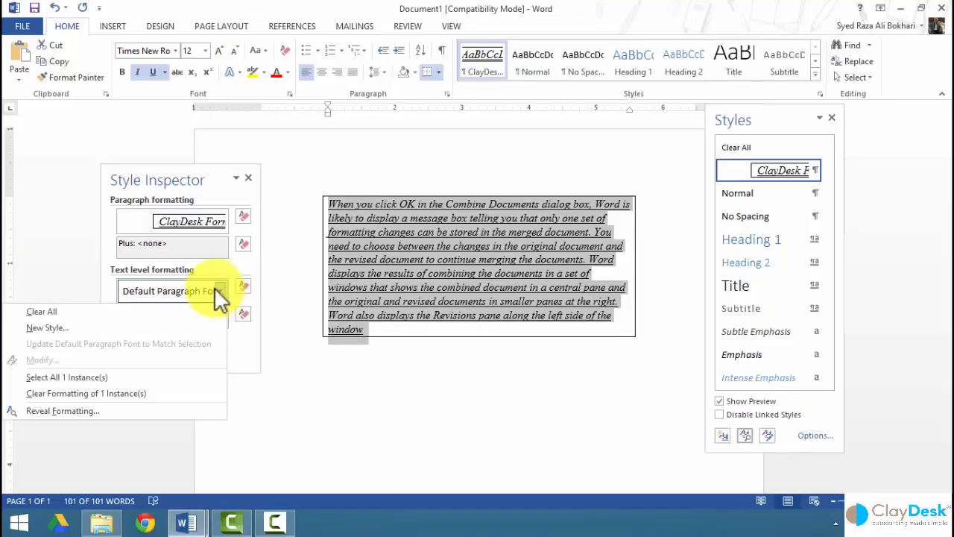
click(214, 287)
click(374, 287)
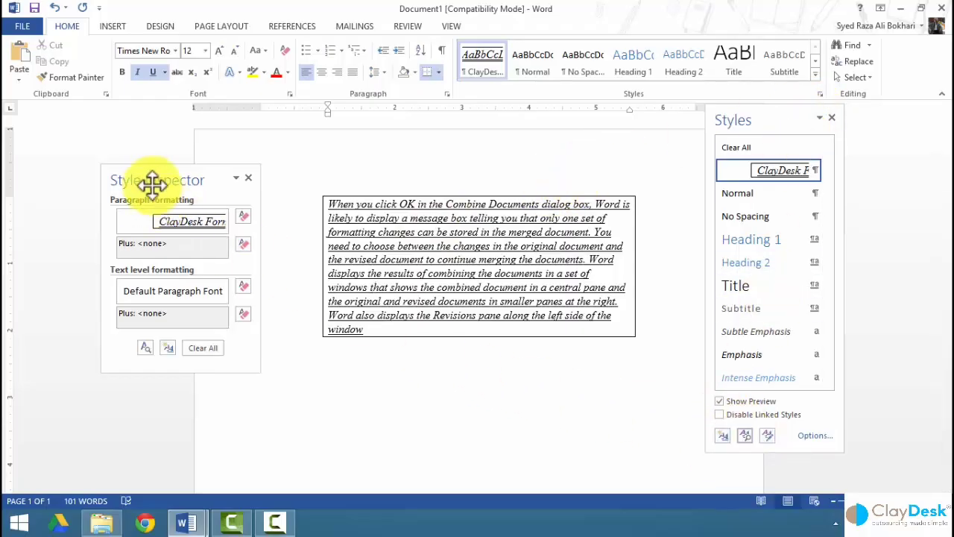
click(140, 344)
drag(702, 140, 486, 141)
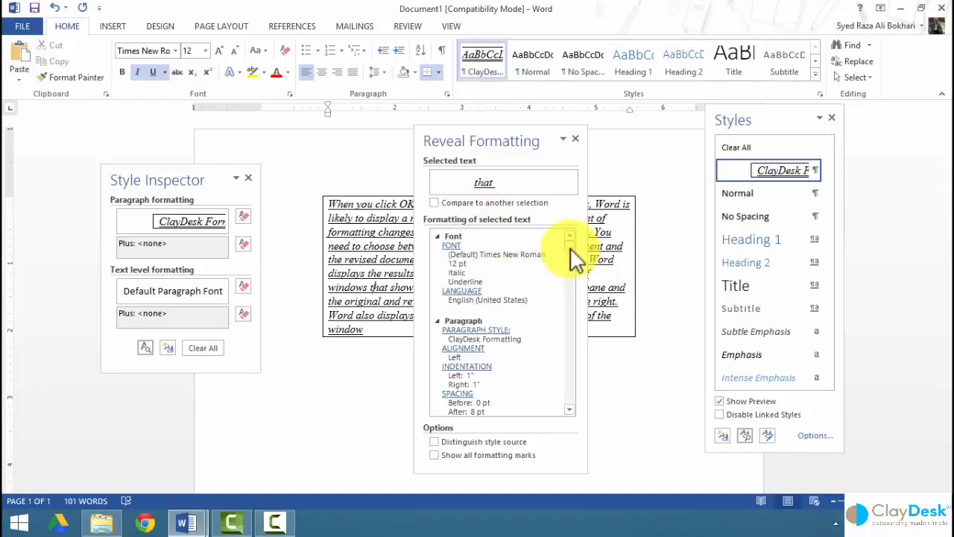
scroll(570, 269, down, 4)
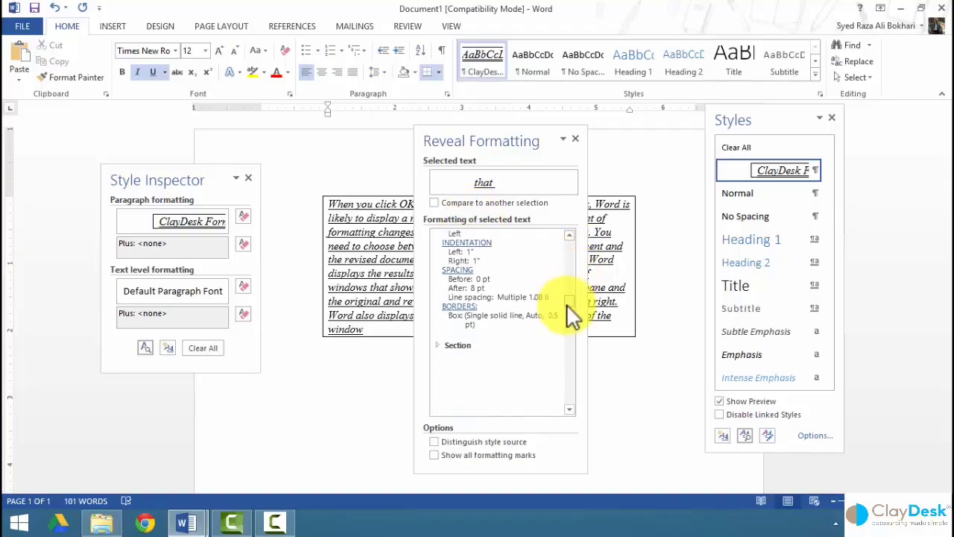
scroll(564, 257, up, 5)
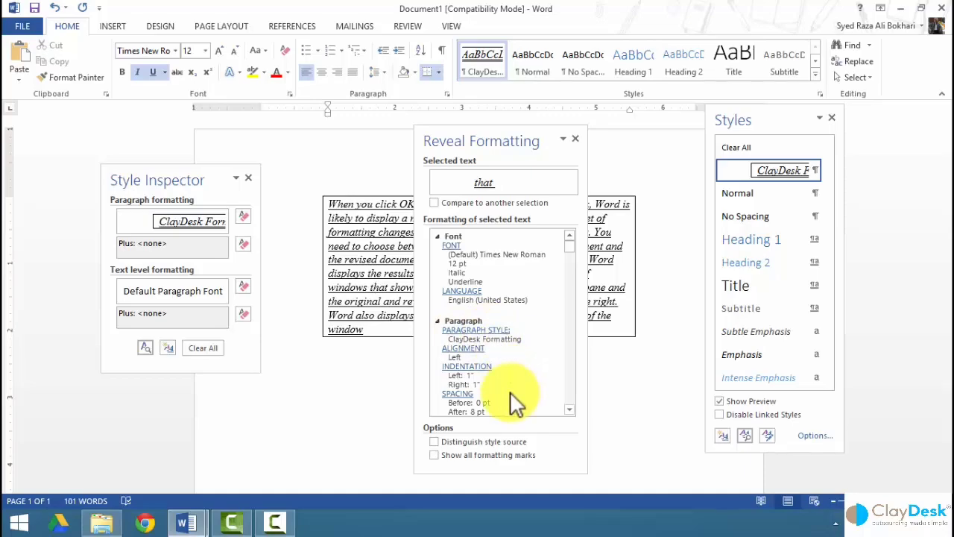
Toggle Compare to another selection off again, then inspect the Normal formatting below the box.
drag(484, 134, 579, 91)
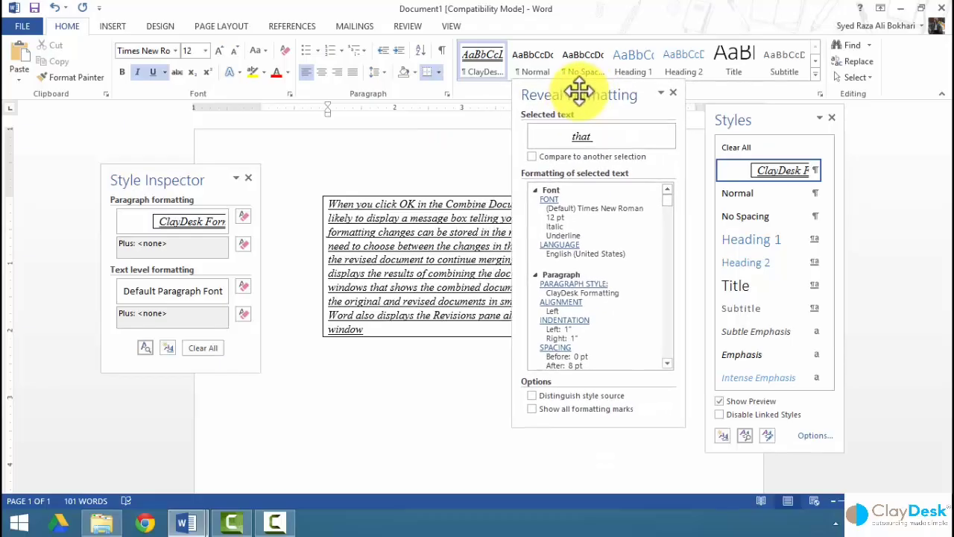
click(534, 157)
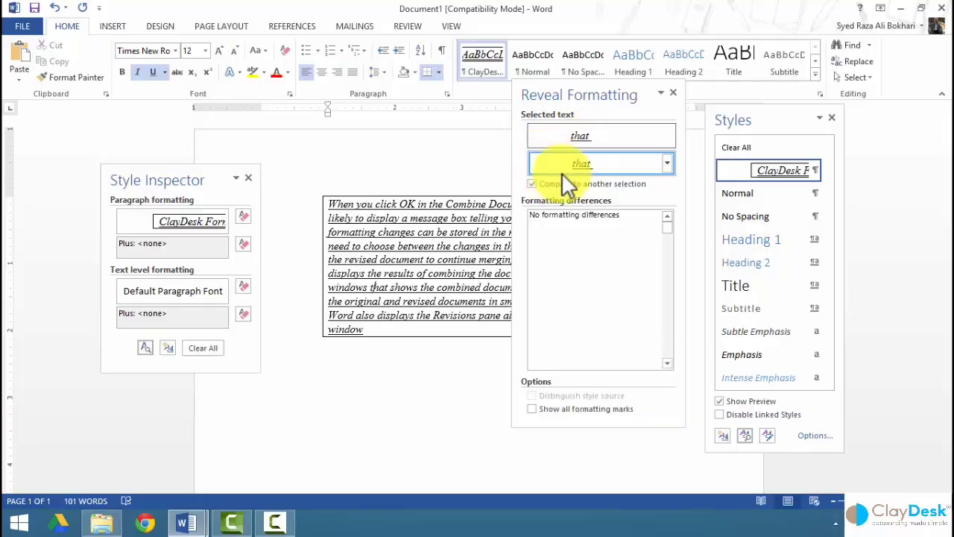
click(533, 184)
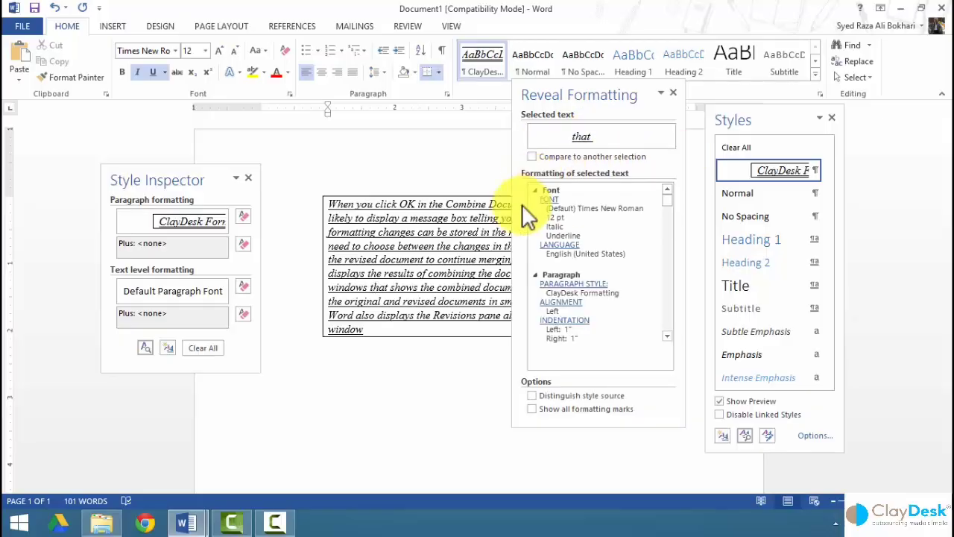
click(380, 376)
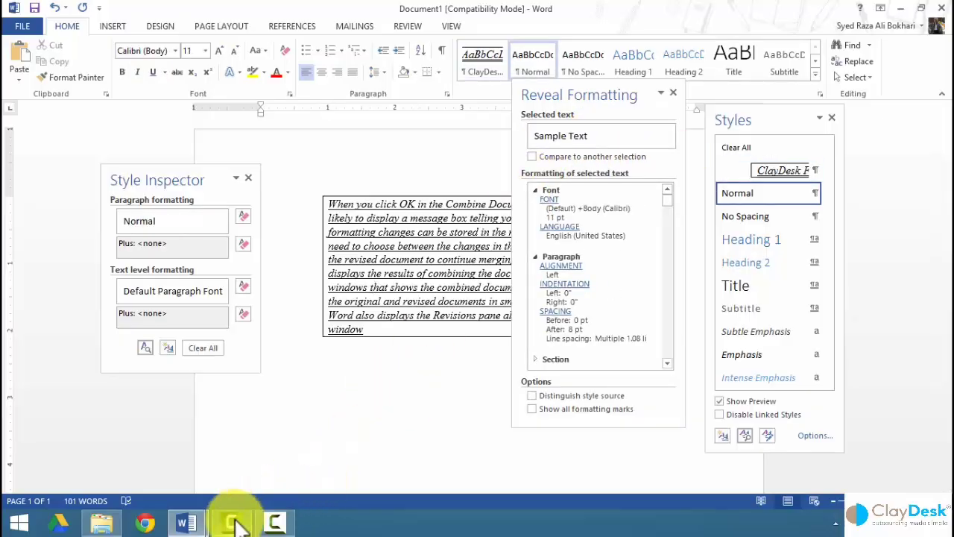
Open The revised document and select the line about working on several projects.
click(900, 9)
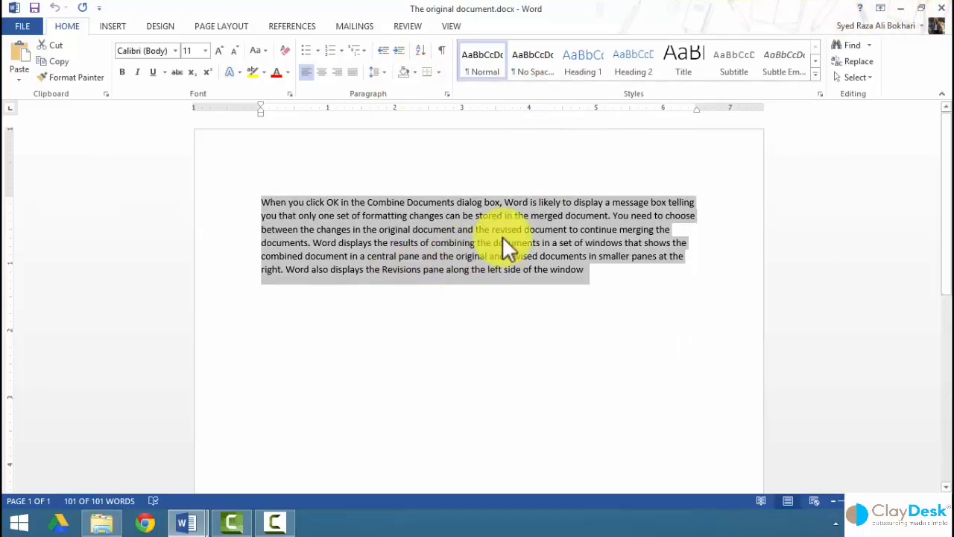
click(900, 9)
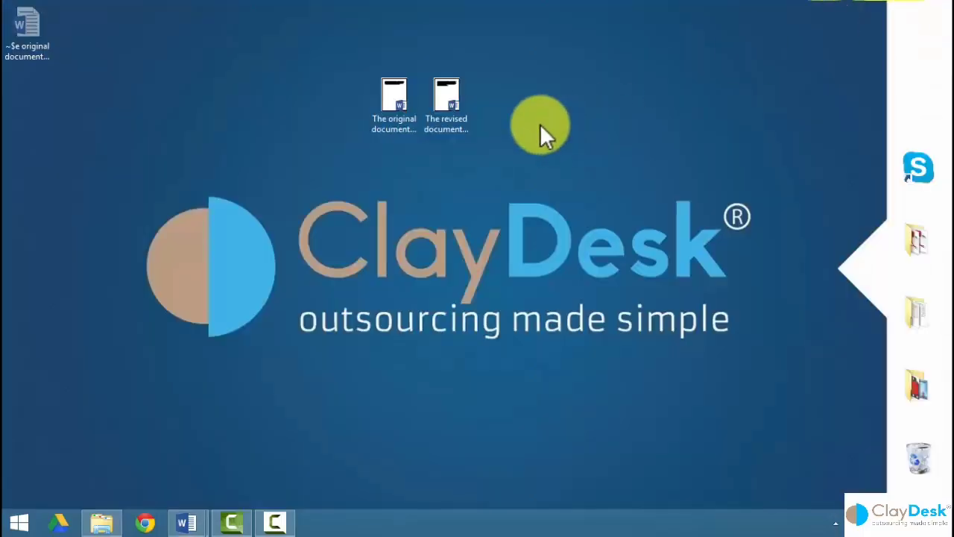
double_click(447, 109)
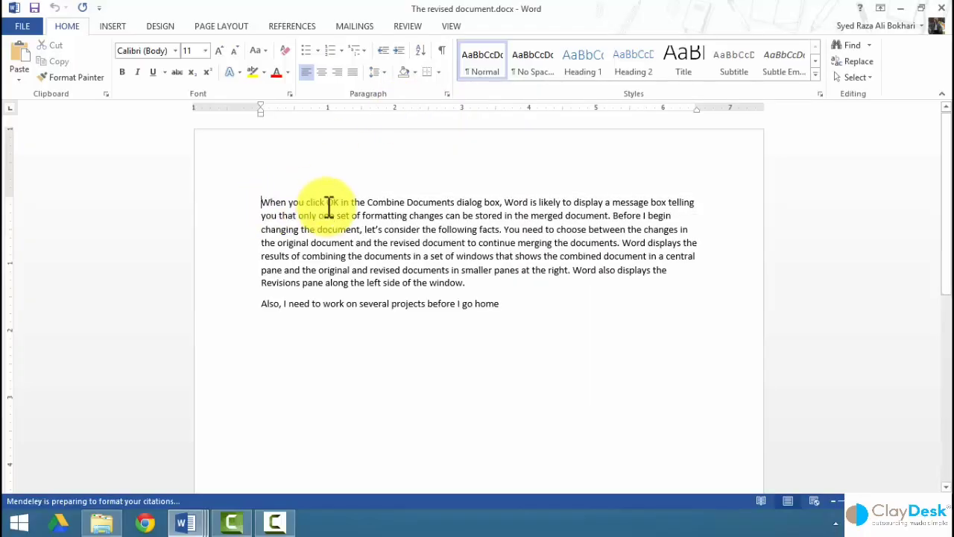
click(234, 307)
key(ctrl+c)
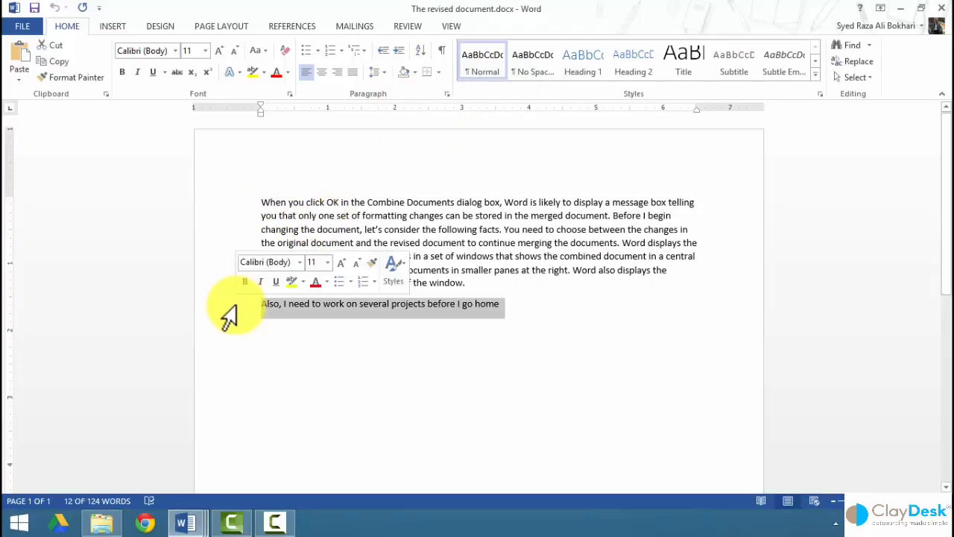
Paste 'Also, I need to work on several projects before I go home' into Document1.
click(188, 520)
click(133, 477)
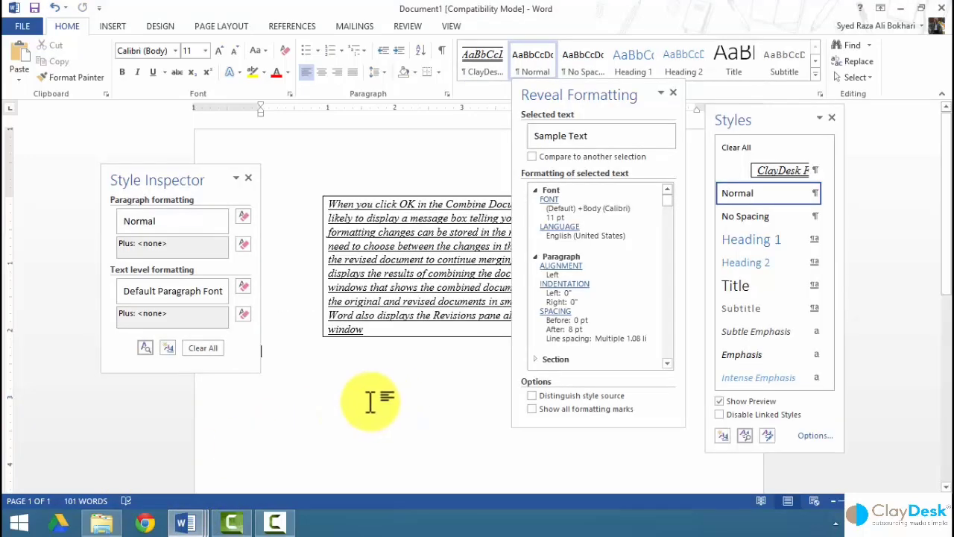
key(ctrl+v)
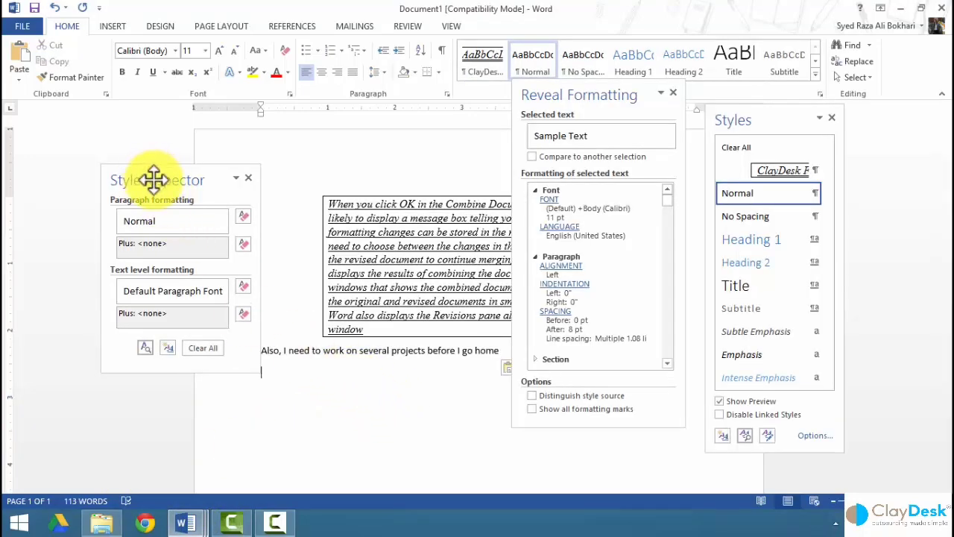
Compare the boxed paragraph with the pasted line: Times New Roman 12 pt italic underlined versus Calibri 11 pt.
drag(154, 179, 98, 167)
drag(590, 93, 603, 90)
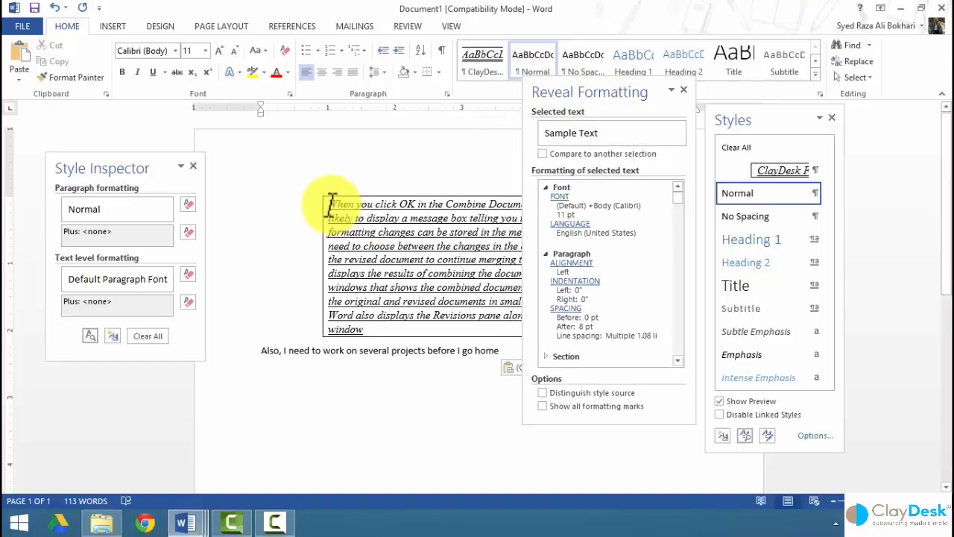
drag(330, 204, 397, 324)
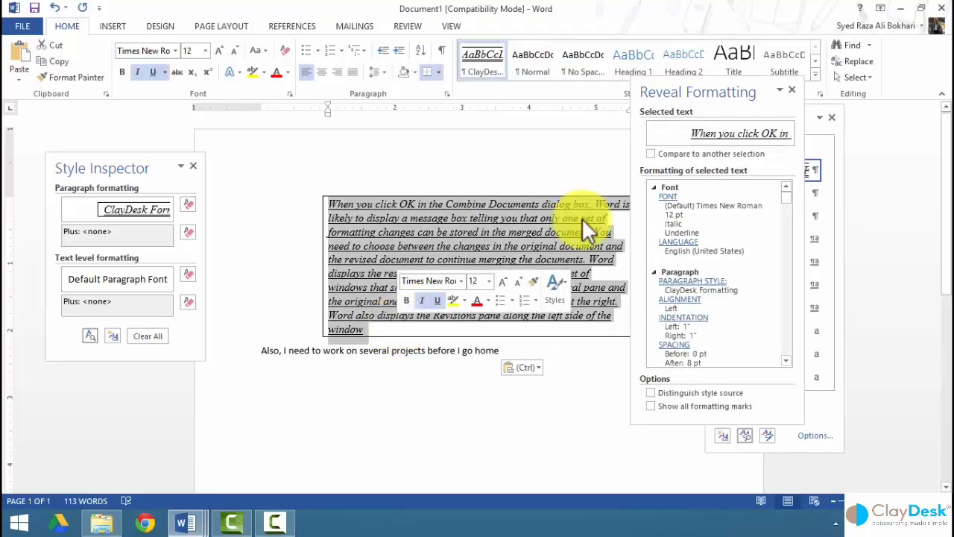
click(651, 154)
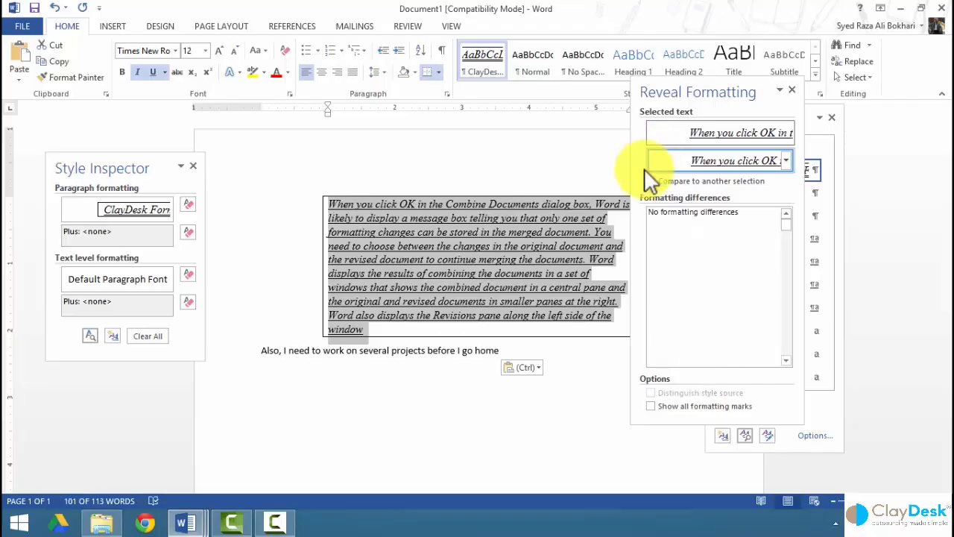
click(231, 359)
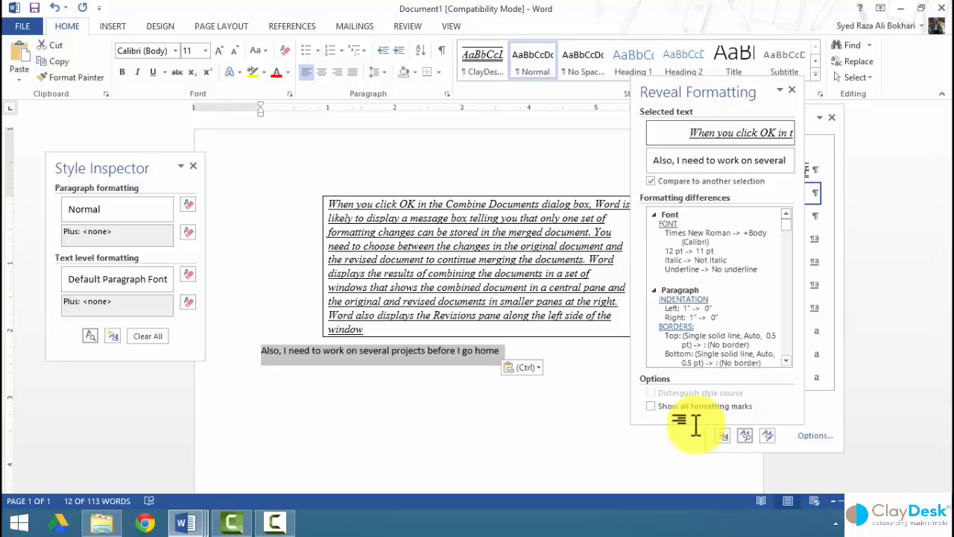
drag(697, 425, 686, 509)
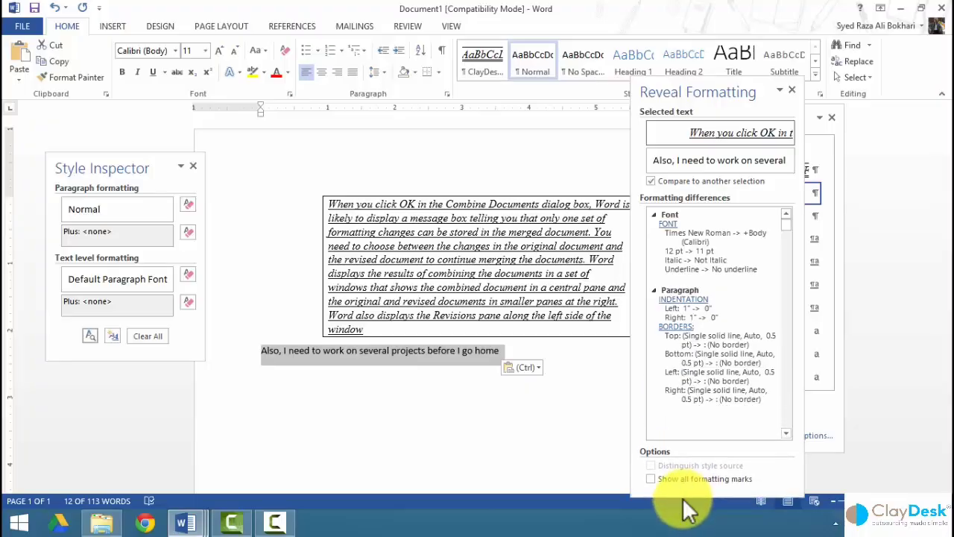
drag(731, 93, 495, 55)
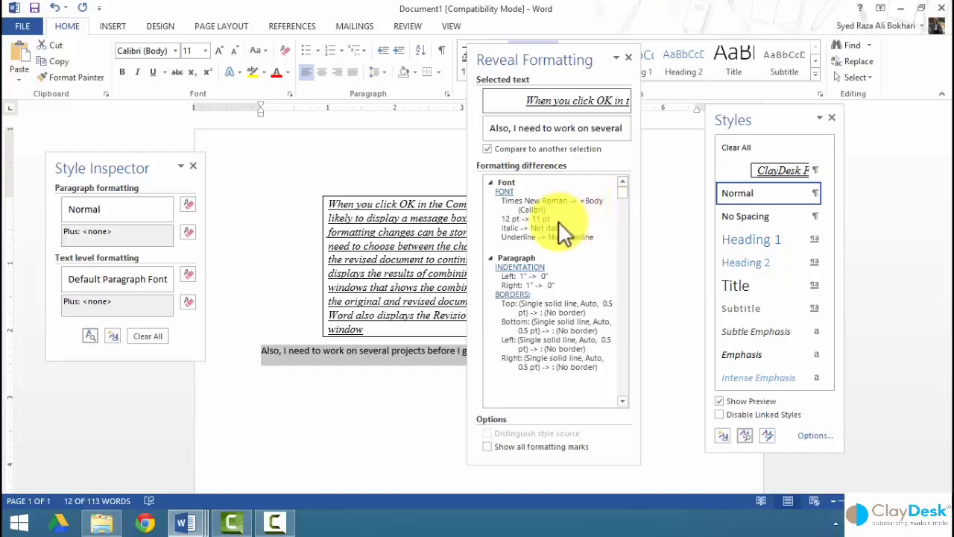
click(288, 354)
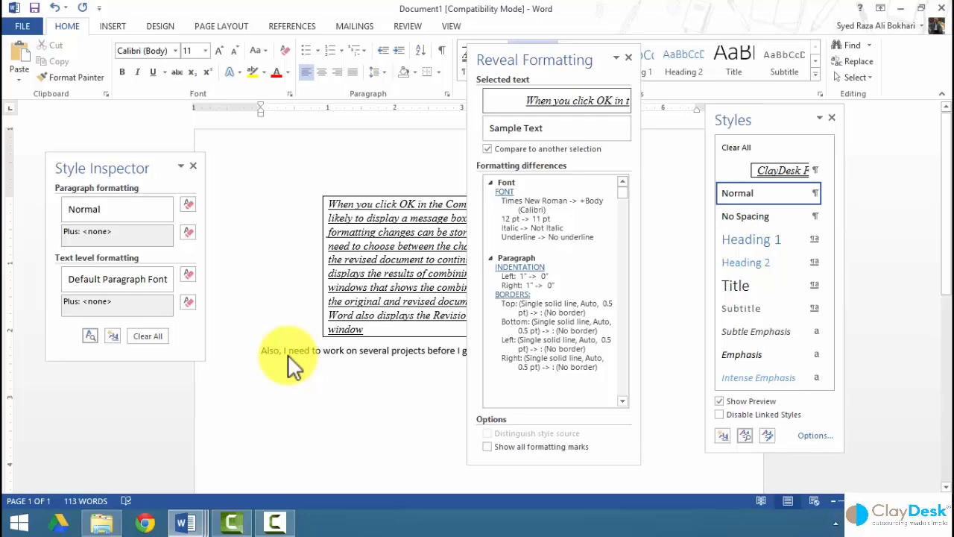
drag(294, 353, 368, 353)
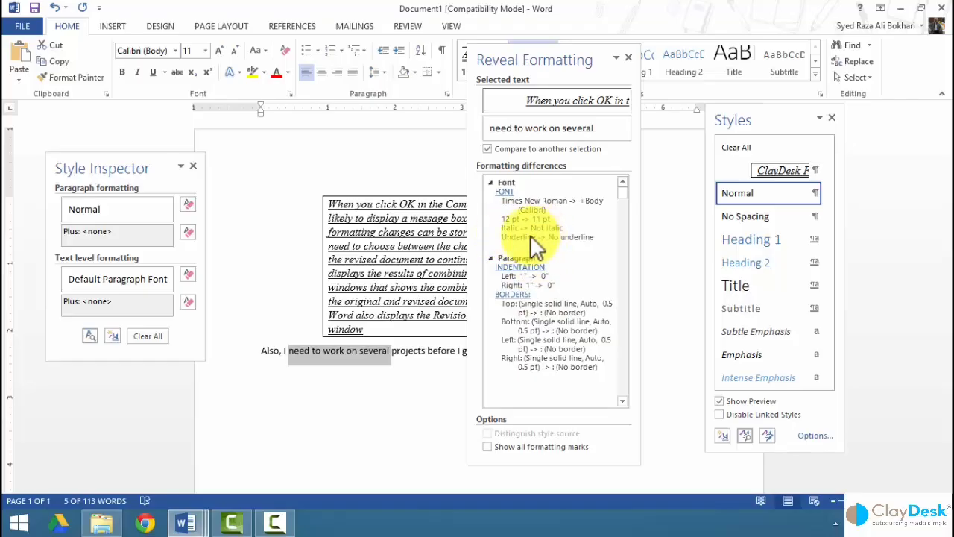
triple_click(341, 206)
drag(382, 279, 394, 312)
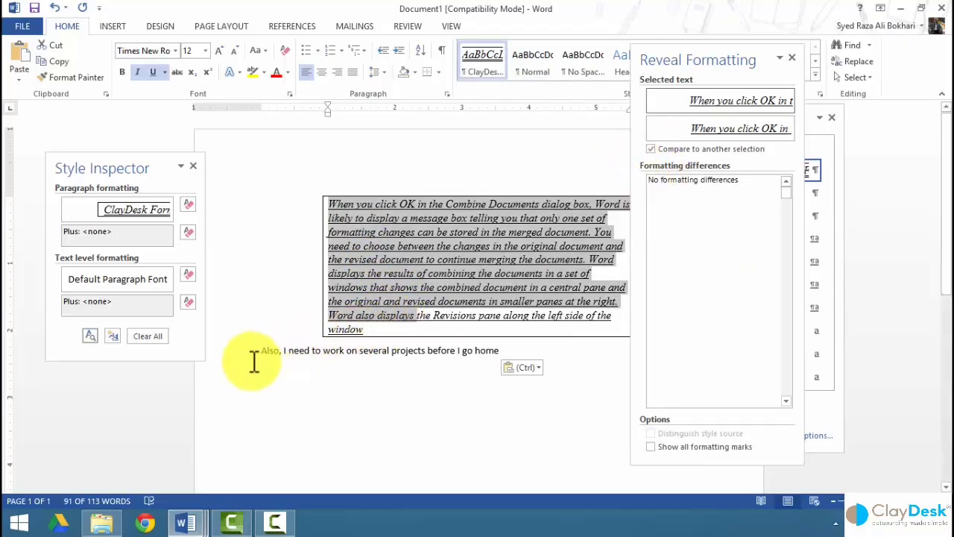
click(223, 354)
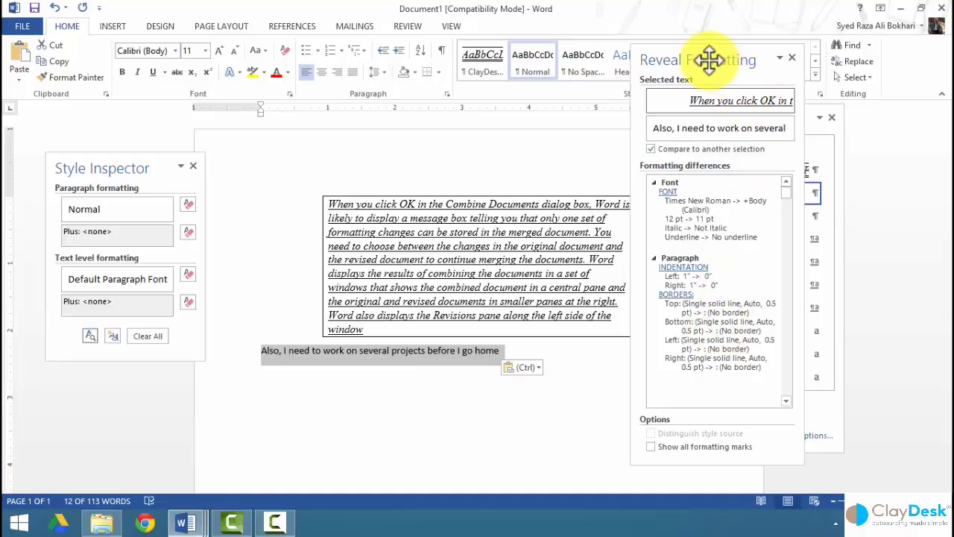
Close the Reveal Formatting, Style Inspector and Styles panes, then reopen just the Styles pane.
drag(708, 60, 520, 92)
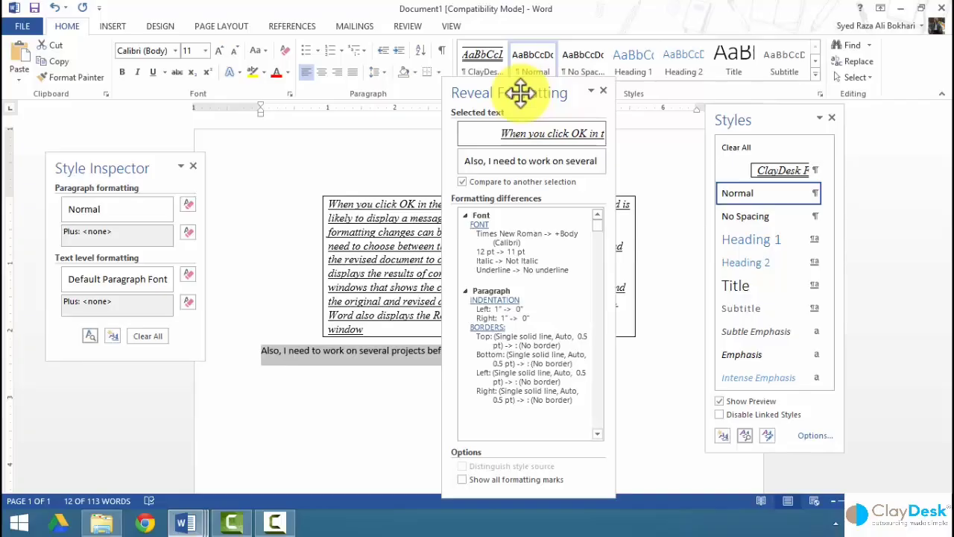
click(604, 90)
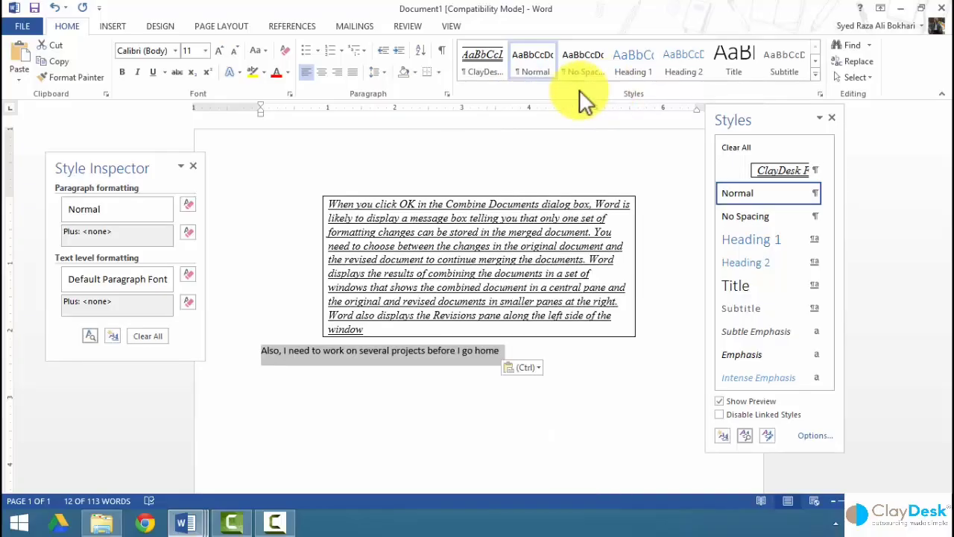
click(192, 164)
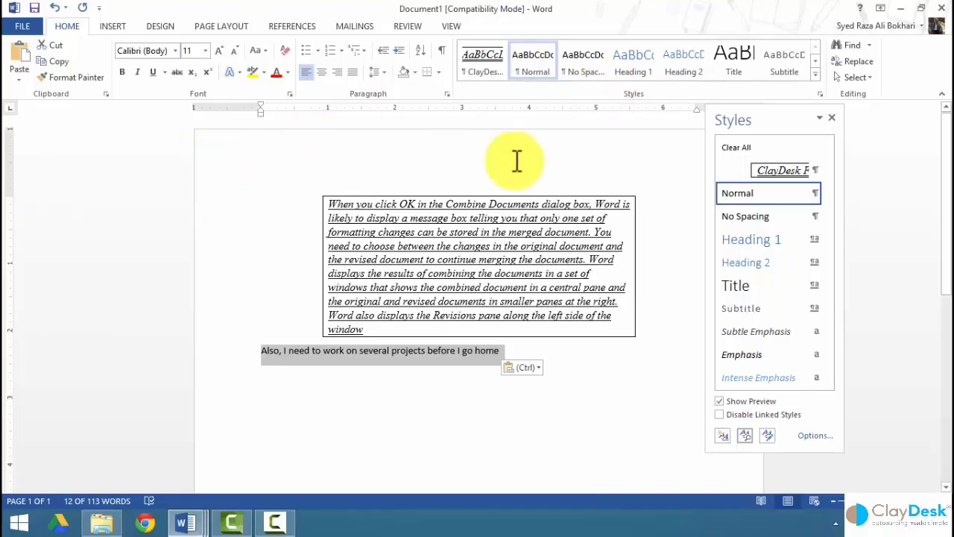
click(831, 119)
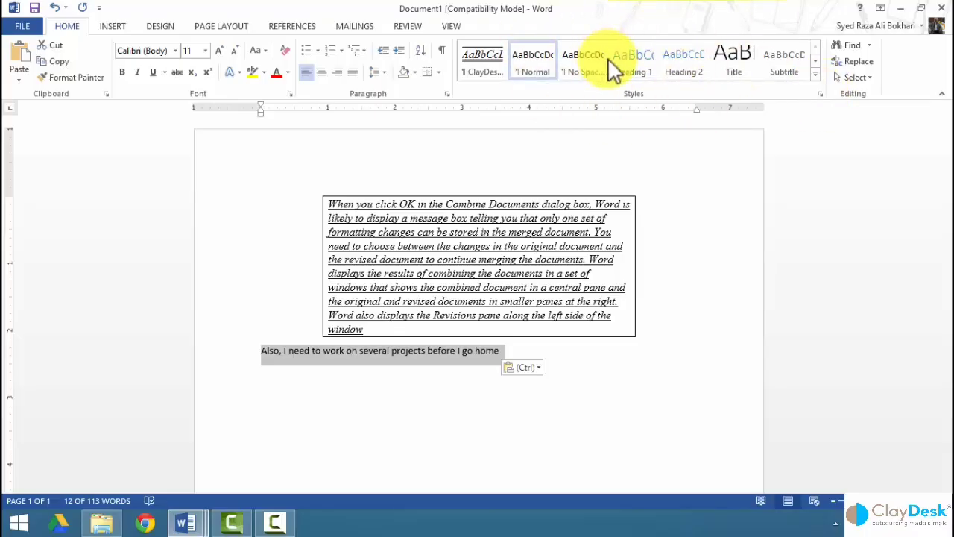
click(819, 94)
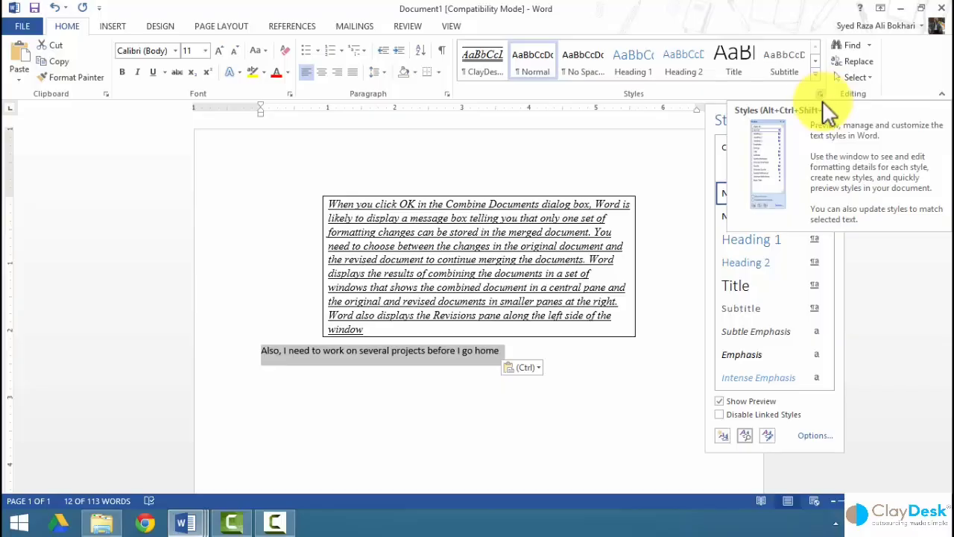
click(815, 436)
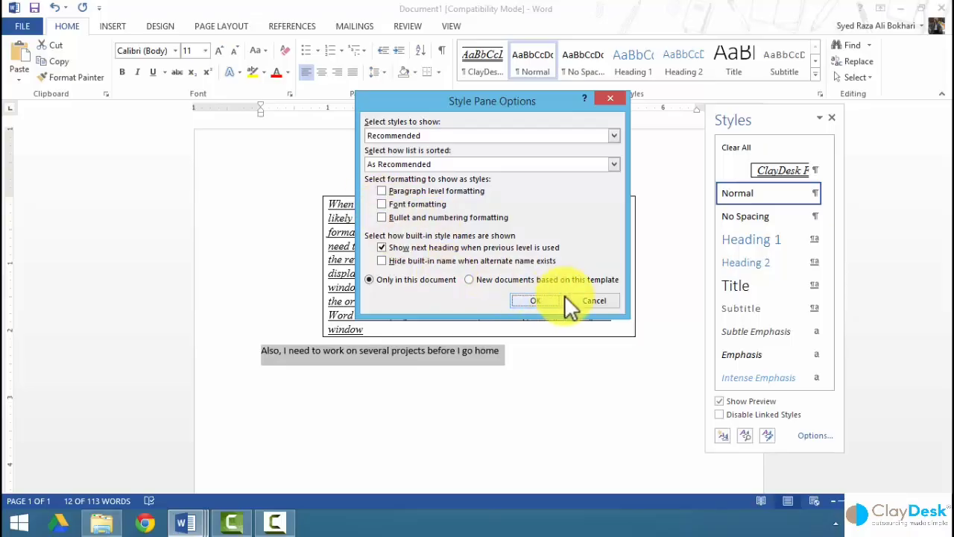
click(594, 302)
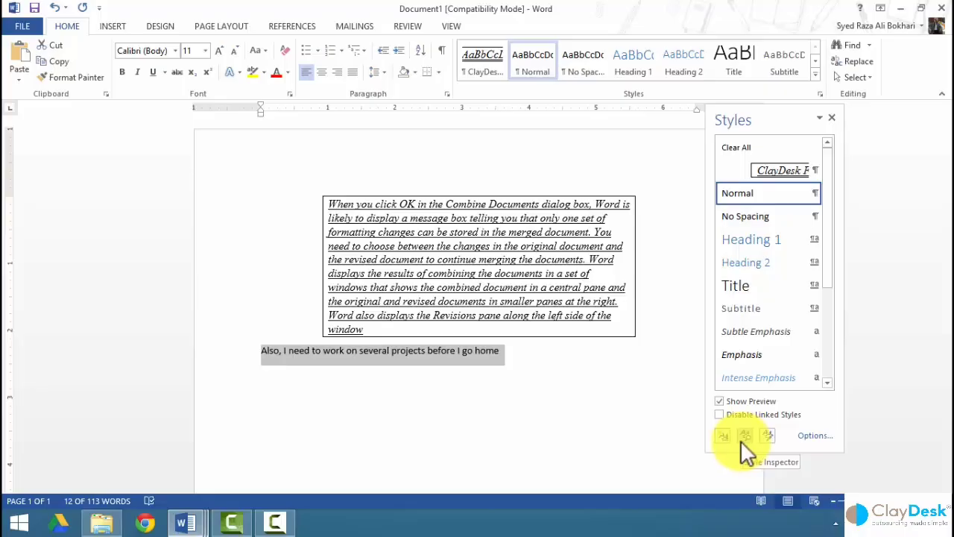
click(721, 436)
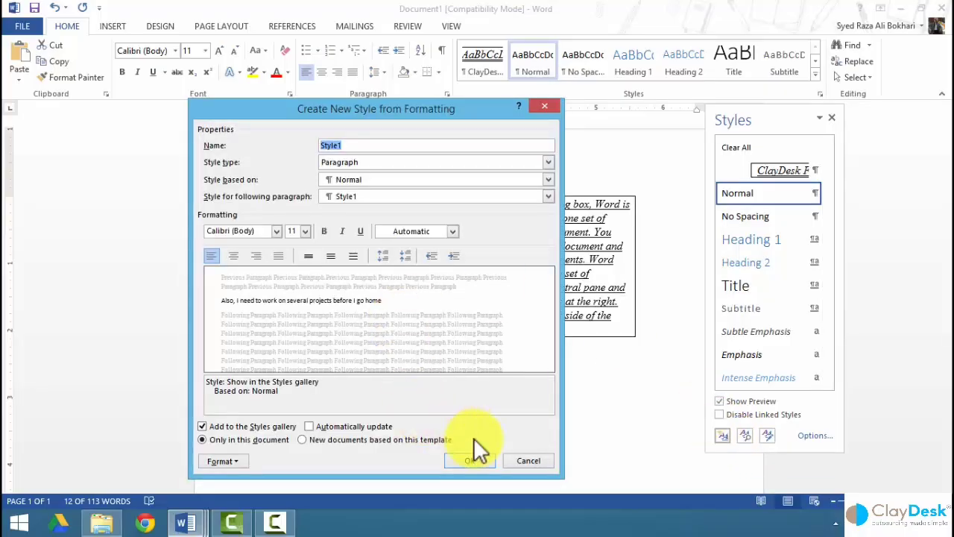
click(527, 460)
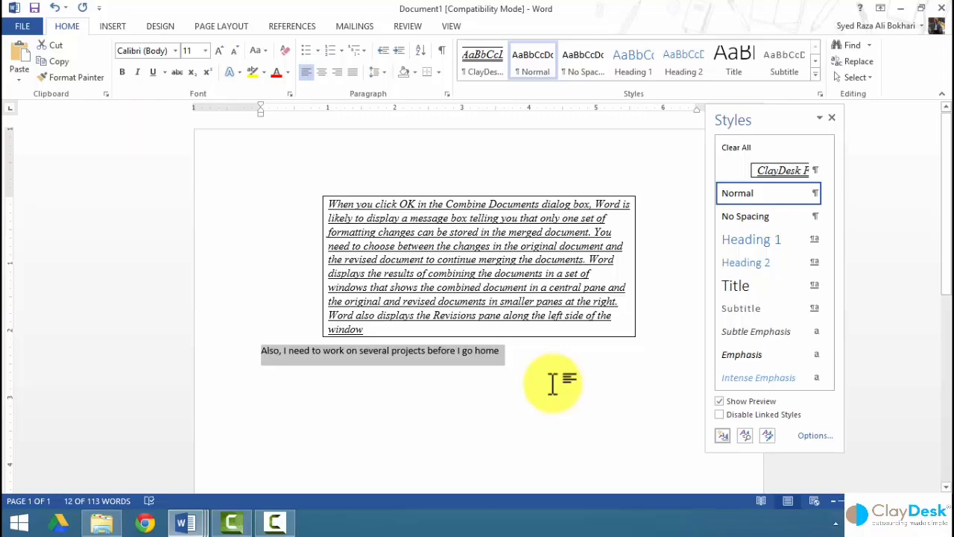
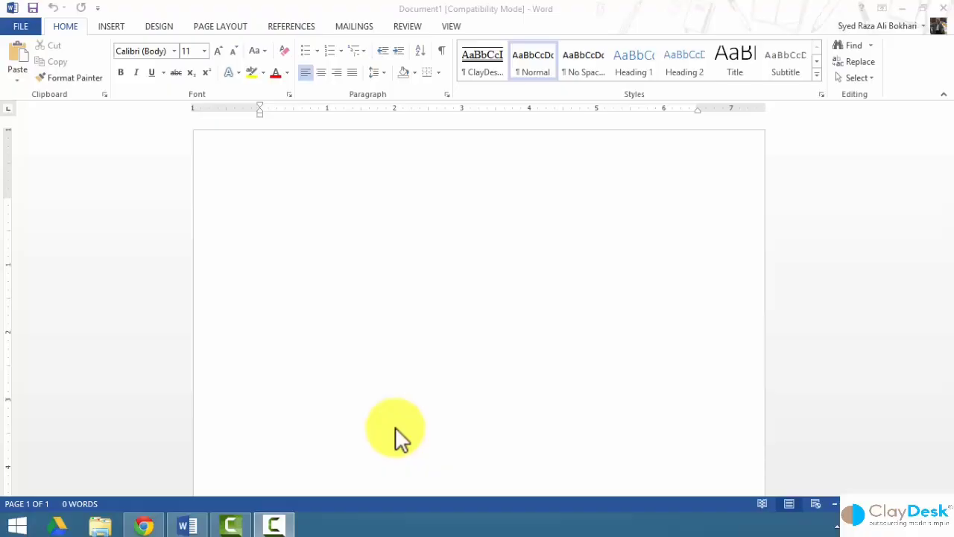
Open the Record Macro dialog from VIEW > Macros, defaulting to Macro1 in Normal.dotm.
click(407, 326)
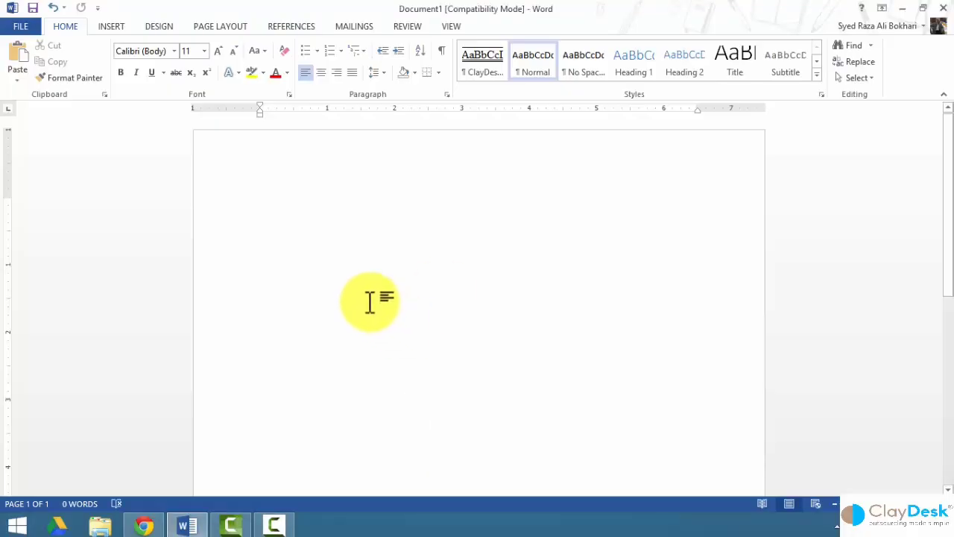
click(449, 26)
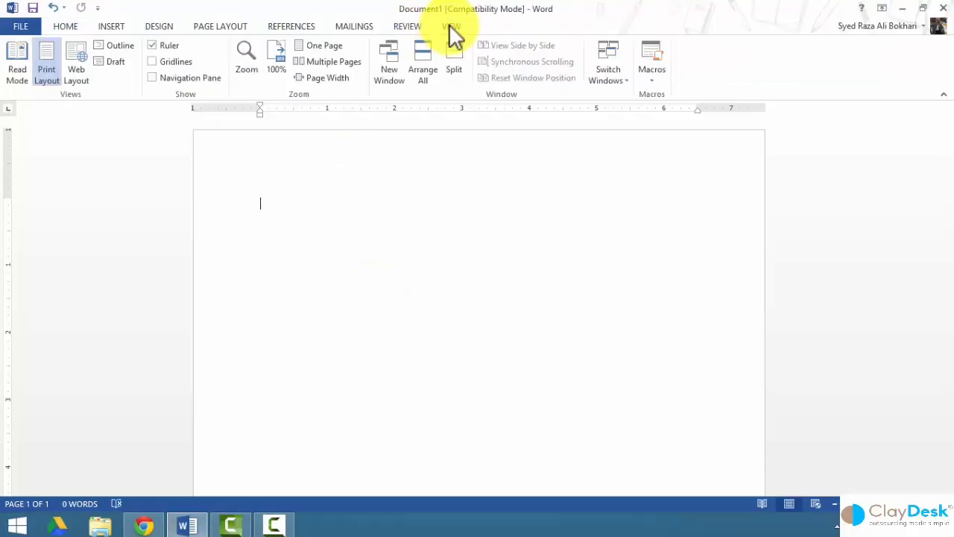
click(653, 81)
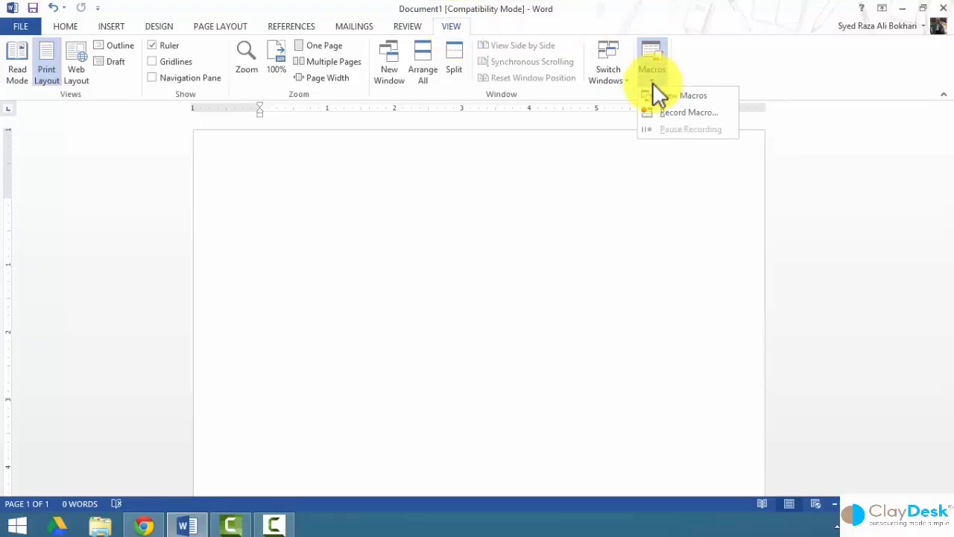
click(674, 113)
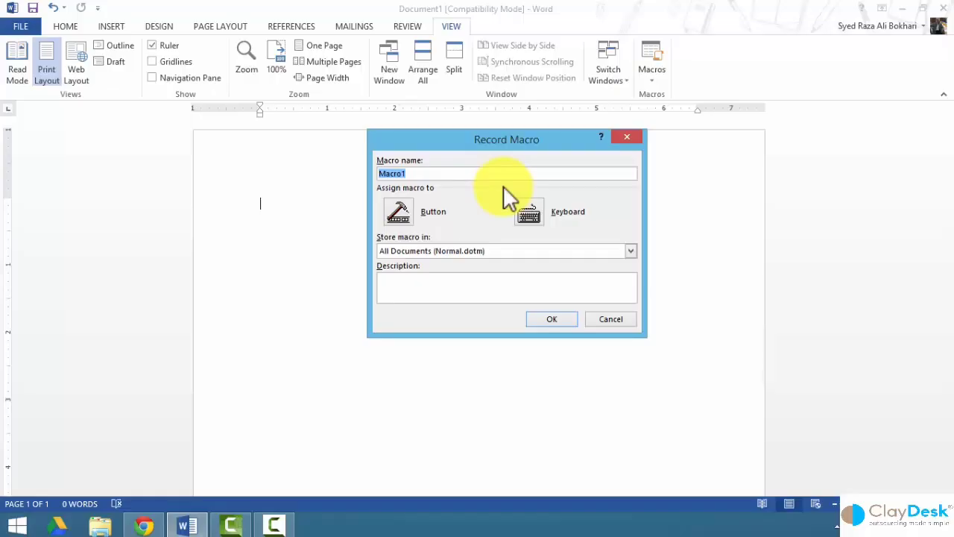
Name the macro Signature, add Normal.NewMacros.Signature to the Quick Access Toolbar, and begin recording.
text(Signature)
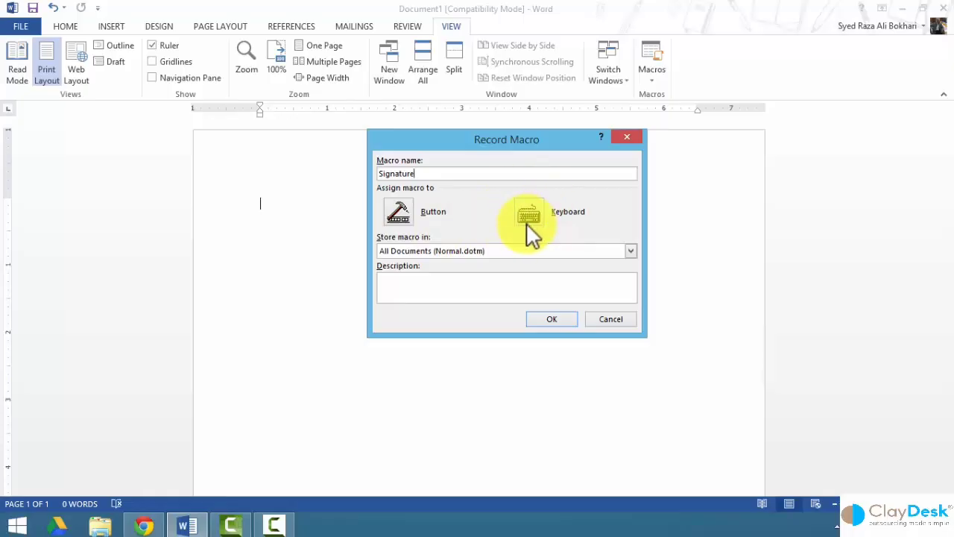
click(398, 211)
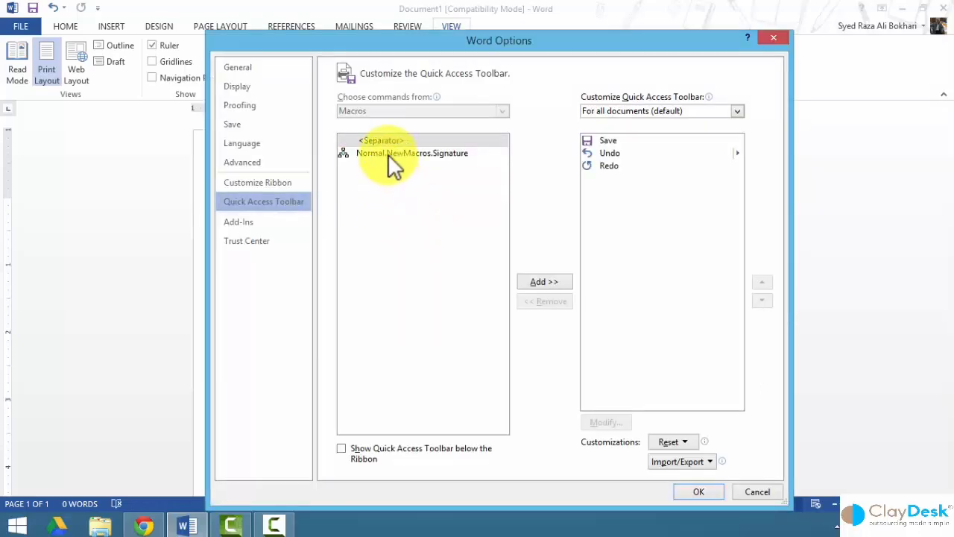
click(387, 153)
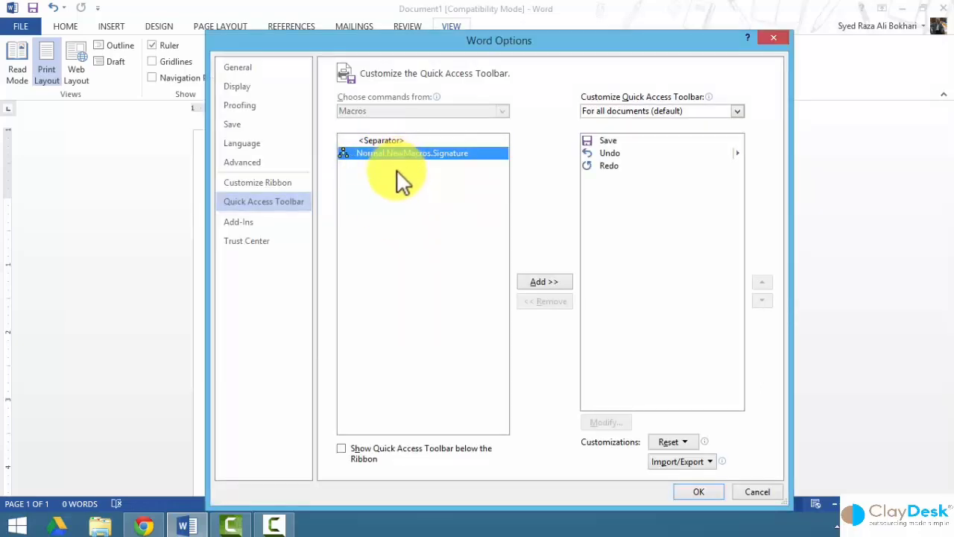
click(535, 281)
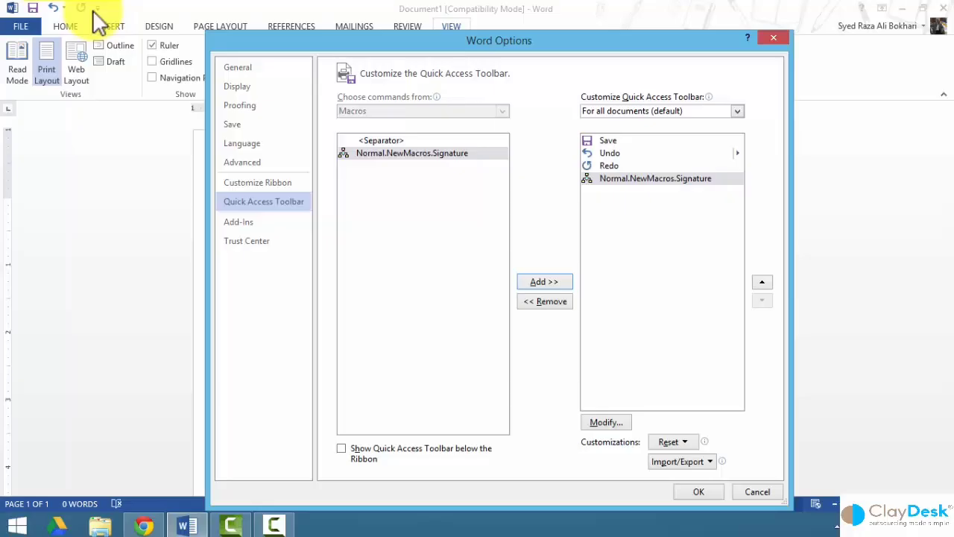
click(700, 492)
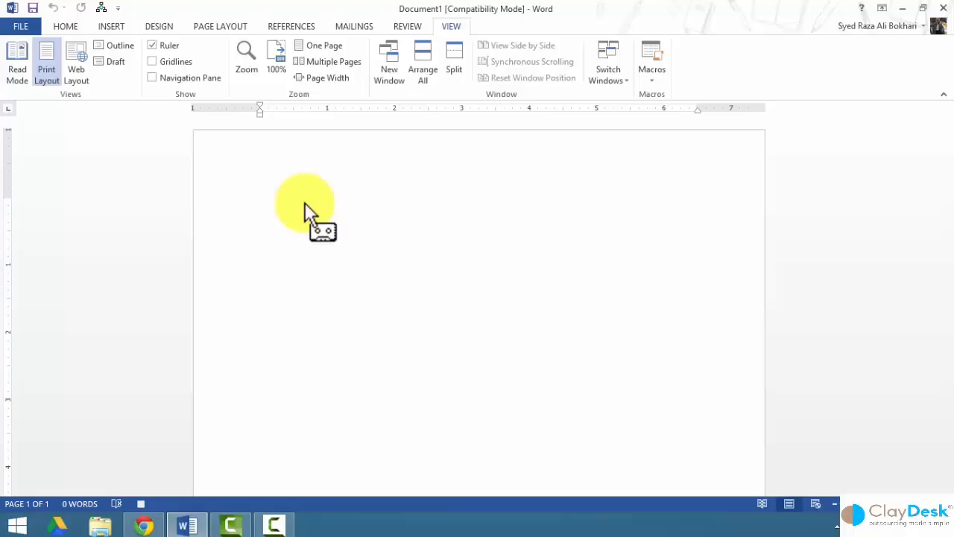
Type 'Thank you for your patronage', 'Sincerely,' and a bold italic name-and-CEO-title line.
text(Thank you for your patronage)
key(Return)
key(Return)
text(Since)
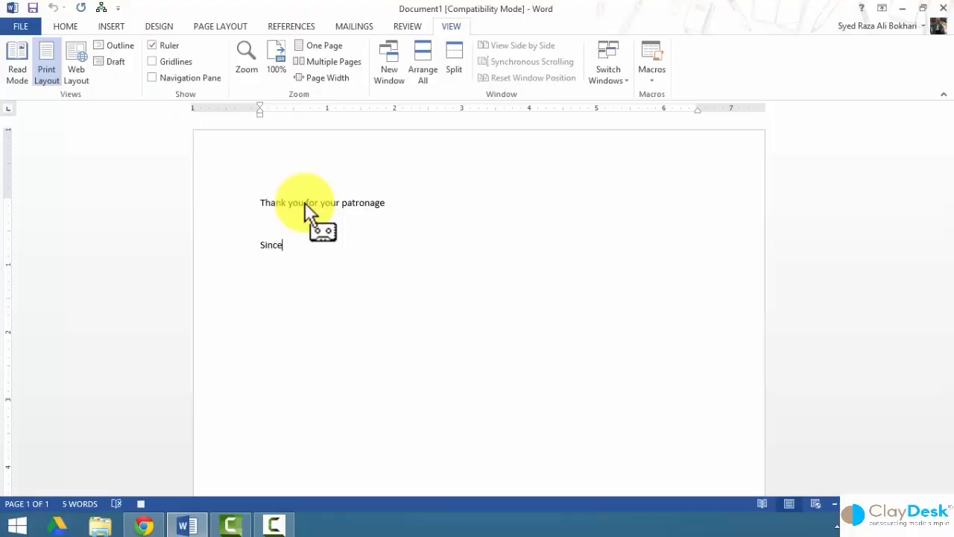
text(rely,)
key(Return)
key(Return)
text(John Doe, CEO)
key(shift+Left)
key(shift+Left)
key(shift+Left)
key(shift+Left)
key(shift+Left)
key(shift+Left)
key(shift+Left)
key(shift+Left)
key(shift+Left)
key(shift+Left)
key(shift+Left)
key(shift+Left)
key(shift+Left)
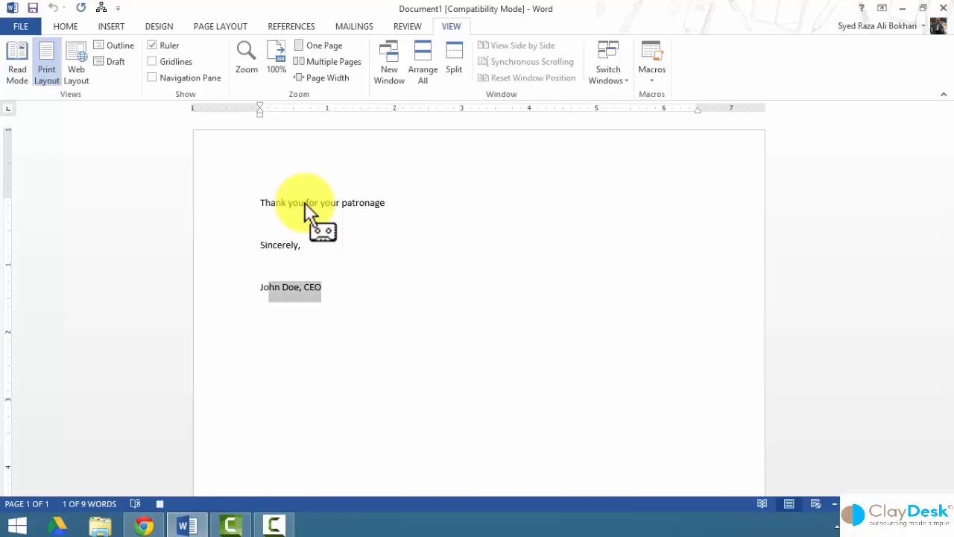
key(shift+Left)
key(ctrl+i)
key(ctrl+b)
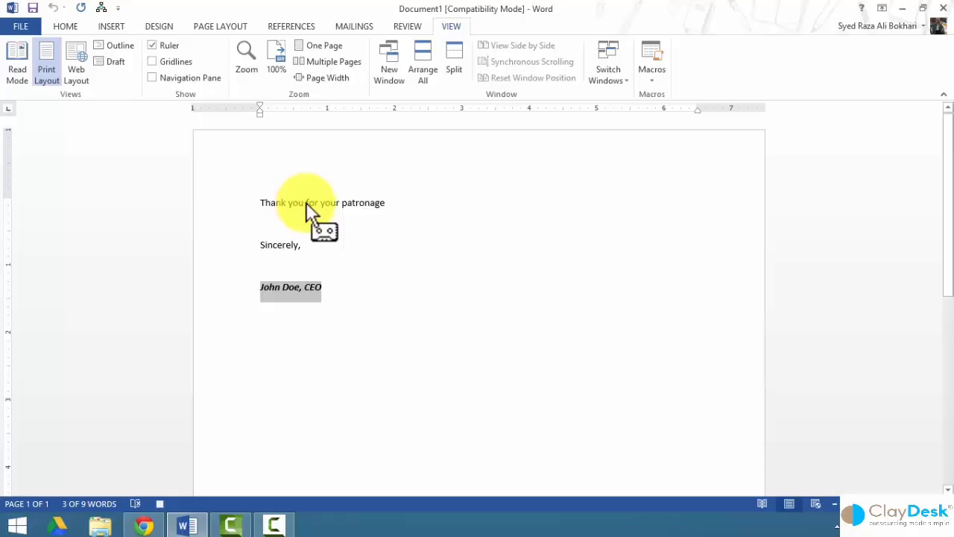
Stop the macro recording and delete the three recorded closing lines.
click(650, 79)
click(685, 113)
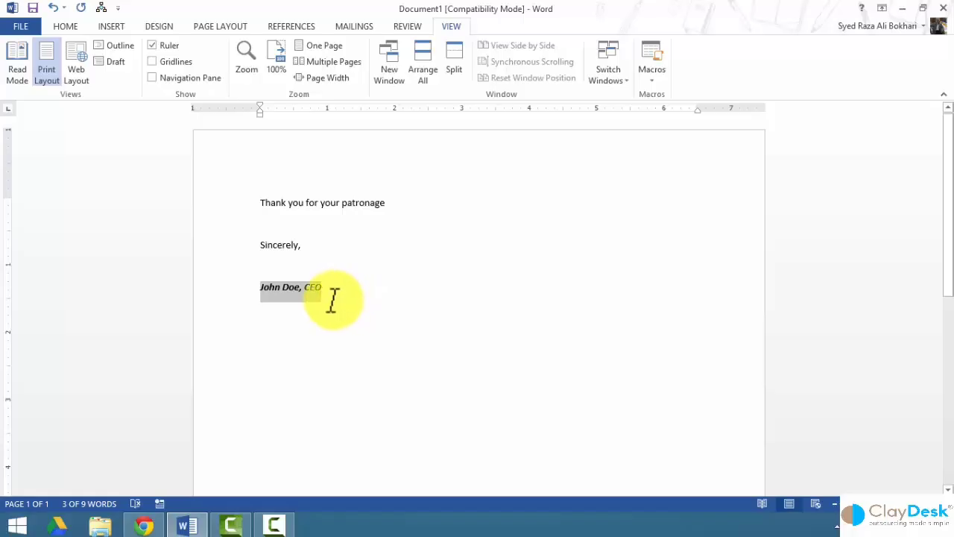
drag(327, 291, 243, 200)
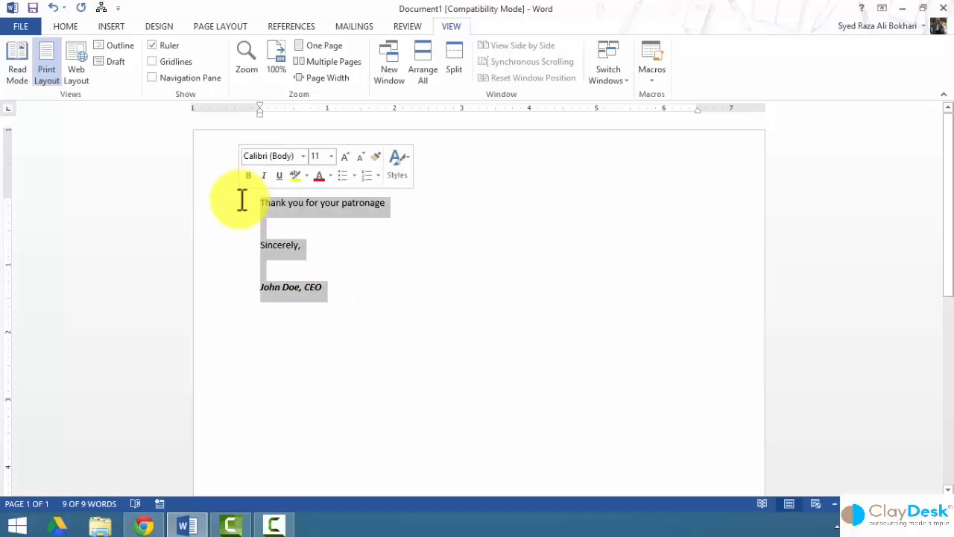
key(Delete)
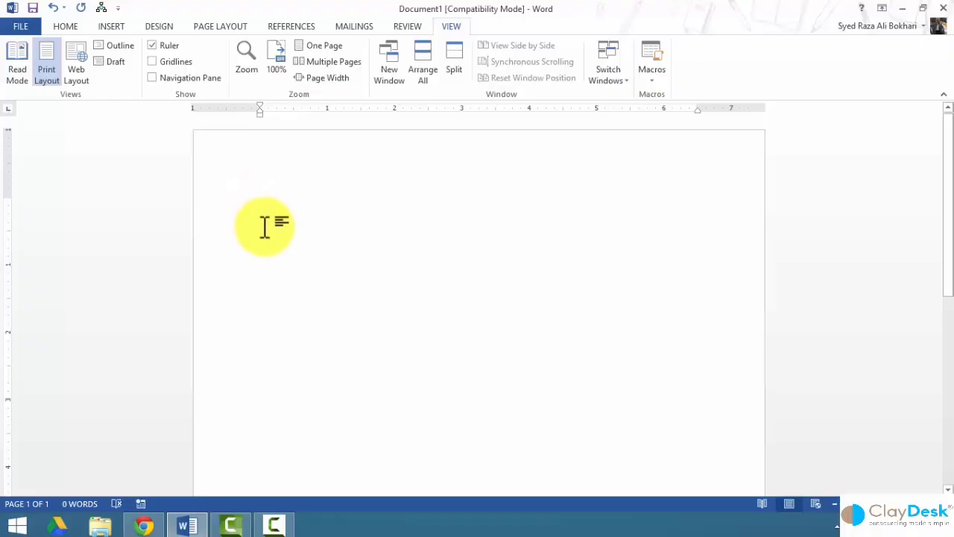
Paste the two-paragraph letter and run the Signature macro from the Quick Access Toolbar.
text(Thank you for trusting us to be your source for top quality sporting goods in Springfield. We appreciate your kind expressions of appreciation, and are especially grateful for the recent order of basketball uniforms for your company team. Your colors are nicely coordinated and your logo is plainly visible. We hope the players will be pleased. Thank you for choosing Doe Sporting Goods to supply team equipment this season. We look forward to sharing your success.)
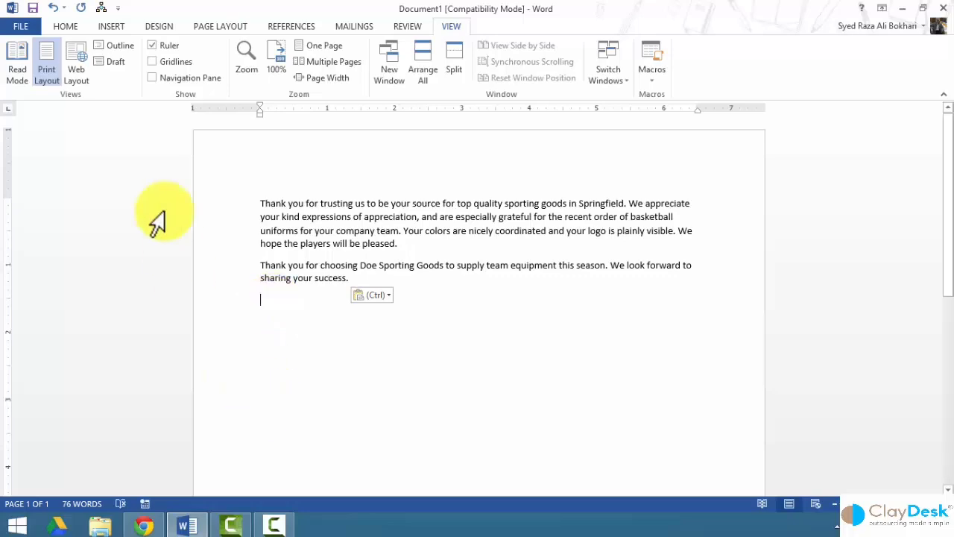
click(102, 10)
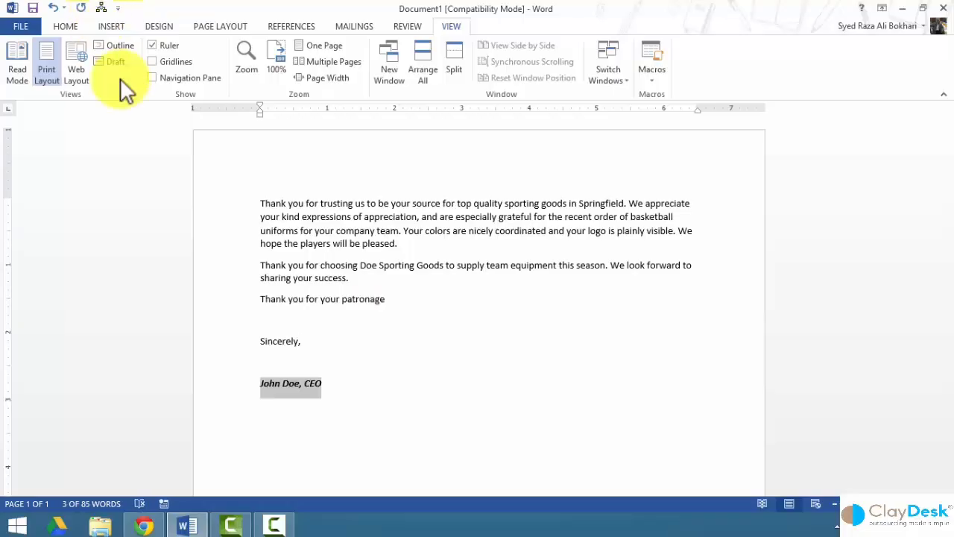
click(339, 387)
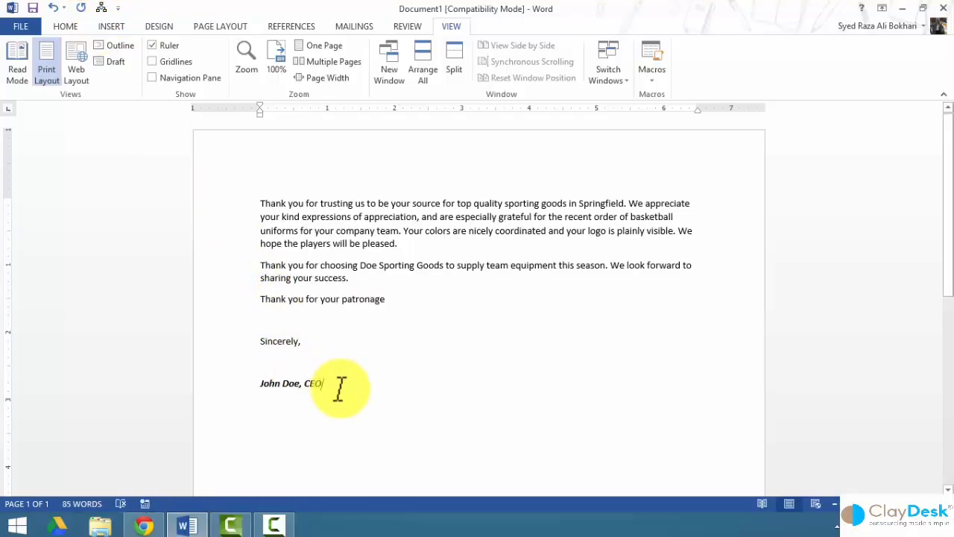
Find the Signature macro in the View Macros list, choose Edit, then cancel.
click(655, 79)
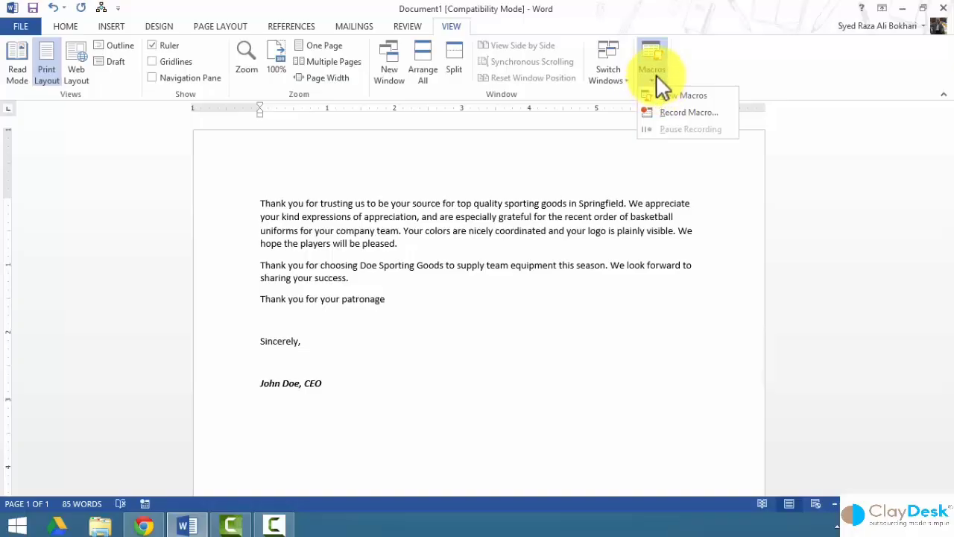
click(670, 95)
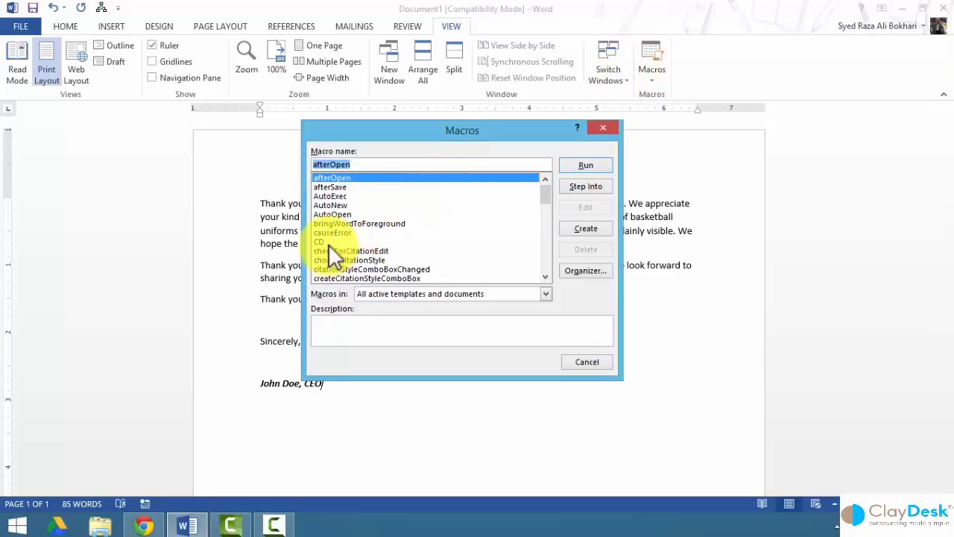
click(336, 206)
scroll(336, 207, down, 8)
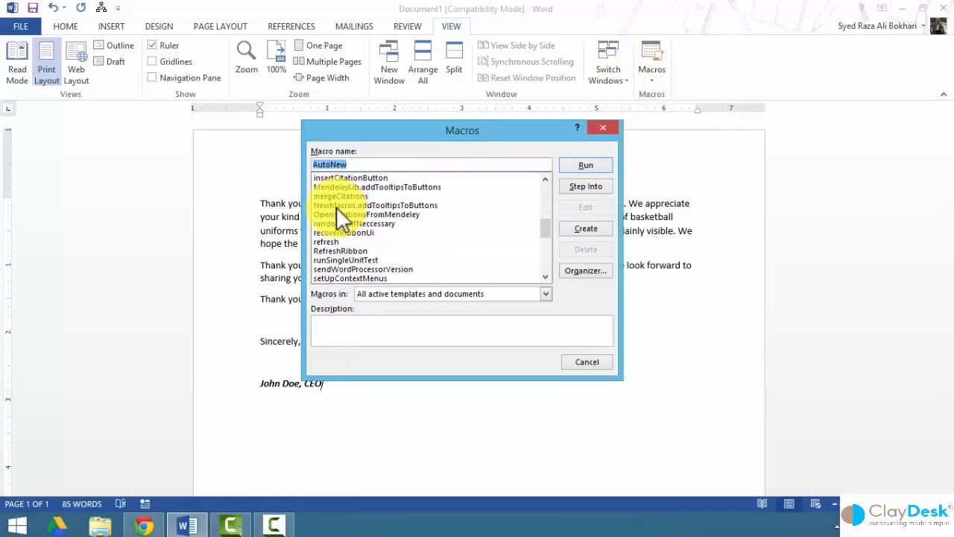
scroll(336, 207, down, 3)
click(340, 214)
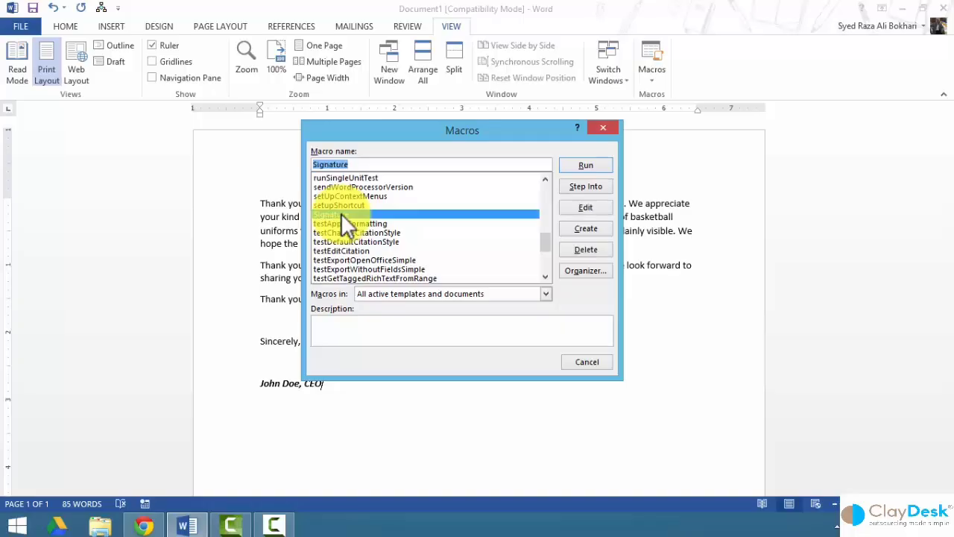
click(584, 211)
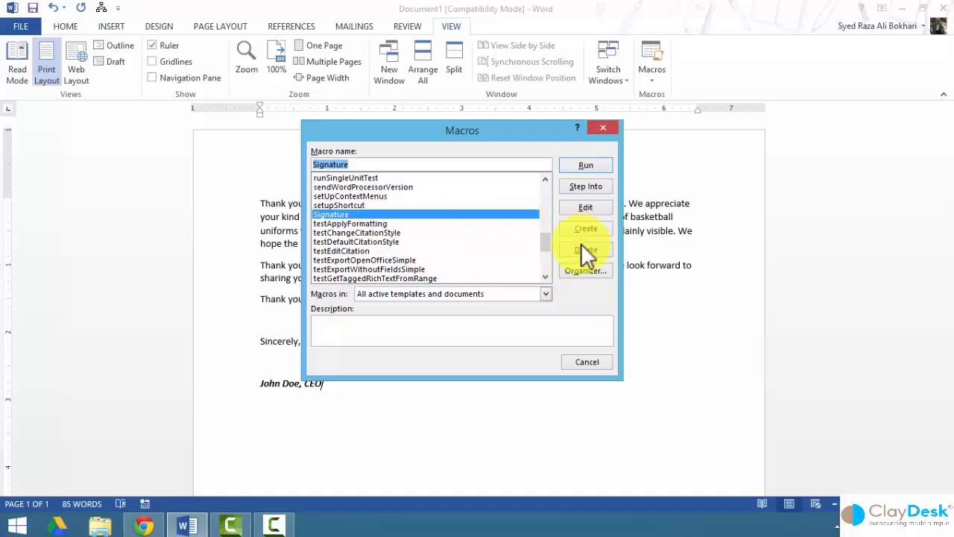
click(579, 362)
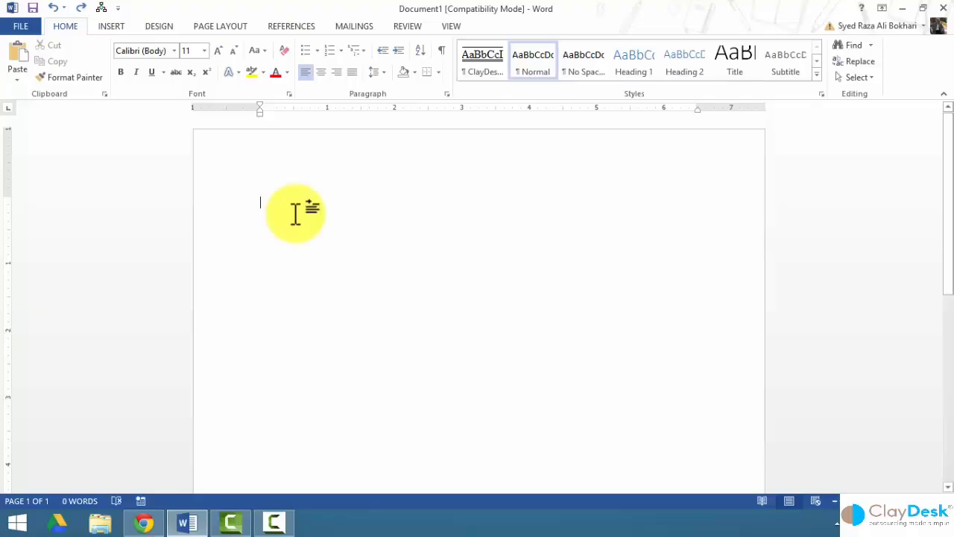
Paste the letter body and insert the text of The original document.docx from the Desktop.
text(Thank you for trusting us to be your source for top quality sporting goods in Springfield. We appreciate your kind expressions of appreciation, and are especially grateful for the recent order of basketball uniforms for your company team. Your colors are nicely coordinated and your logo is plainly visible. We hope the players will be pleased. Thank you for choosing Doe Sporting Goods to supply team equipment this season. We look forward to sharing your success.)
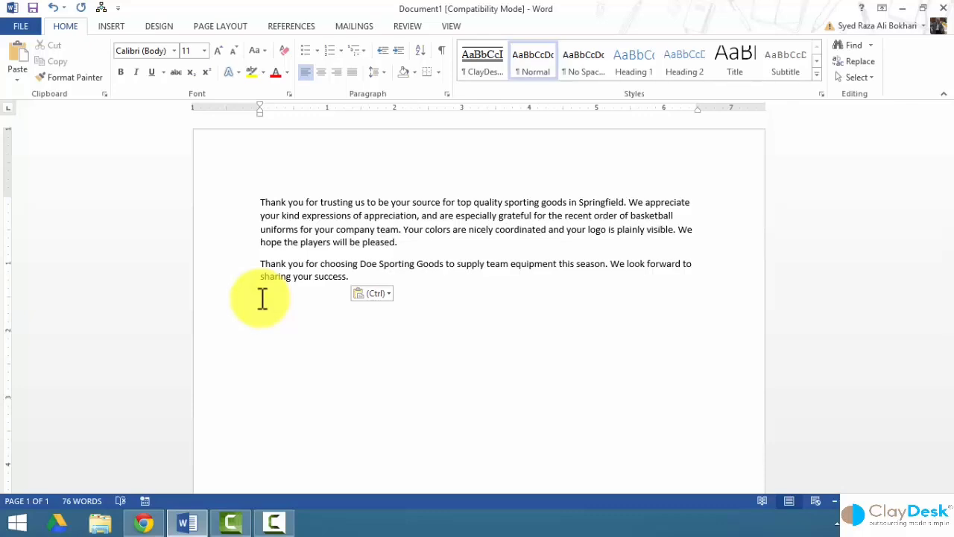
click(108, 27)
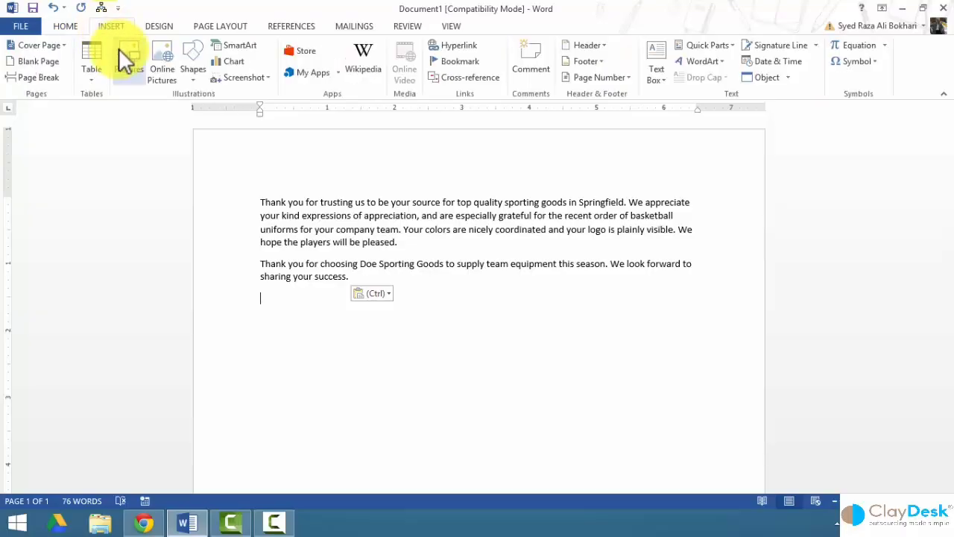
click(791, 79)
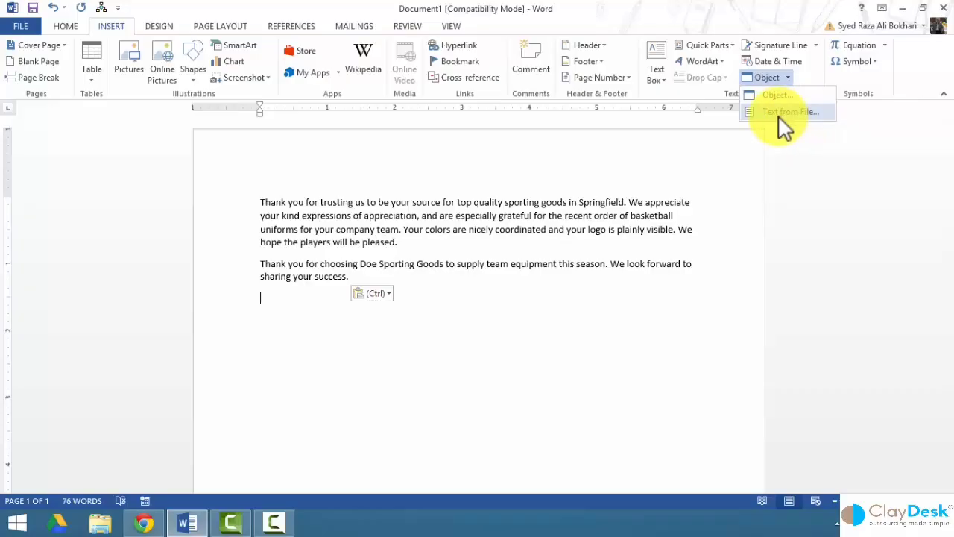
click(778, 115)
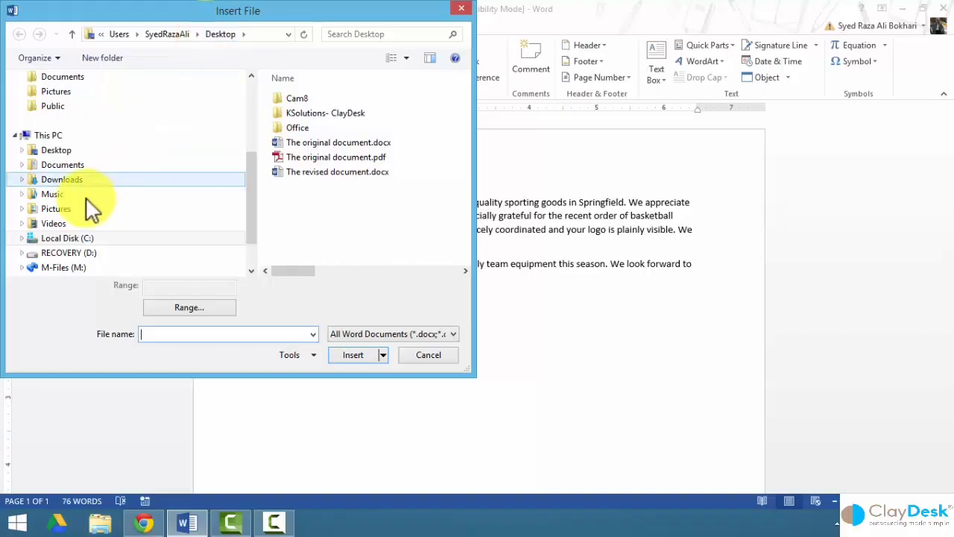
click(58, 150)
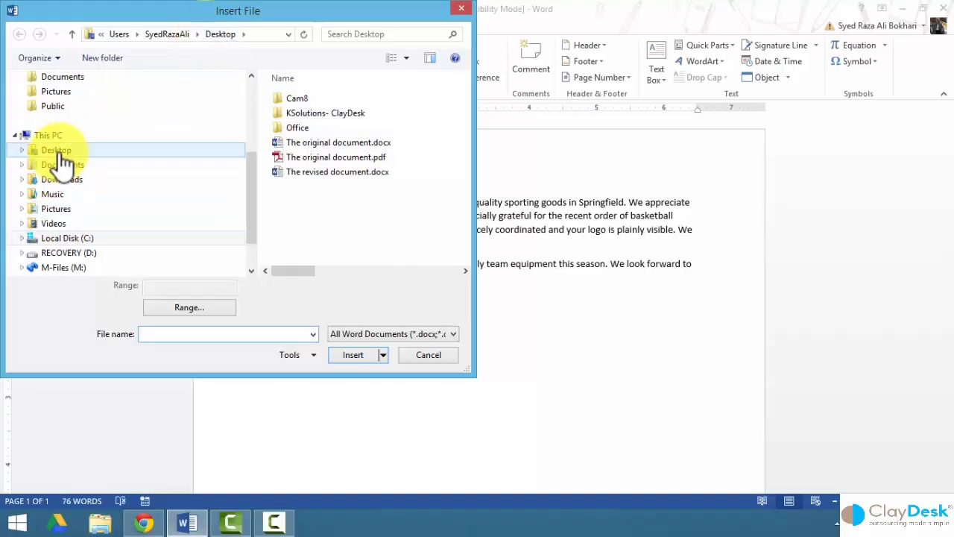
click(342, 146)
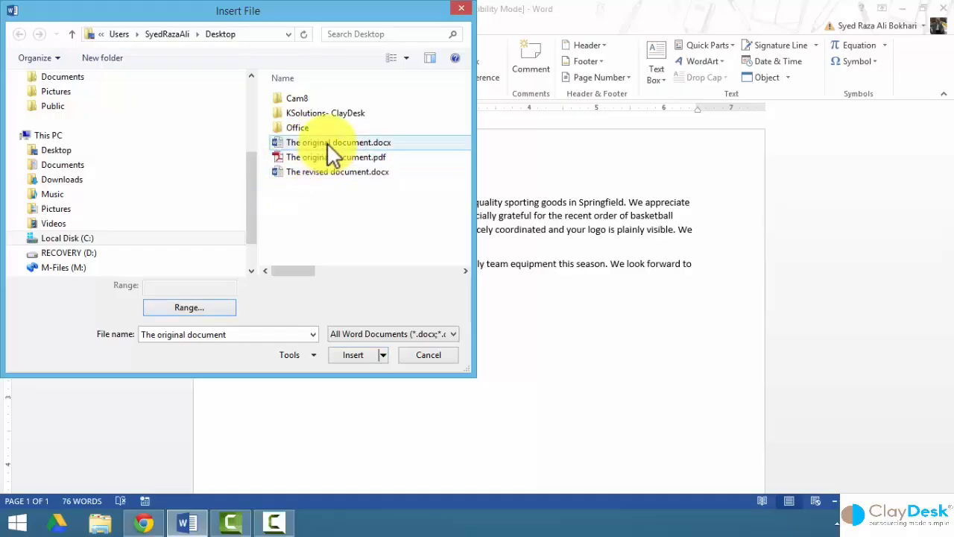
click(354, 355)
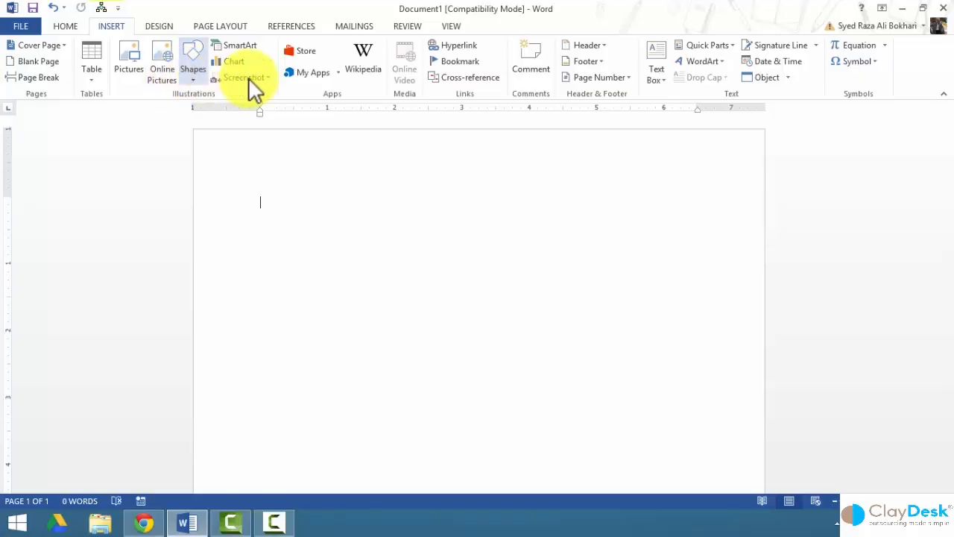
click(734, 46)
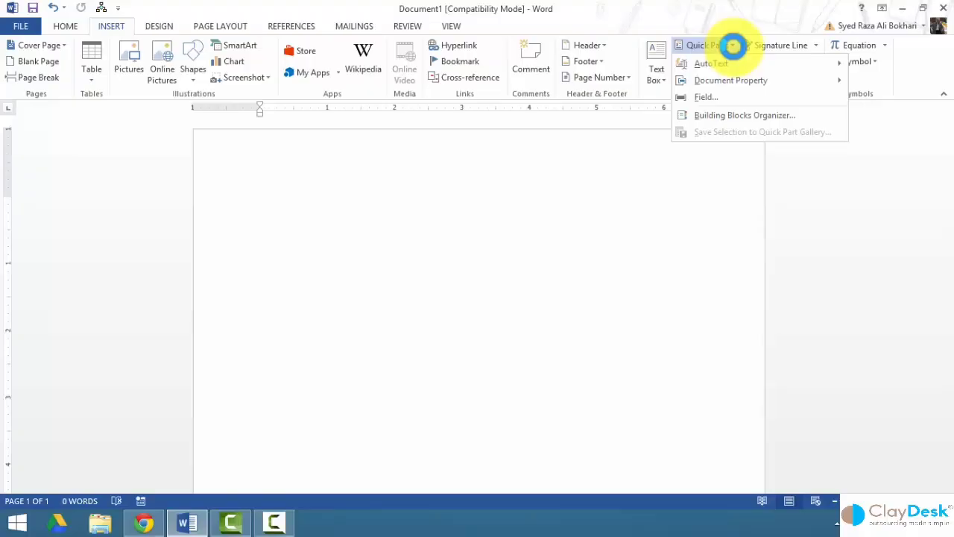
click(710, 117)
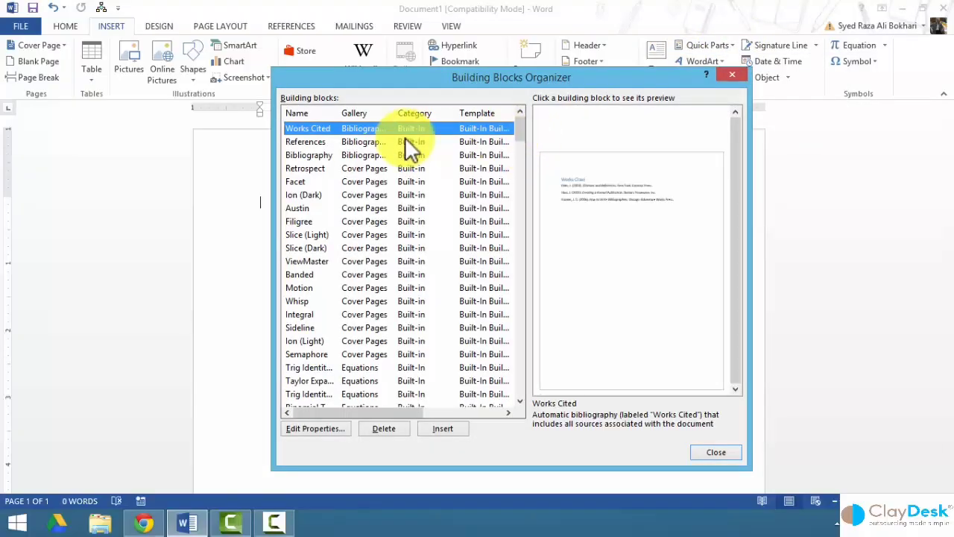
click(300, 168)
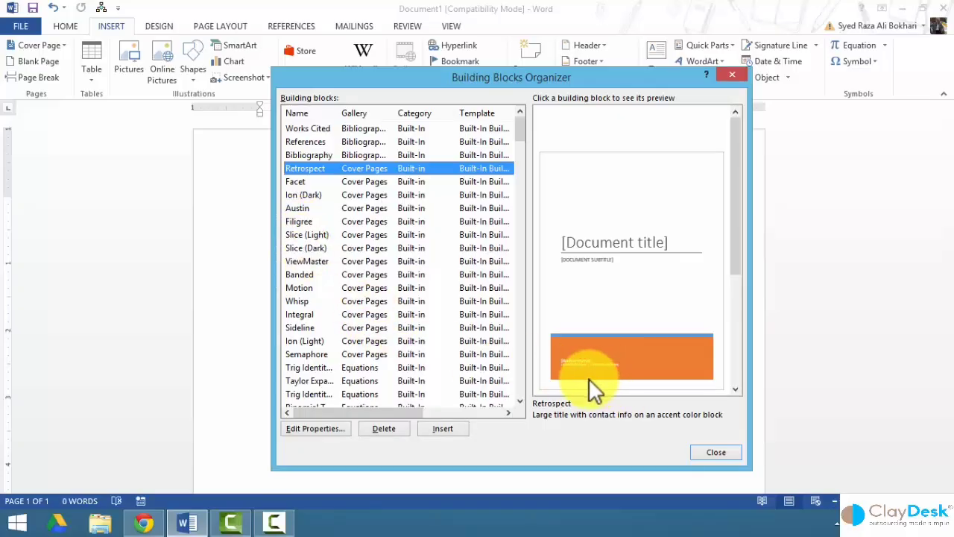
click(714, 451)
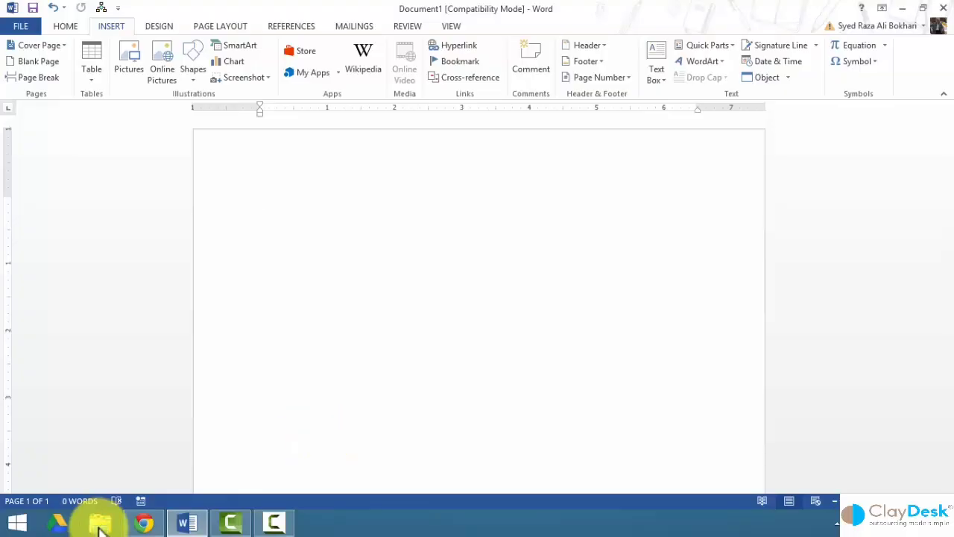
In File Explorer, browse to Microsoft\Document Building Blocks\1033\15.
click(101, 524)
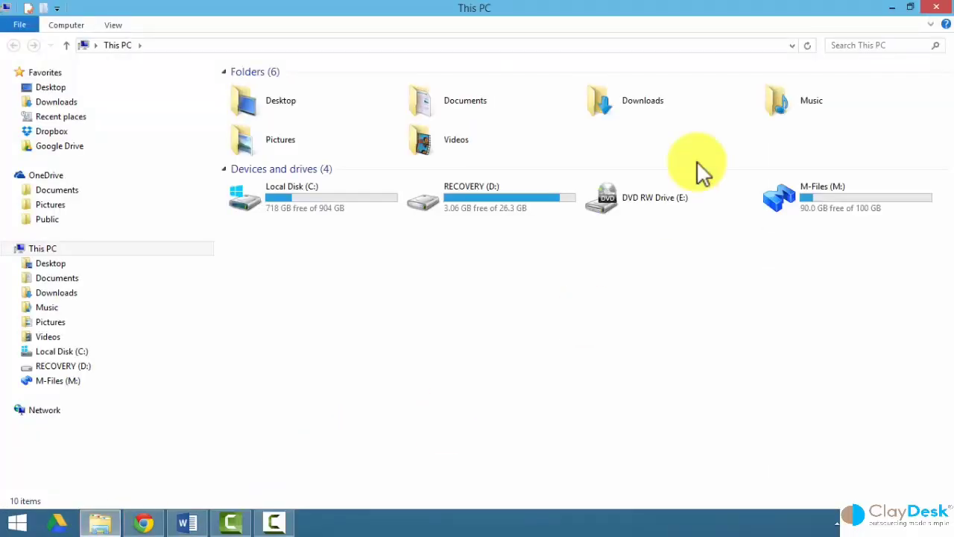
click(792, 46)
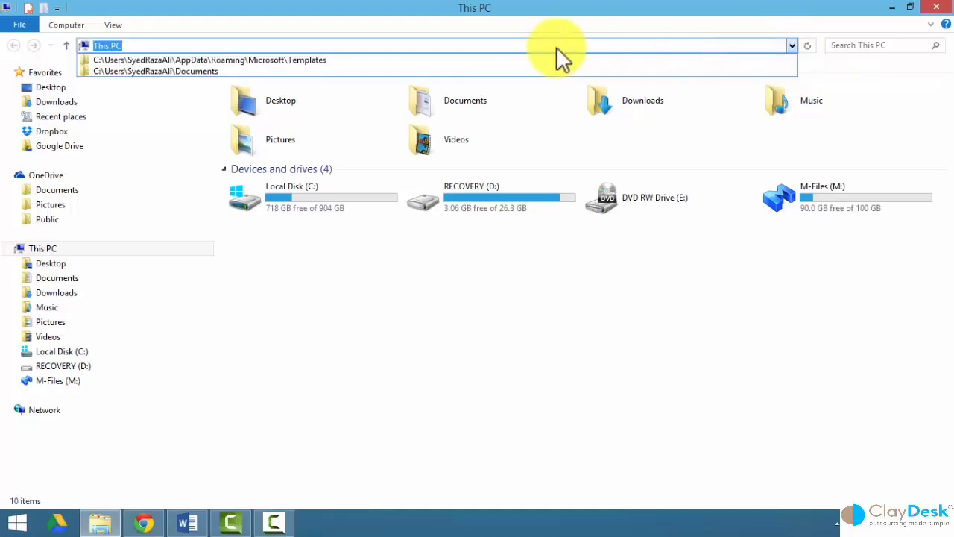
click(432, 59)
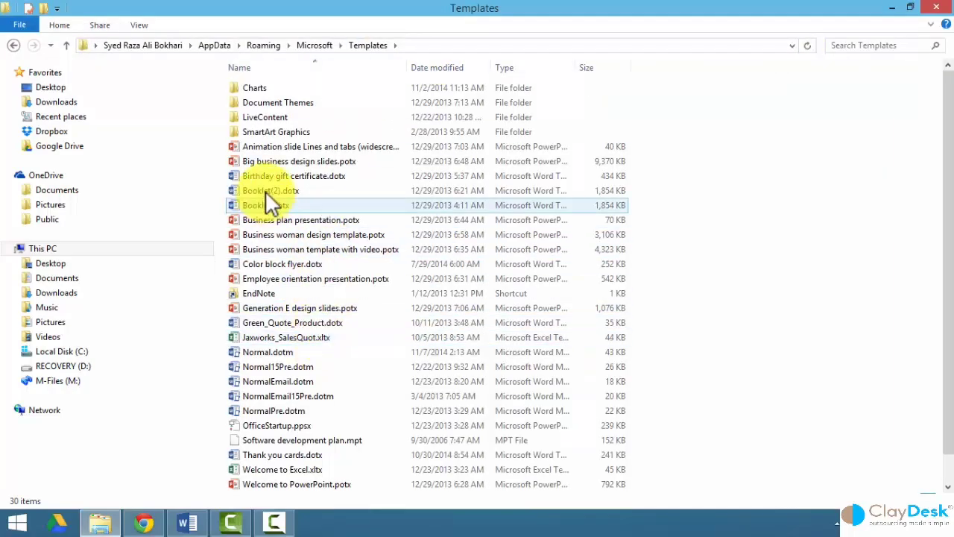
click(316, 45)
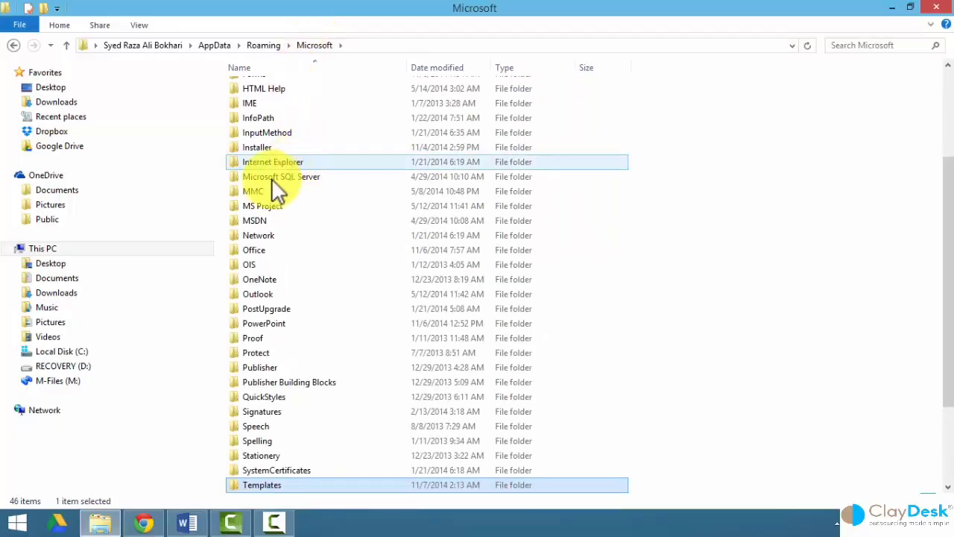
scroll(270, 181, up, 3)
scroll(271, 181, up, 1)
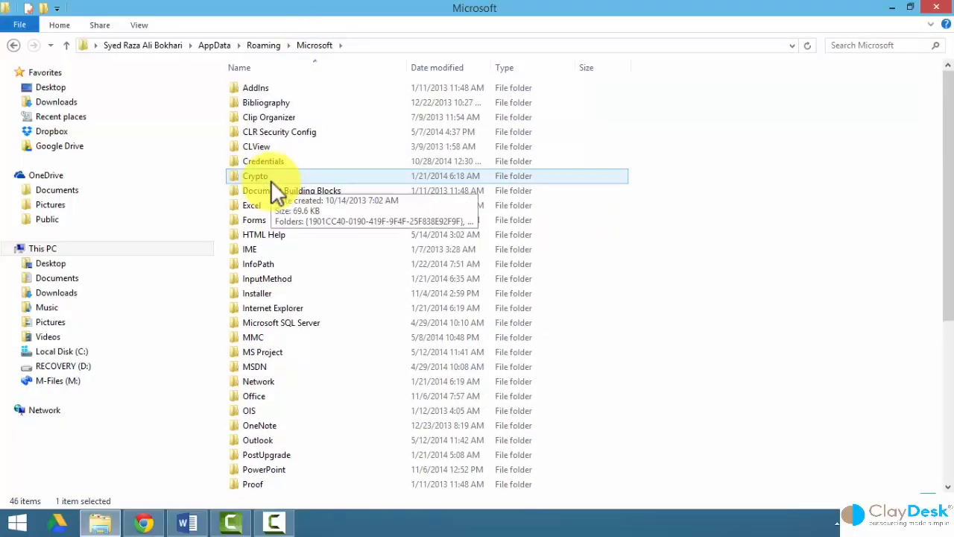
click(270, 190)
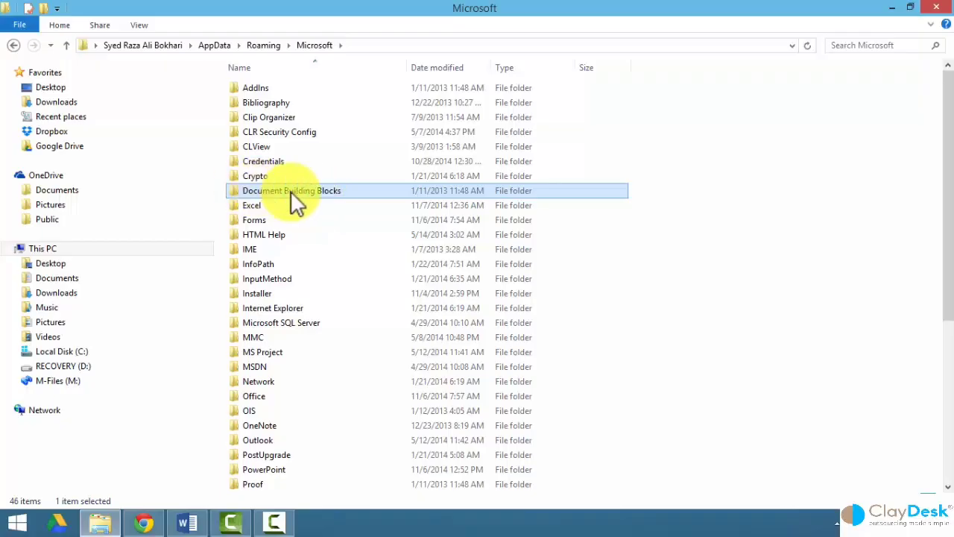
double_click(292, 191)
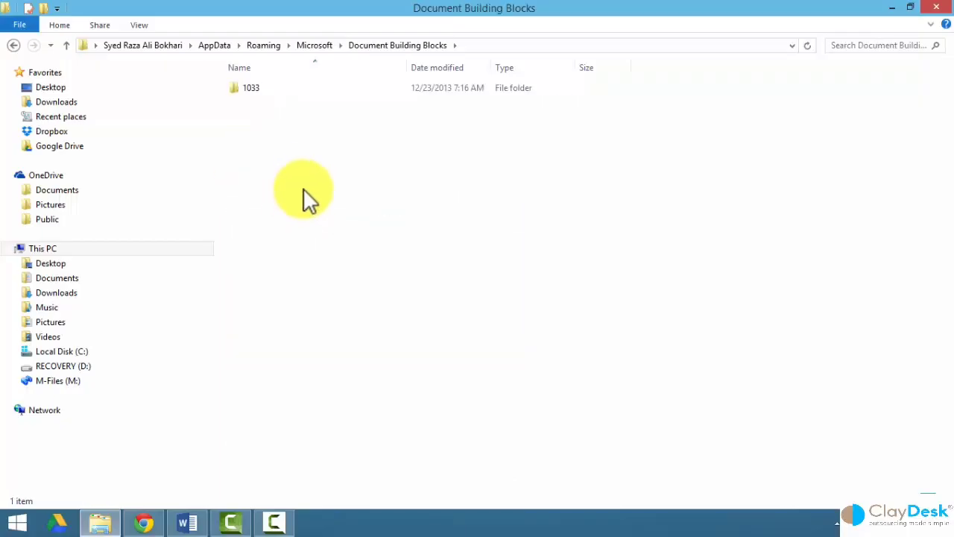
double_click(246, 88)
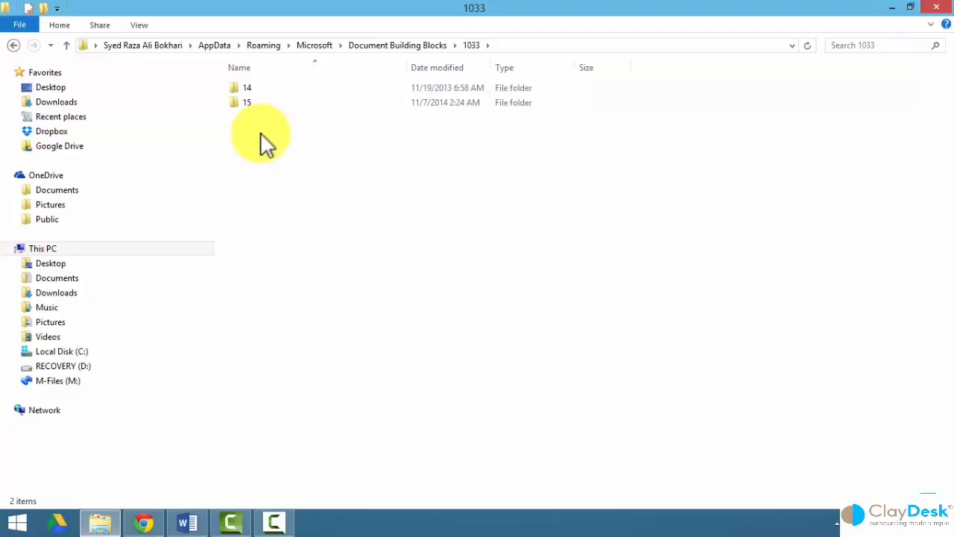
click(240, 103)
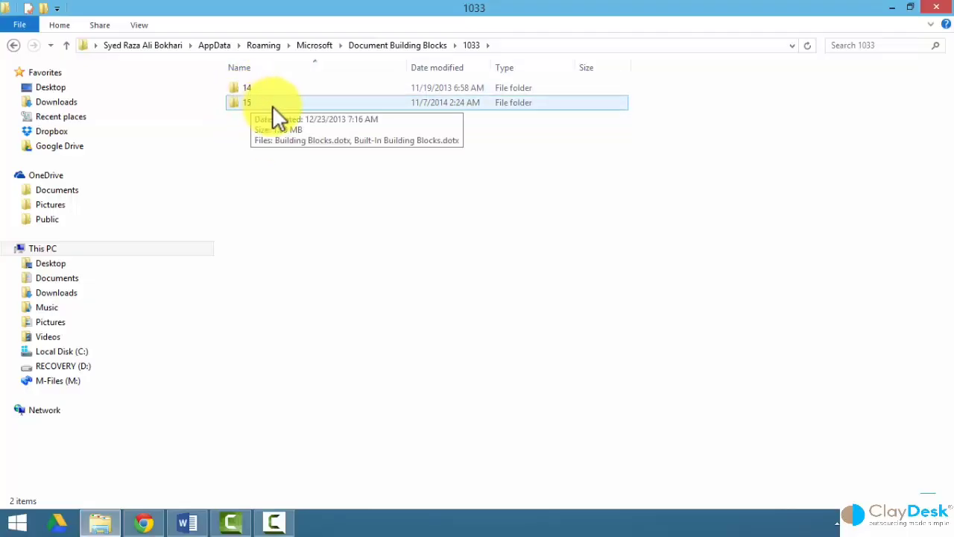
double_click(272, 105)
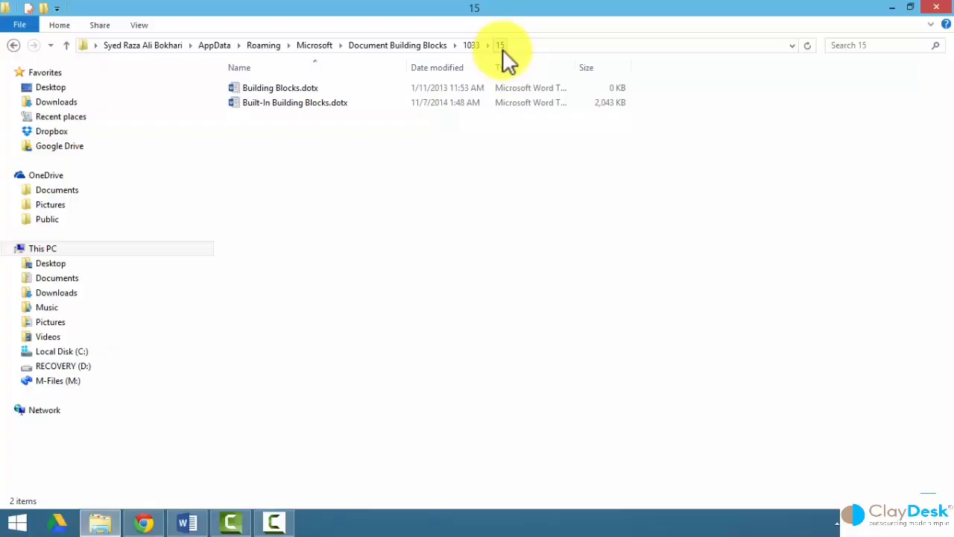
Look at Built-In Building Blocks.dotx, then return to the Word document.
click(298, 102)
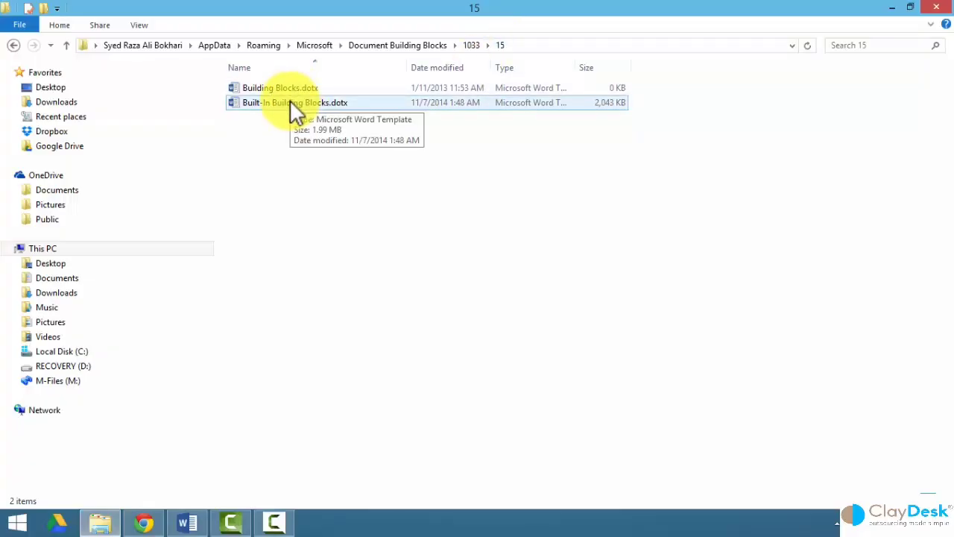
click(295, 140)
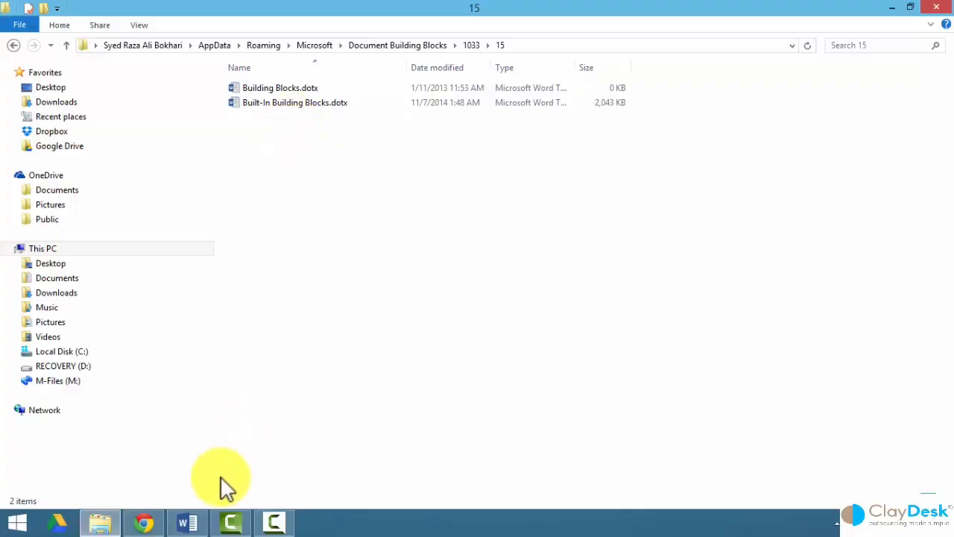
click(187, 521)
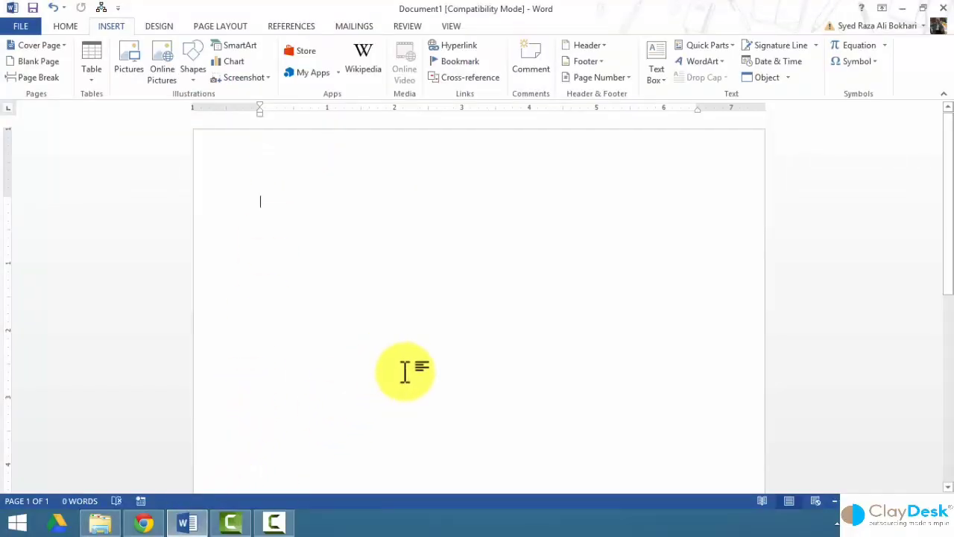
In the Building Blocks Organizer, preview Ion (Dark), Slice (Light), Banded, Whisp, Semaphore cover pages and Taylor Expansion.
click(734, 45)
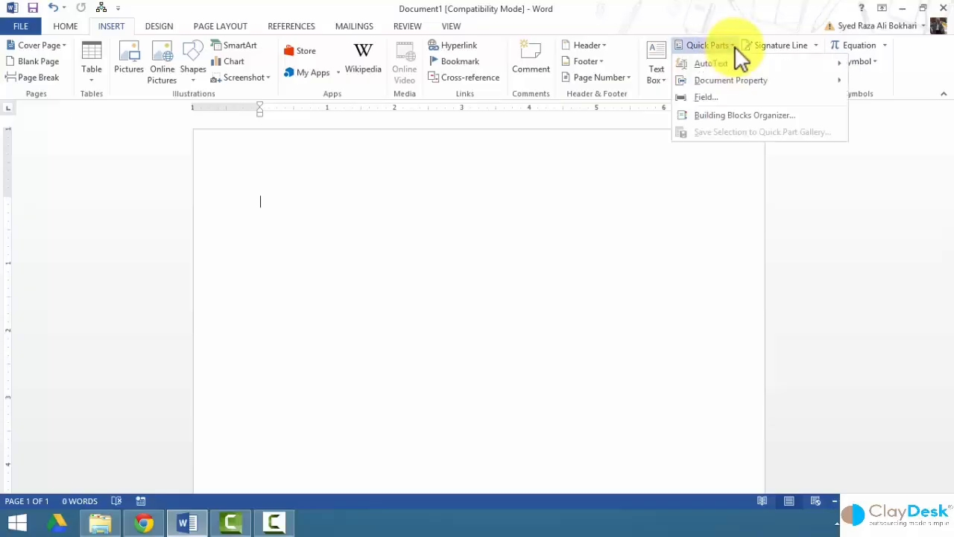
click(703, 114)
click(307, 195)
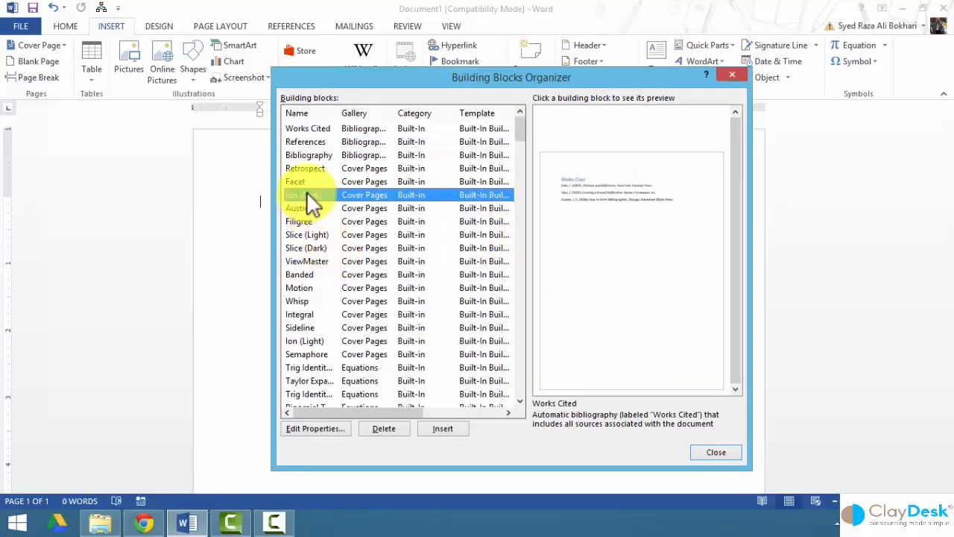
click(303, 235)
click(302, 275)
click(297, 302)
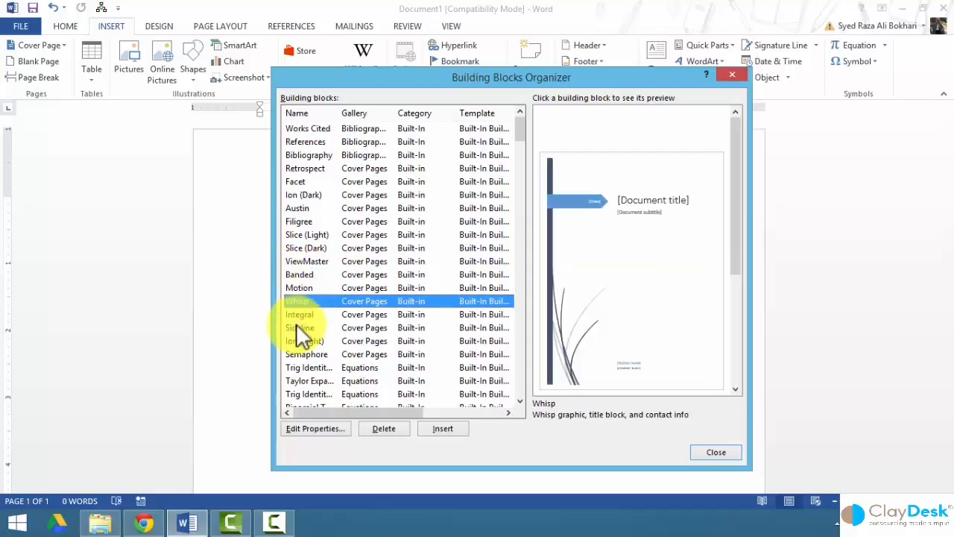
click(293, 353)
click(298, 380)
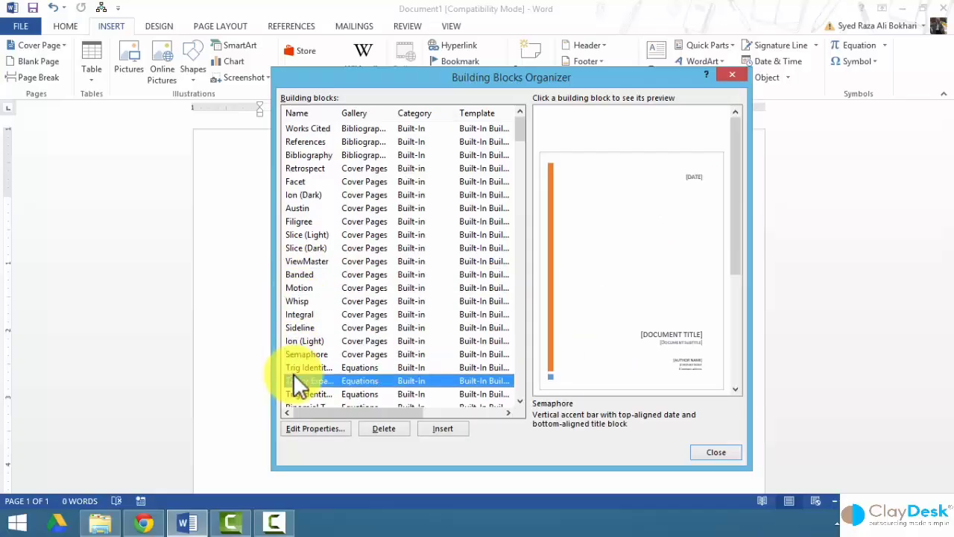
click(307, 273)
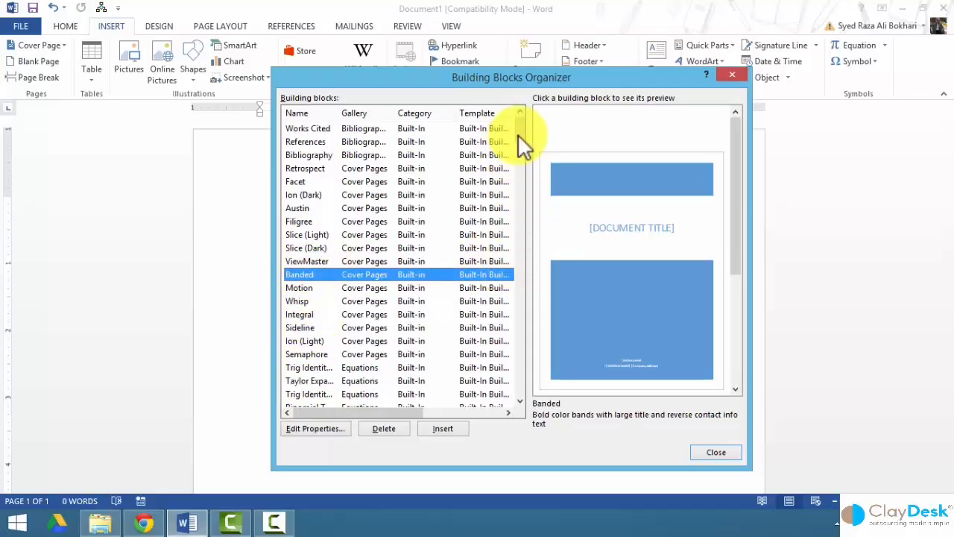
scroll(524, 146, down, 6)
scroll(526, 132, up, 6)
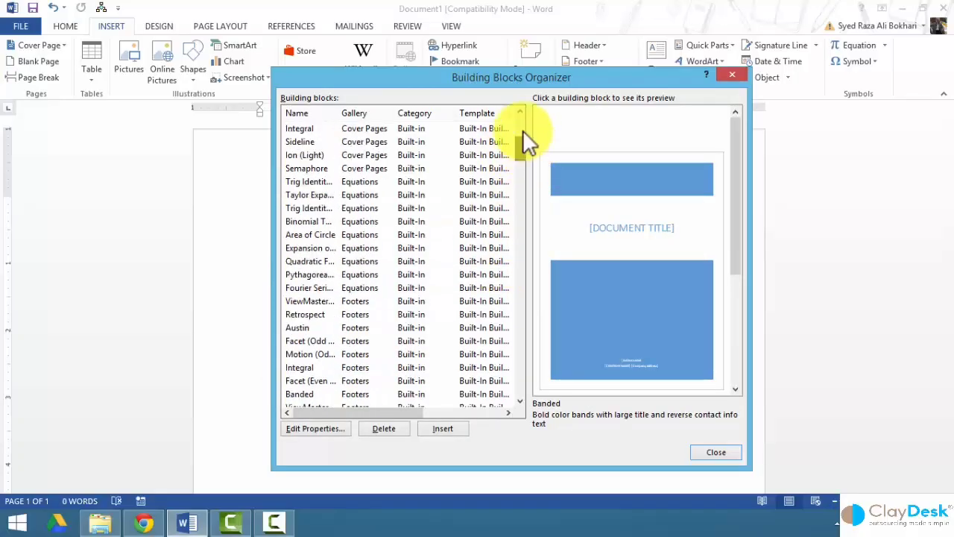
Sort blocks by gallery, preview the Integral, Grid, Whisp and Banded footers, then close the organizer.
click(361, 117)
scroll(366, 263, down, 1)
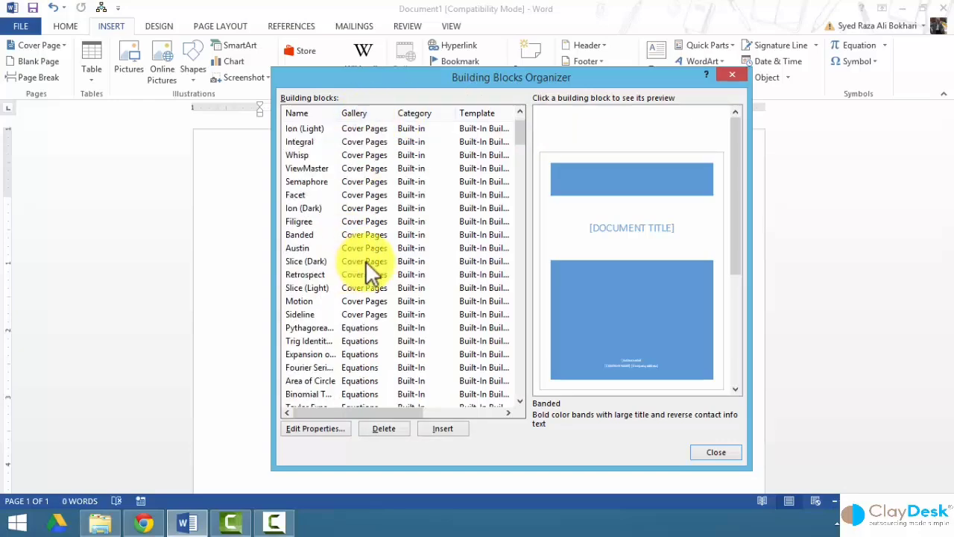
scroll(365, 260, down, 10)
click(366, 260)
click(352, 221)
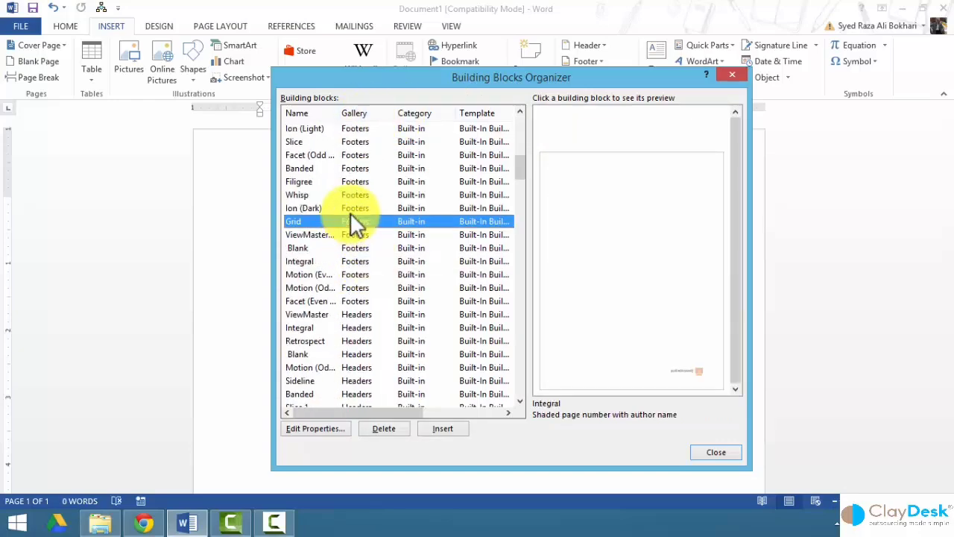
click(353, 194)
click(353, 170)
scroll(353, 249, down, 2)
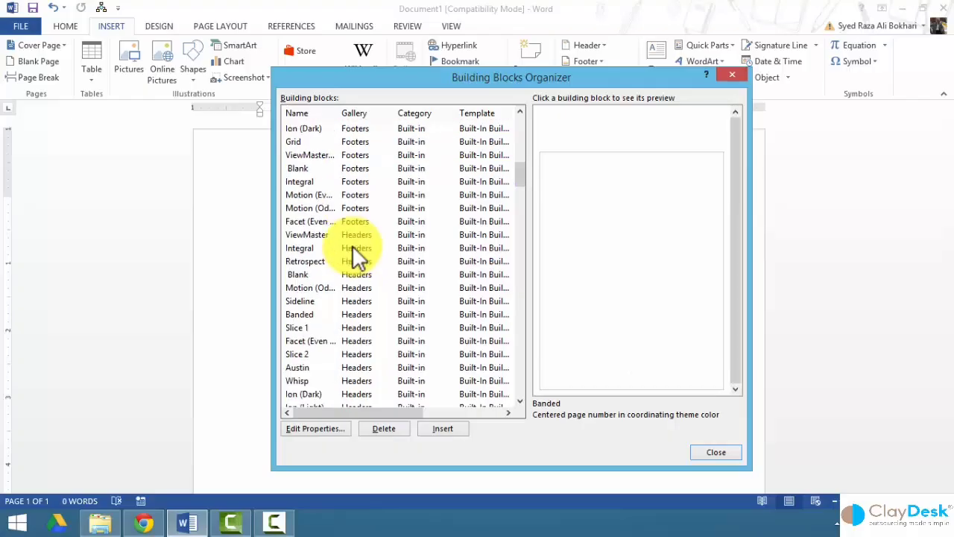
scroll(352, 246, down, 4)
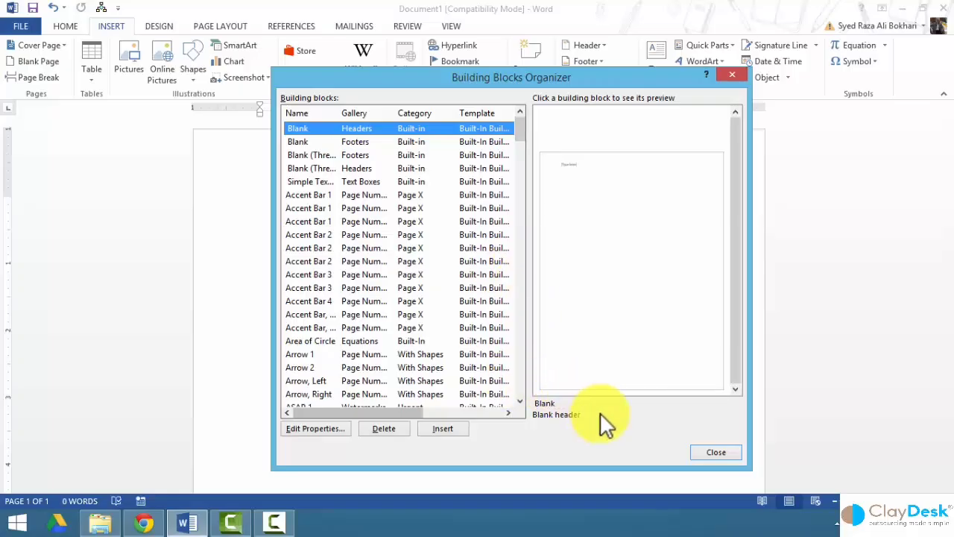
click(714, 452)
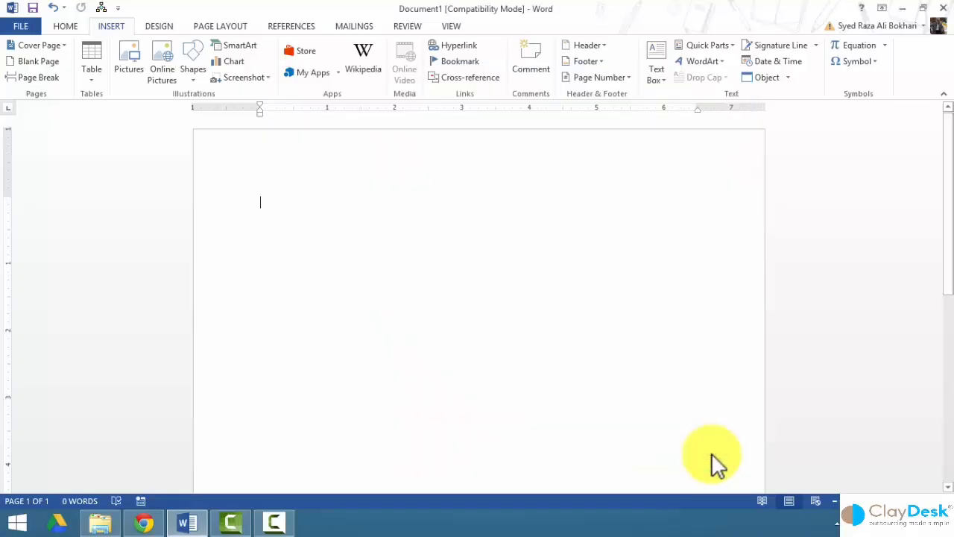
Paste the sporting goods letter into Document1 and select all of its text.
click(735, 44)
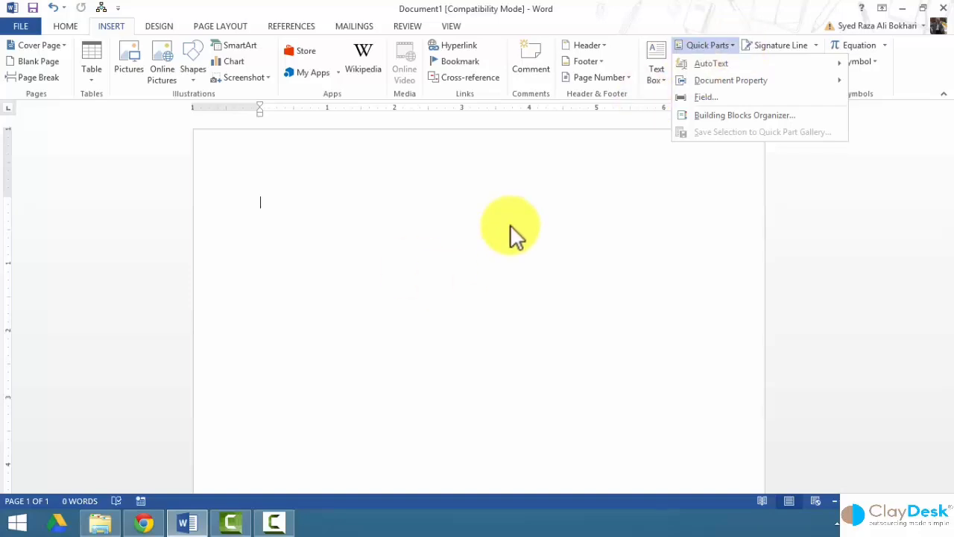
click(411, 225)
text(Thank you for trusting us to be your source for top quality sporting goods in Springfield. We appreciate your kind expressions of appreciation, and are especially grateful for the recent order of basketball uniforms for your company team. Your colors are nicely coordinated and your logo is plainly visible. We hope the players will be pleased. Thank you for choosing Doe Sporting Goods to supply team equipment this season. We look forward to sharing your success.)
drag(235, 213, 247, 287)
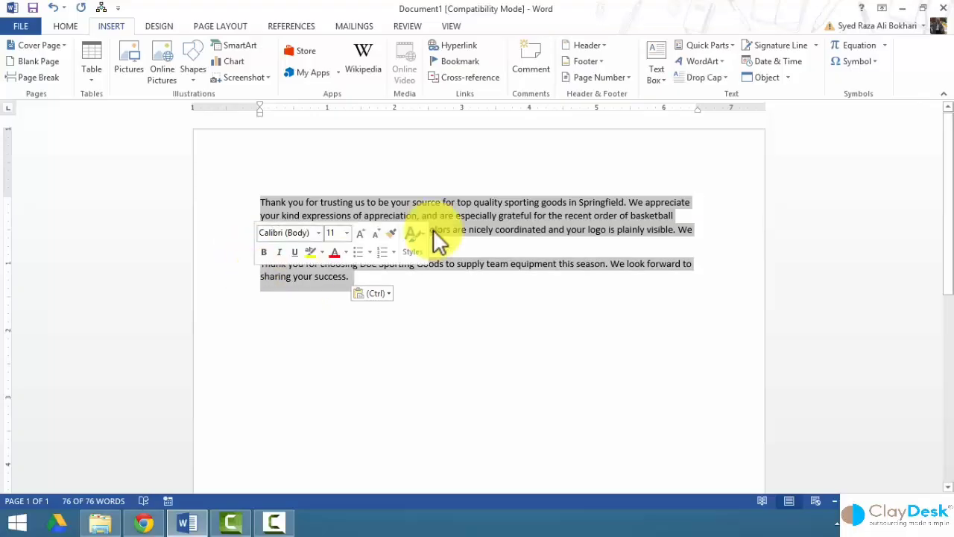
click(737, 52)
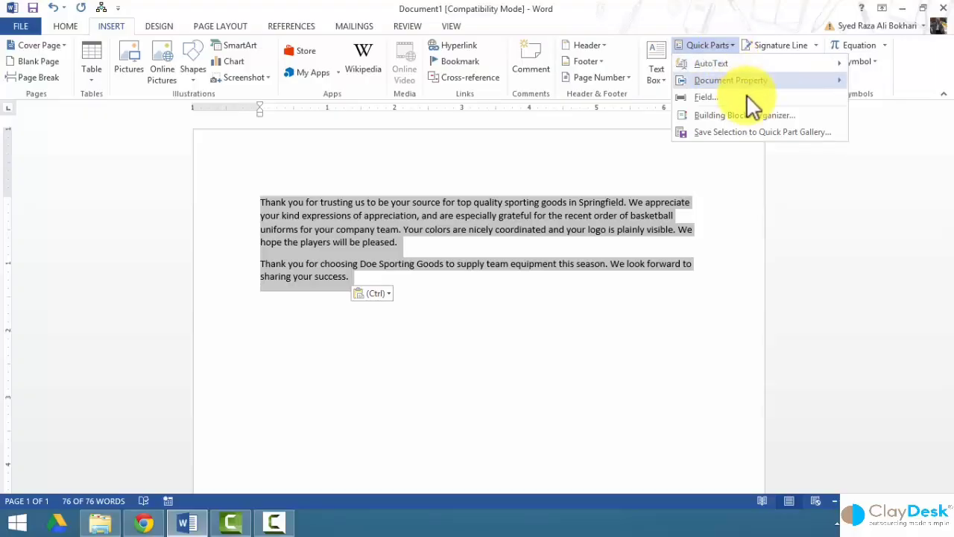
Save the selection as Quick Part 'Original': Quick Parts gallery, General category, Normal.dotm, insert content only.
click(749, 133)
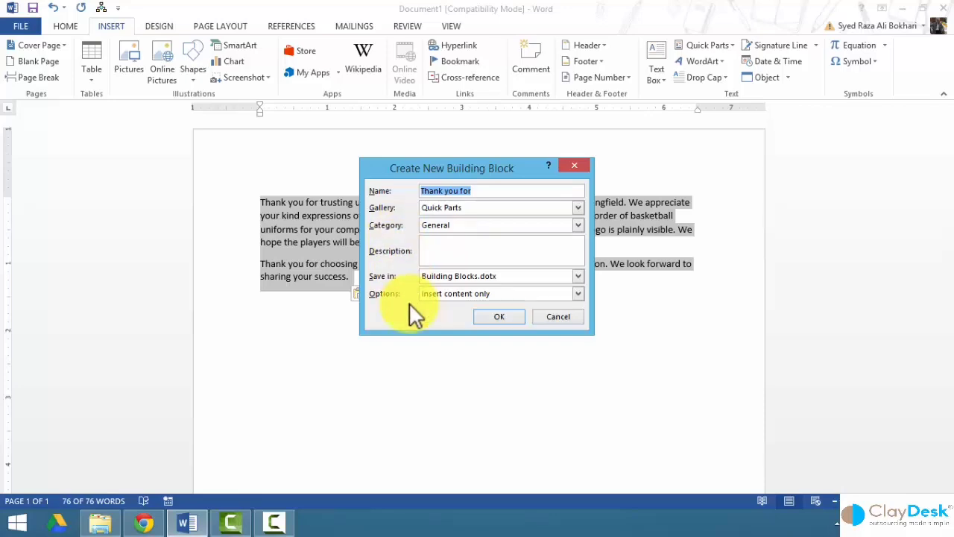
text(Original)
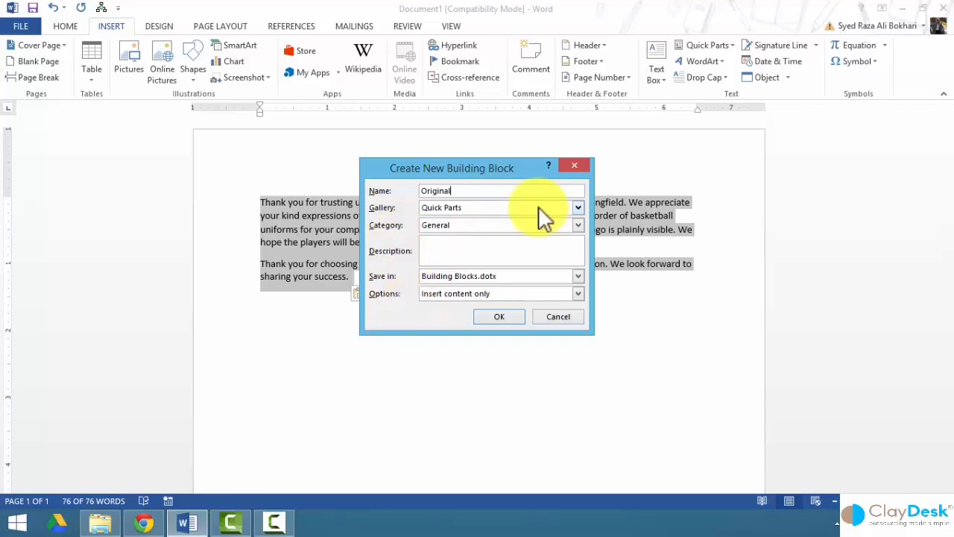
click(578, 208)
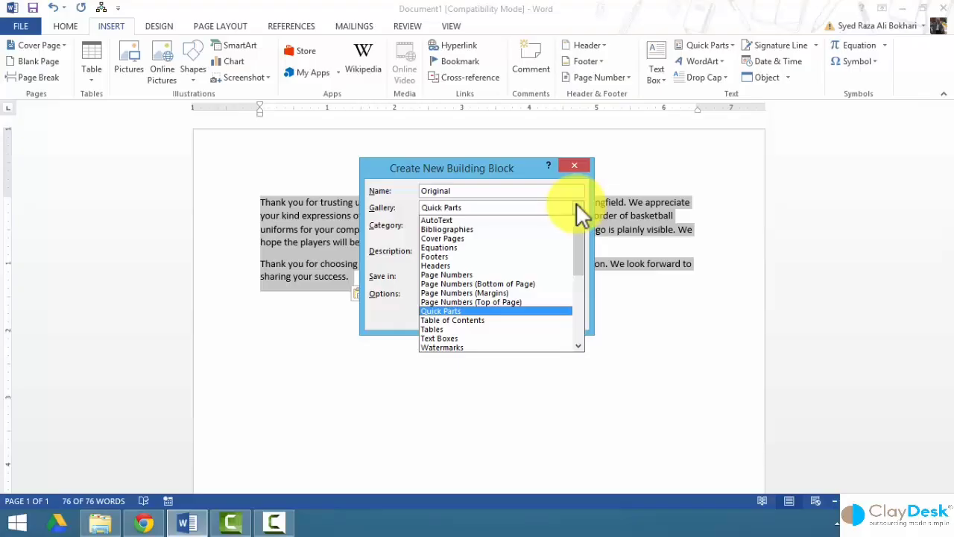
click(578, 208)
click(578, 225)
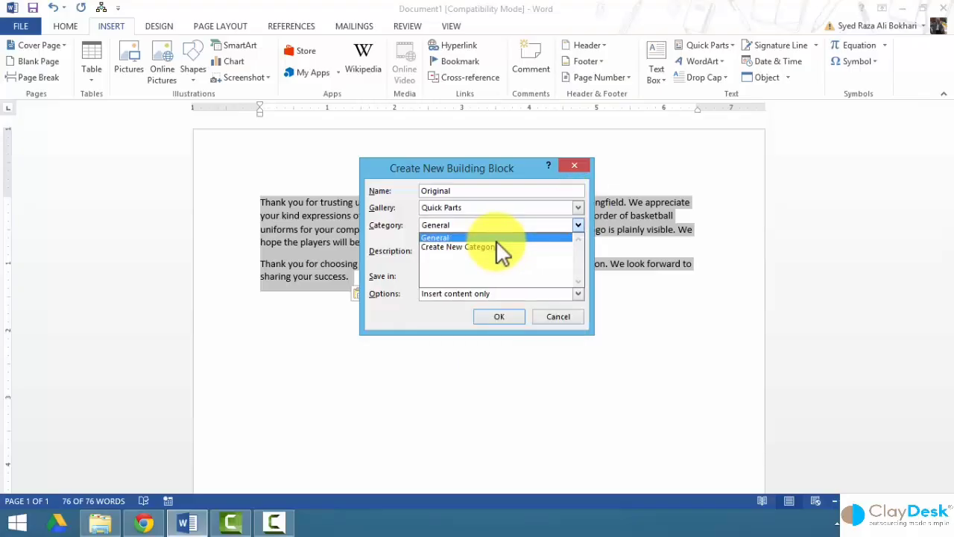
click(496, 238)
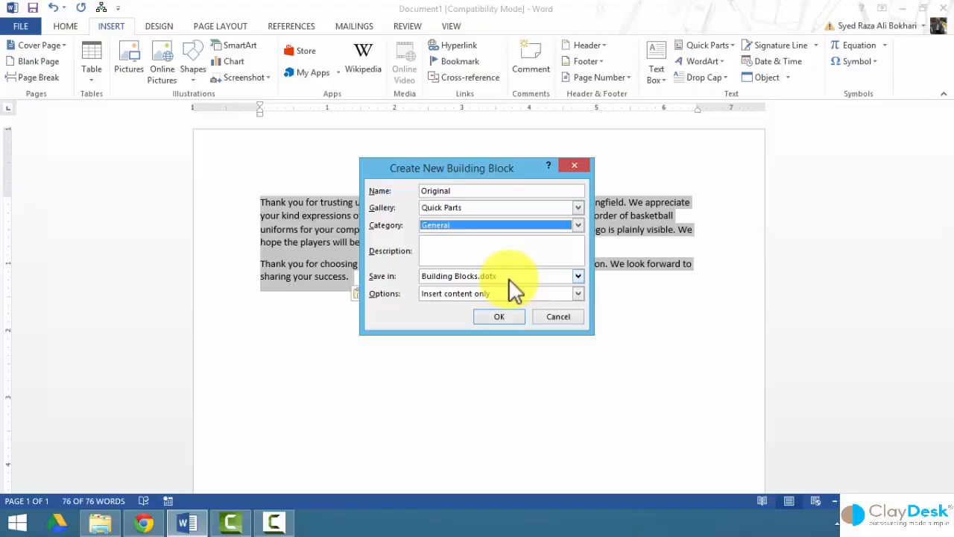
click(579, 275)
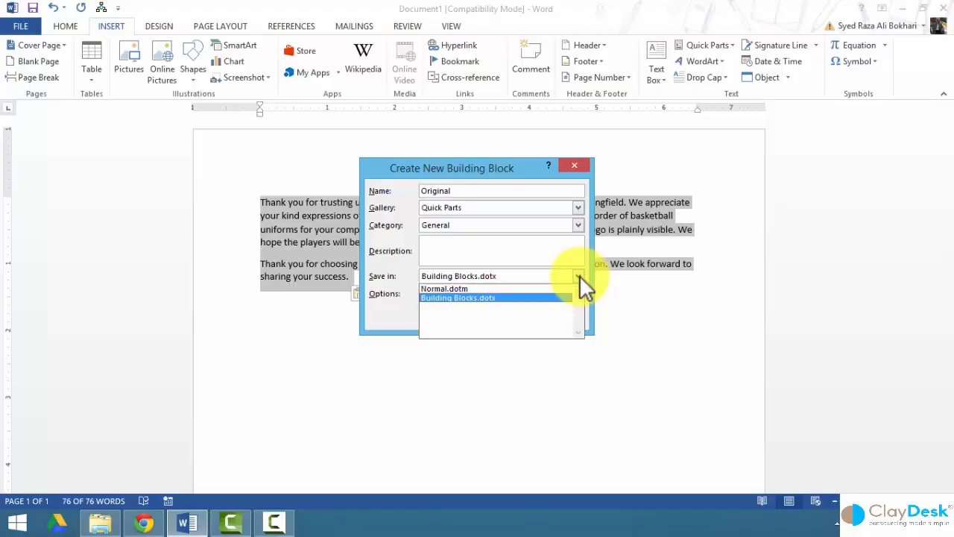
click(492, 290)
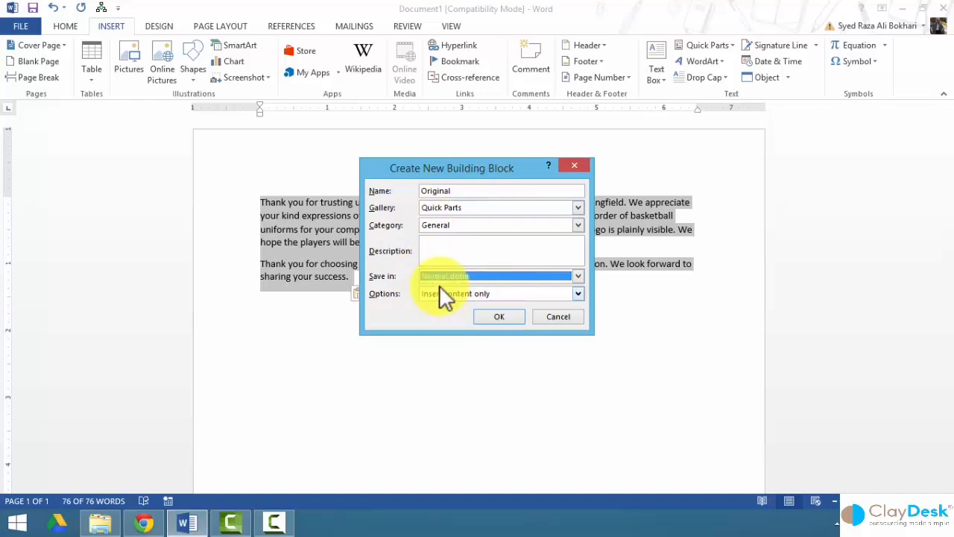
click(580, 295)
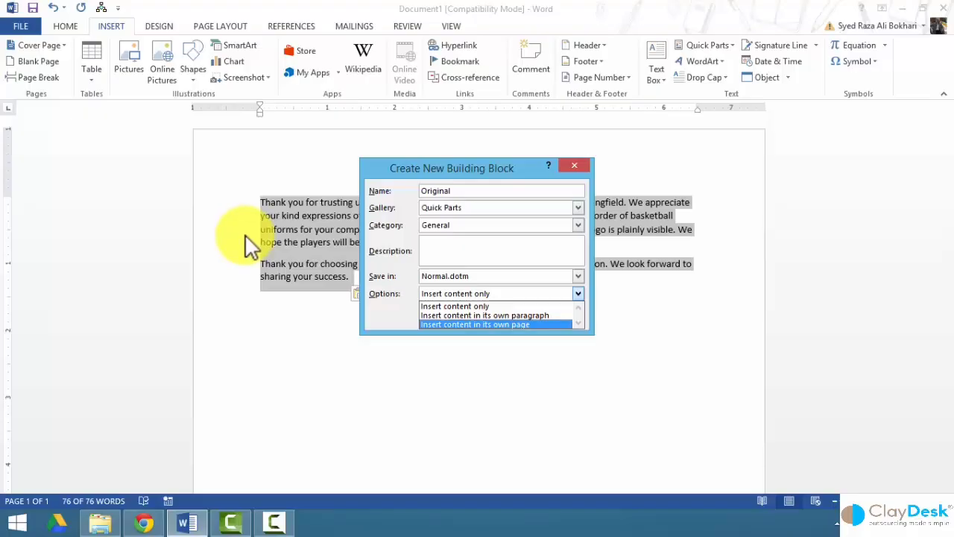
click(427, 306)
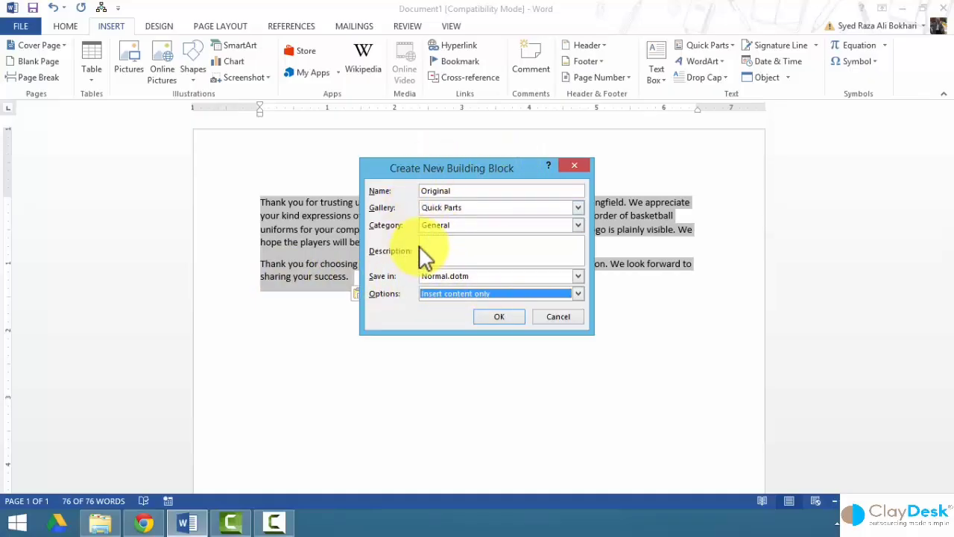
click(498, 316)
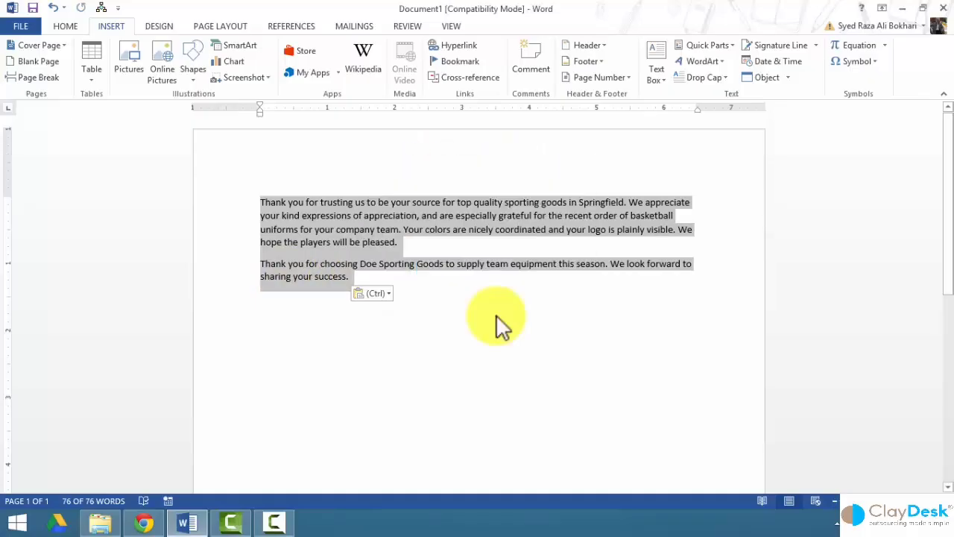
Confirm Original is listed in the Quick Parts gallery, then open the Building Blocks Organizer.
click(394, 347)
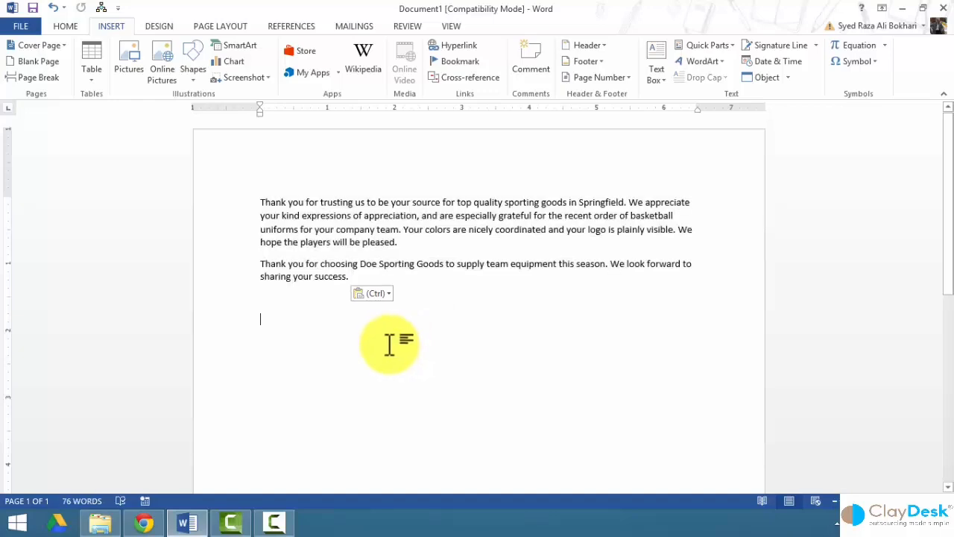
click(734, 44)
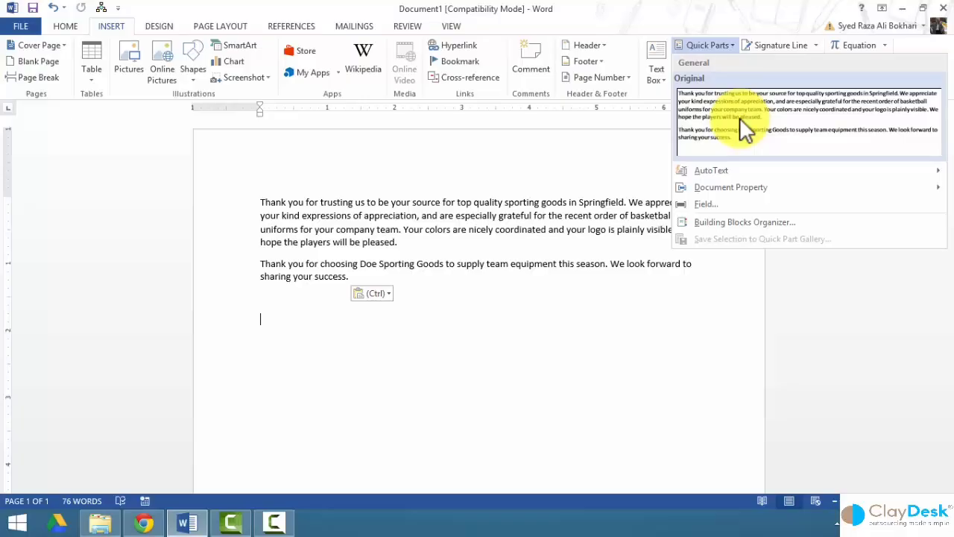
click(715, 221)
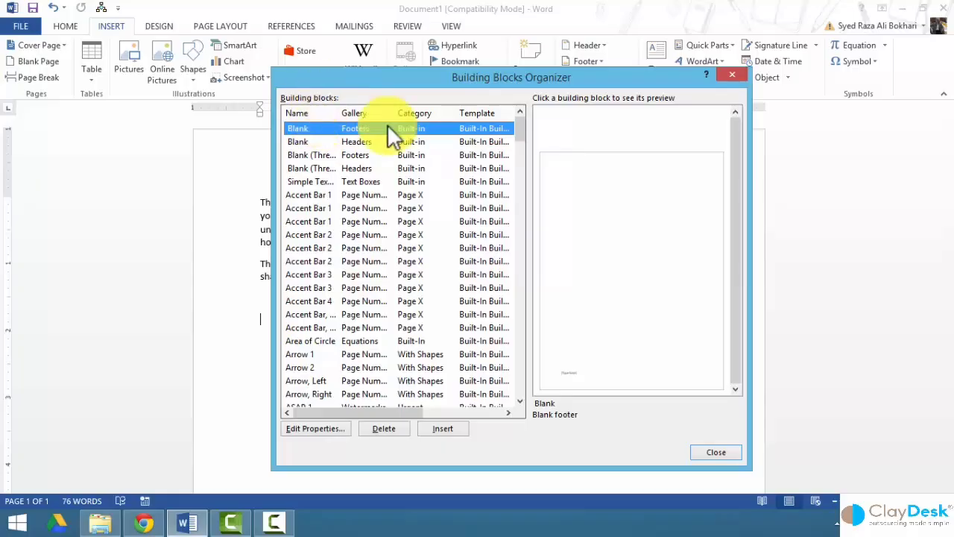
Select the Original block, view its properties without changes, then close the organizer.
drag(520, 131, 510, 225)
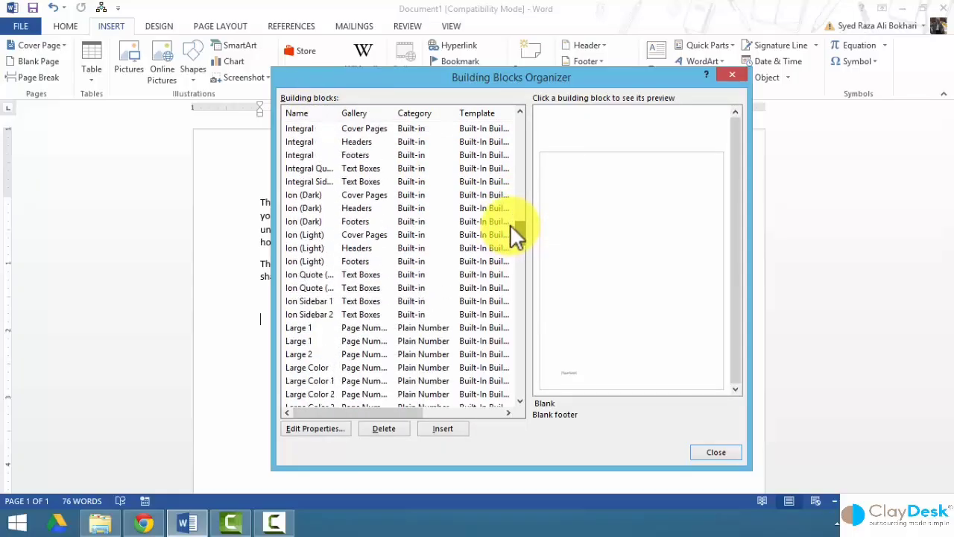
scroll(299, 333, down, 10)
click(447, 247)
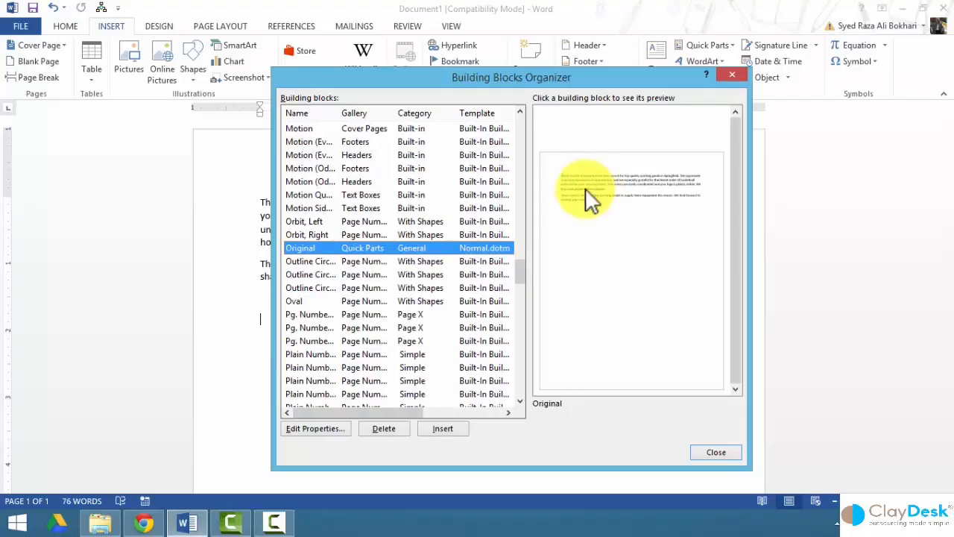
click(328, 431)
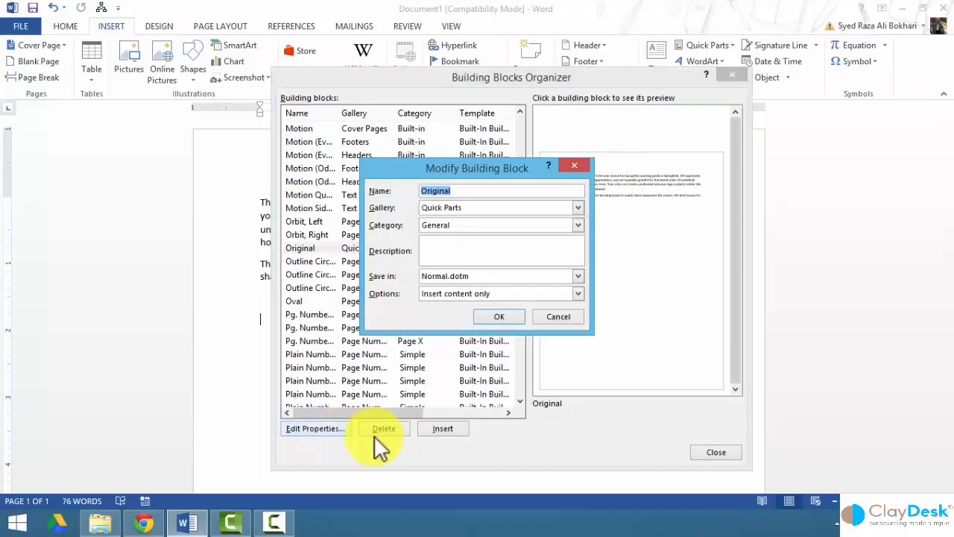
click(548, 318)
click(450, 248)
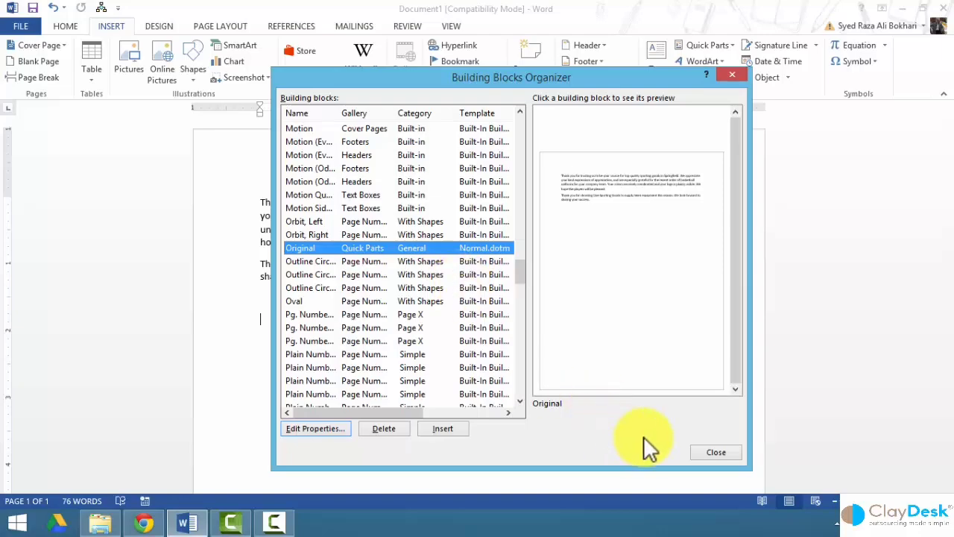
click(711, 452)
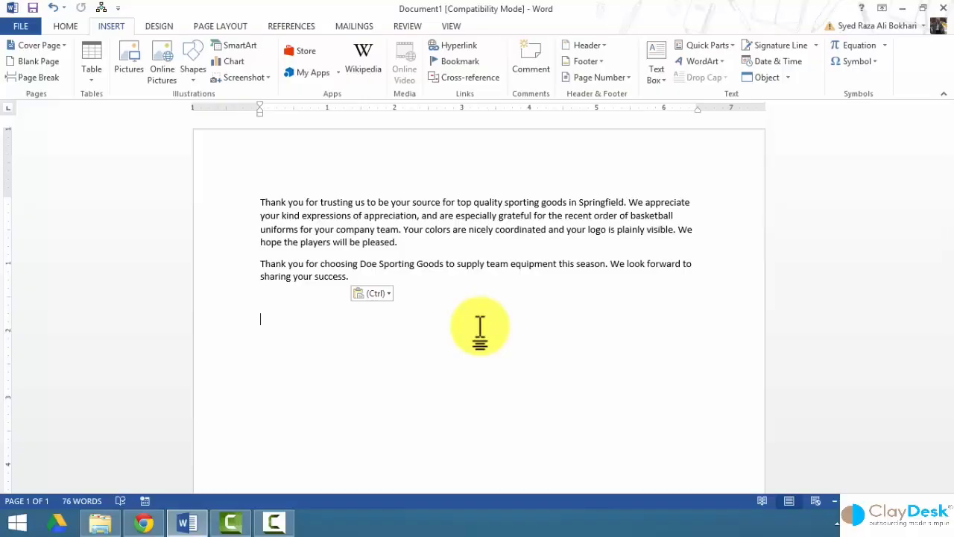
Remove the letter from the page and check the Signature entry in the AutoText list.
click(735, 44)
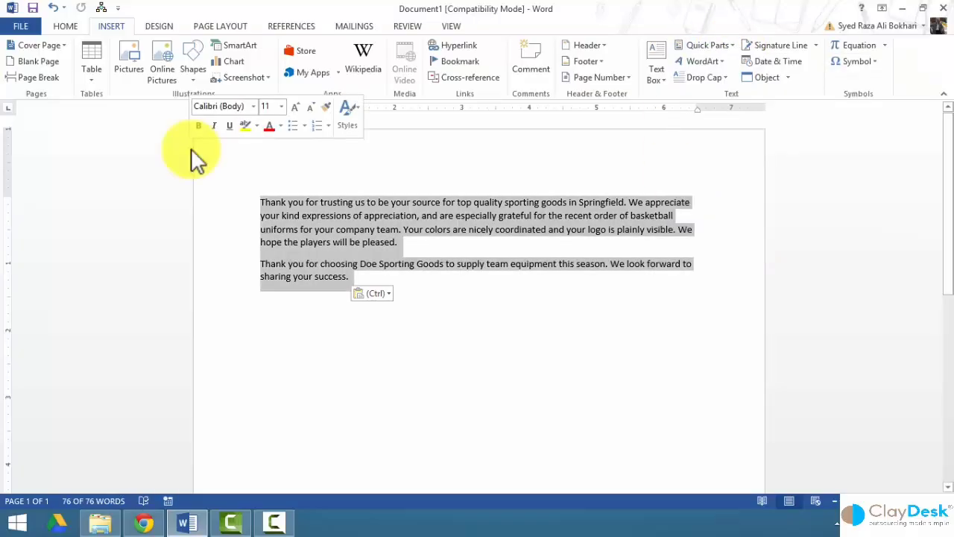
key(Delete)
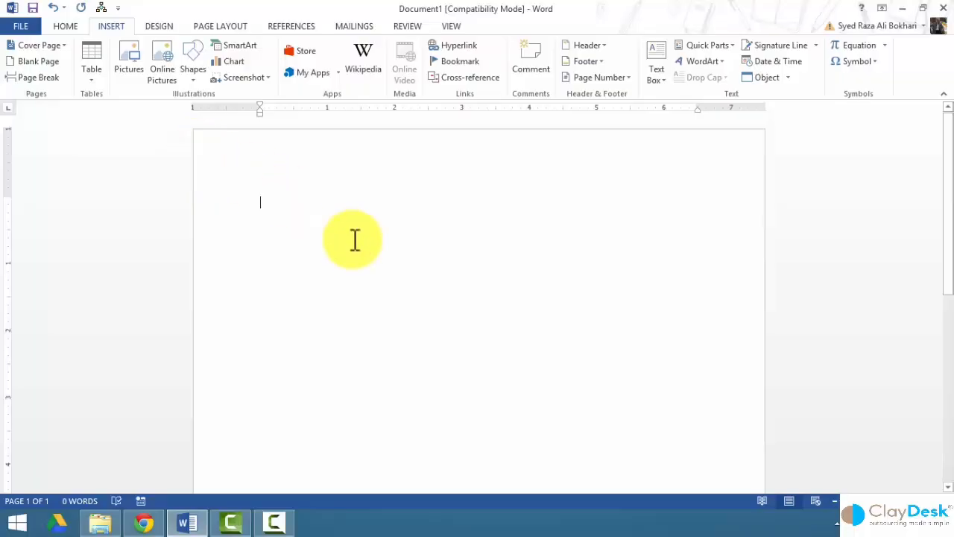
click(708, 45)
mouse_move(692, 171)
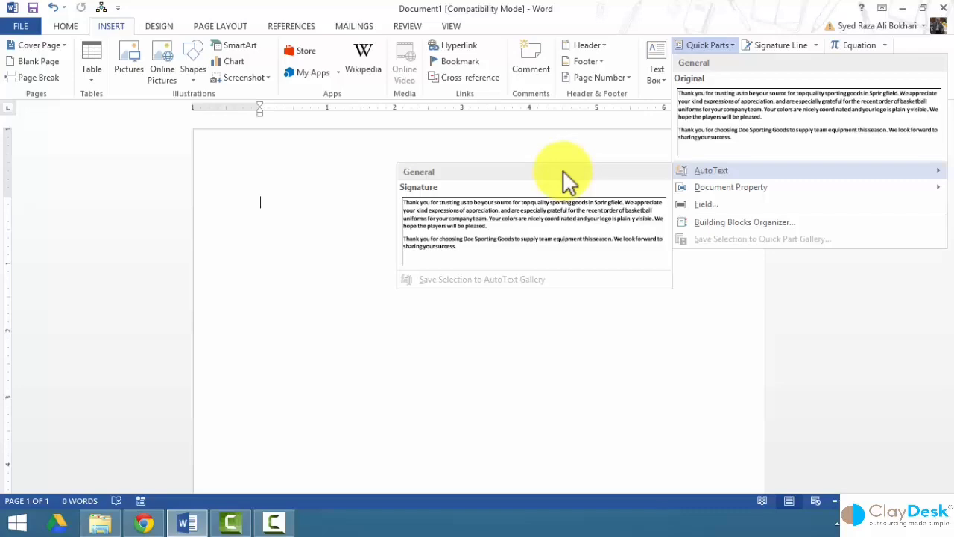
click(288, 239)
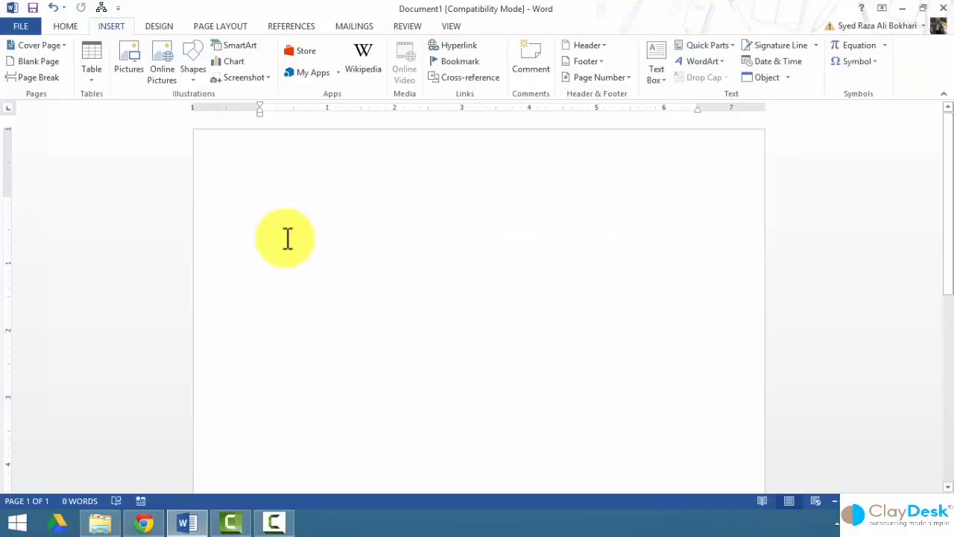
Paste the letter back and delete its second paragraph and the leftover empty line.
text(Thank you for trusting us to be your source for top quality sporting goods in Springfield. We appreciate your kind expressions of appreciation, and are especially grateful for the recent order of basketball uniforms for your company team. Your colors are nicely coordinated and your logo is plainly visible. We hope the players will be pleased. Thank you for choosing Doe Sporting Goods to supply team equipment this season. We look forward to sharing your success.)
drag(233, 261, 244, 297)
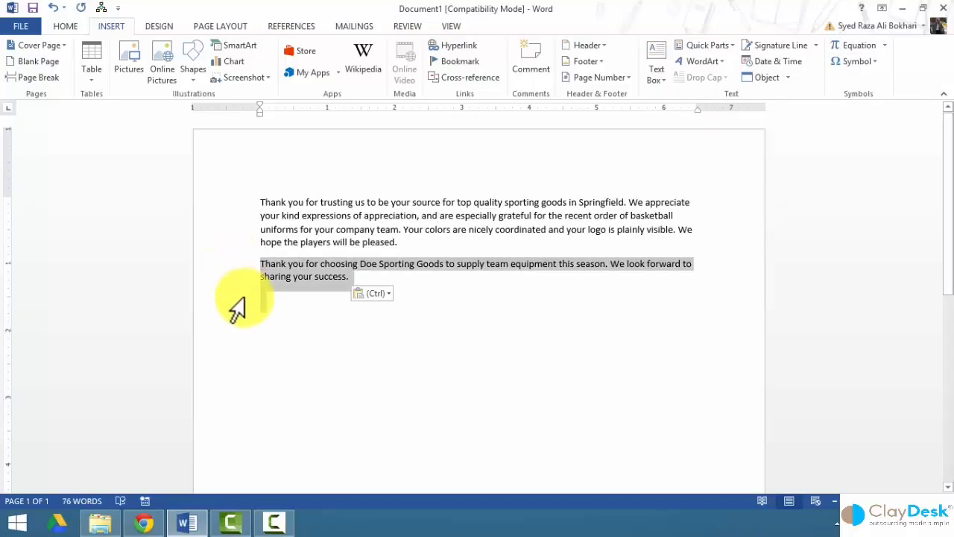
key(Delete)
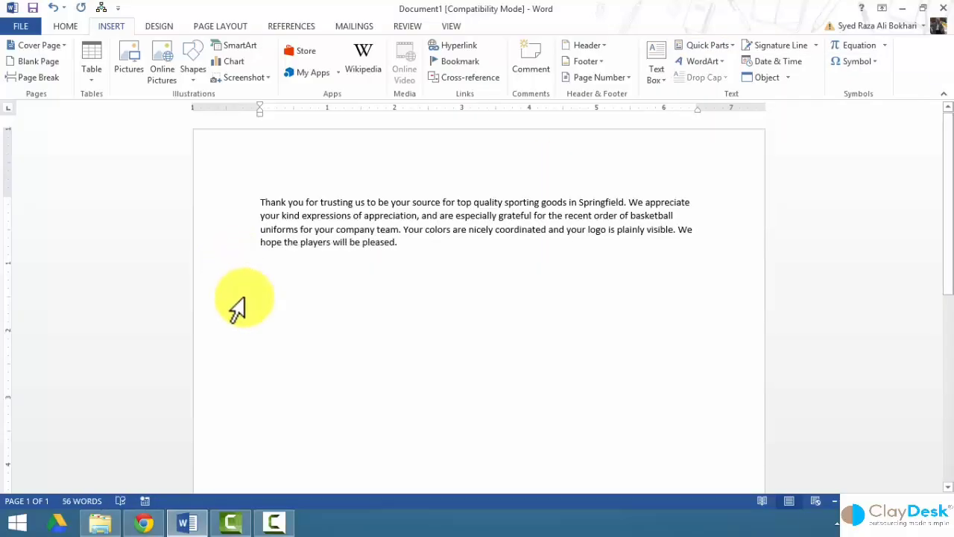
key(BackSpace)
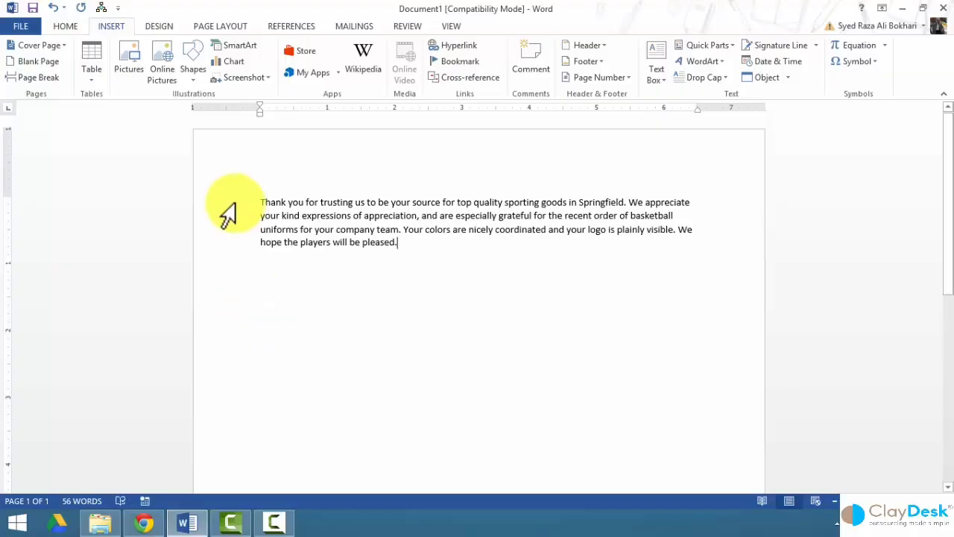
Select the thank-you paragraph and save it to the AutoText gallery.
drag(221, 202, 228, 243)
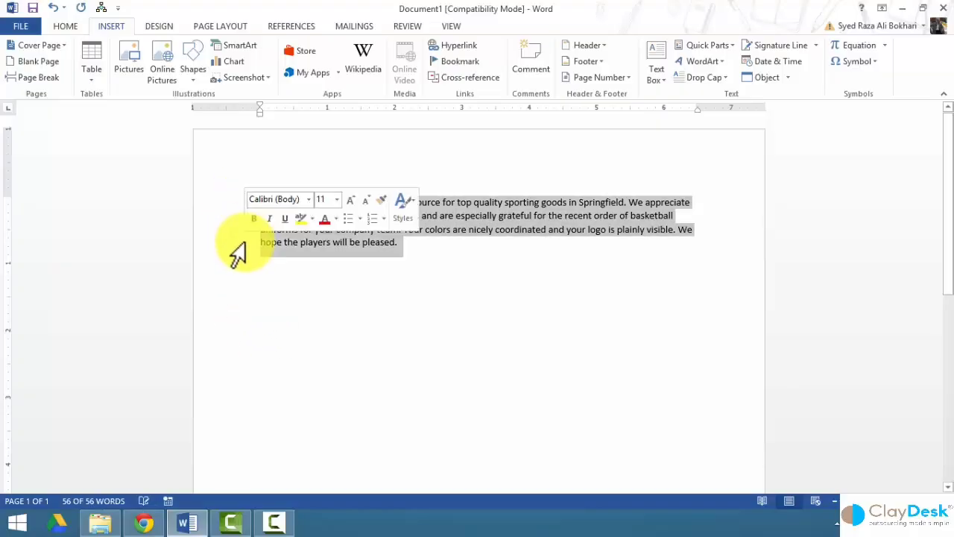
click(735, 44)
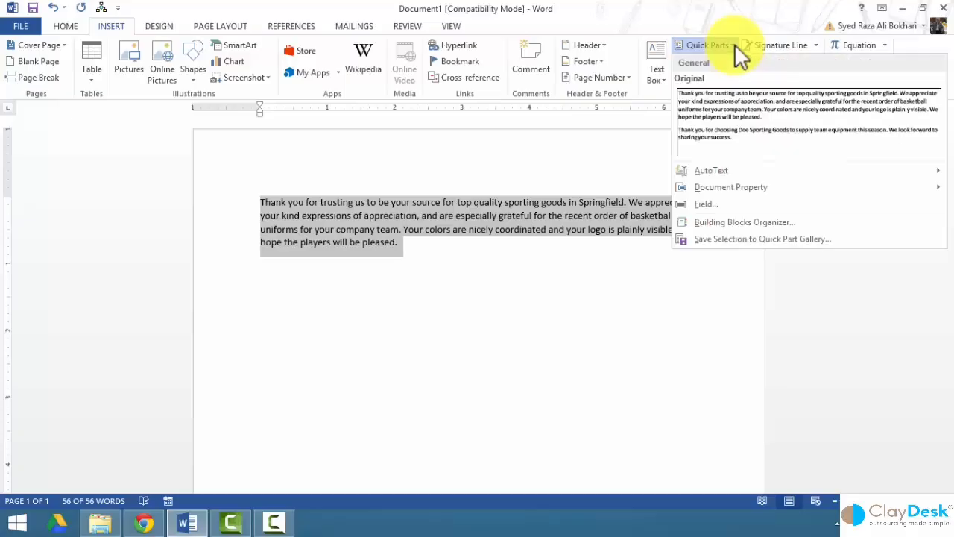
mouse_move(712, 170)
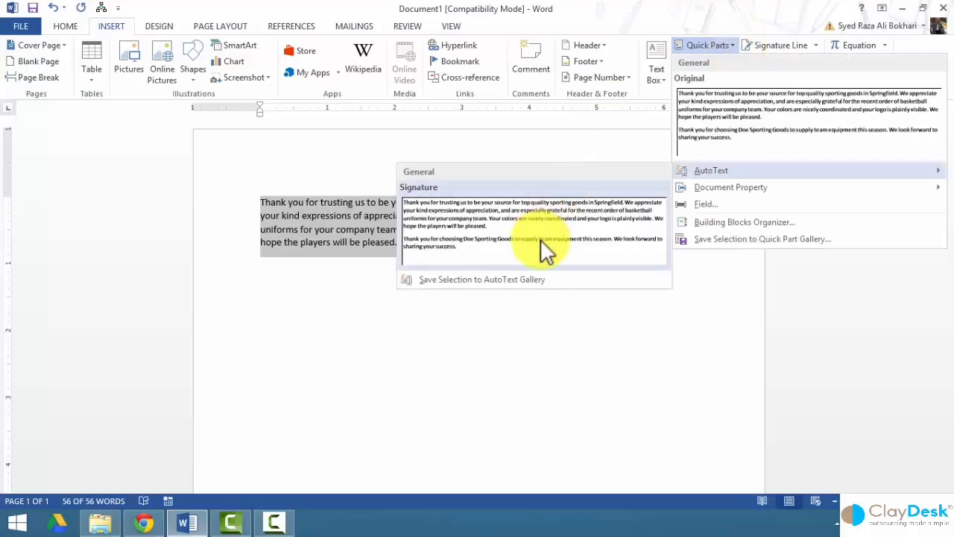
click(450, 281)
drag(404, 164, 480, 278)
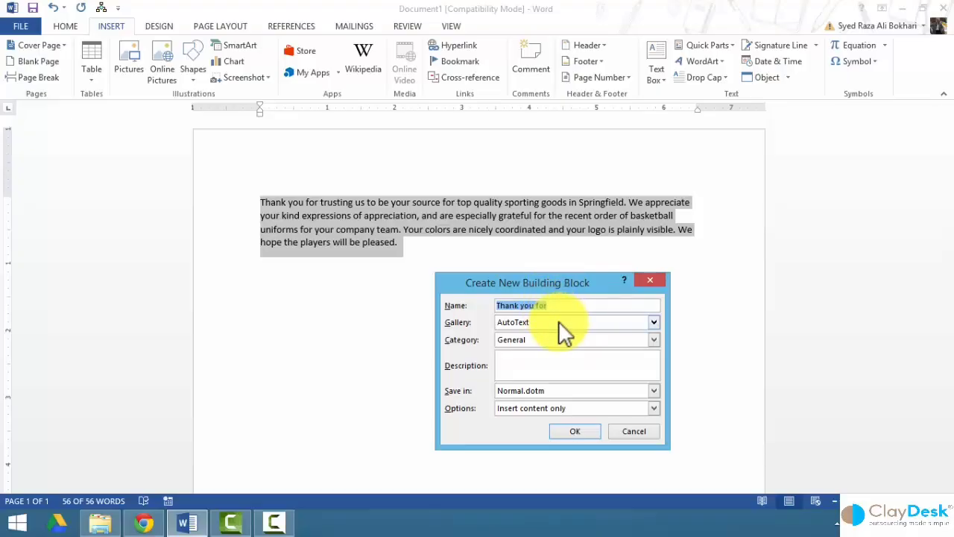
Name the block Signature, decline redefining the existing entry, and save it as Sig instead.
text(Signature)
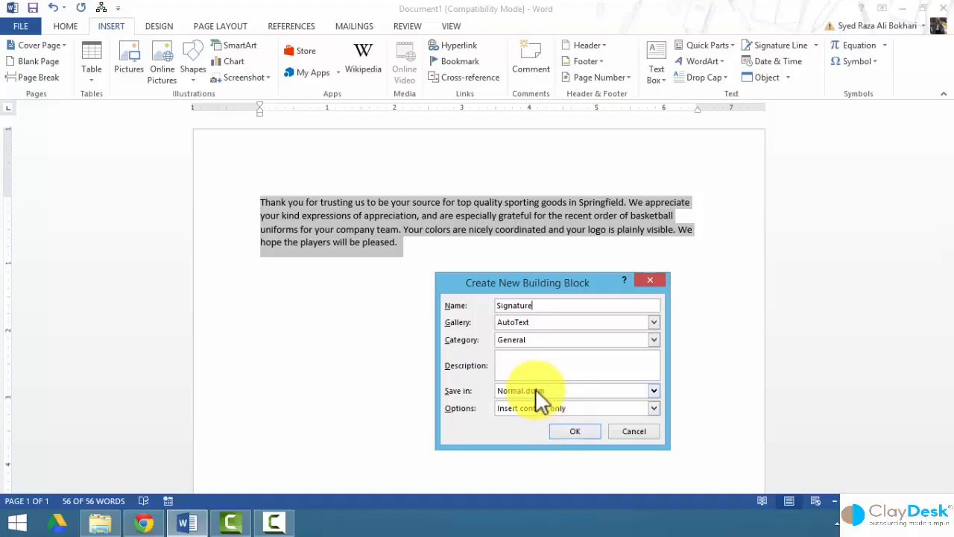
click(574, 431)
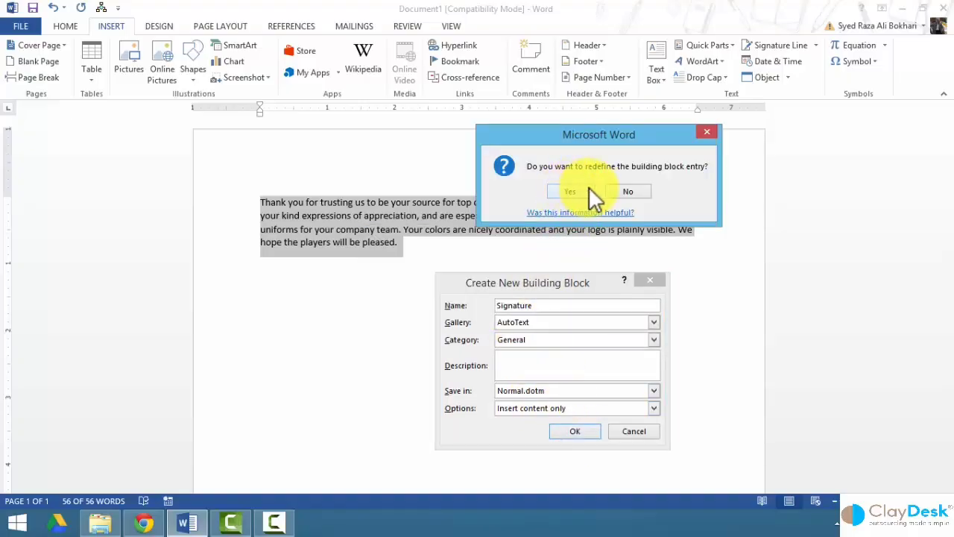
click(630, 191)
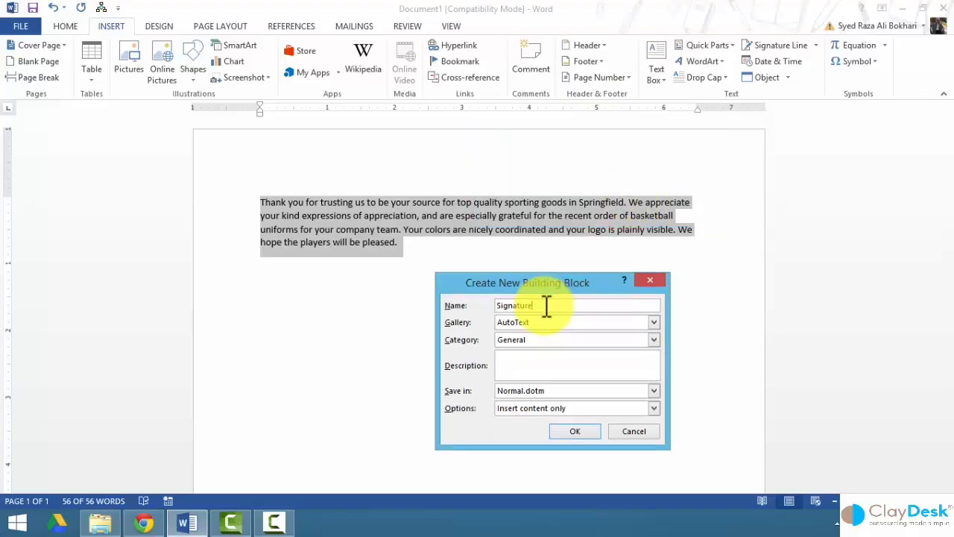
key(BackSpace)
key(BackSpace)
key(BackSpace)
key(BackSpace)
key(BackSpace)
key(BackSpace)
click(573, 431)
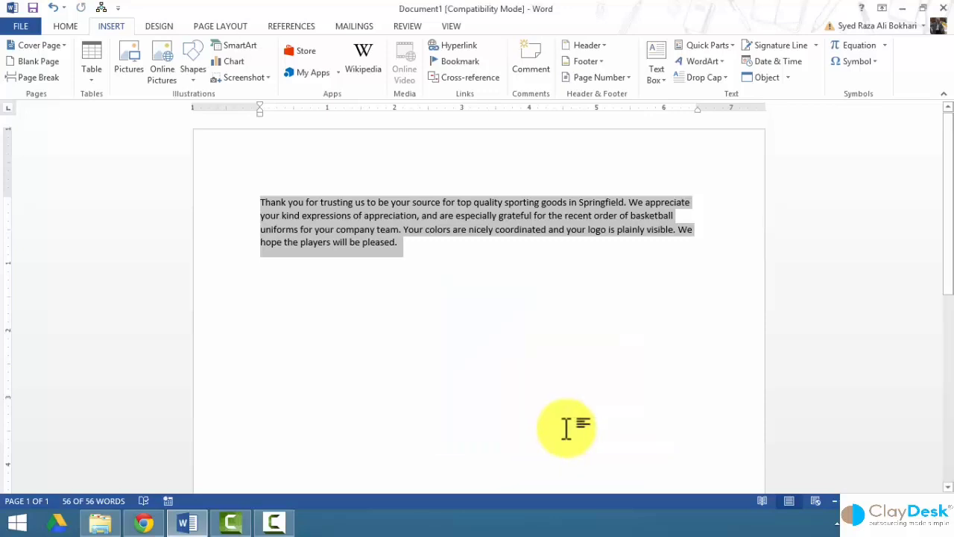
click(428, 311)
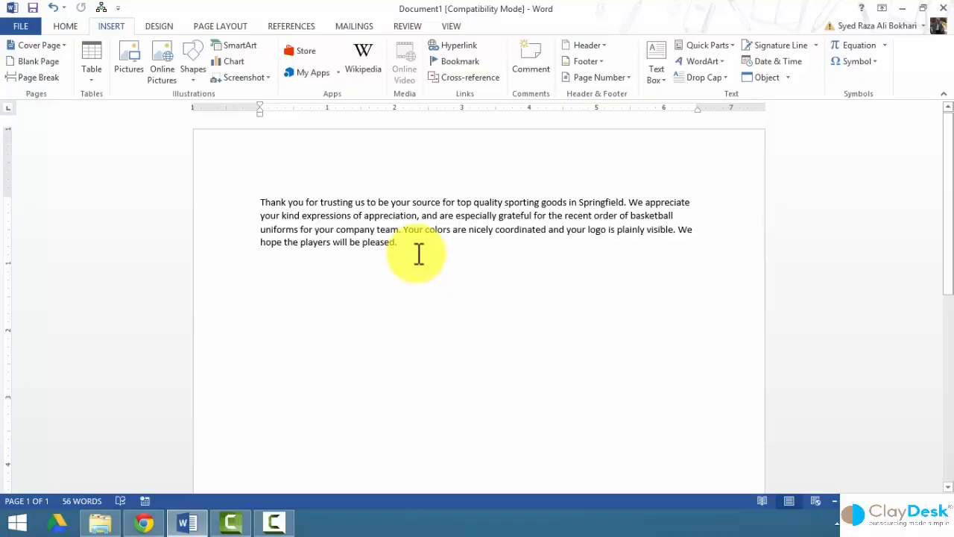
Below the paragraph, type Sig and expand it with F3 into the saved thank-you paragraph.
key(Return)
key(Return)
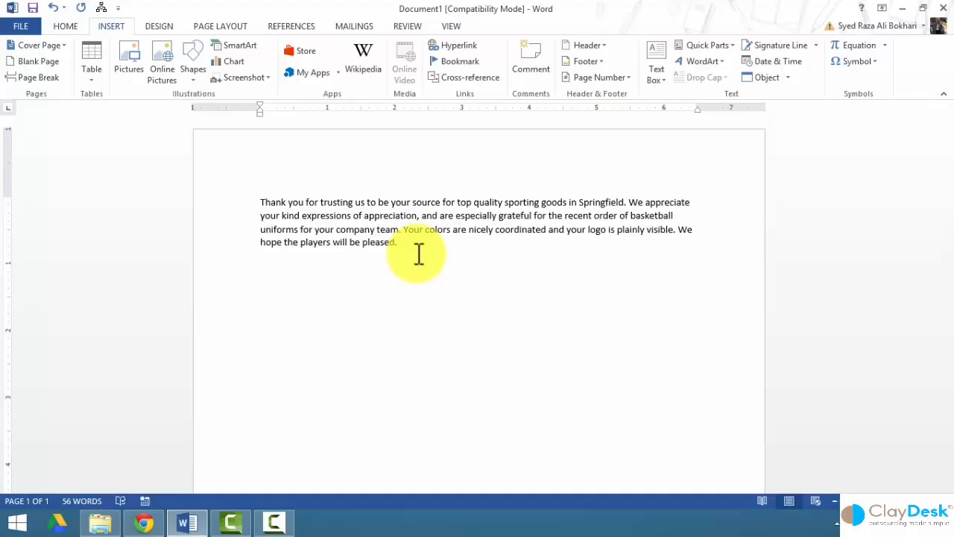
text(Sig)
key(F3)
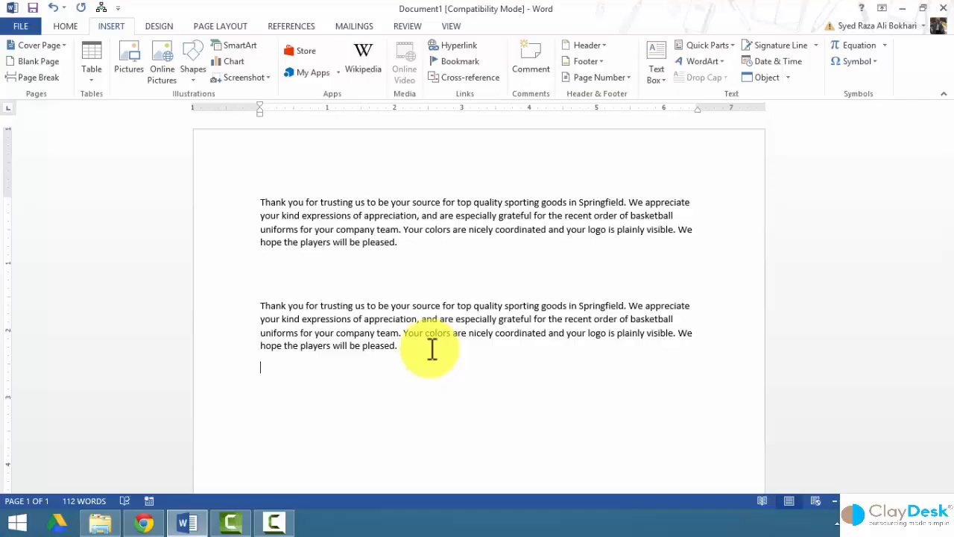
key(F3)
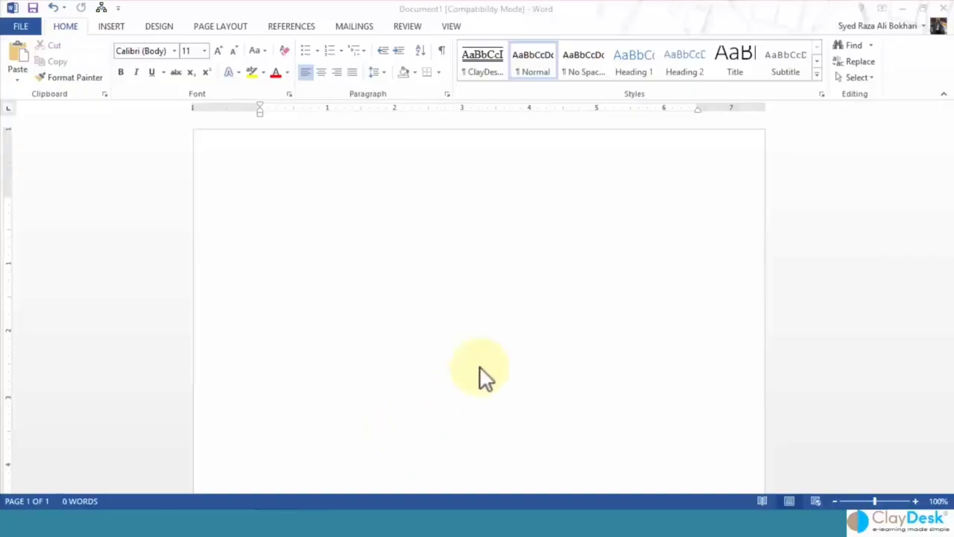
Minimize Word, open The original document from the desktop, and go to the Review tab.
click(902, 14)
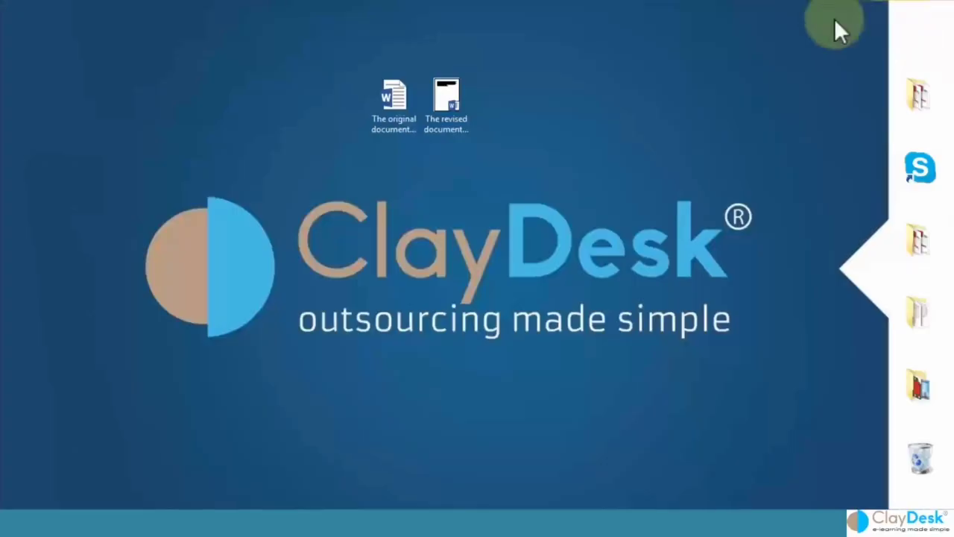
double_click(399, 106)
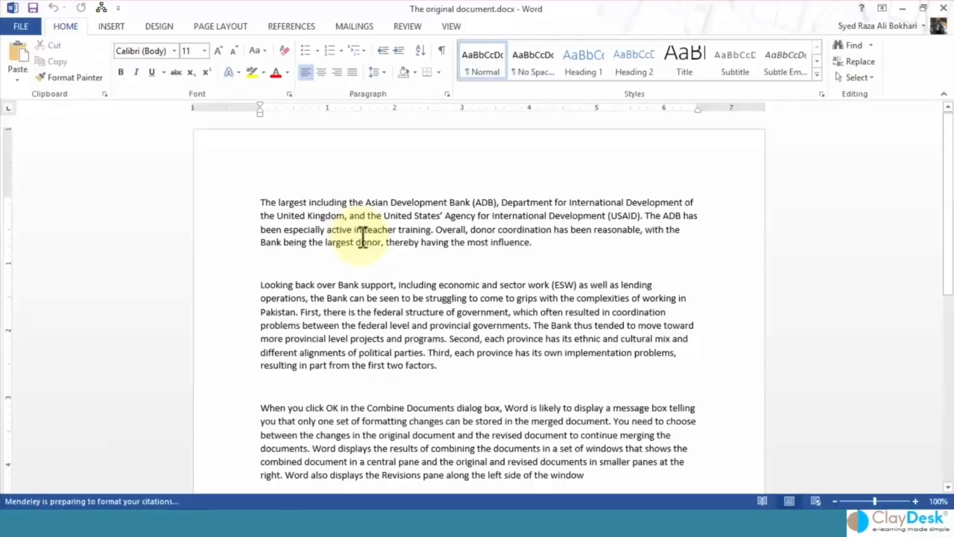
click(407, 27)
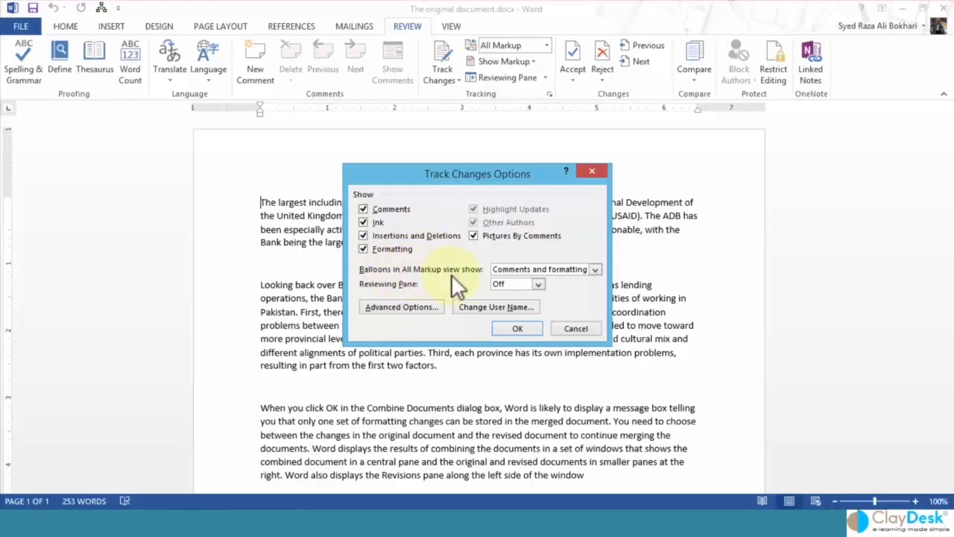
Keep balloons for comments and formatting and the Reviewing Pane Off, then cancel.
click(596, 270)
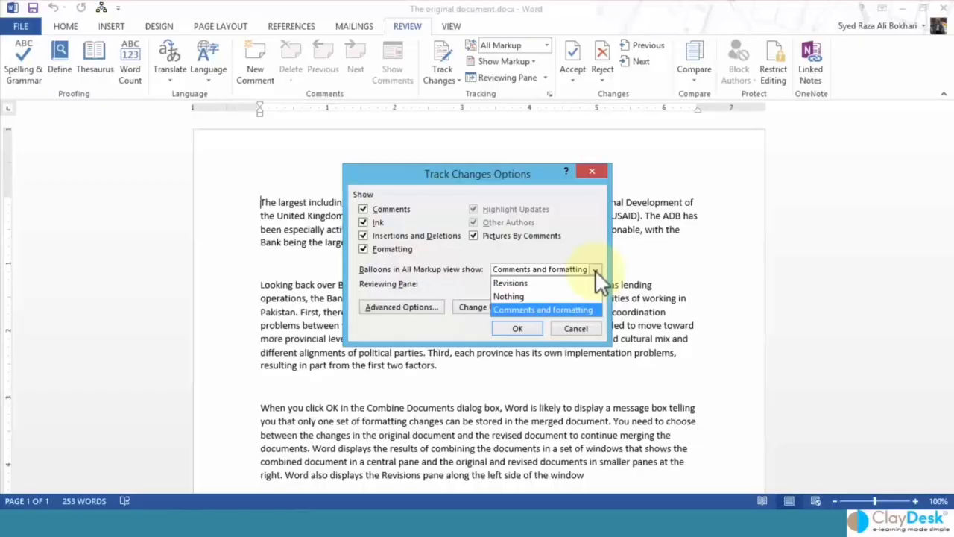
click(543, 309)
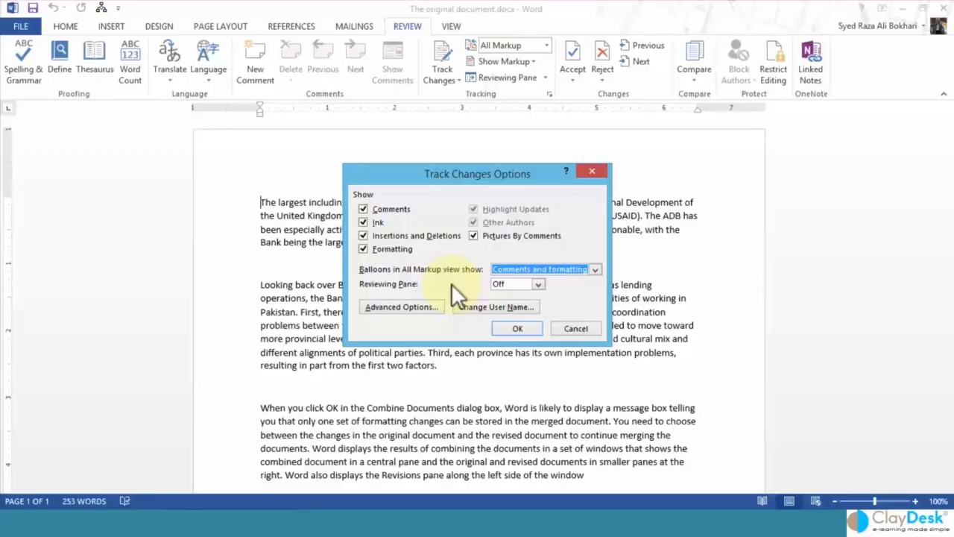
click(542, 291)
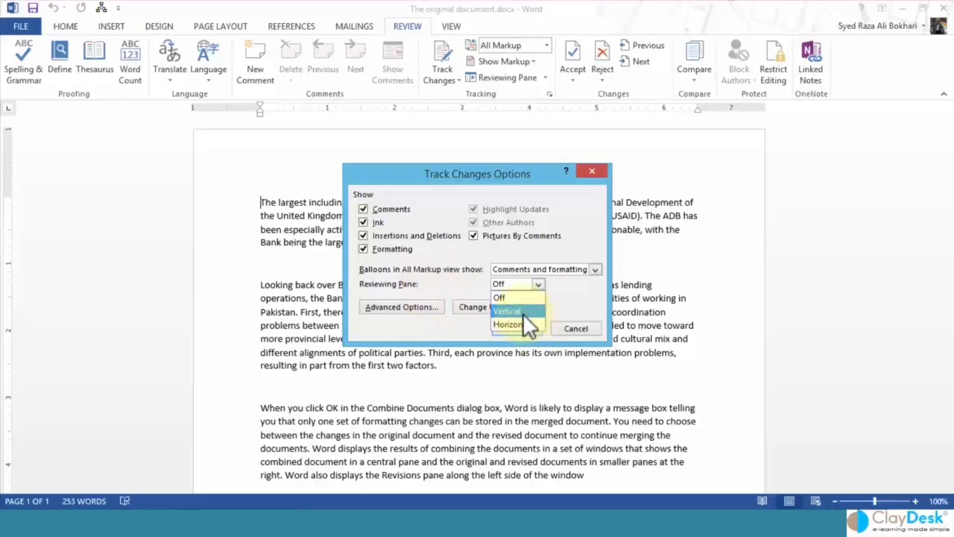
click(435, 282)
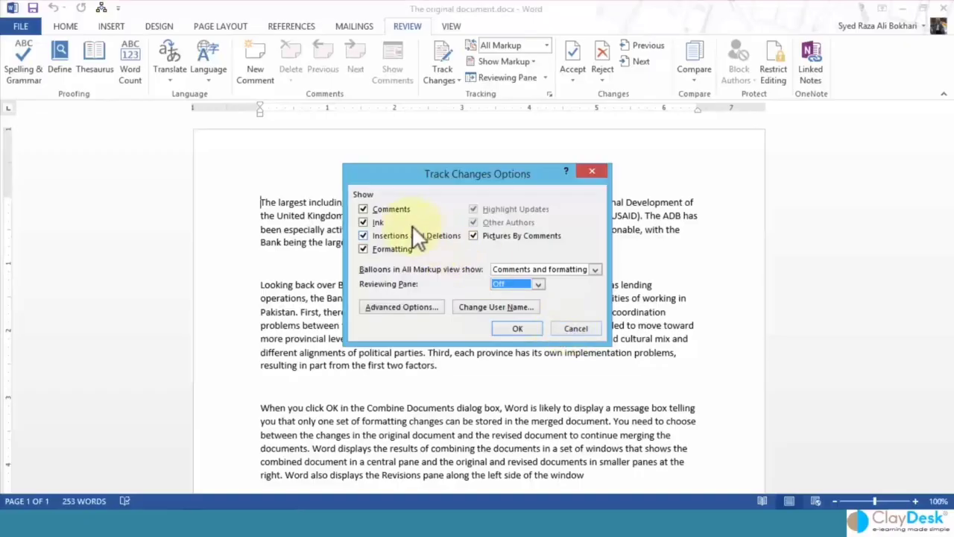
click(562, 328)
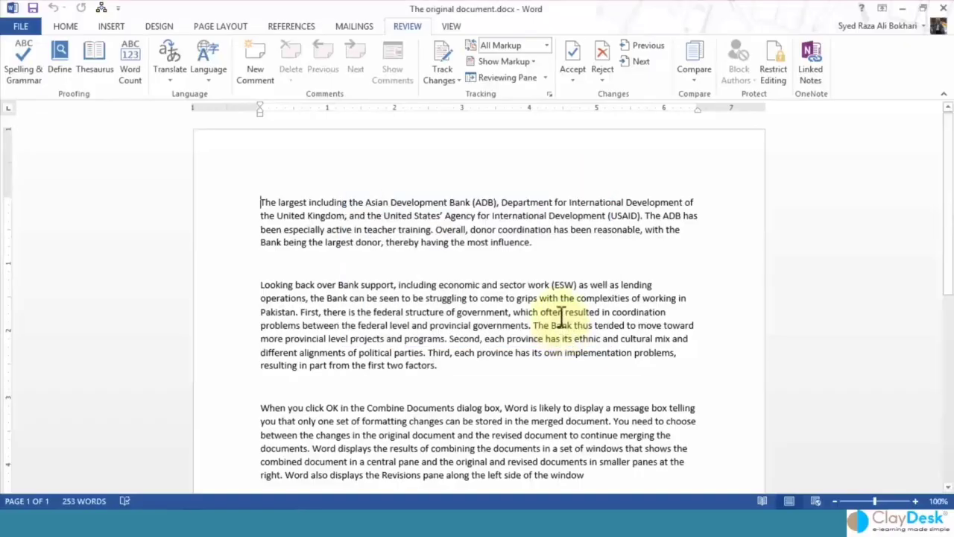
click(440, 60)
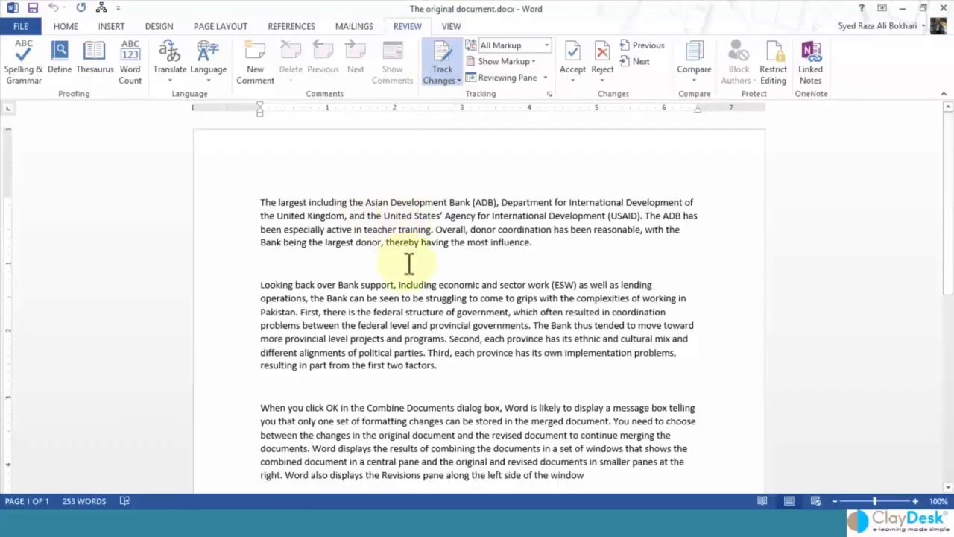
click(577, 242)
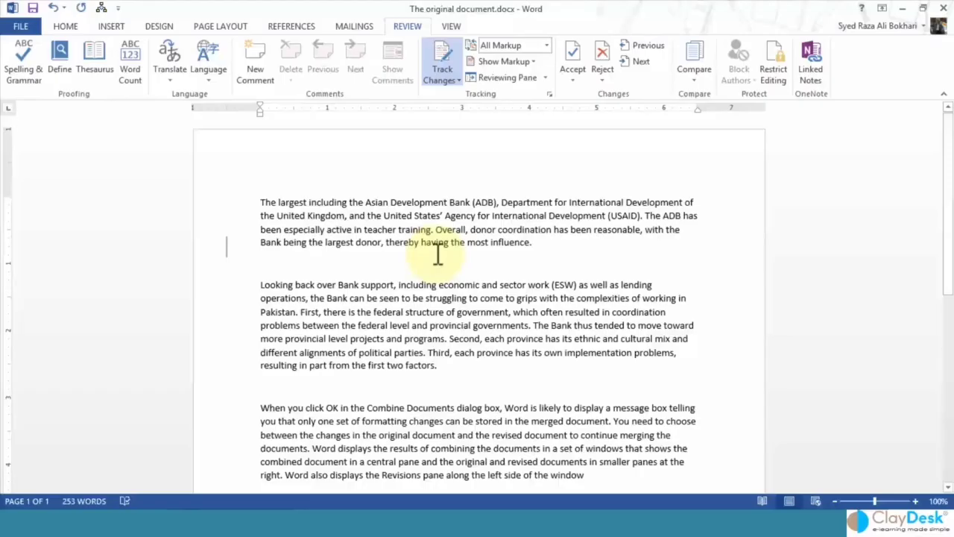
drag(367, 202, 457, 207)
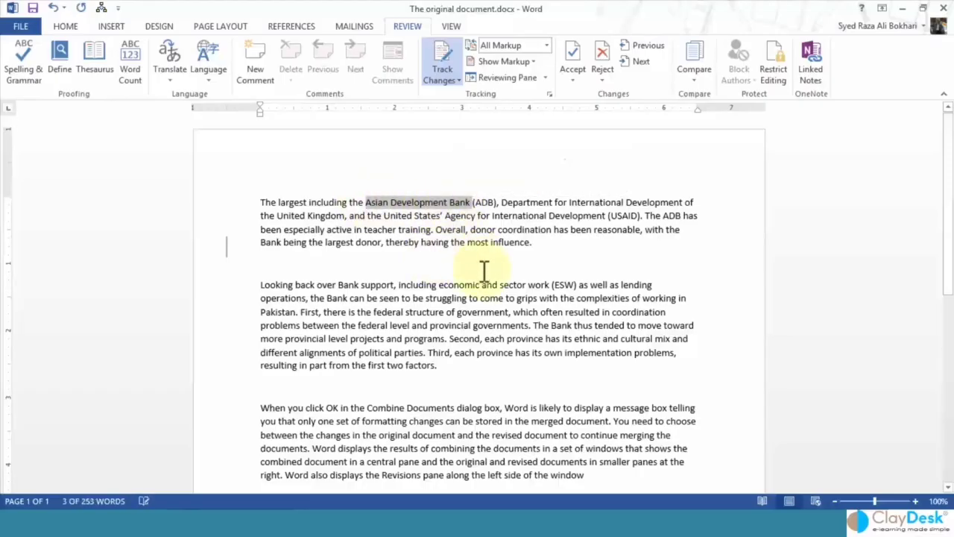
key(ctrl+b)
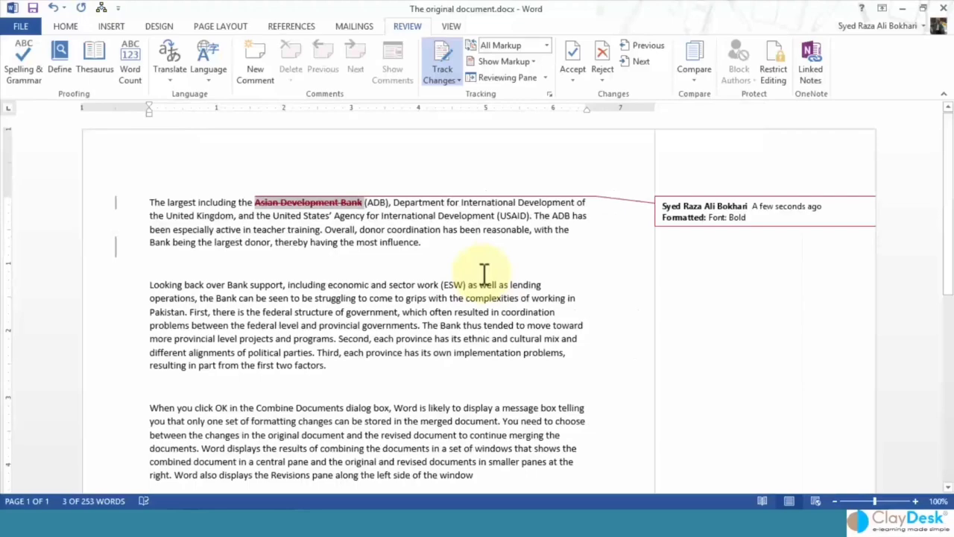
click(328, 284)
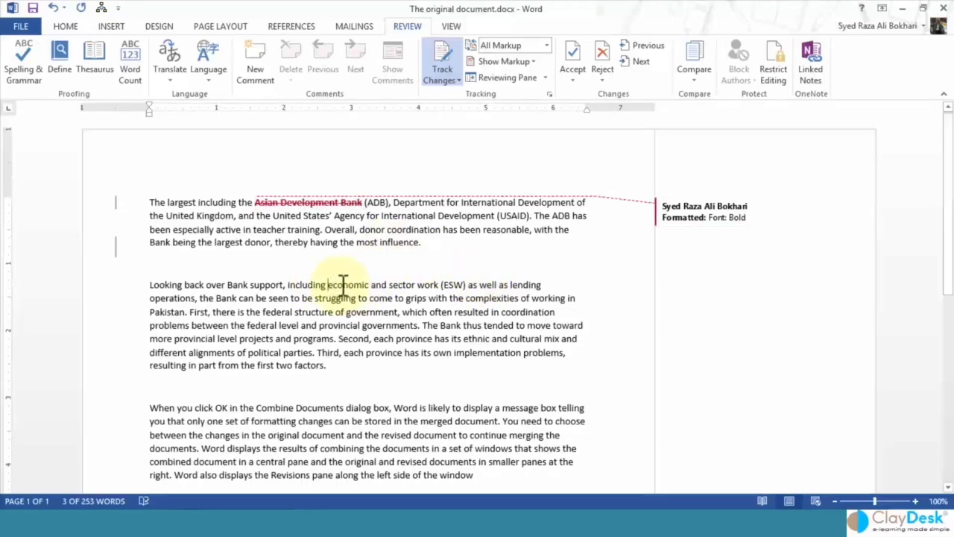
drag(329, 285, 369, 284)
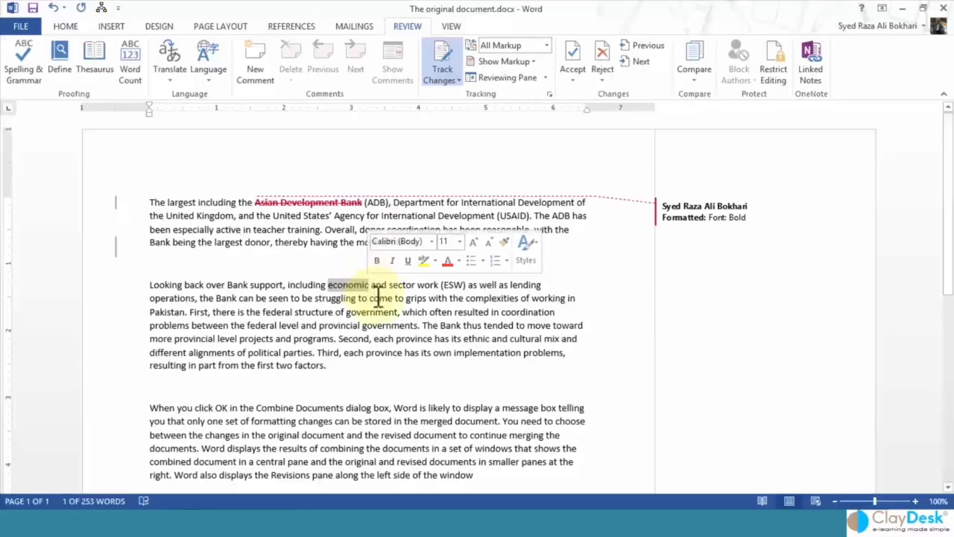
key(ctrl+i)
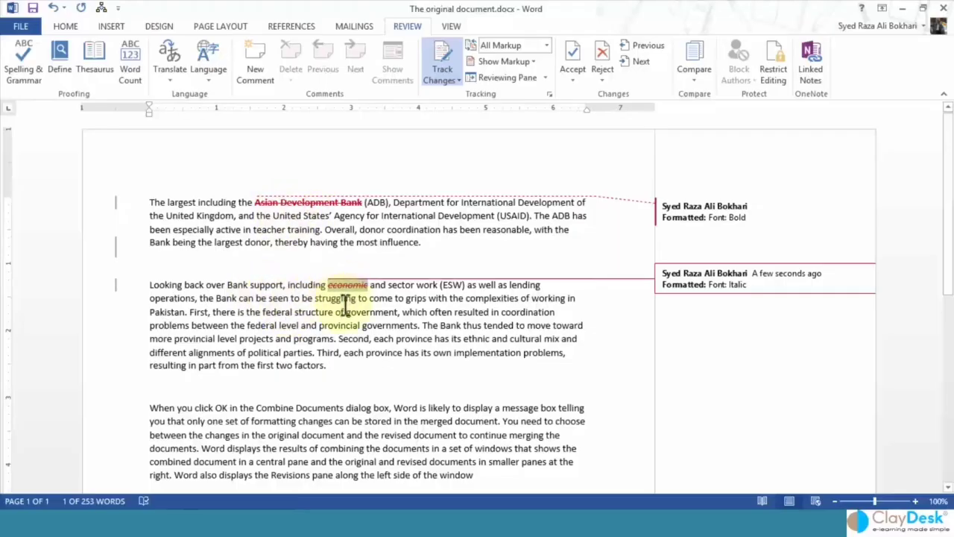
click(64, 30)
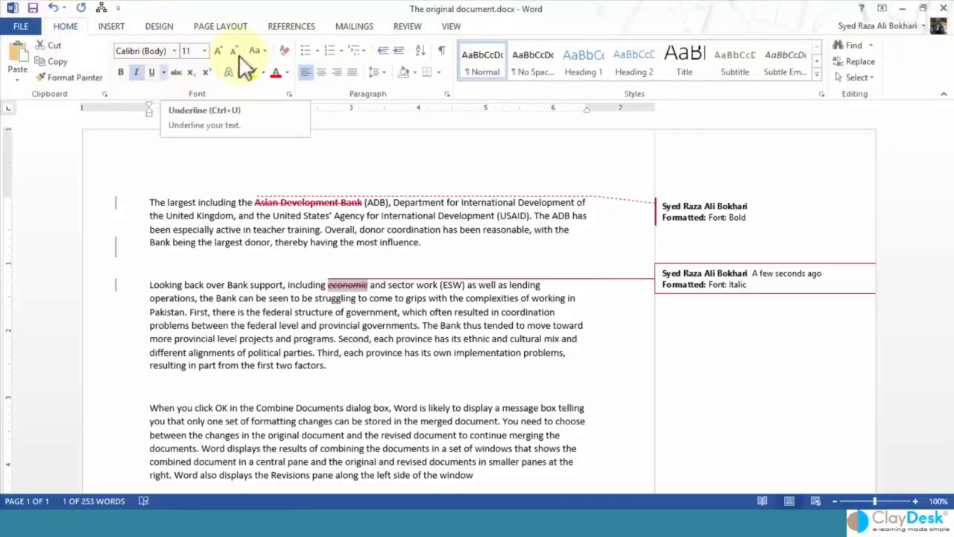
click(403, 27)
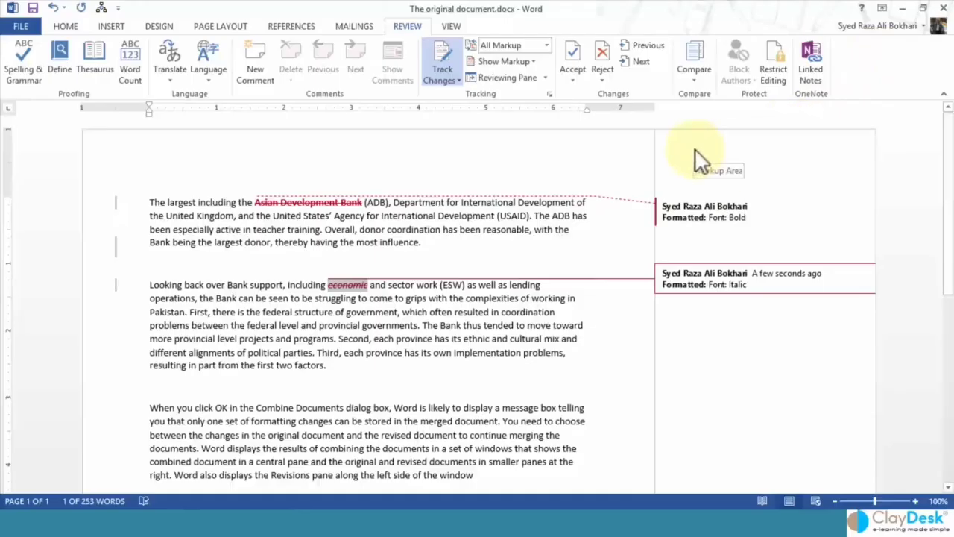
Open Track Changes Options and go to the reviewer user name setting.
click(549, 94)
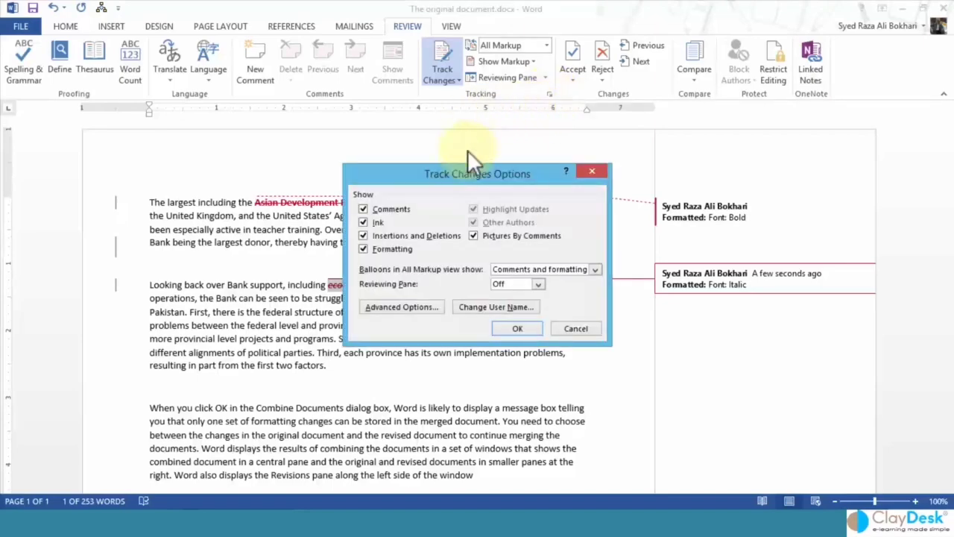
click(494, 307)
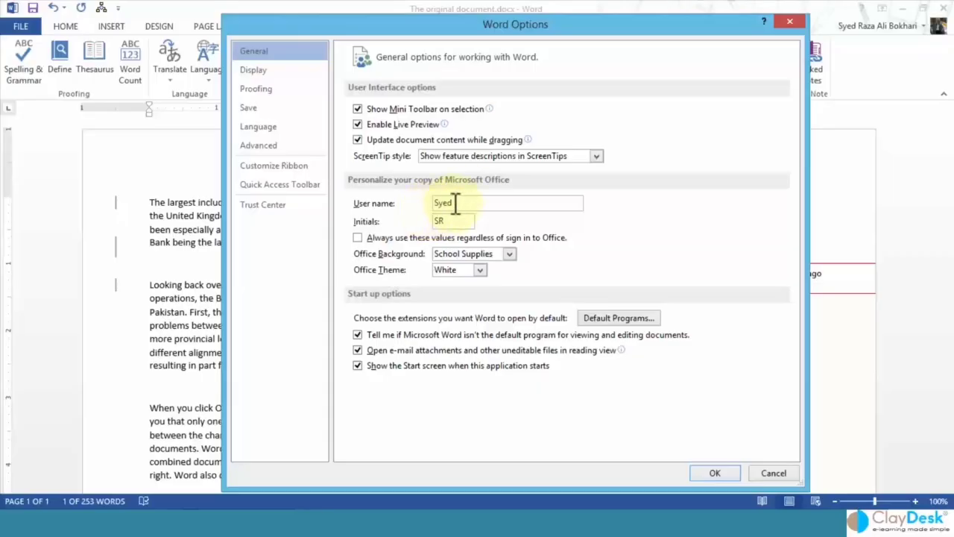
Always use Word's user name and initials regardless of Office sign-in, and close both dialogs.
drag(453, 202, 436, 203)
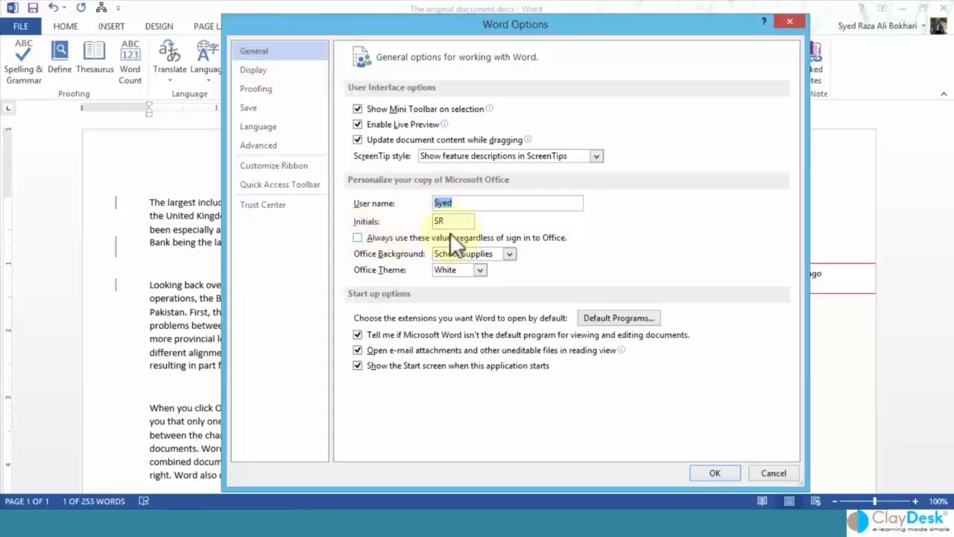
click(357, 237)
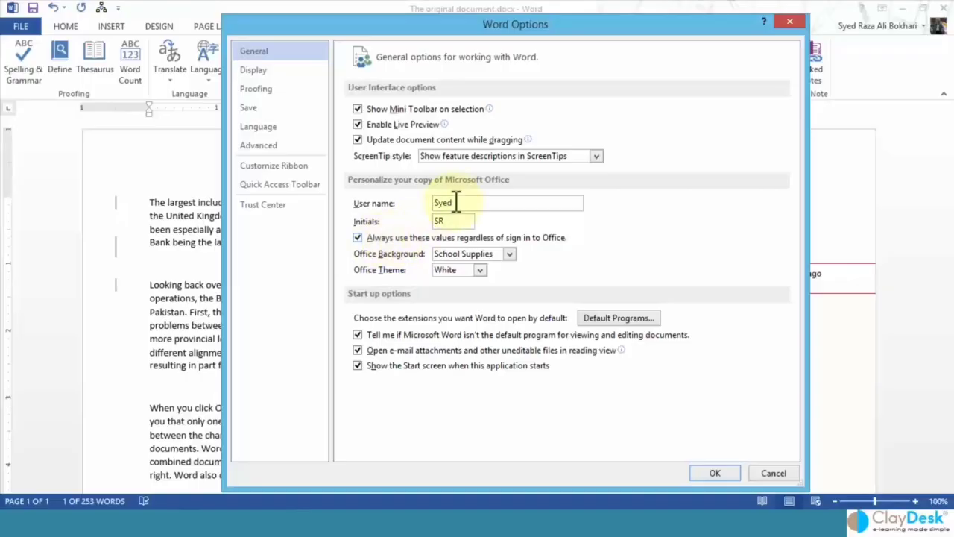
drag(458, 204, 422, 203)
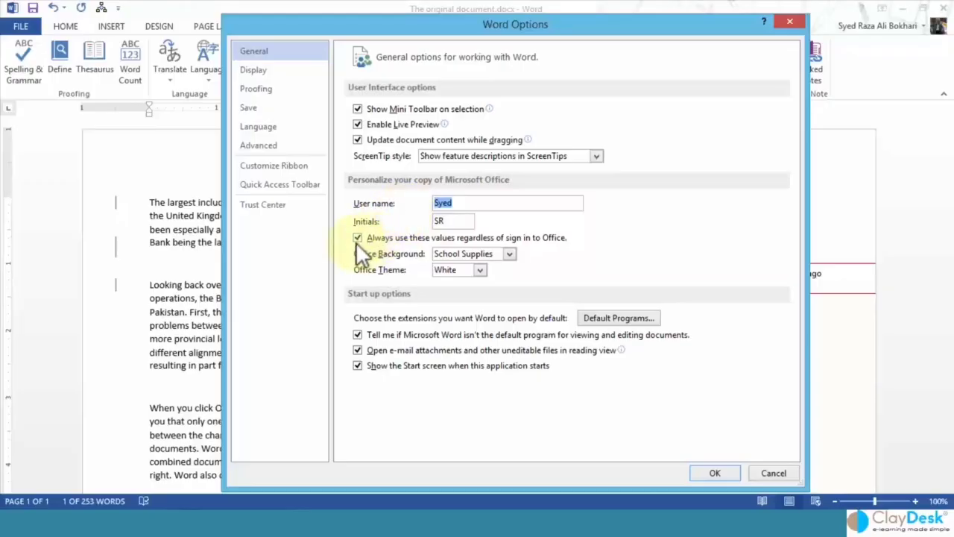
click(712, 474)
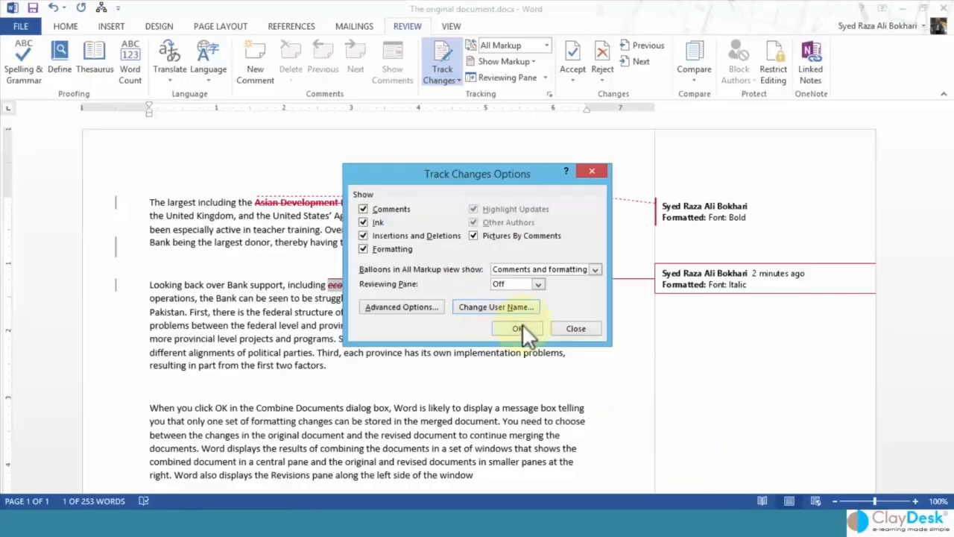
click(514, 329)
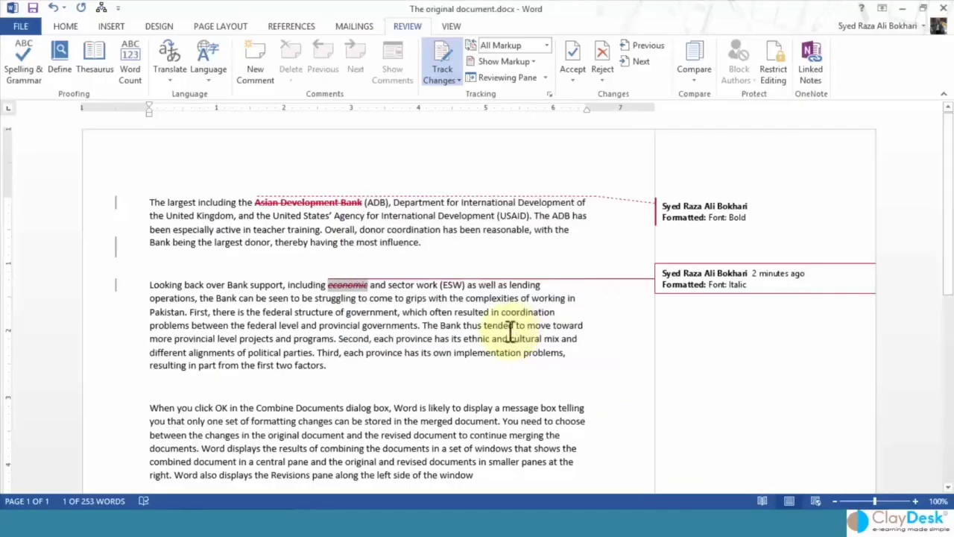
Select 'Bank' in the second paragraph and make it bold with Ctrl+B.
drag(442, 326, 457, 324)
click(457, 324)
double_click(451, 326)
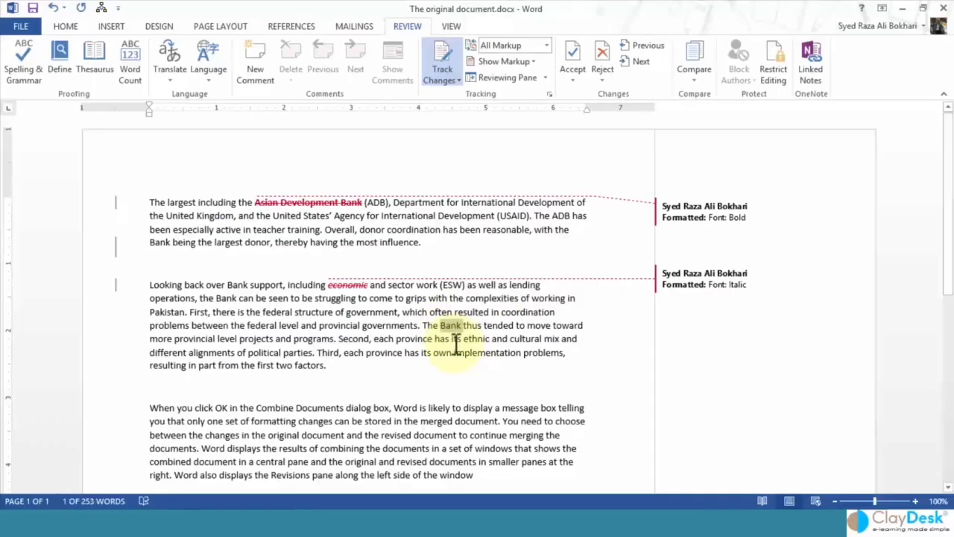
key(ctrl+b)
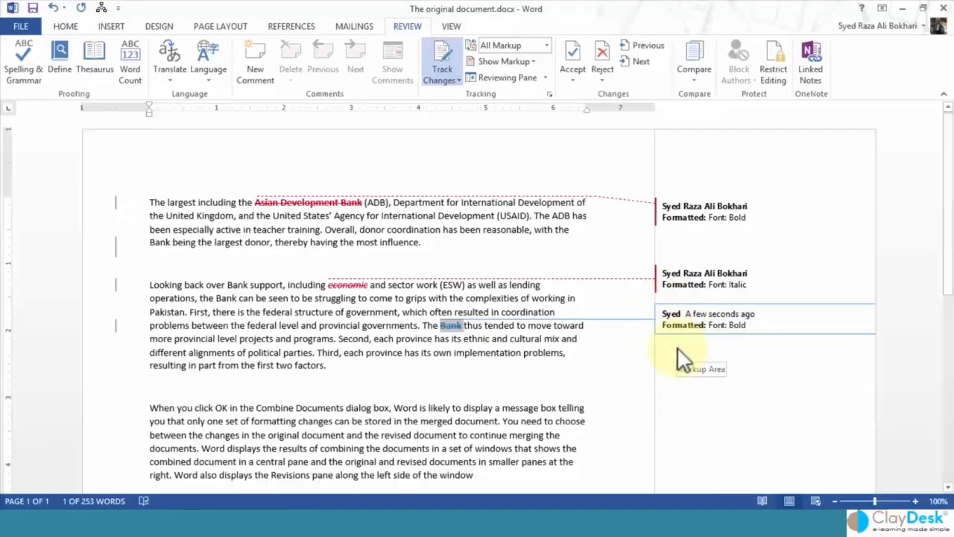
click(20, 28)
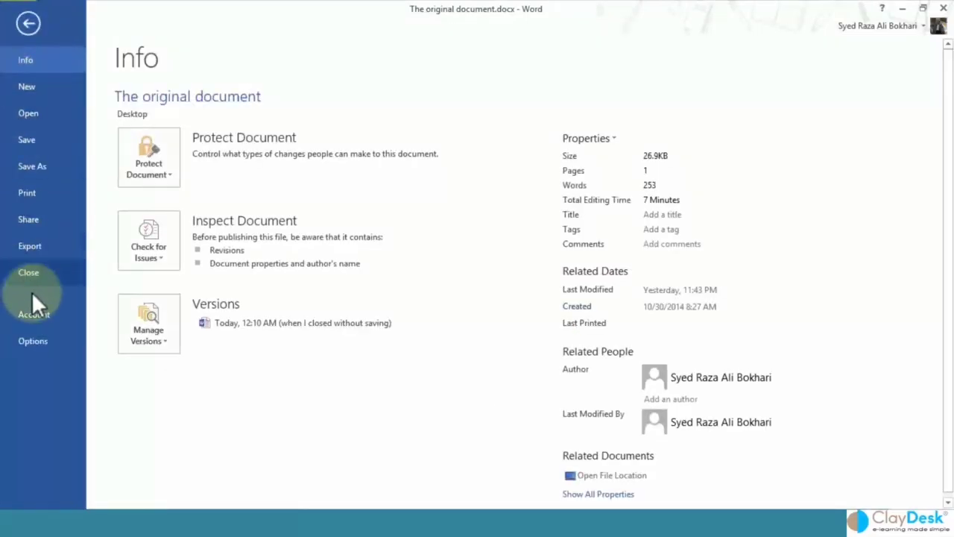
click(49, 344)
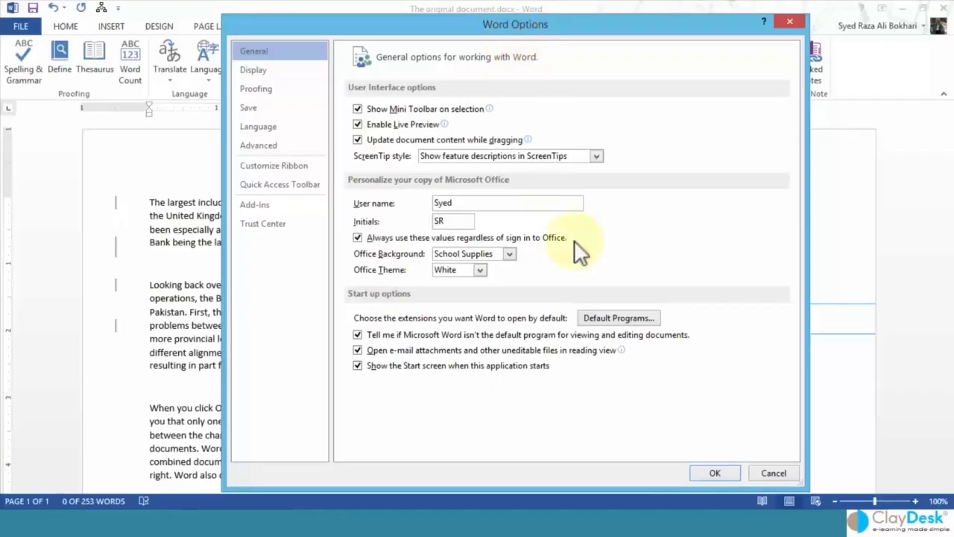
click(763, 471)
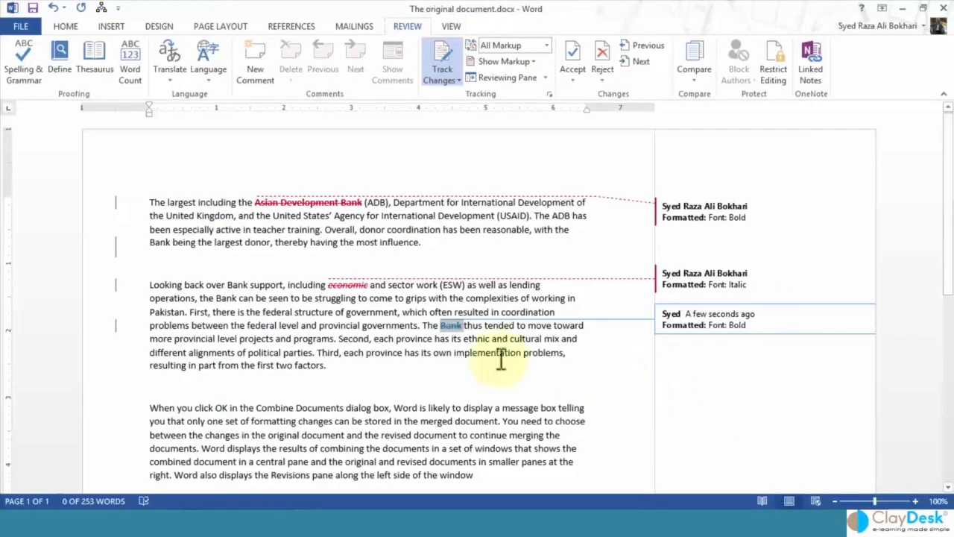
click(372, 325)
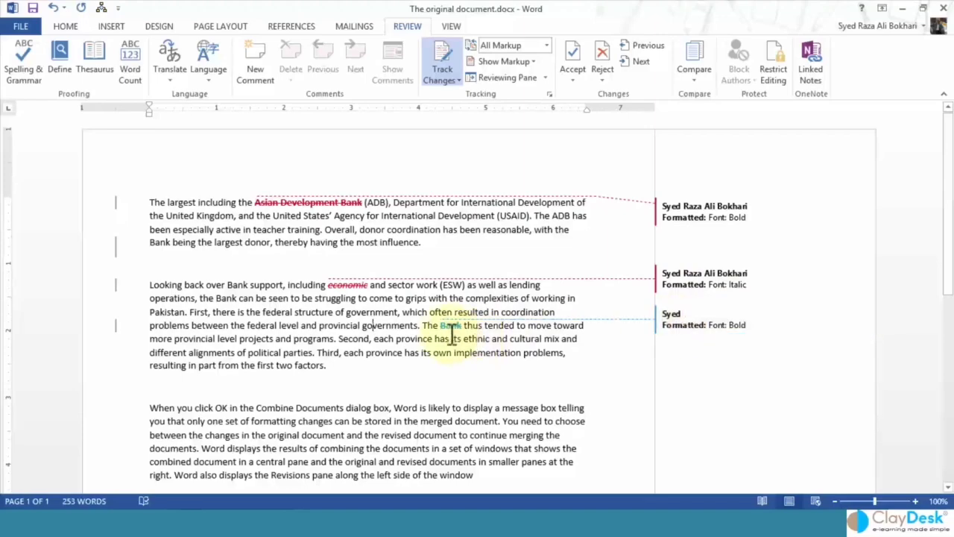
mouse_move(447, 331)
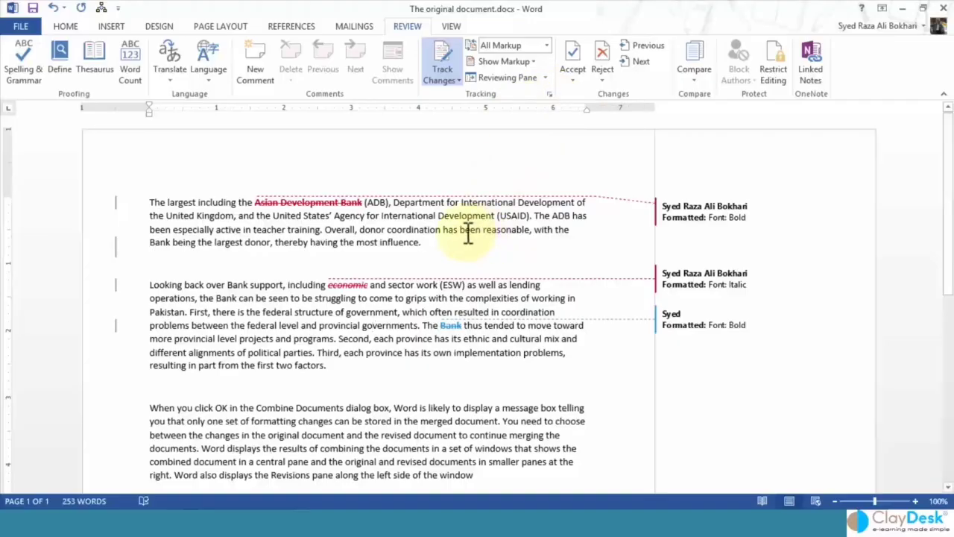
click(547, 47)
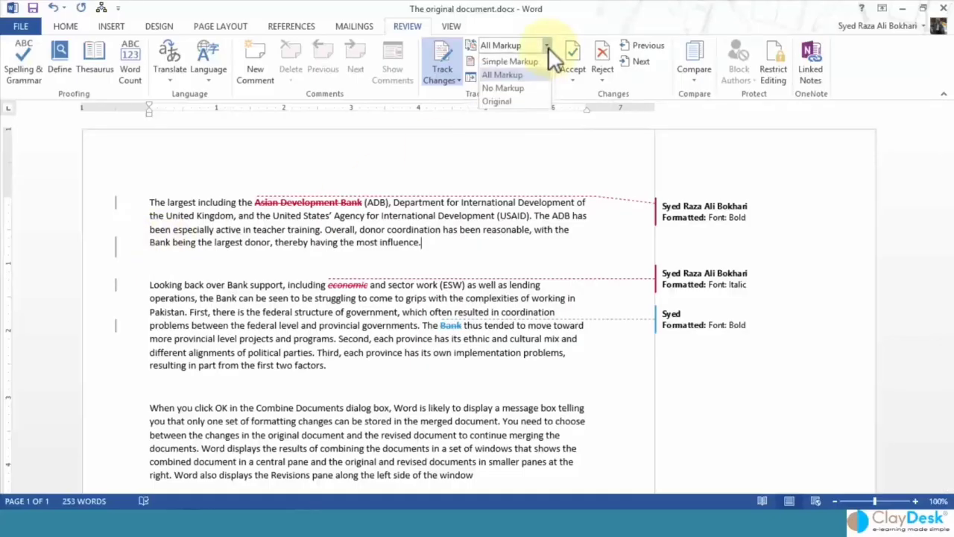
click(507, 74)
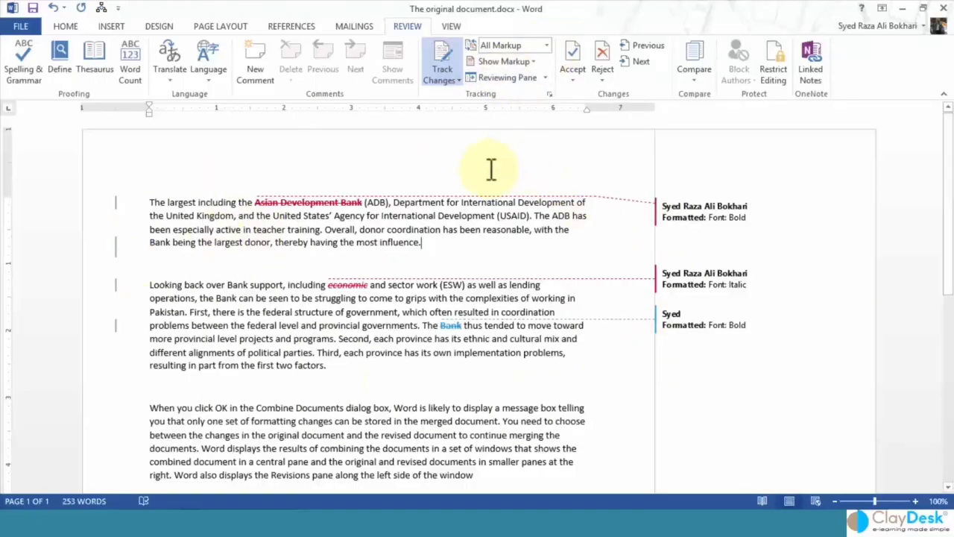
click(547, 45)
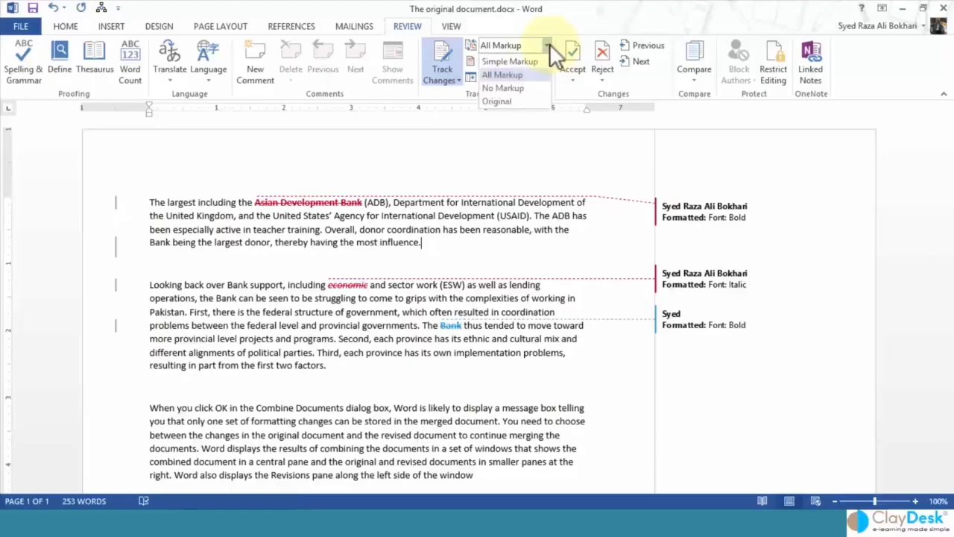
click(532, 59)
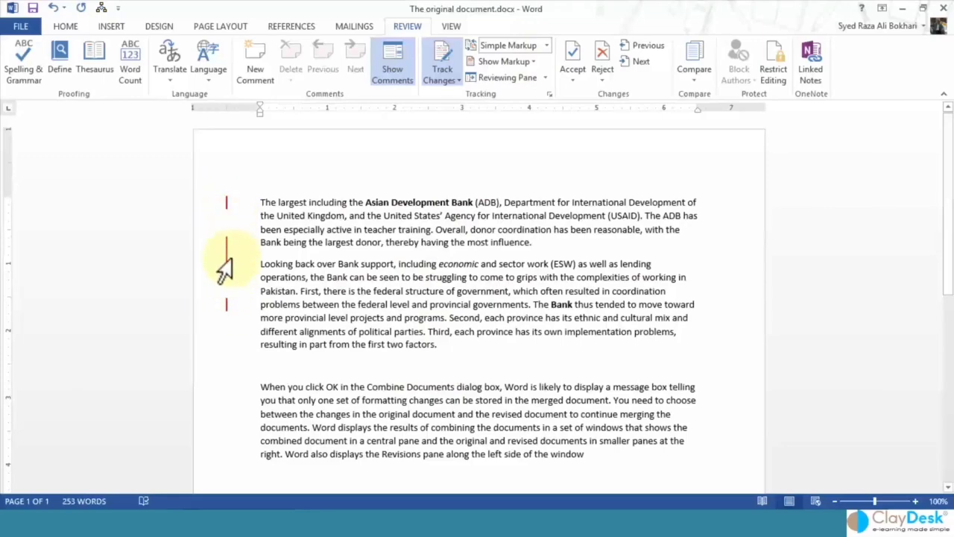
click(549, 47)
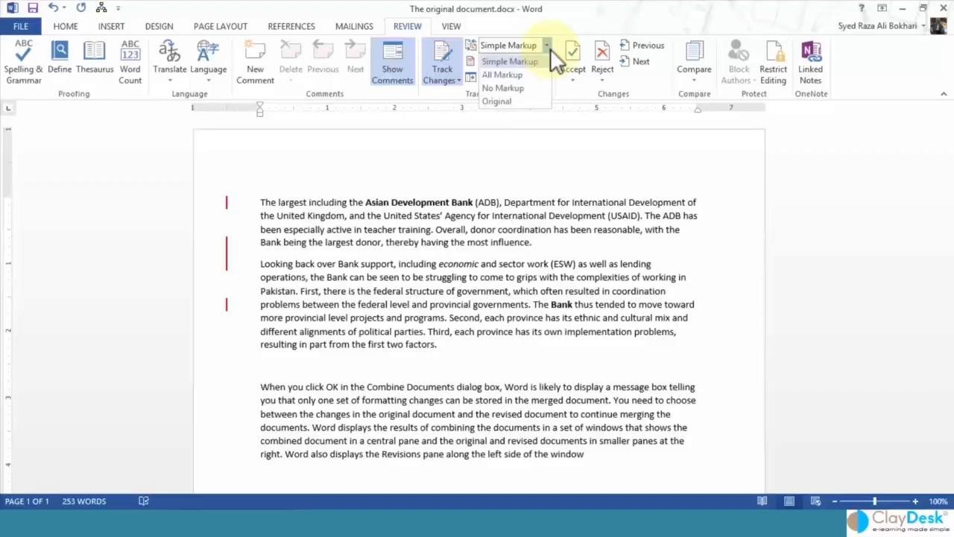
click(515, 88)
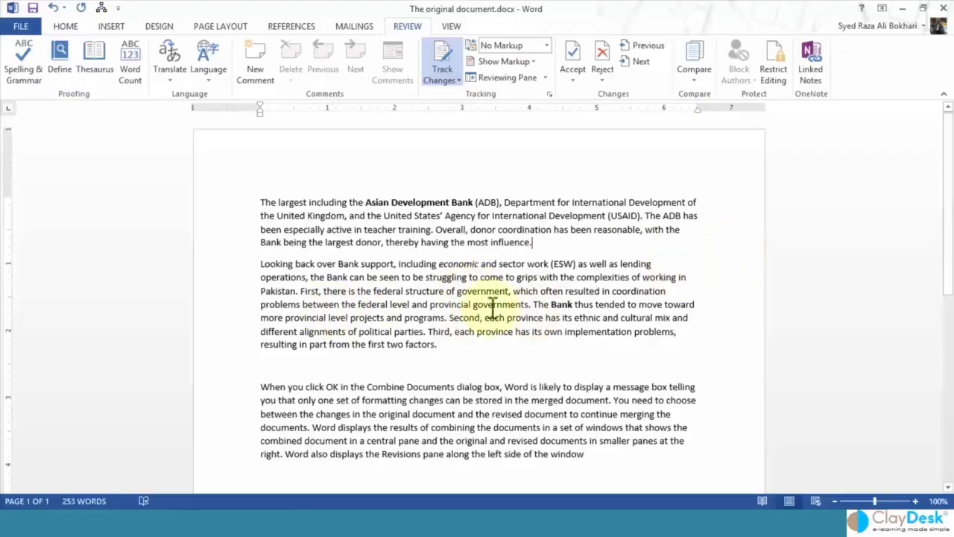
click(546, 46)
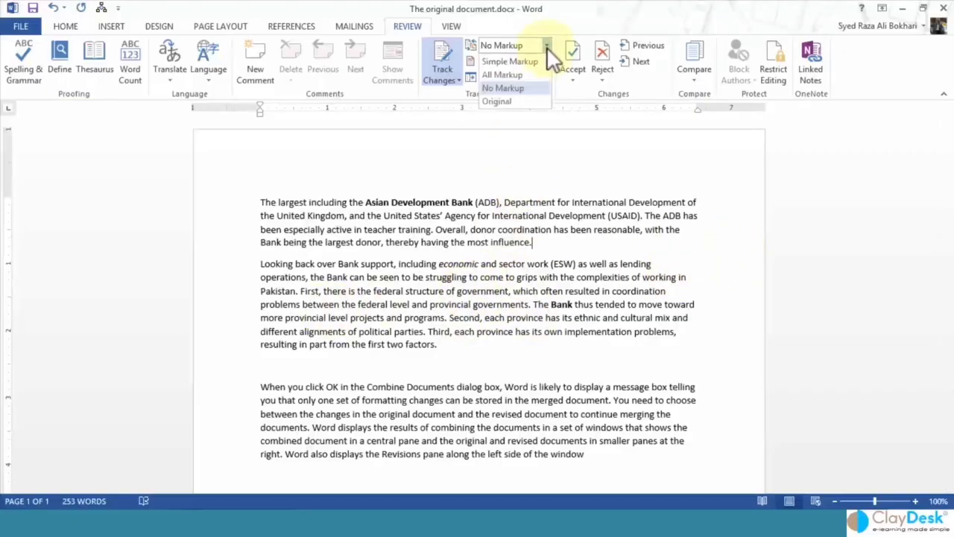
click(521, 102)
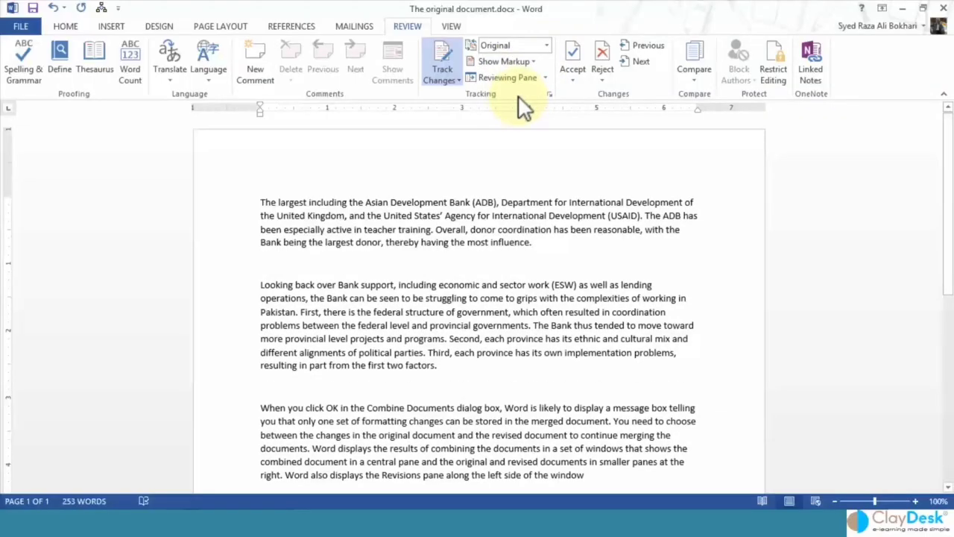
click(548, 46)
click(548, 46)
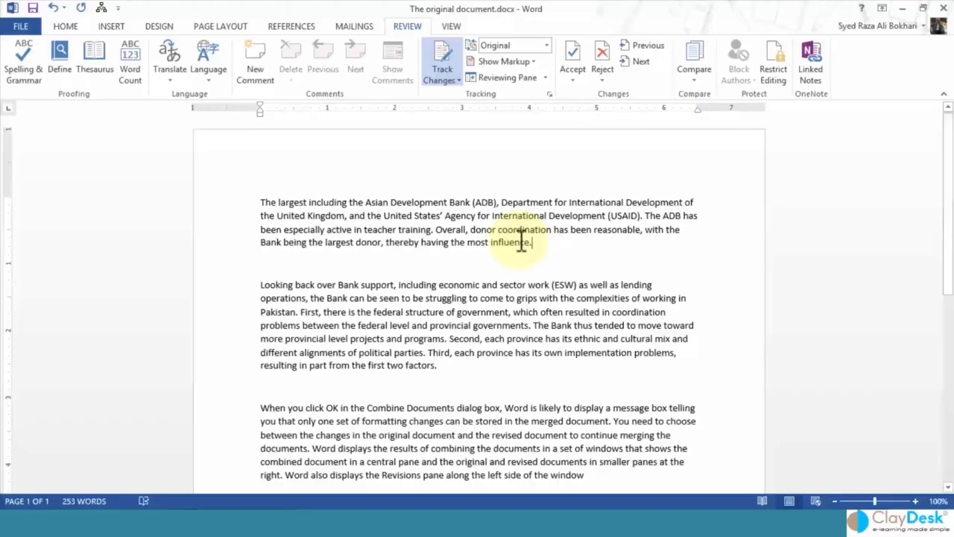
click(548, 46)
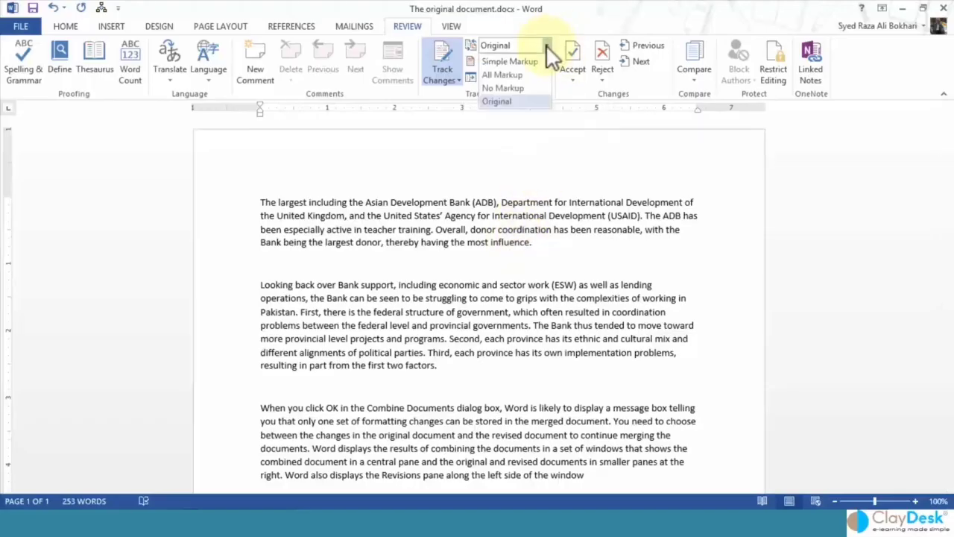
click(511, 74)
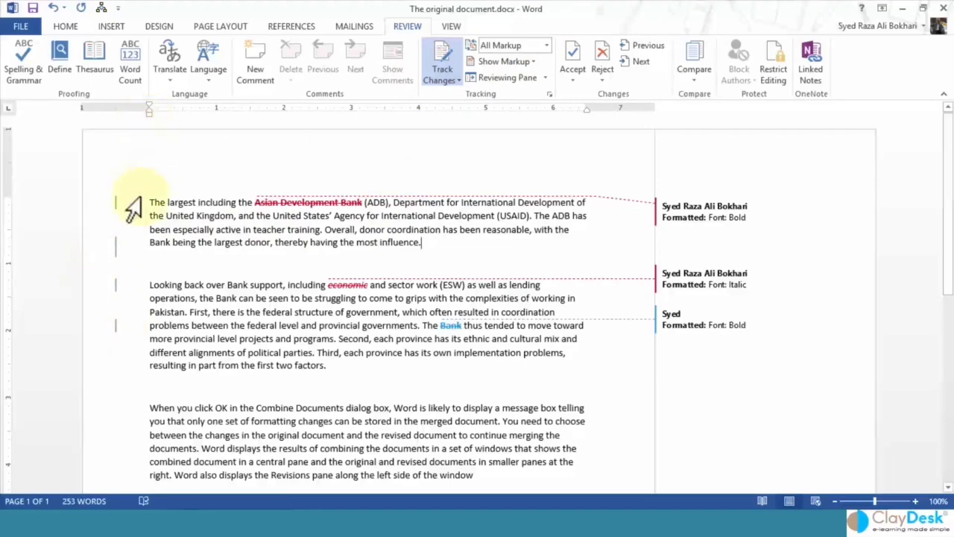
click(103, 250)
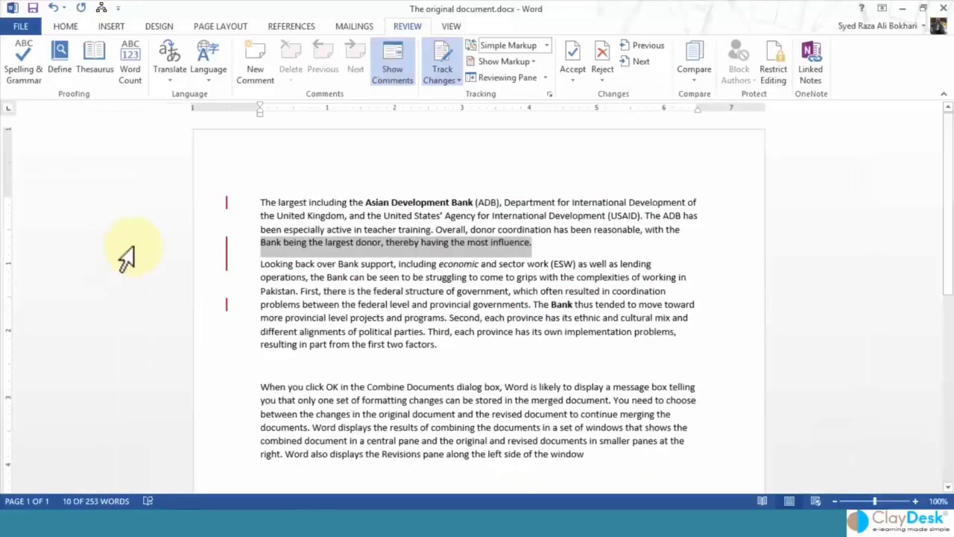
click(316, 265)
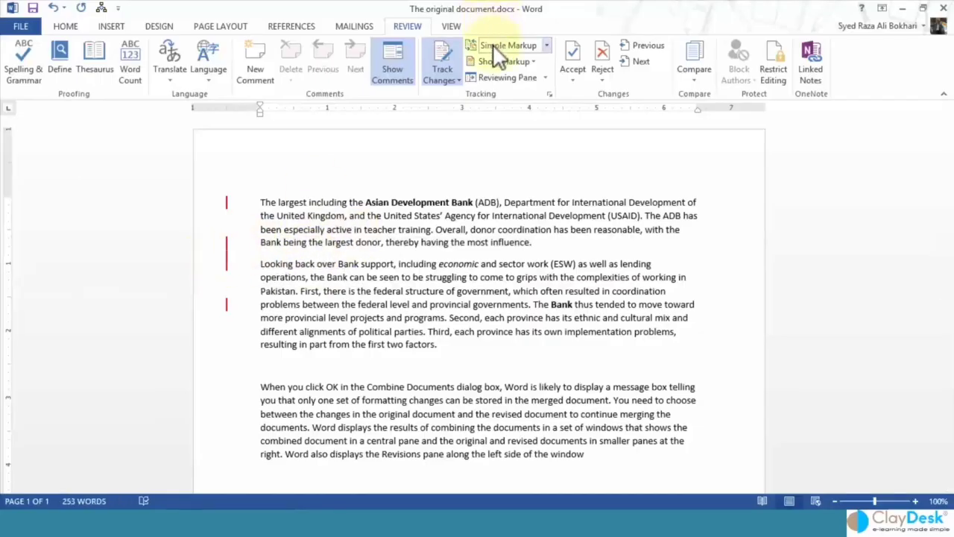
click(226, 258)
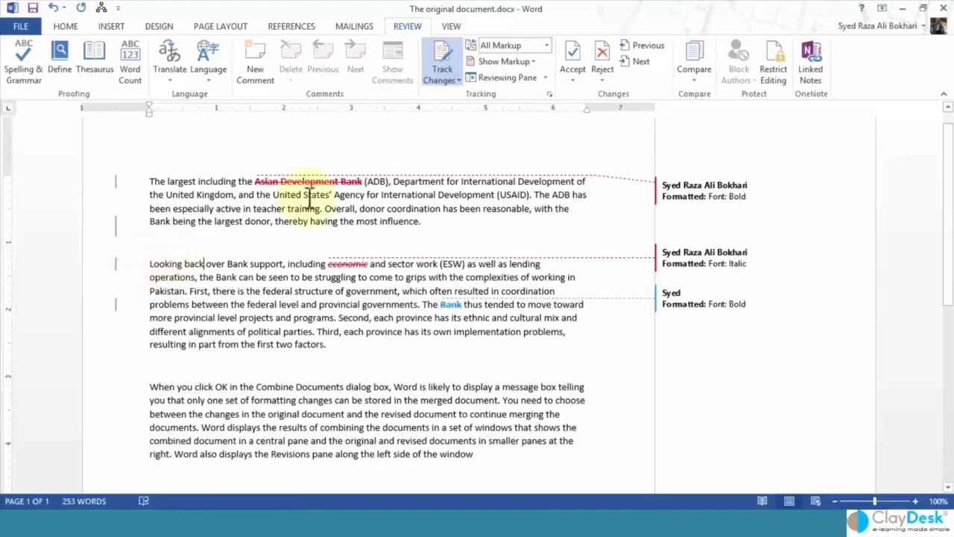
Set Changed lines to Right border in Advanced Track Changes Options and confirm both dialogs.
click(550, 93)
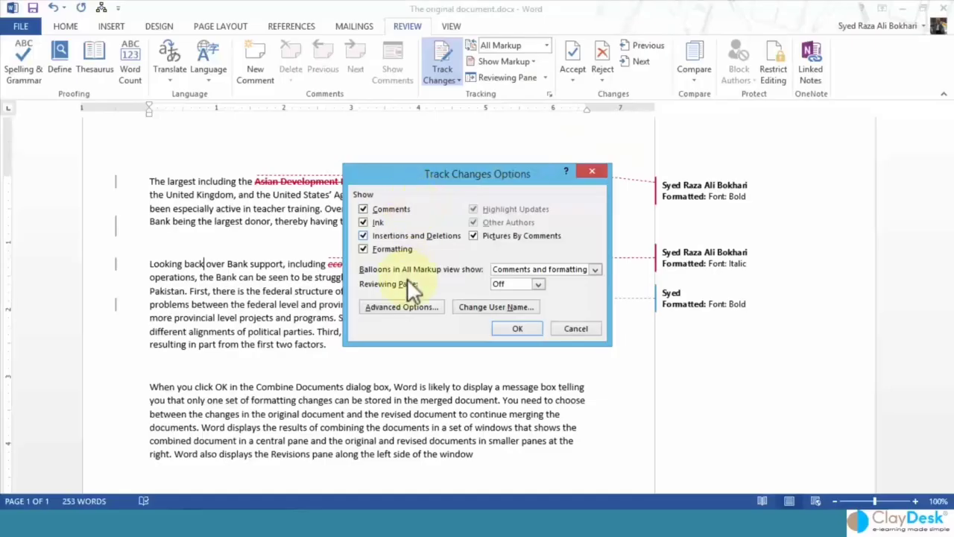
click(399, 307)
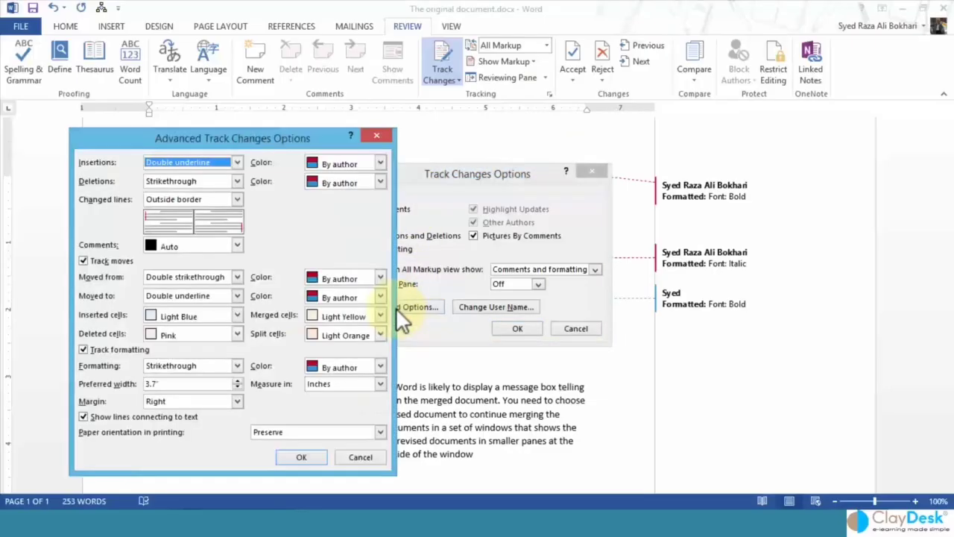
drag(244, 136, 455, 123)
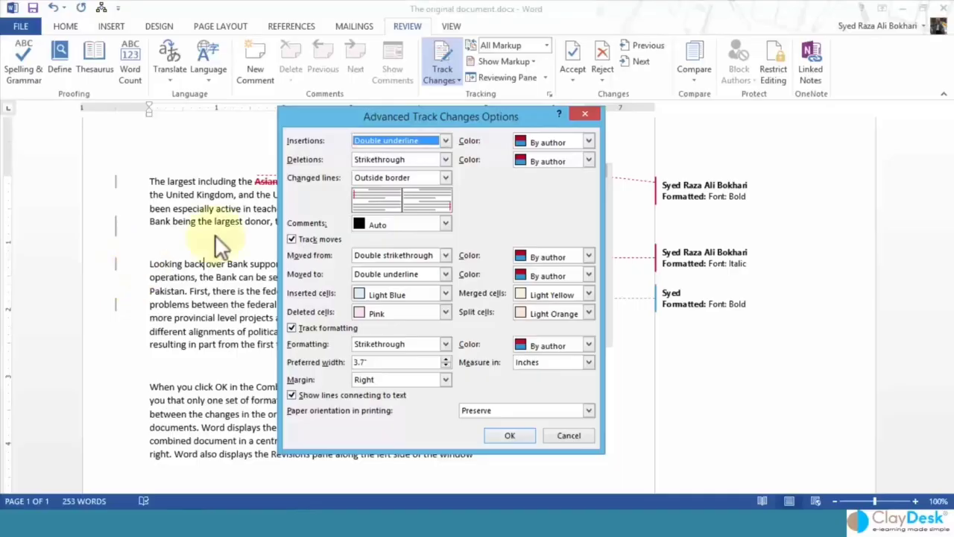
click(445, 177)
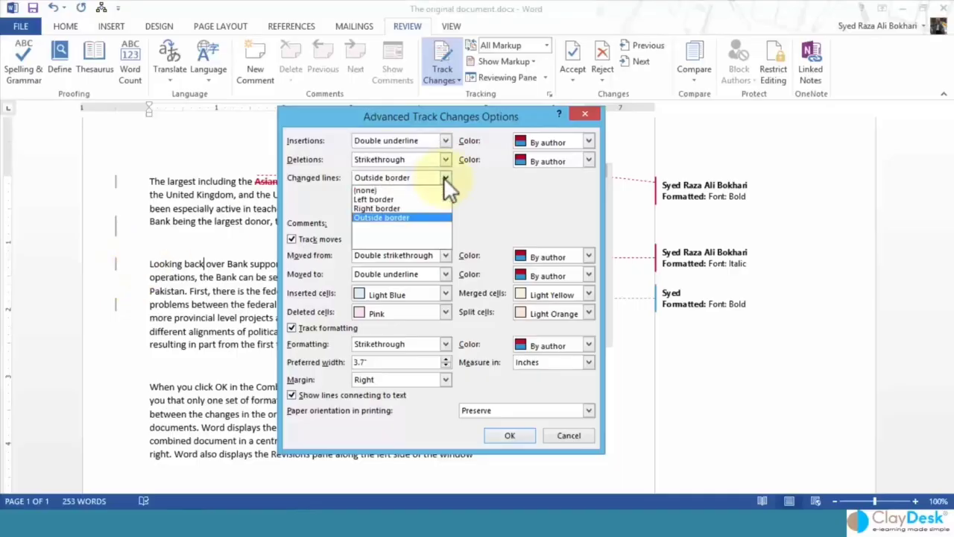
click(418, 206)
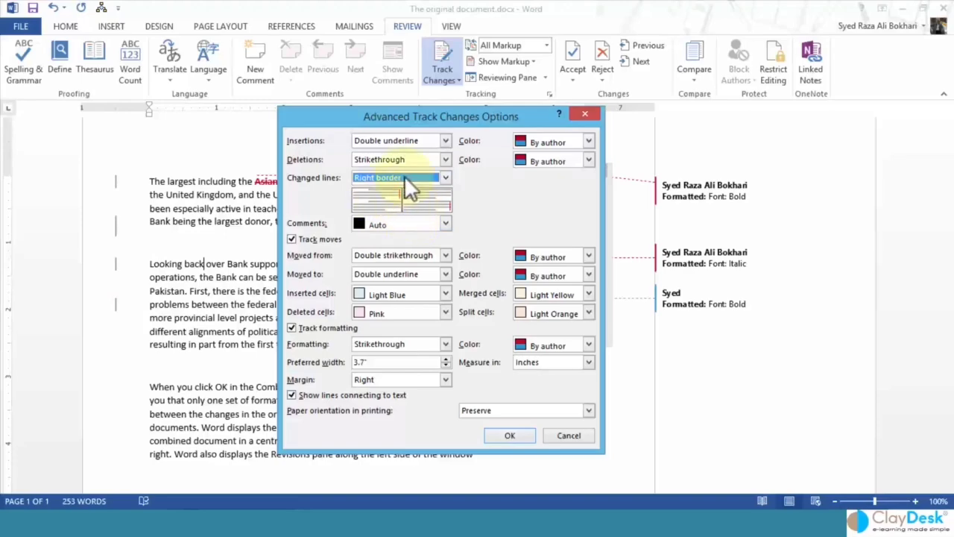
click(500, 435)
click(513, 327)
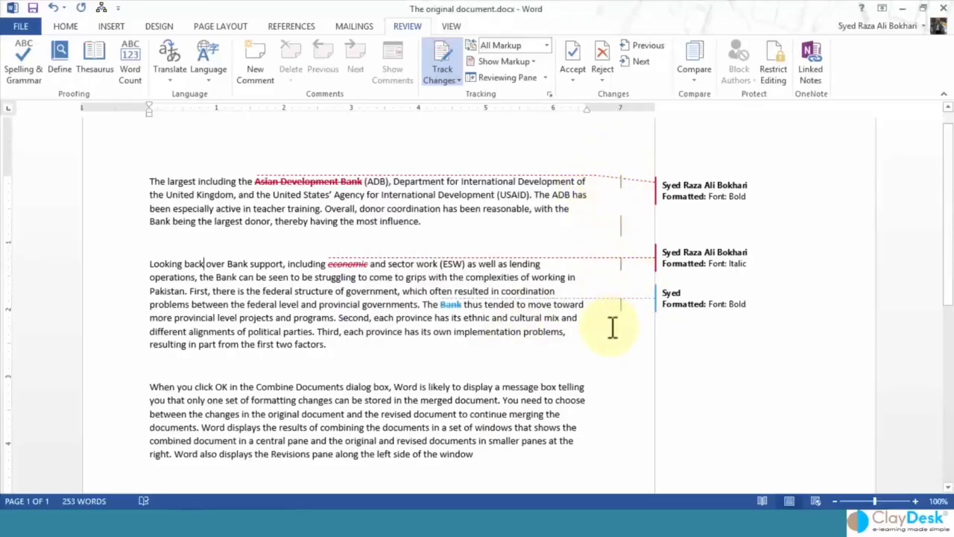
click(622, 230)
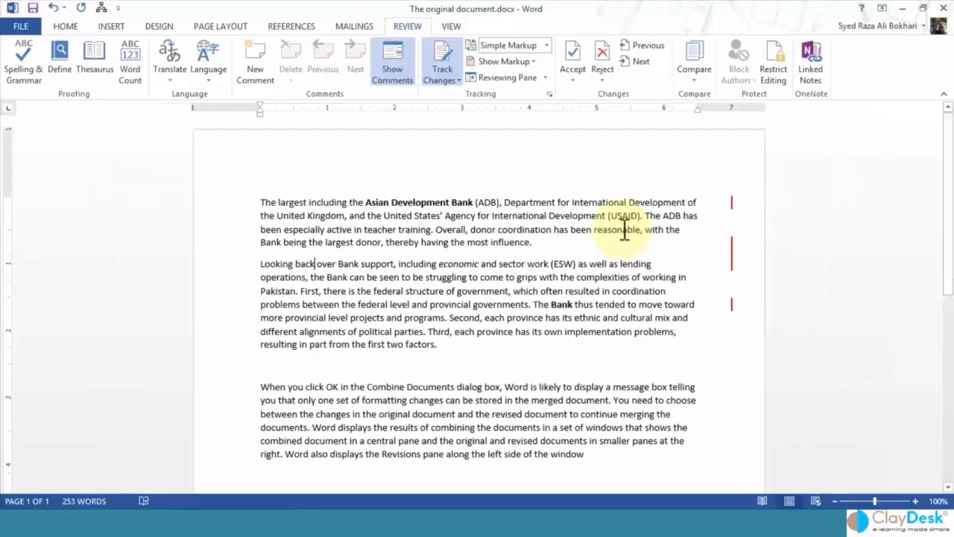
click(731, 250)
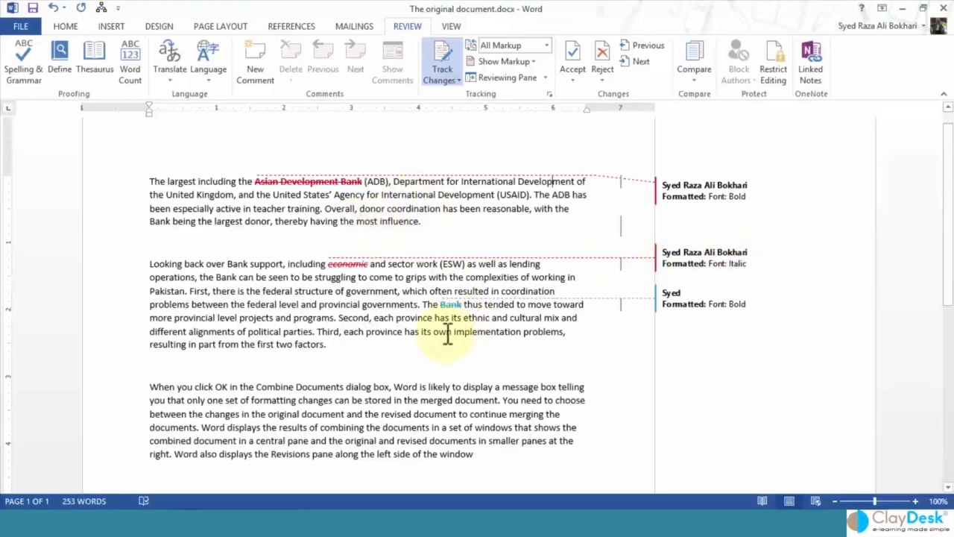
Add the comment 'Please make this bold' to the word problems.
drag(454, 335, 548, 344)
click(564, 333)
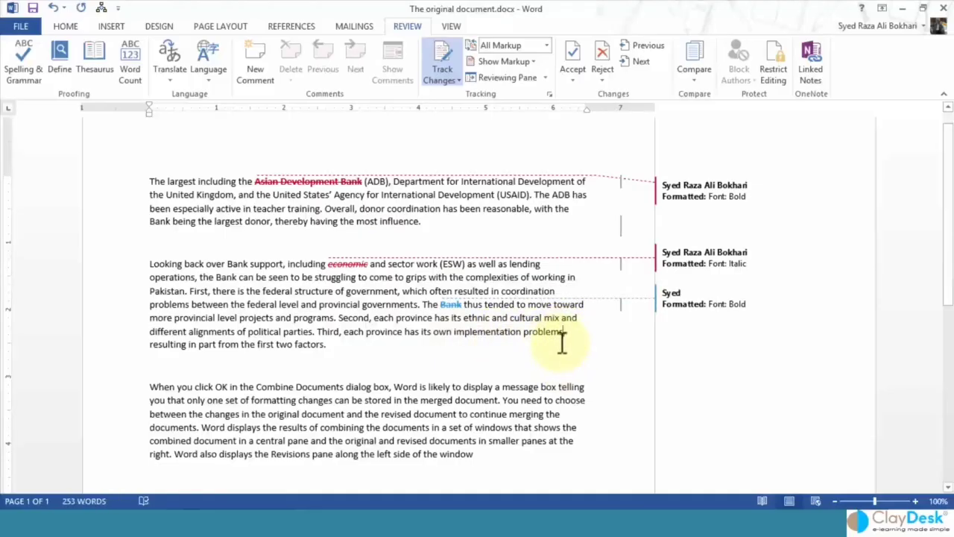
click(257, 68)
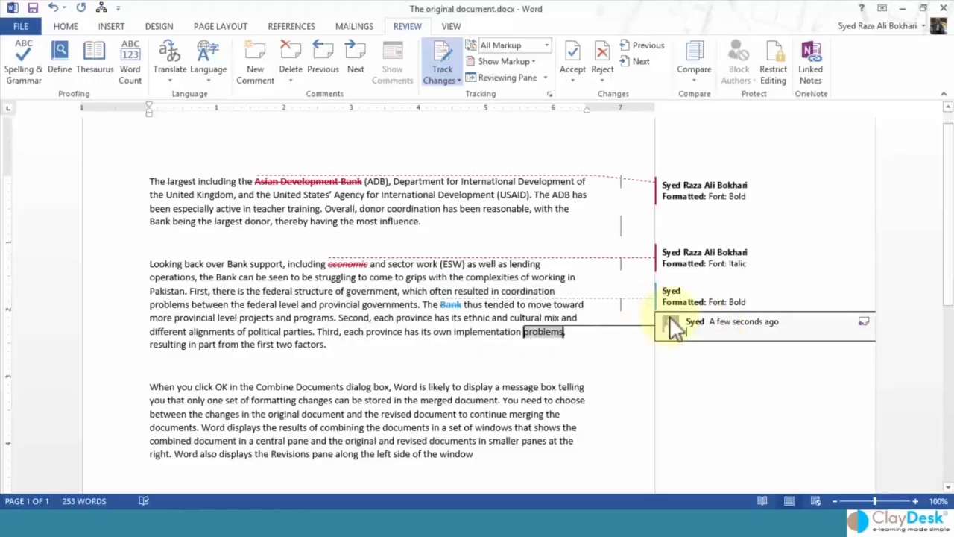
mouse_move(670, 319)
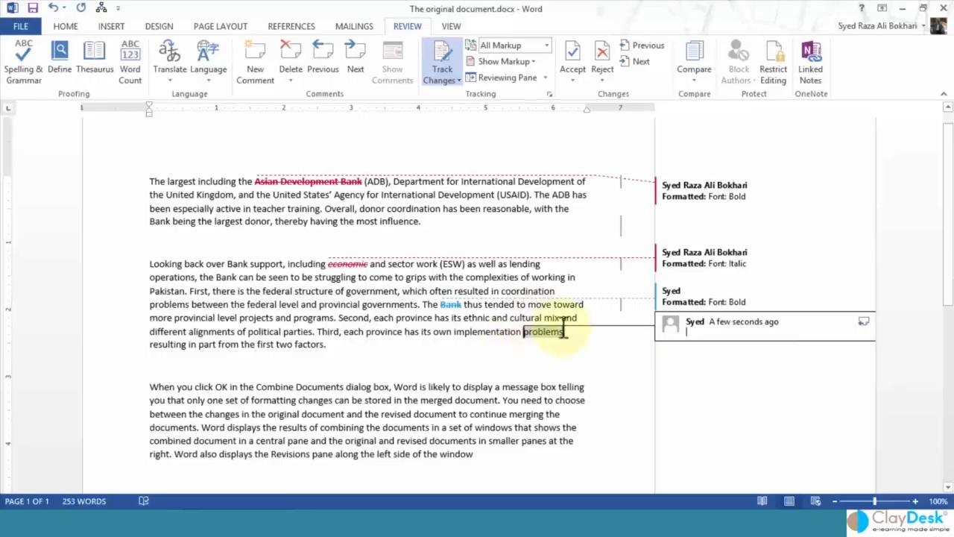
mouse_move(534, 331)
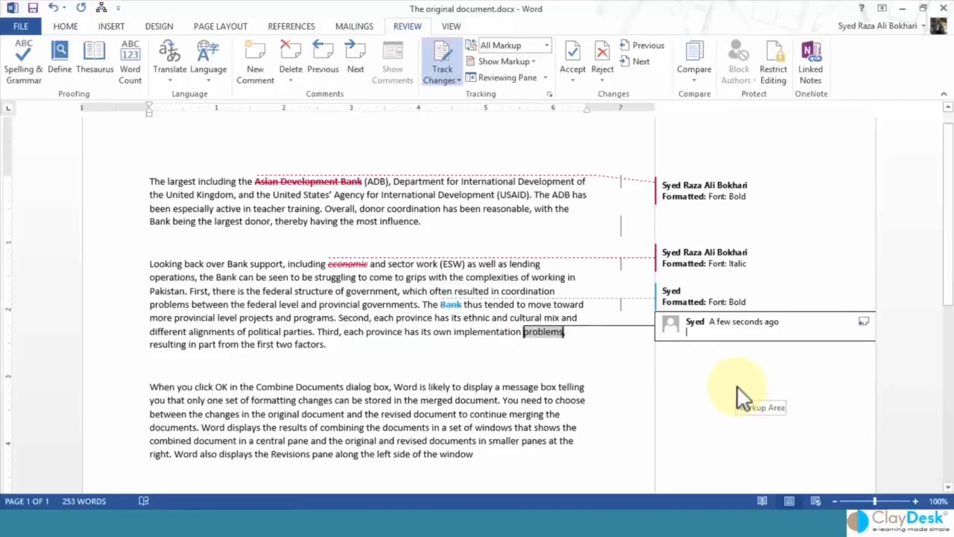
text(Please m)
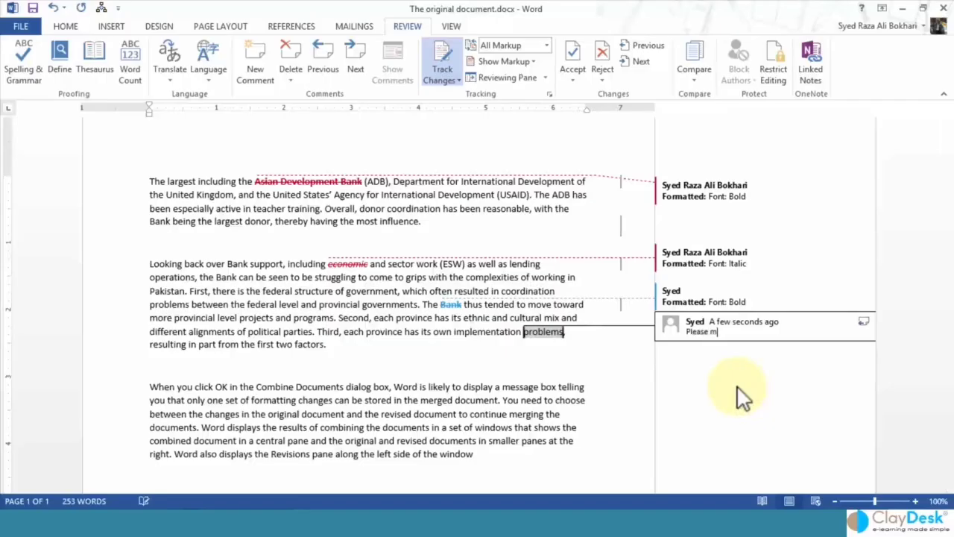
text(ake this)
text( bolb)
key(BackSpace)
key(BackSpace)
text(ld)
click(531, 358)
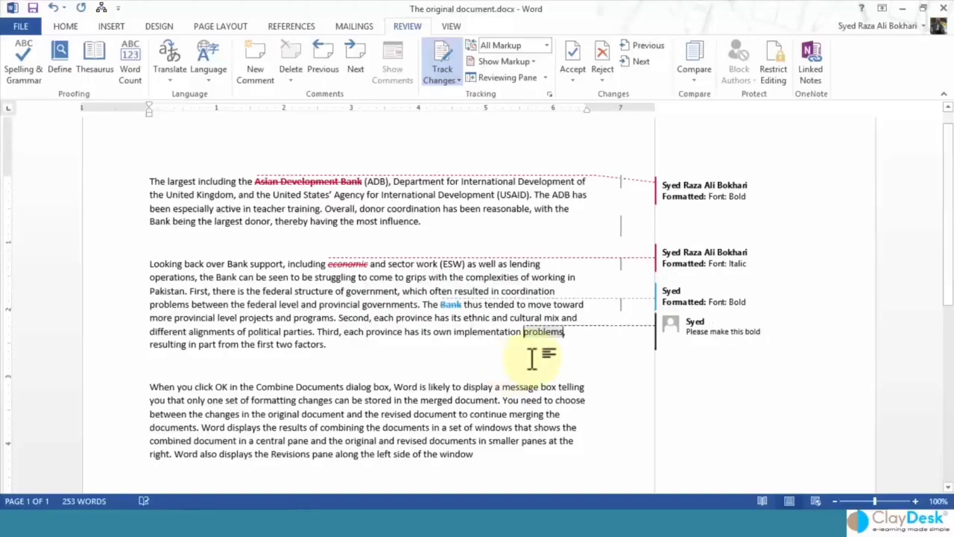
Reply to that comment with 'Also make this italic'.
click(735, 334)
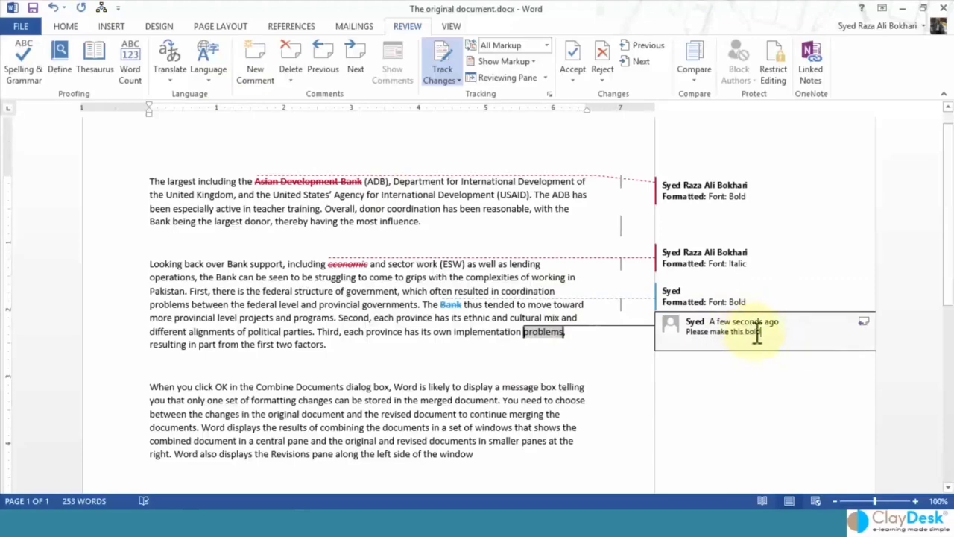
click(252, 69)
text(Also make t)
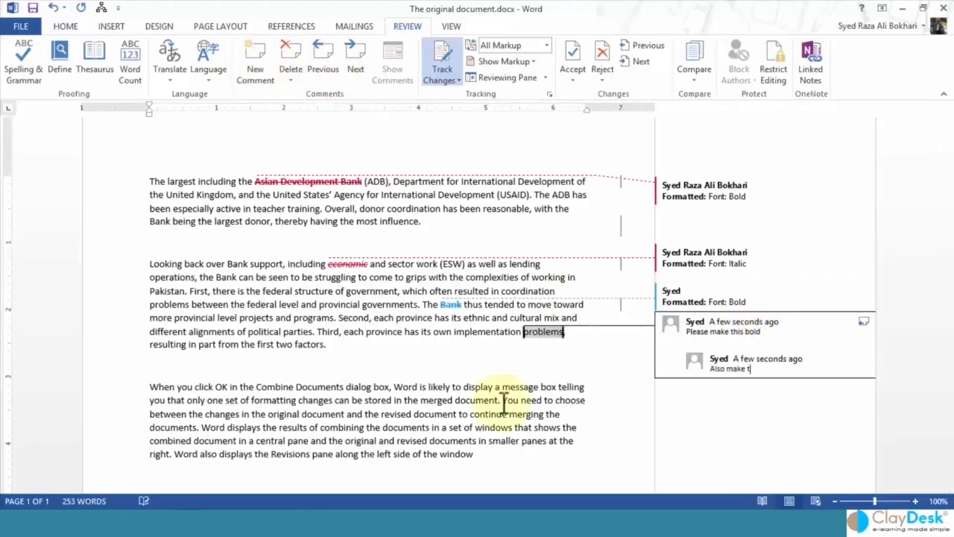
text(his italic)
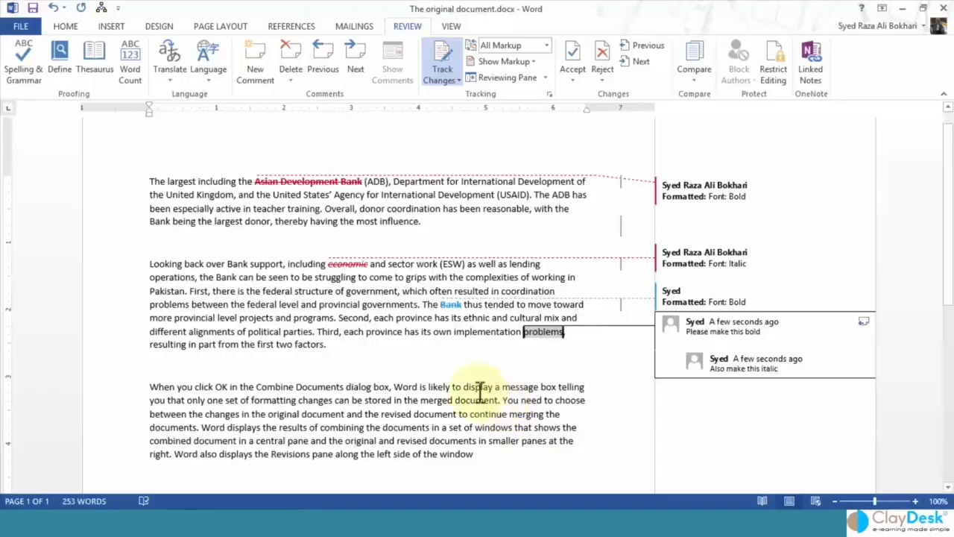
click(513, 375)
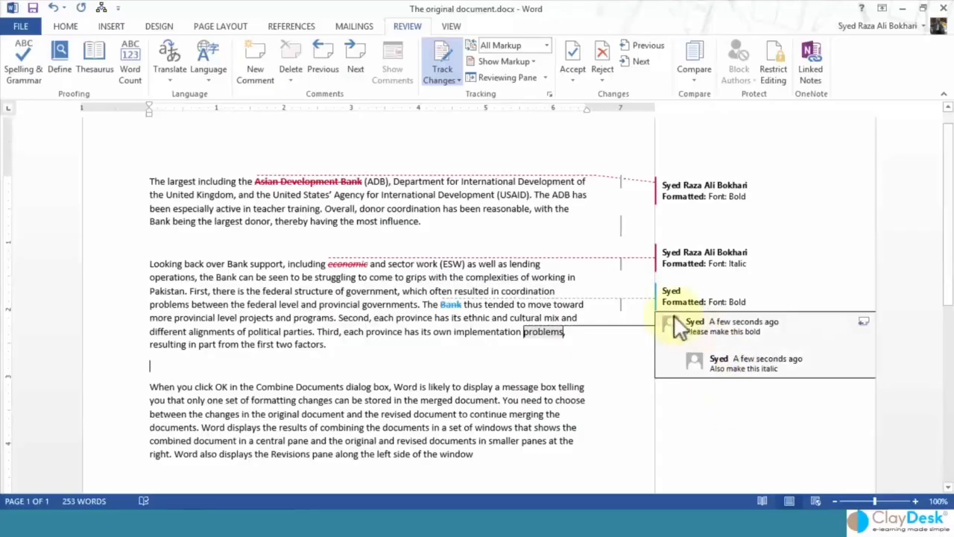
mouse_move(690, 369)
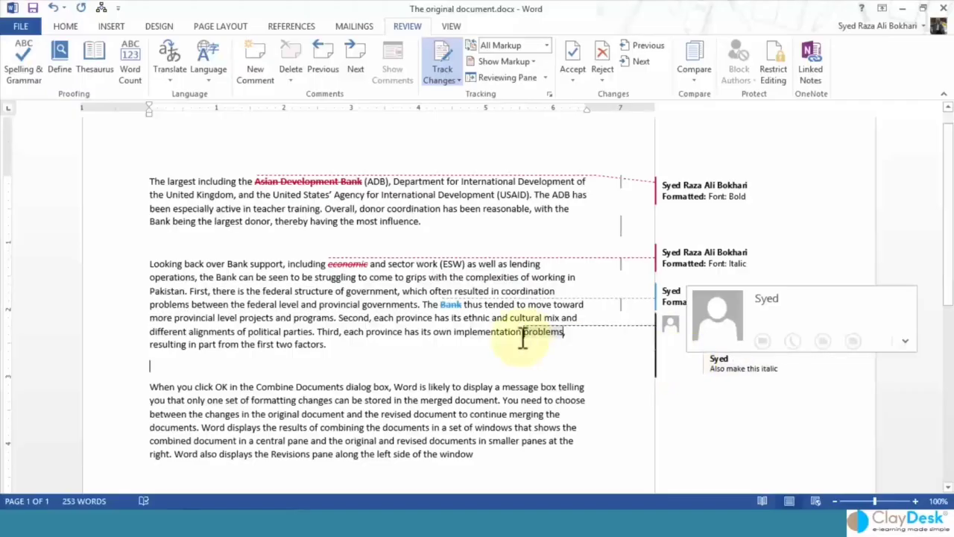
click(351, 400)
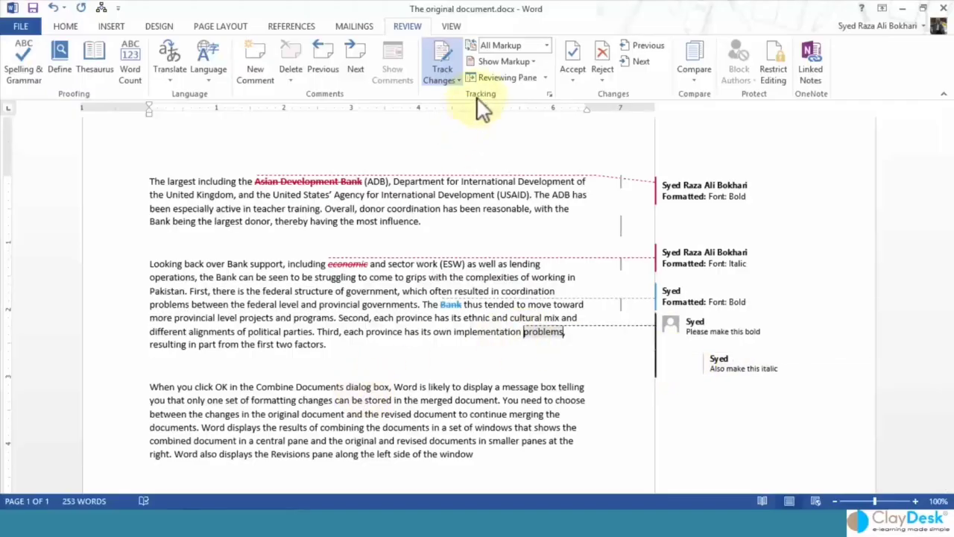
click(547, 79)
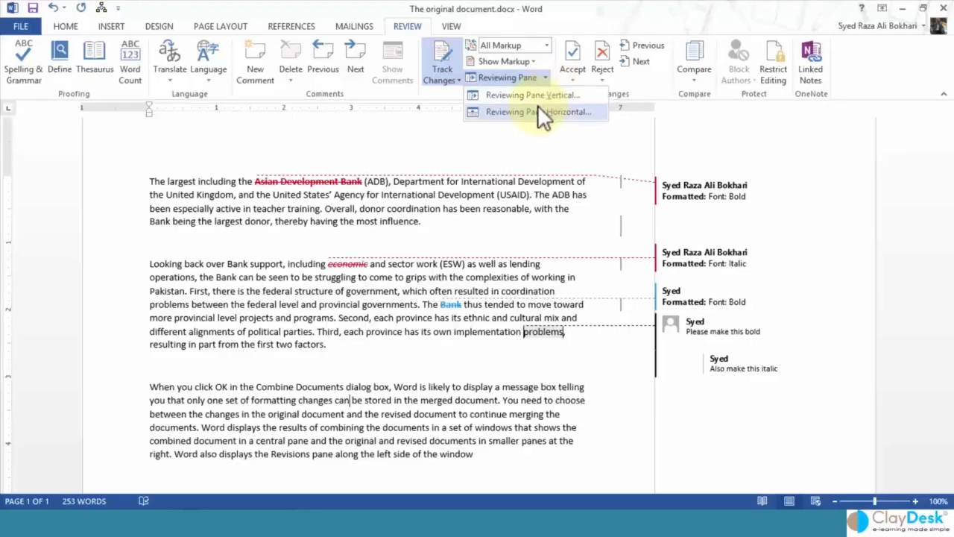
click(512, 97)
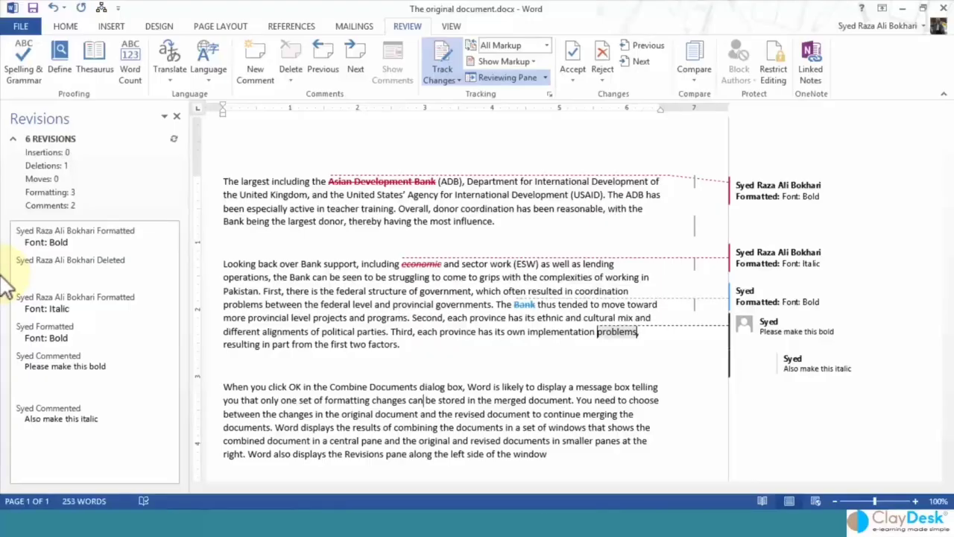
click(176, 116)
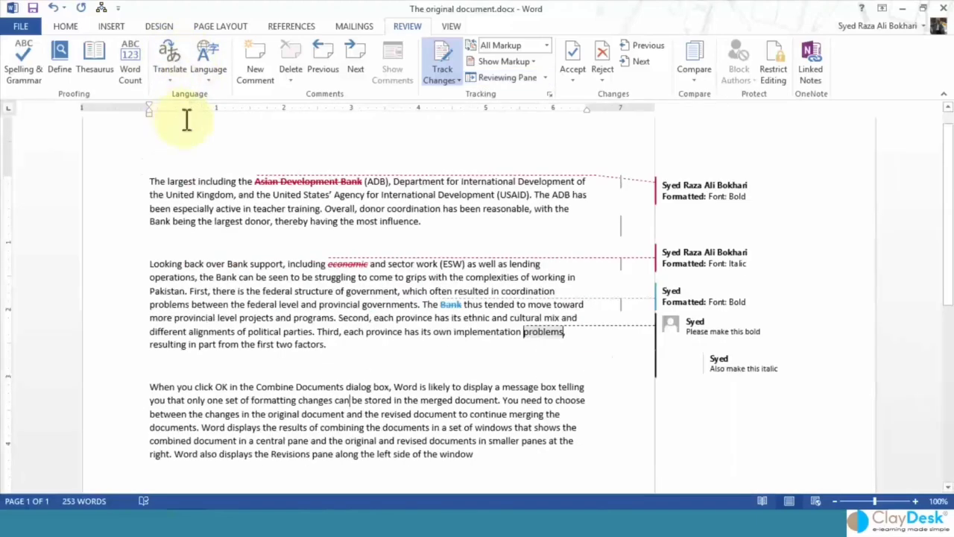
click(545, 79)
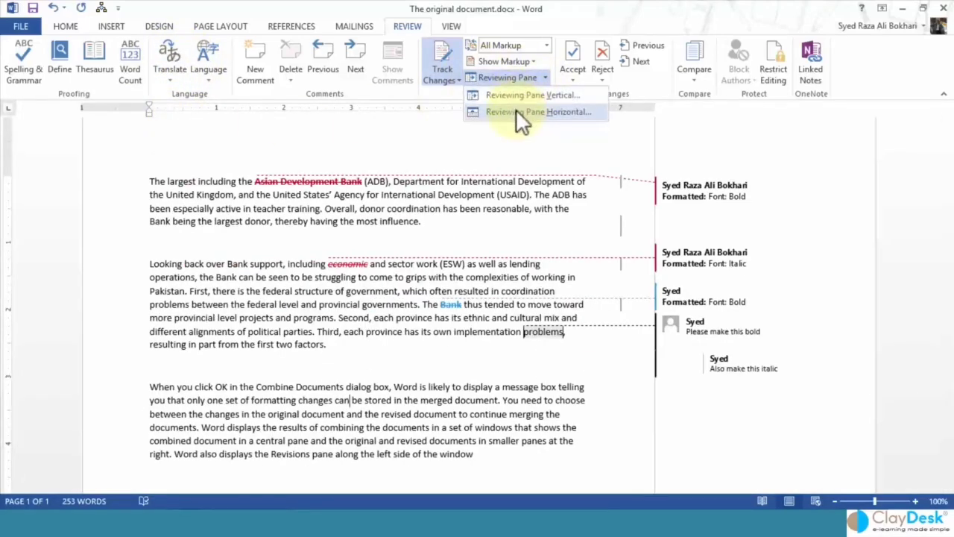
click(519, 113)
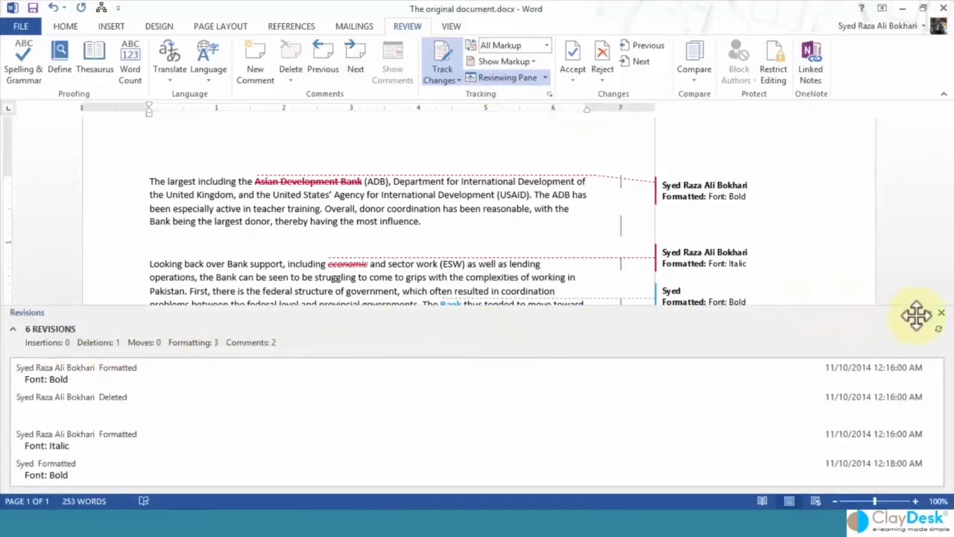
Close the revisions list and turn comment display off, then back on, in Track Changes Options.
click(941, 313)
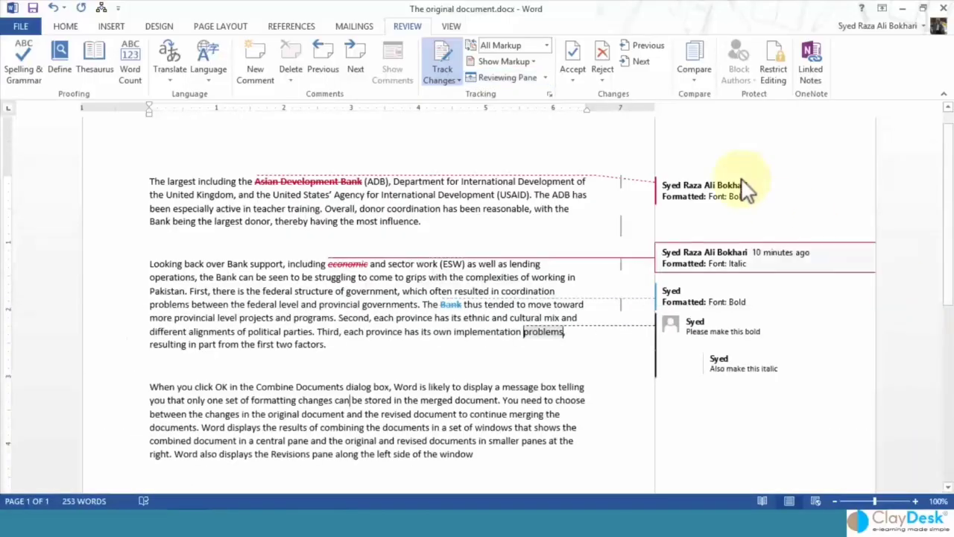
click(549, 95)
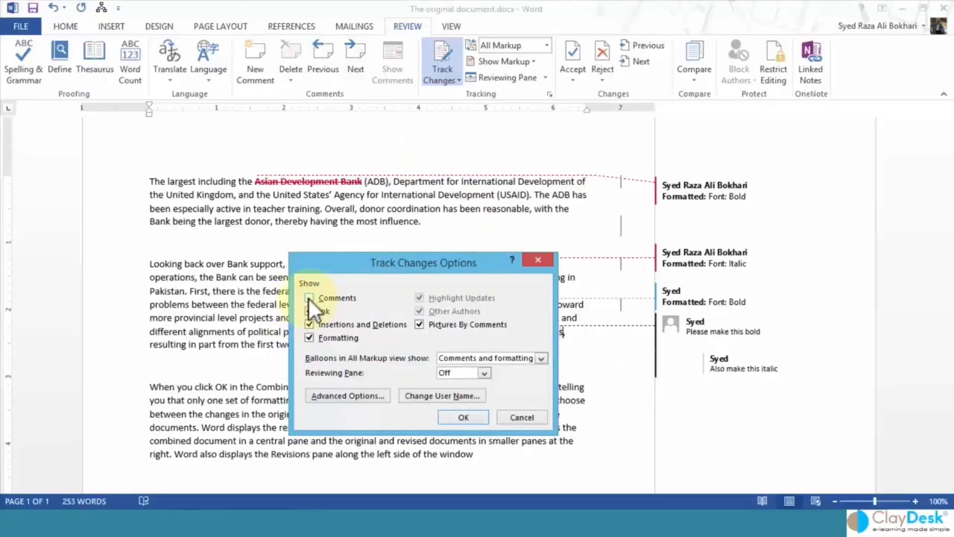
click(470, 417)
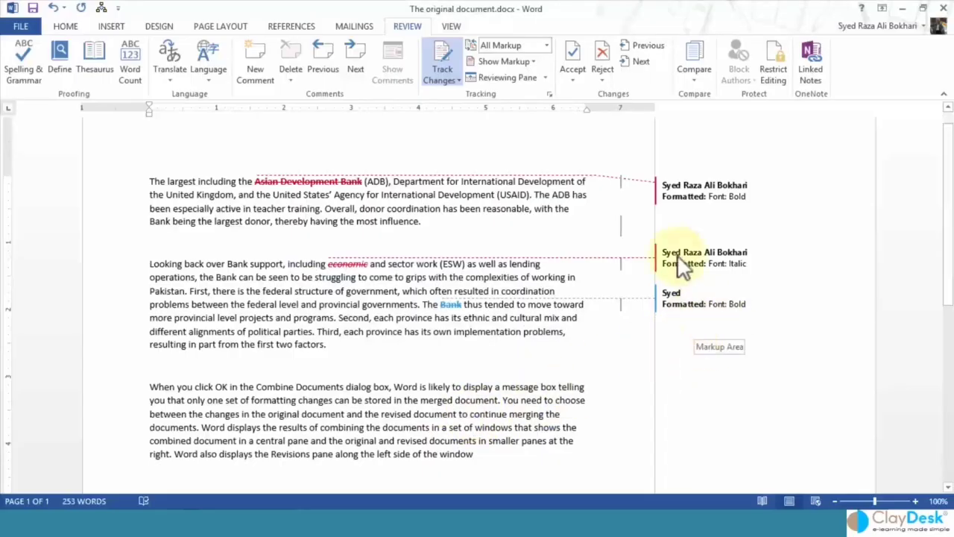
click(549, 94)
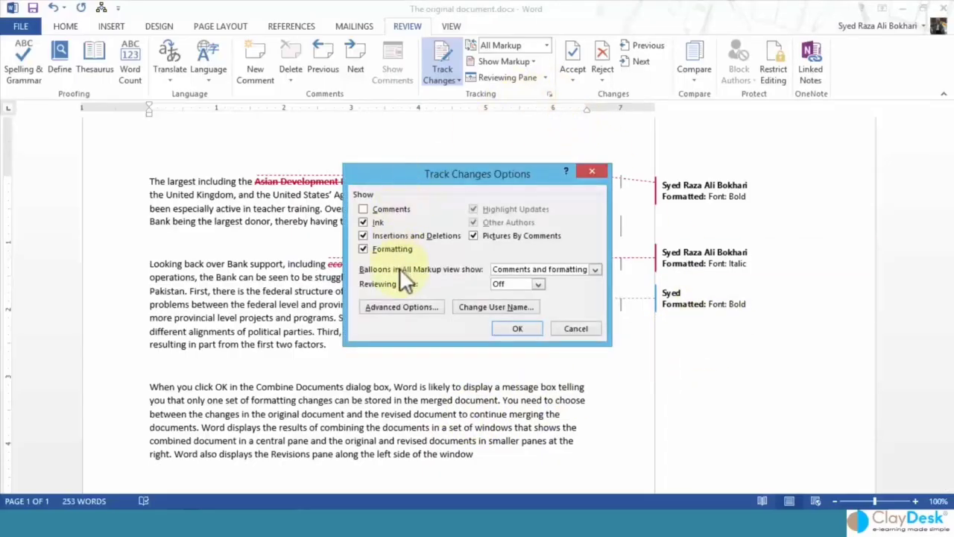
click(401, 208)
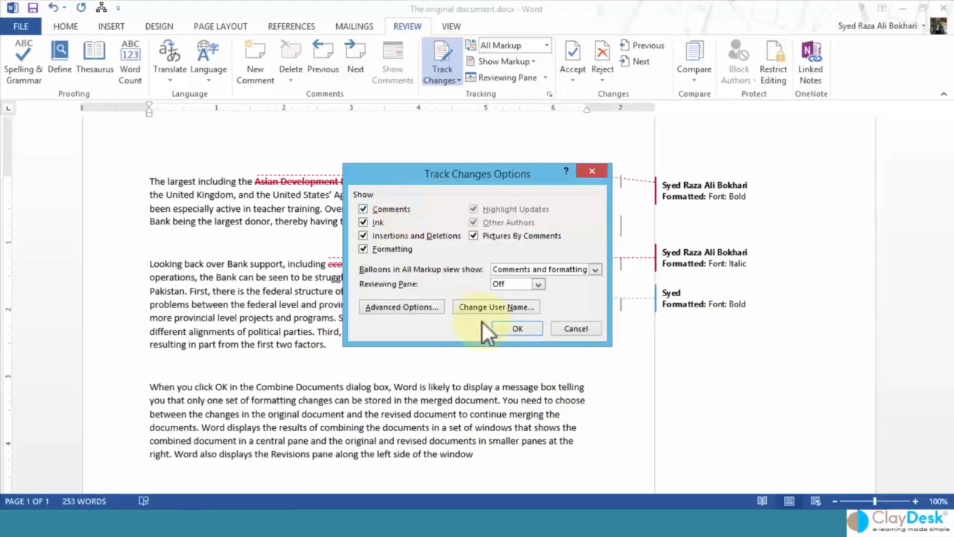
Set Deletions to # in Advanced Track Changes Options and confirm both dialogs.
click(414, 306)
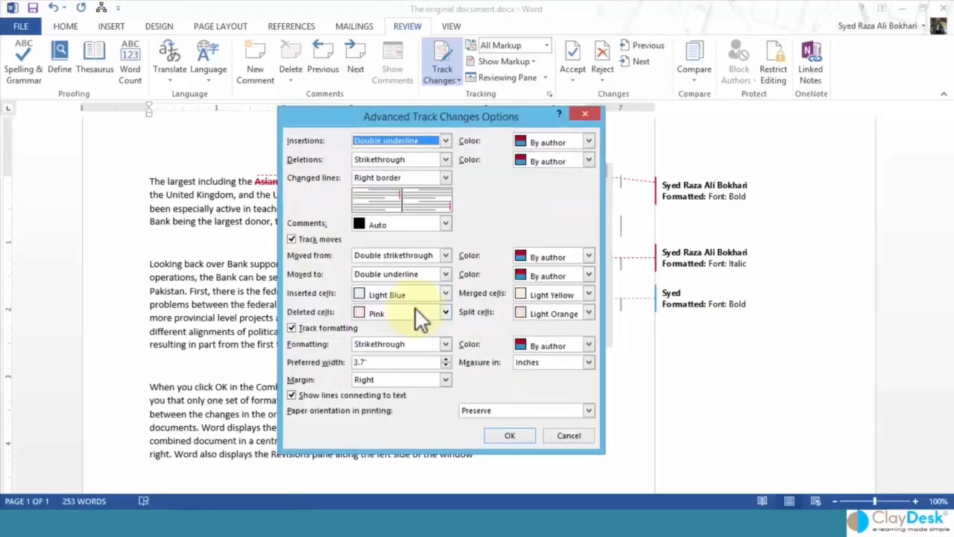
drag(389, 115, 322, 98)
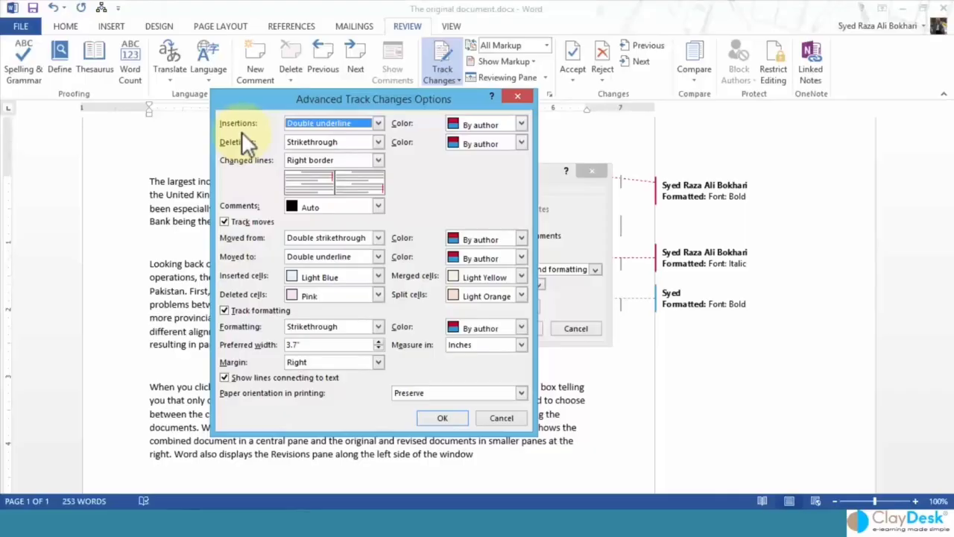
drag(260, 103, 426, 180)
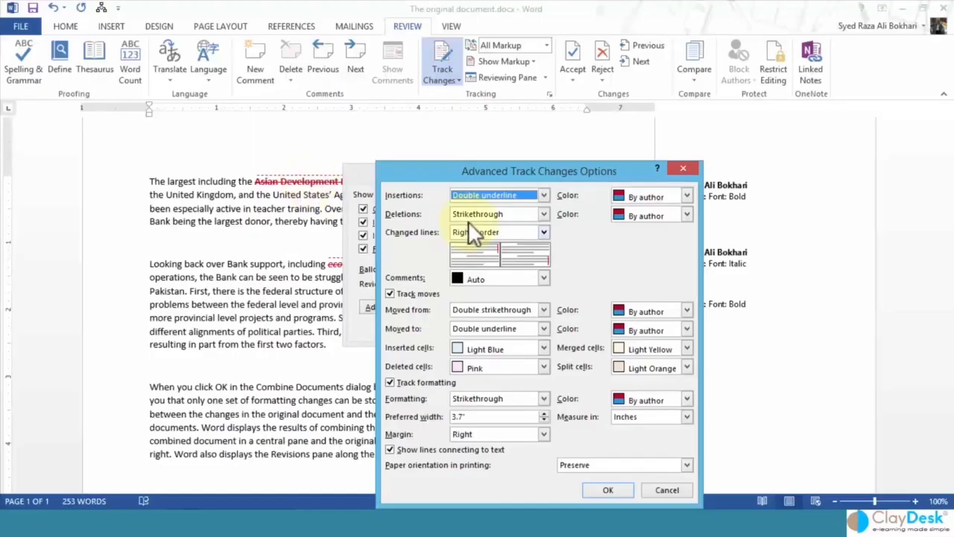
click(544, 215)
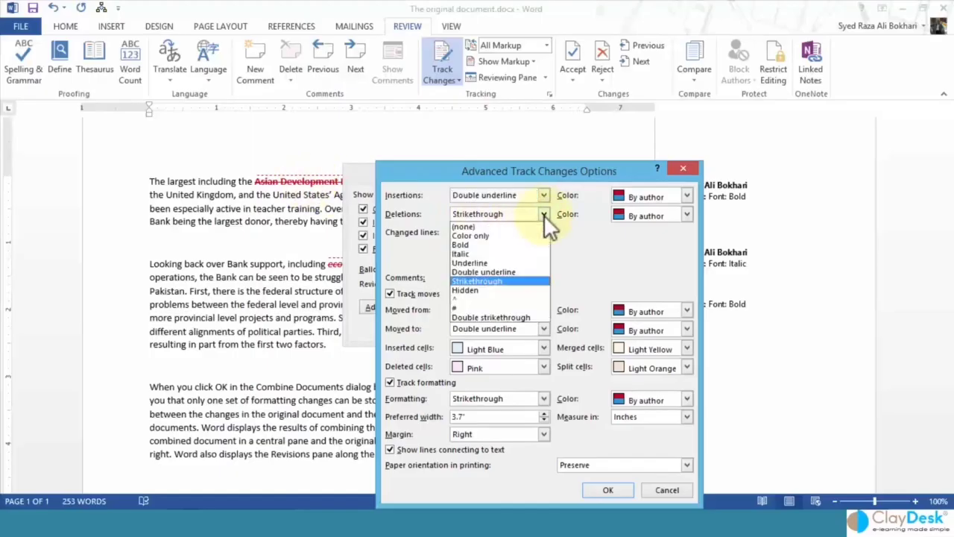
click(472, 307)
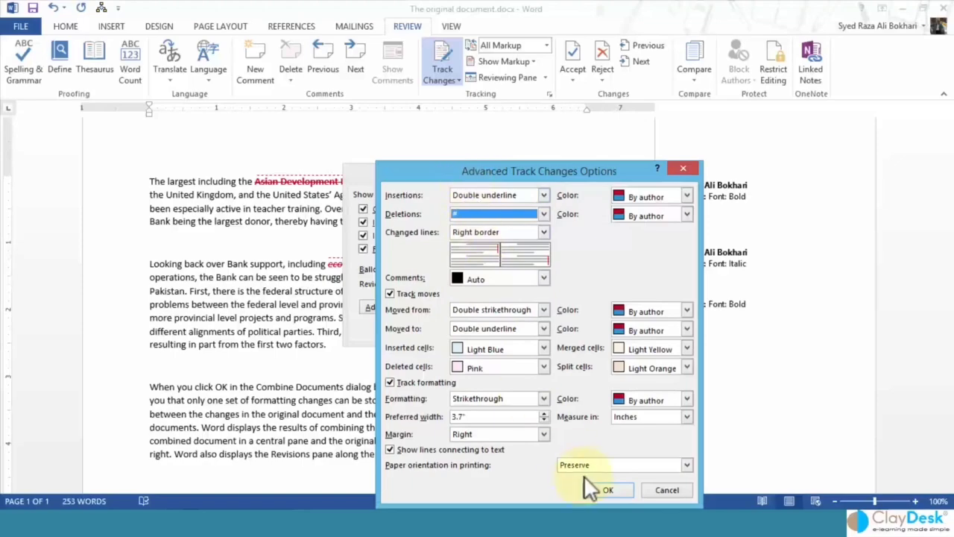
click(609, 490)
click(518, 328)
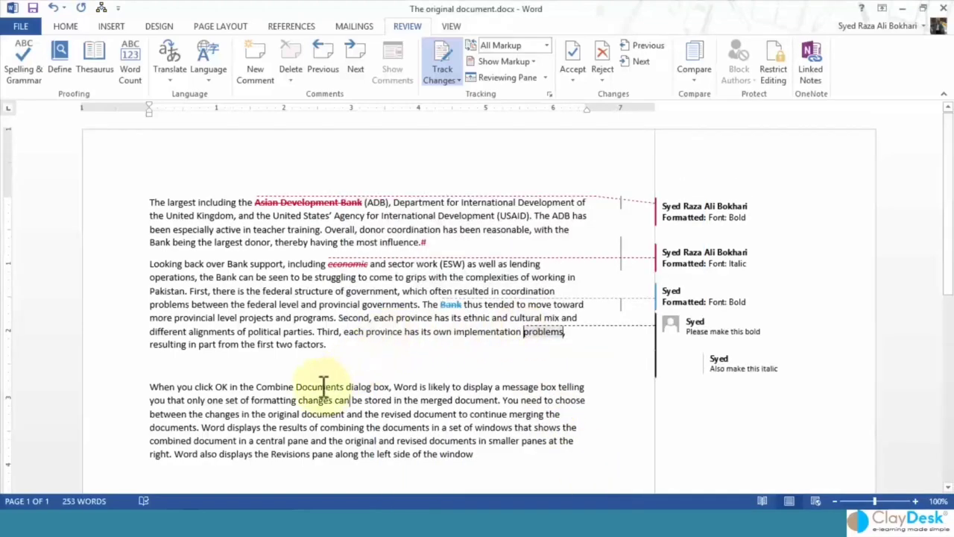
Delete 'Combine Documents' from the last paragraph as a tracked deletion shown as #.
drag(256, 386, 323, 384)
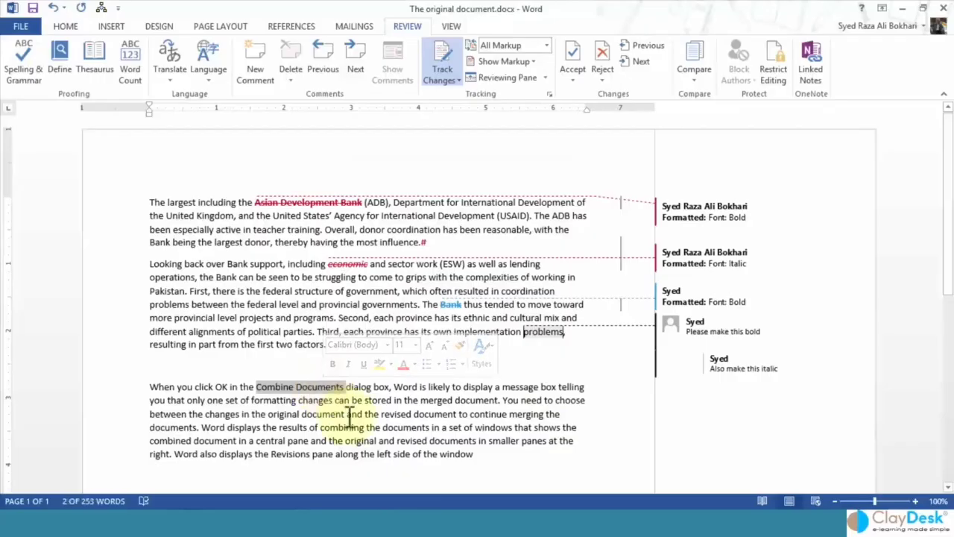
key(Delete)
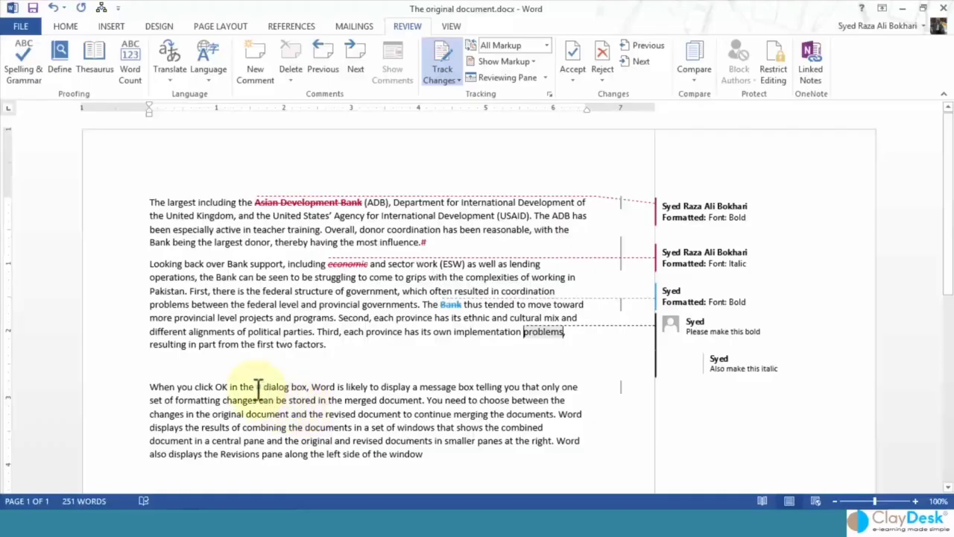
mouse_move(258, 386)
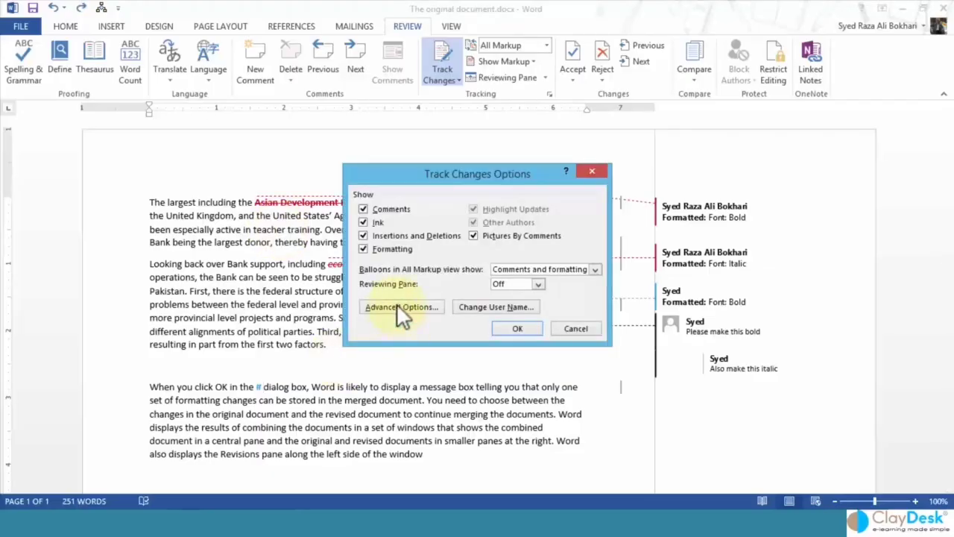
Keep Double strikethrough for Moved from text in Advanced Options and close both dialogs.
click(398, 306)
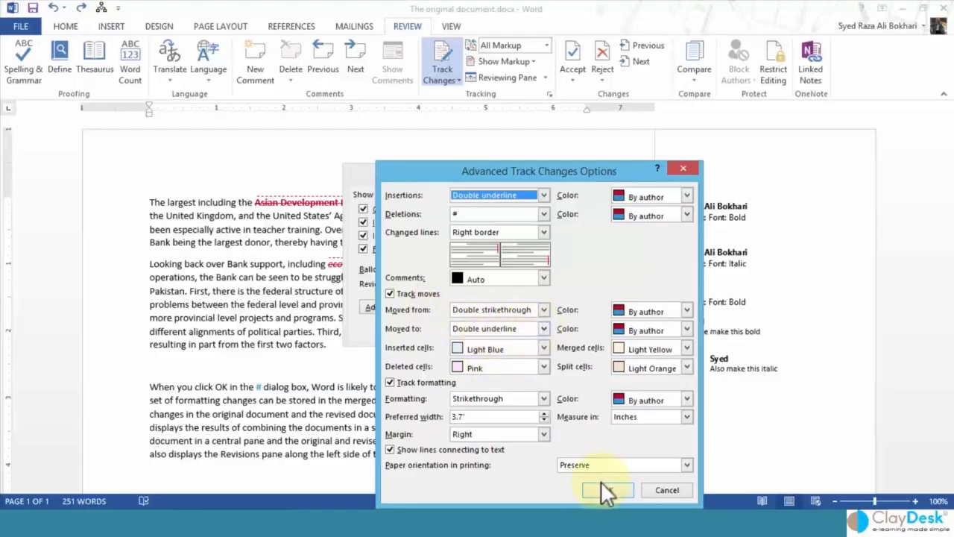
click(543, 310)
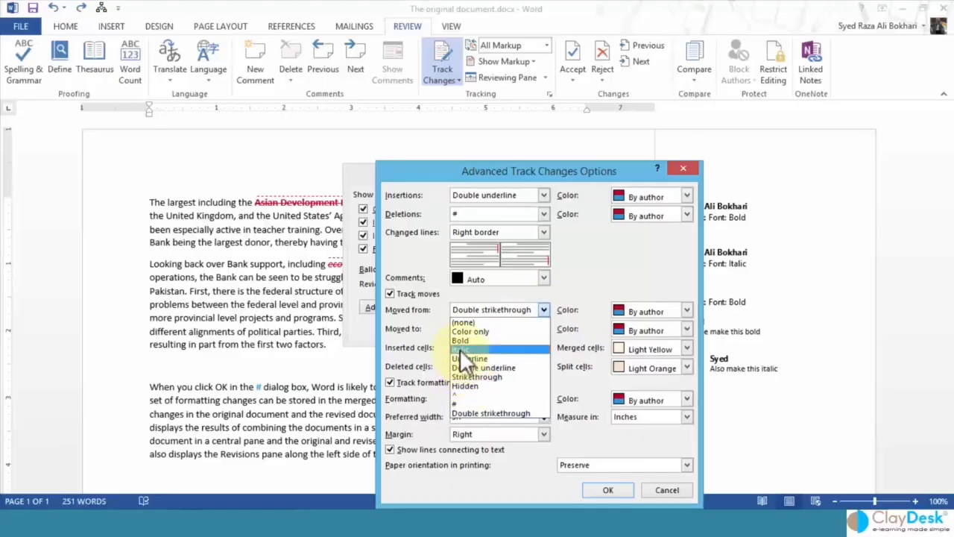
click(483, 414)
click(603, 491)
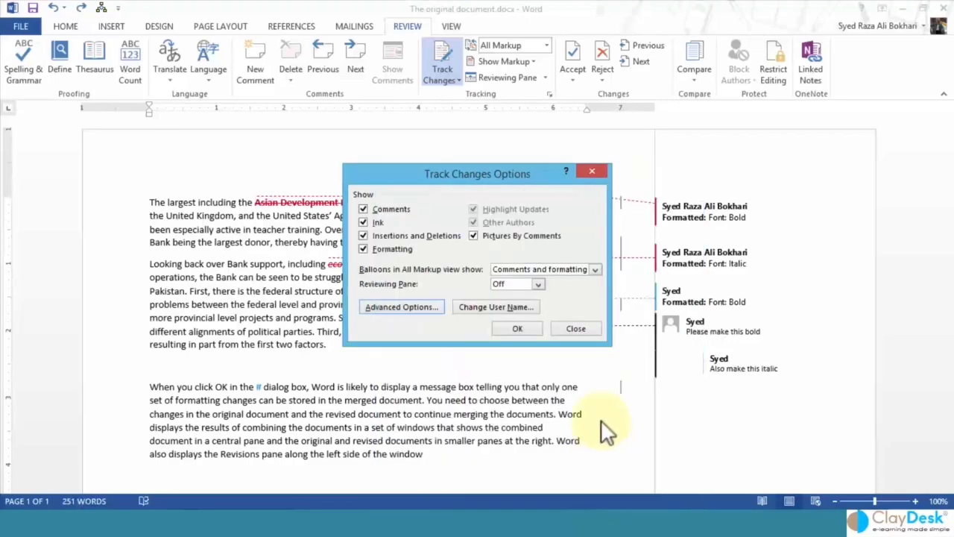
click(513, 334)
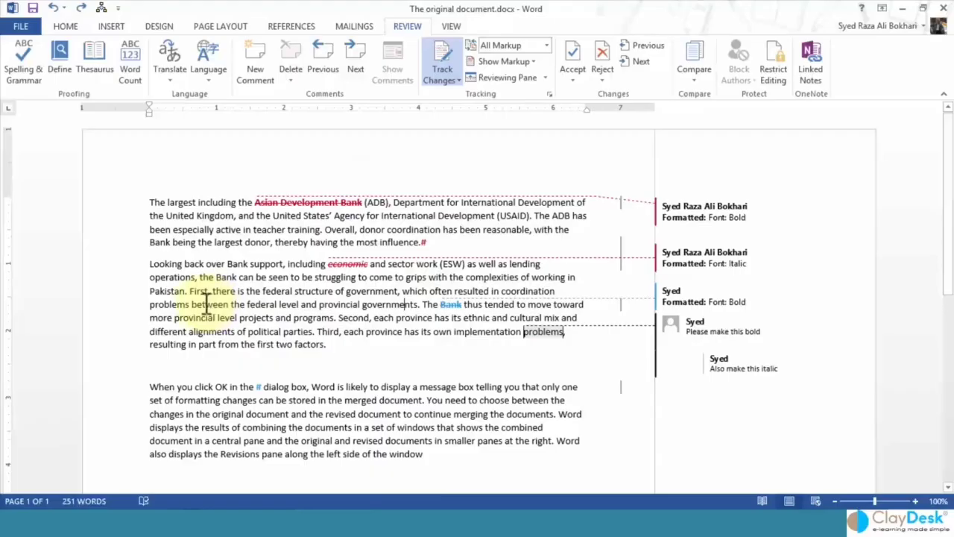
Drag the 'First, there is the federal structure' sentence after 'first two factors.' as a tracked move.
ctrl+click(231, 289)
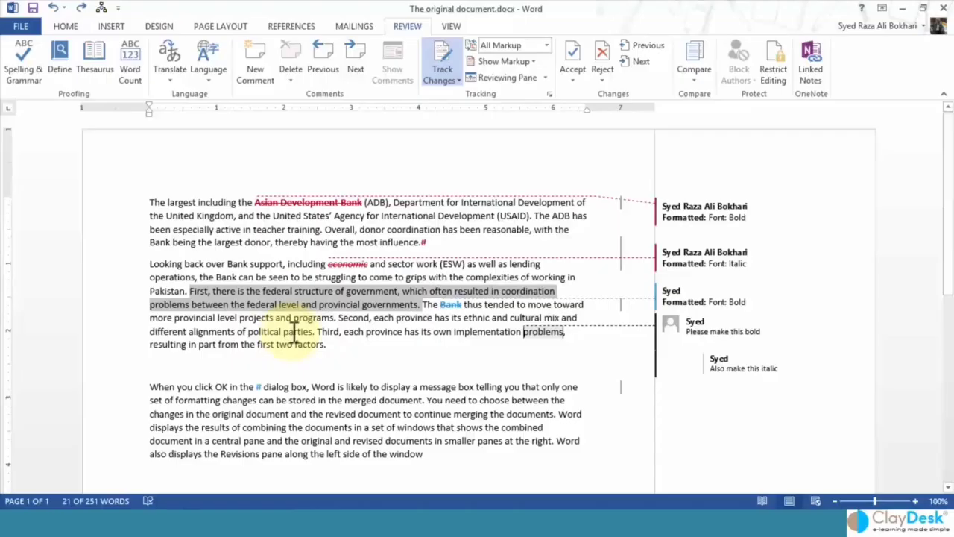
click(291, 301)
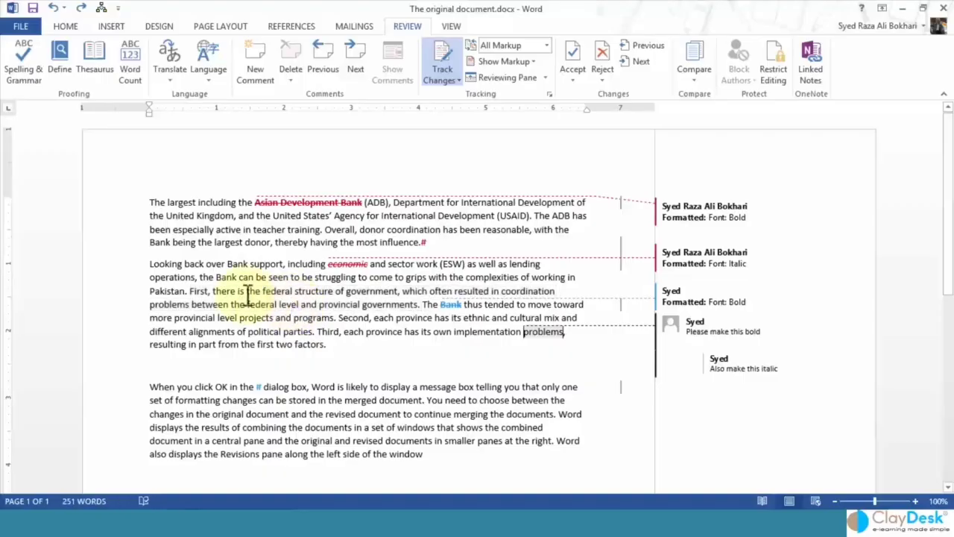
double_click(196, 291)
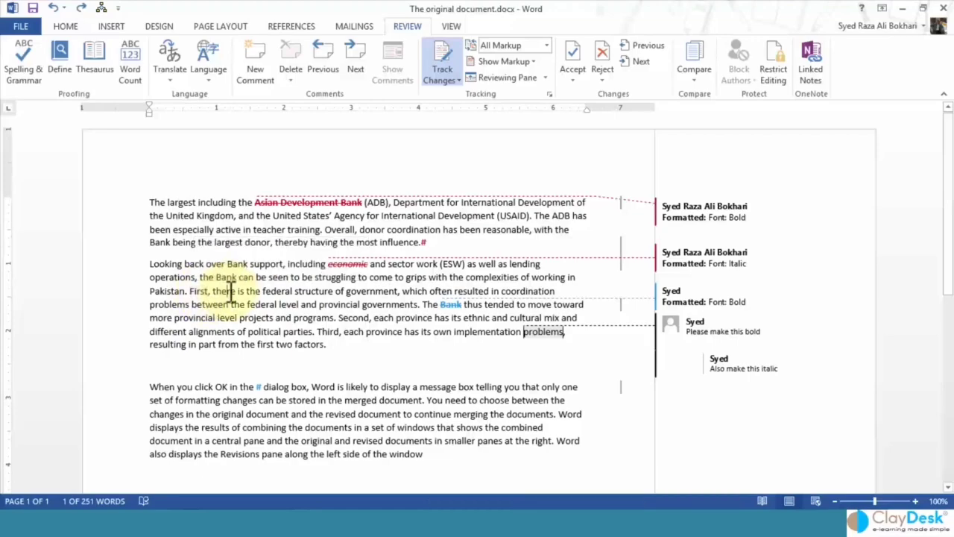
triple_click(228, 290)
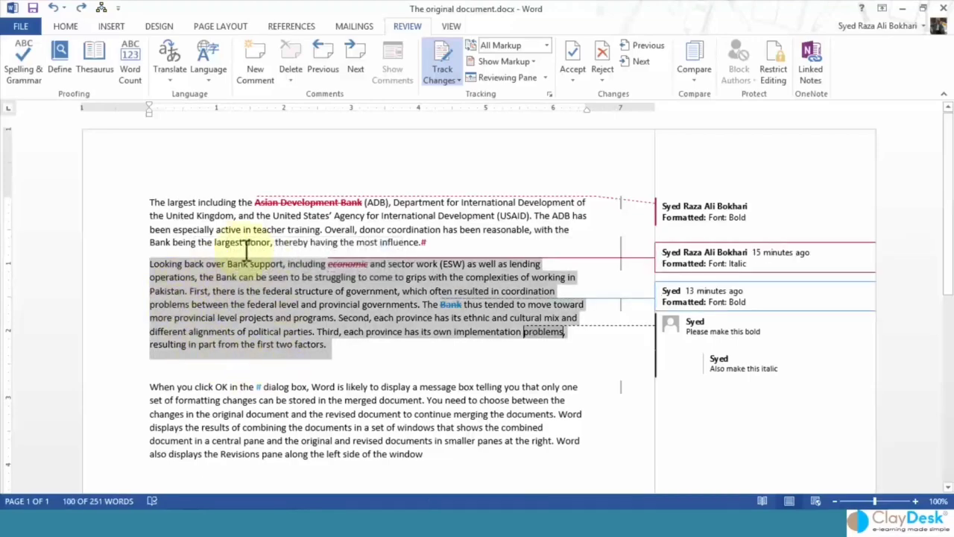
click(264, 326)
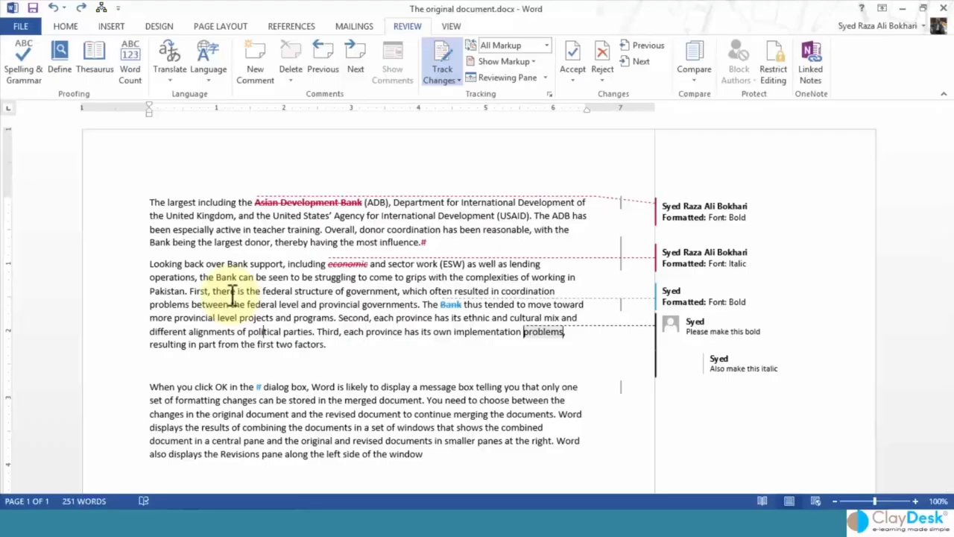
ctrl+click(233, 296)
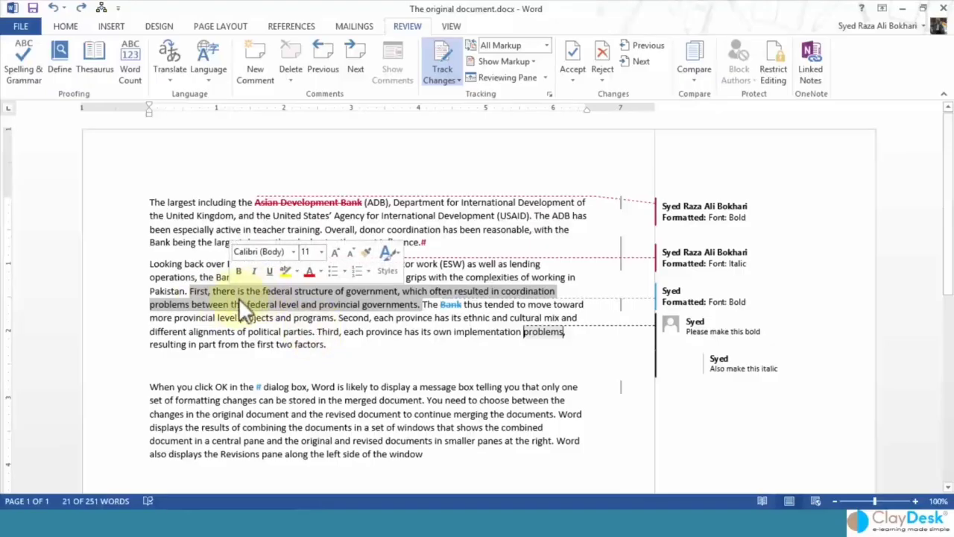
drag(211, 295, 337, 345)
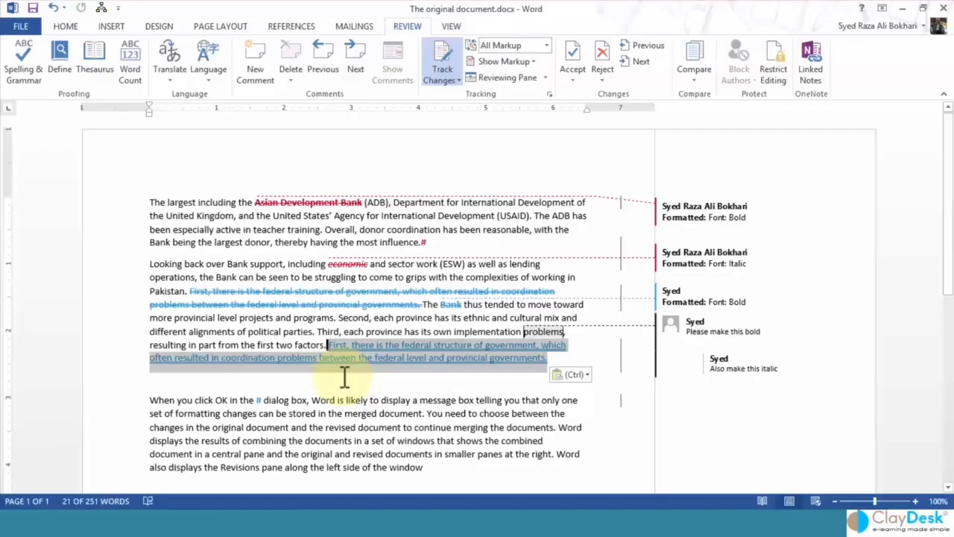
click(345, 378)
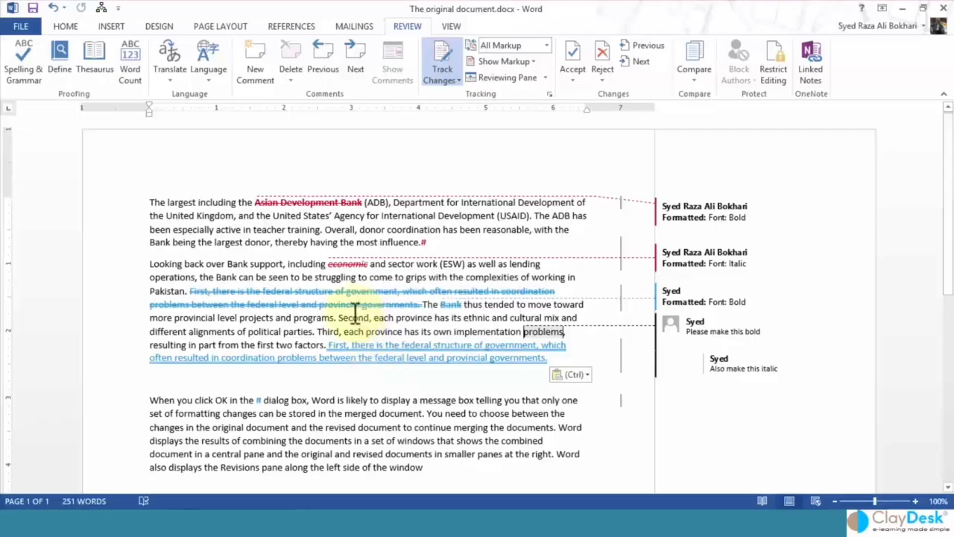
mouse_move(362, 360)
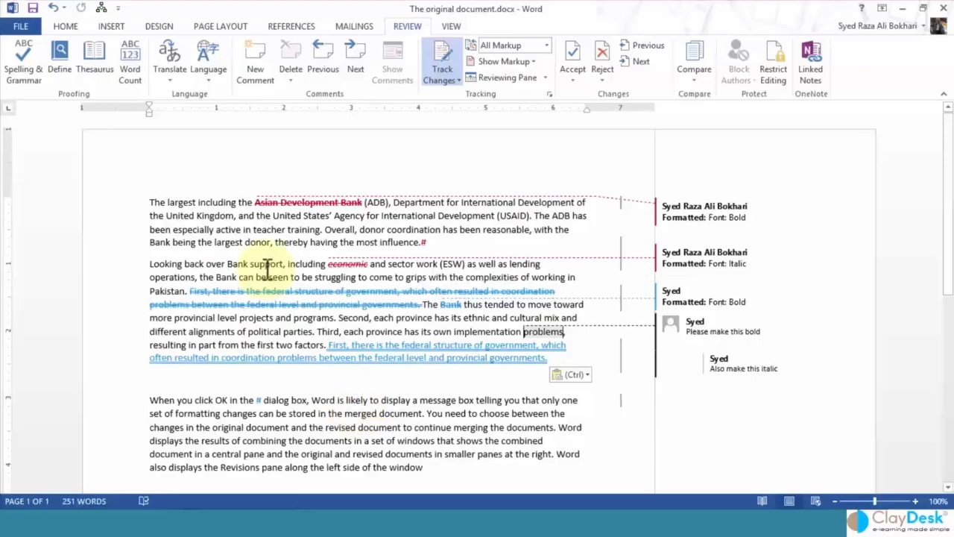
Accept the # deletion after 'influence.' and reject the deletion of 'economic'.
click(638, 64)
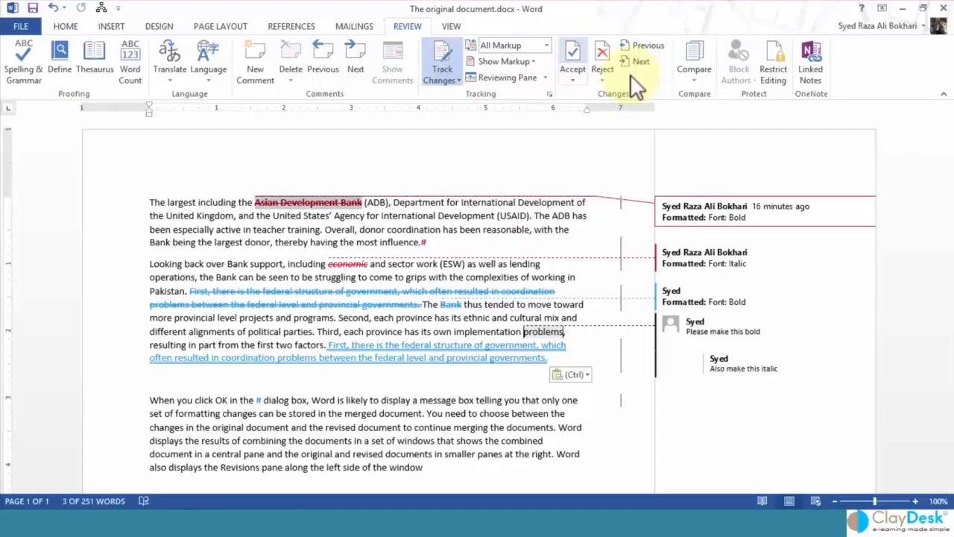
click(635, 65)
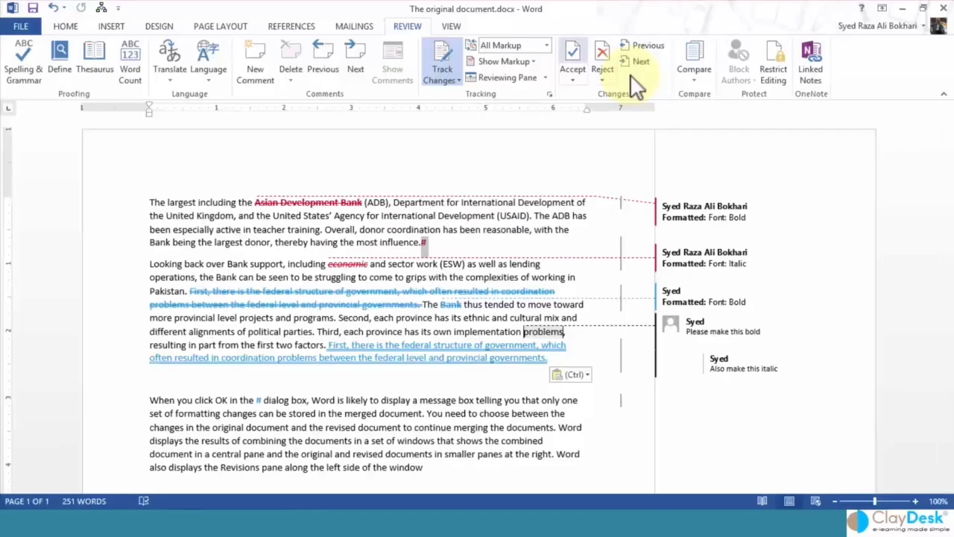
click(630, 73)
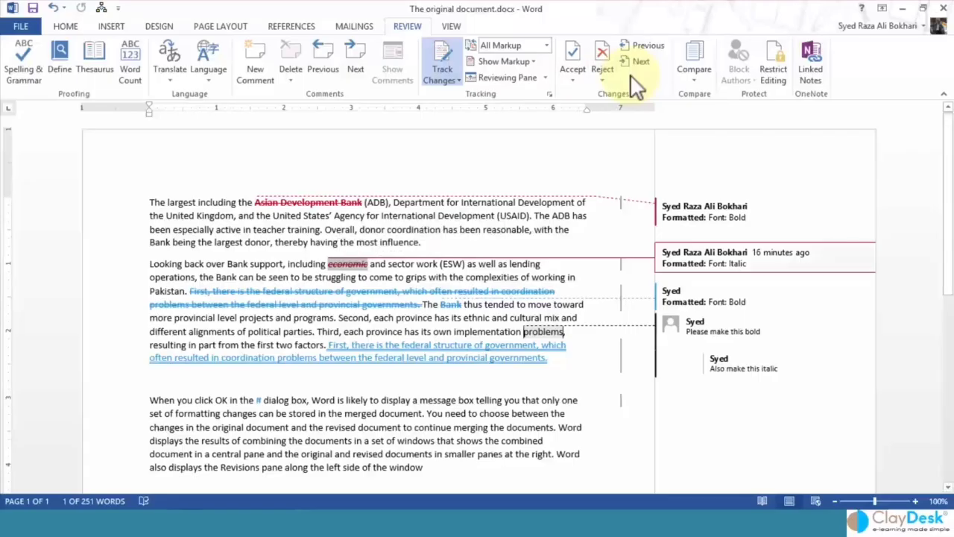
click(629, 74)
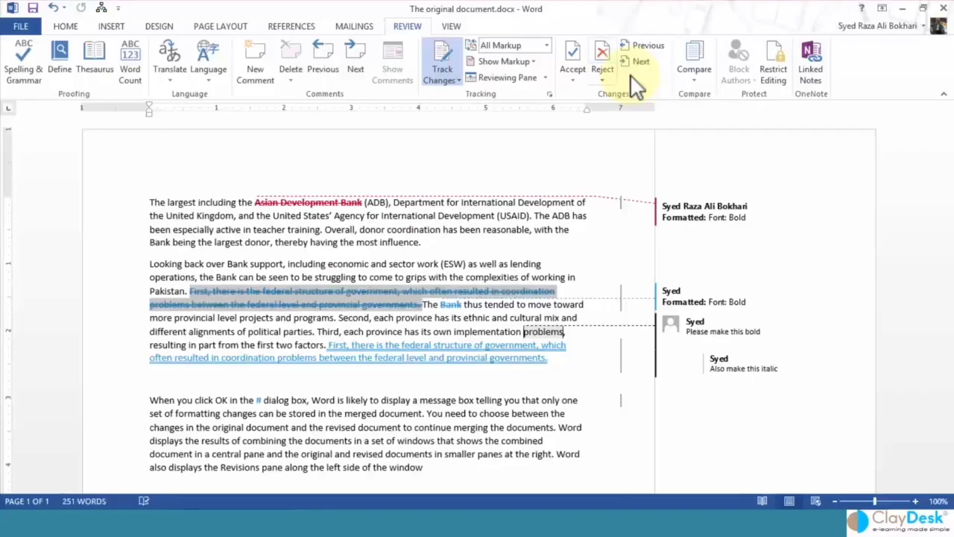
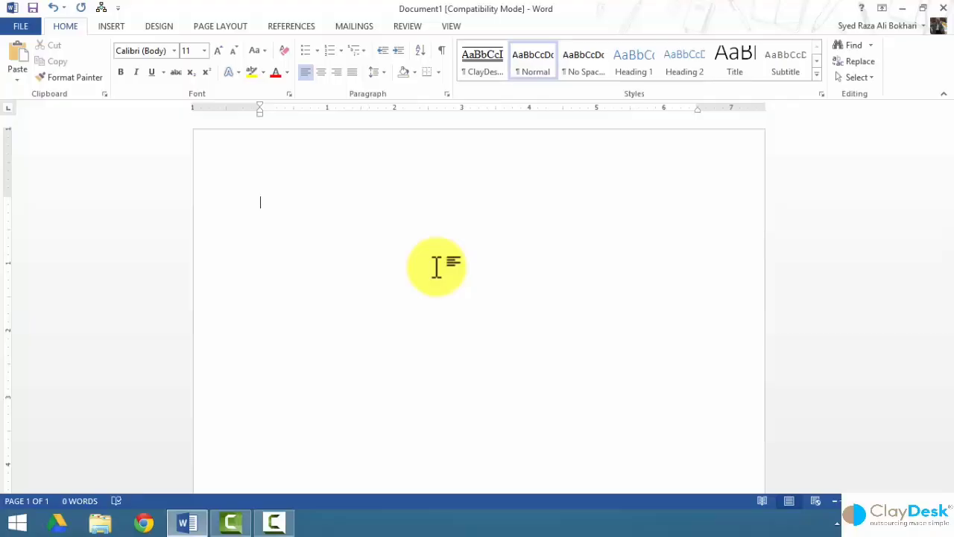
Open 'The original document' from the desktop, close the Restrict Editing pane, and show the REVIEW tab.
click(902, 8)
double_click(384, 112)
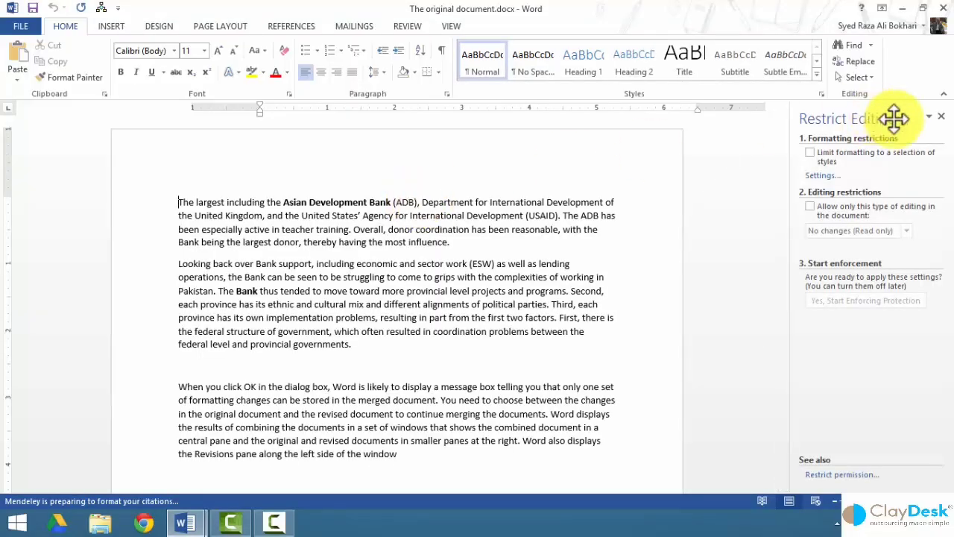
click(941, 117)
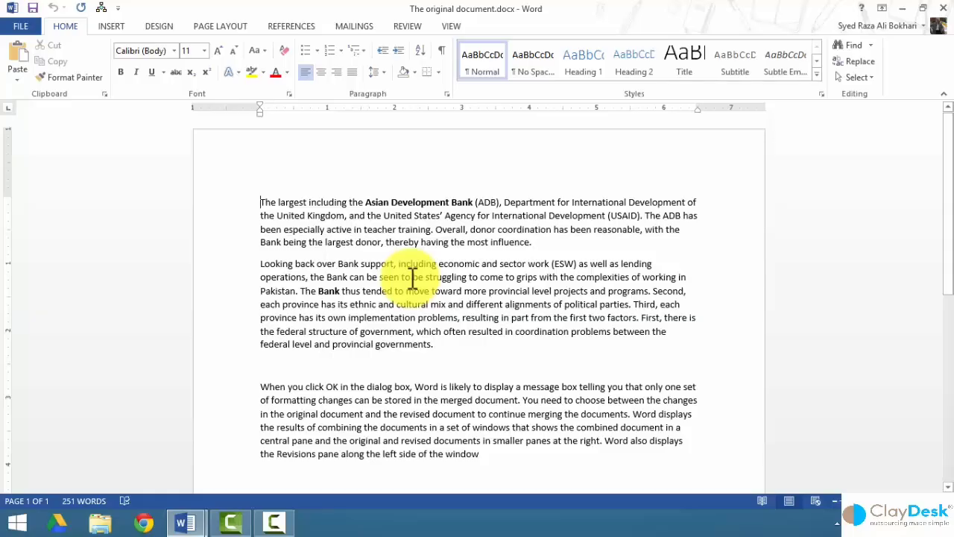
click(407, 27)
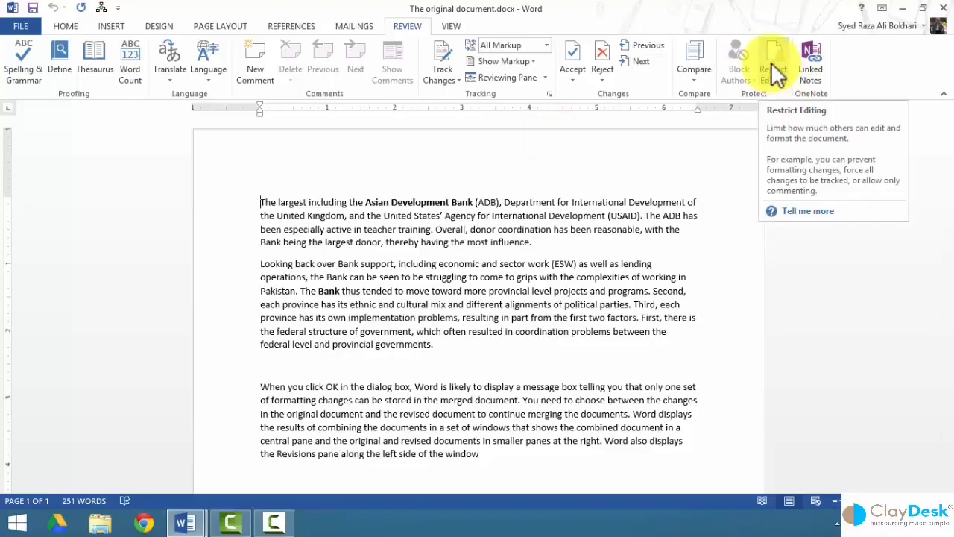
Select the 'Looking back over Bank support' paragraph and limit formatting to a selection of styles.
click(772, 64)
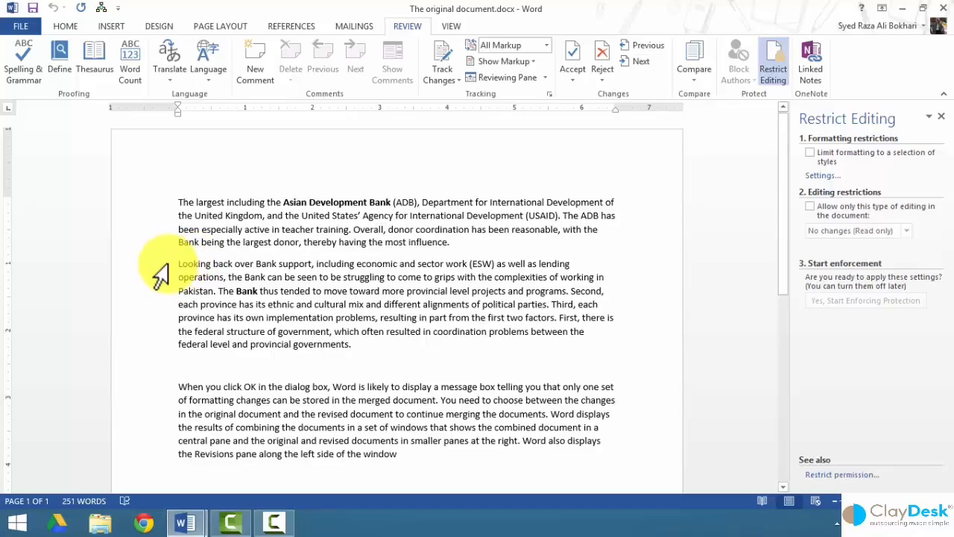
drag(159, 272, 153, 346)
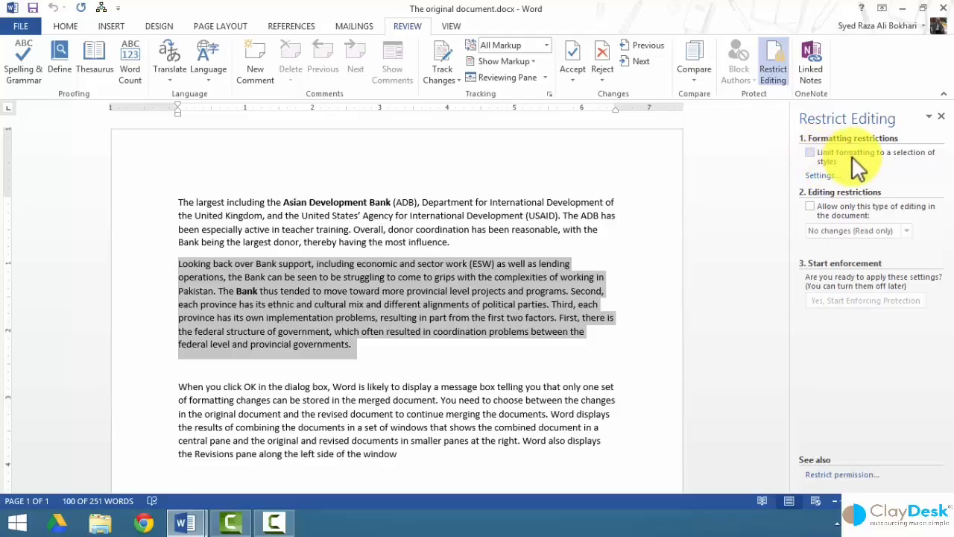
click(811, 153)
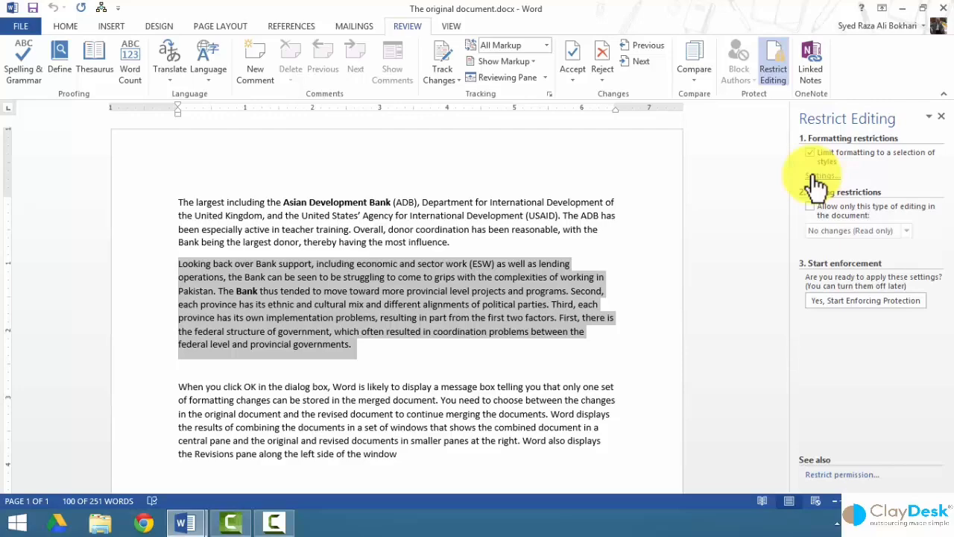
click(818, 177)
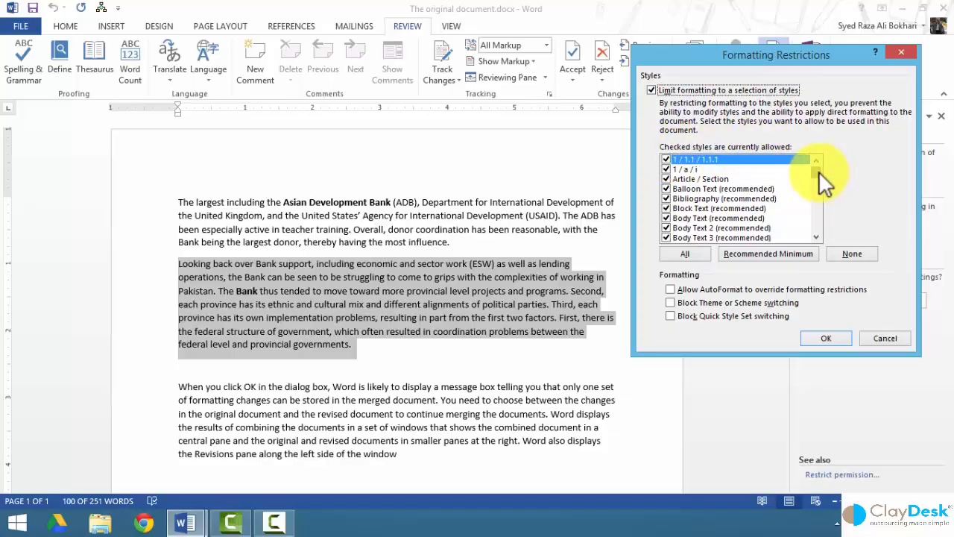
Allow all styles, then narrow the allowed styles to the Recommended Minimum.
mouse_move(819, 170)
mouse_down()
mouse_move(816, 230)
mouse_move(819, 165)
mouse_up()
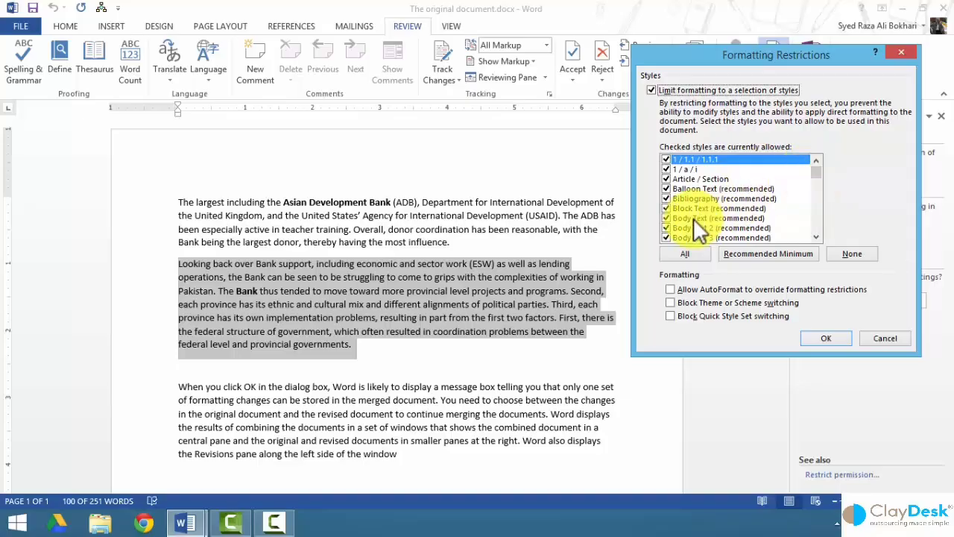
drag(693, 218, 695, 232)
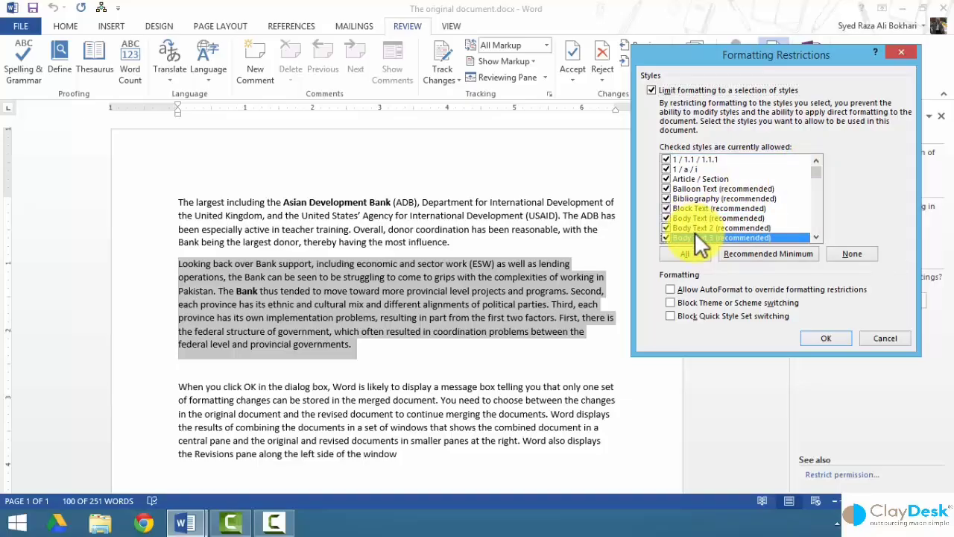
scroll(819, 210, down, 5)
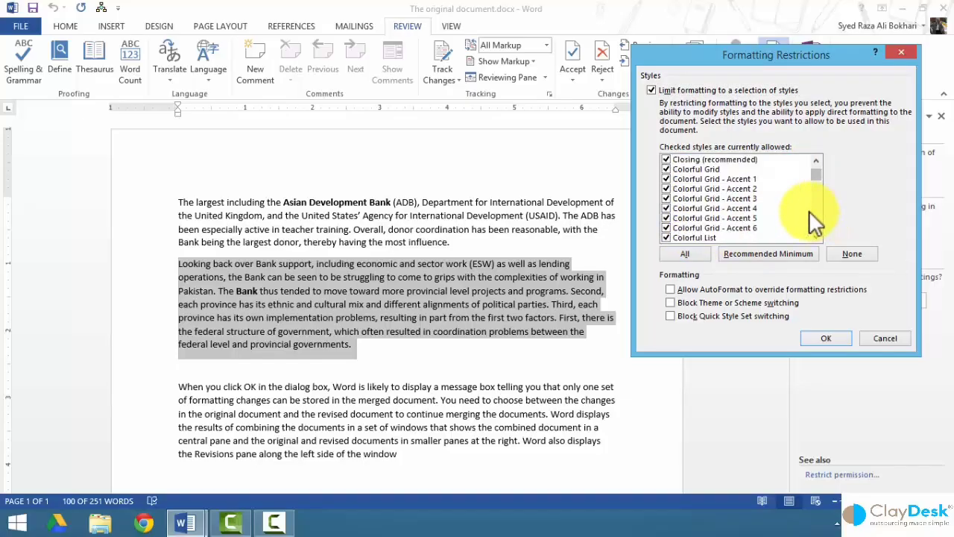
click(733, 208)
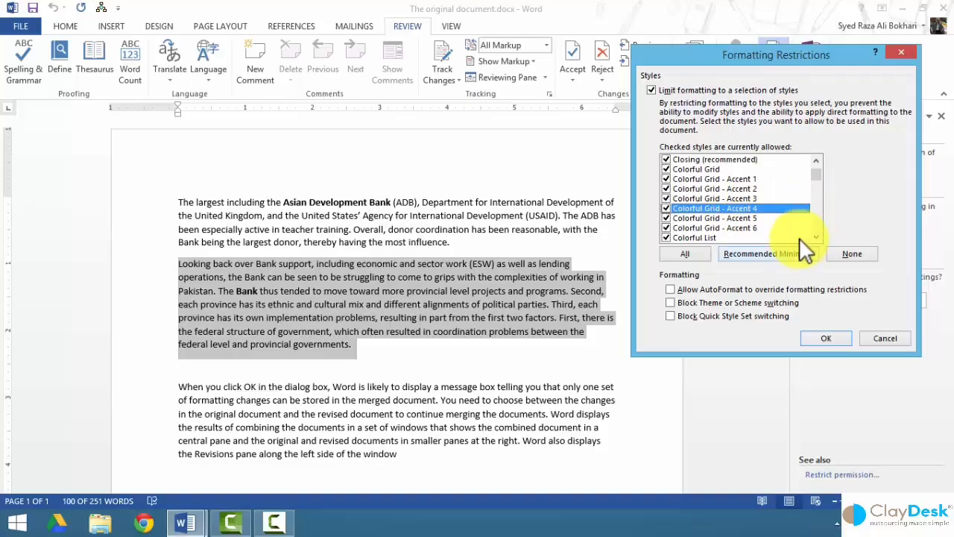
click(694, 251)
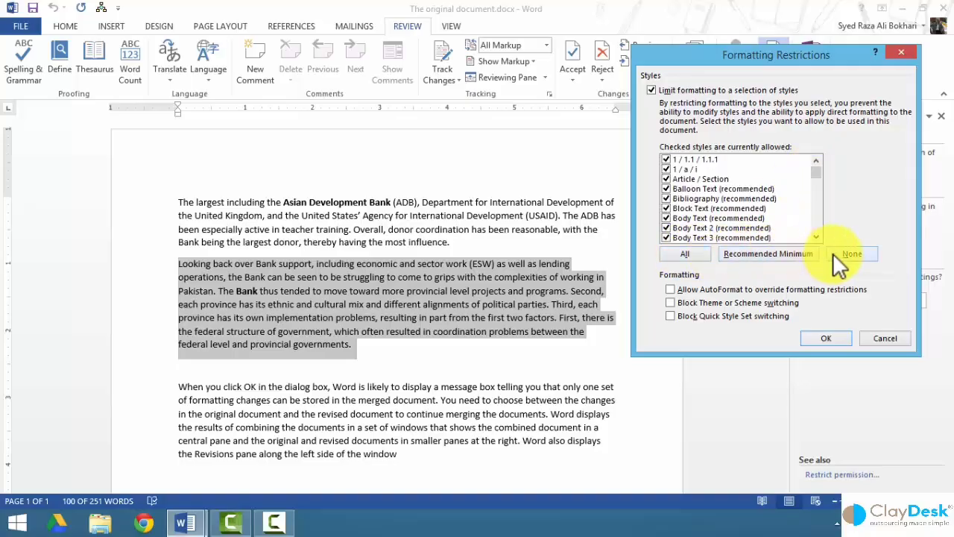
click(693, 250)
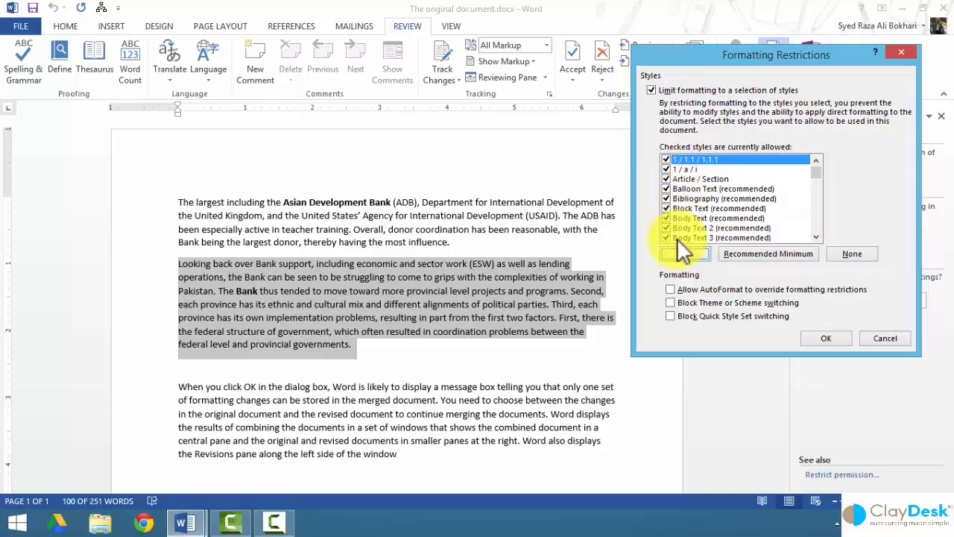
click(764, 253)
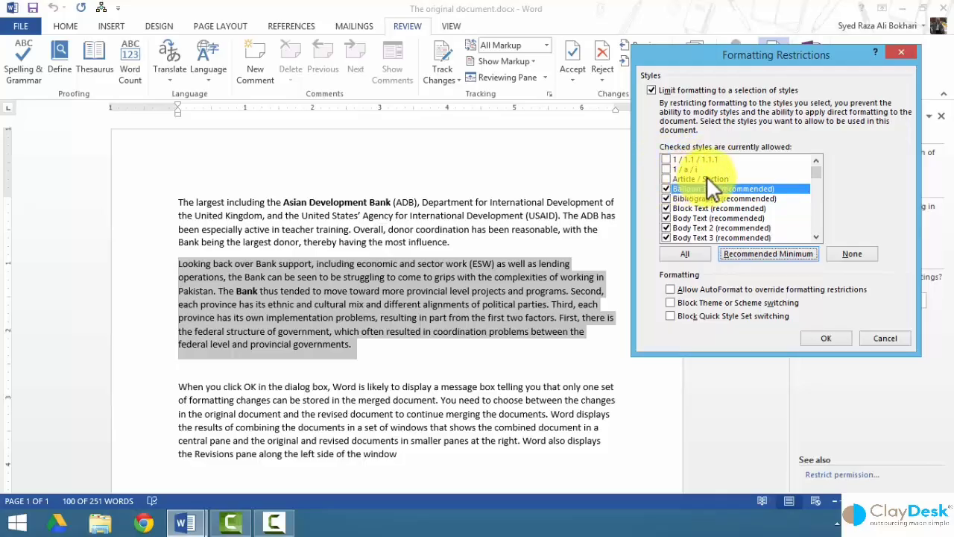
Clear all allowed styles, allow only Body Text (recommended), and confirm the formatting restrictions.
drag(815, 173, 824, 196)
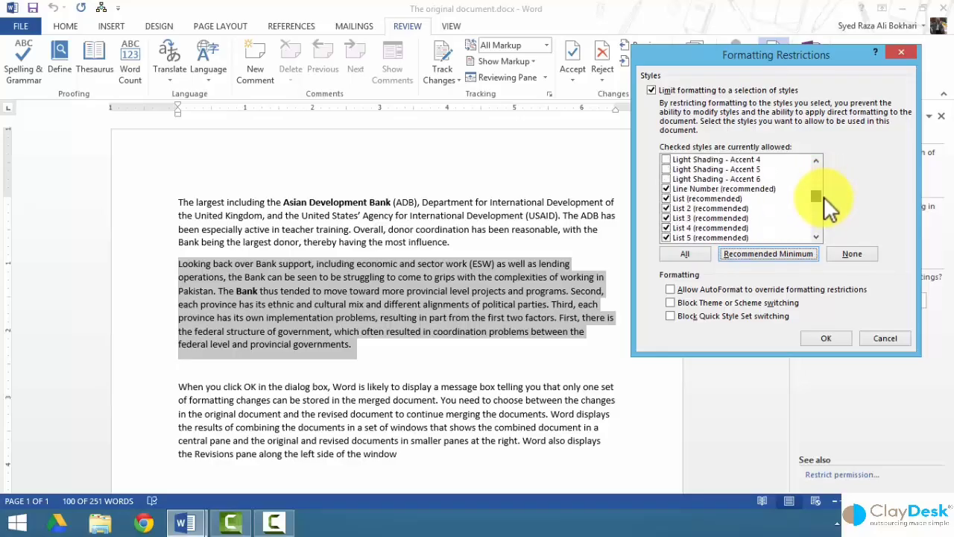
click(849, 251)
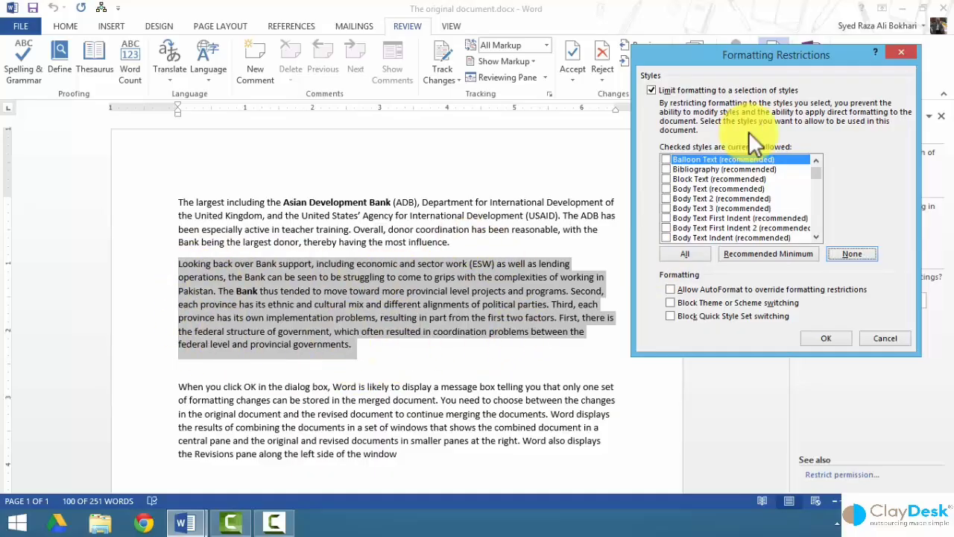
click(666, 189)
click(665, 189)
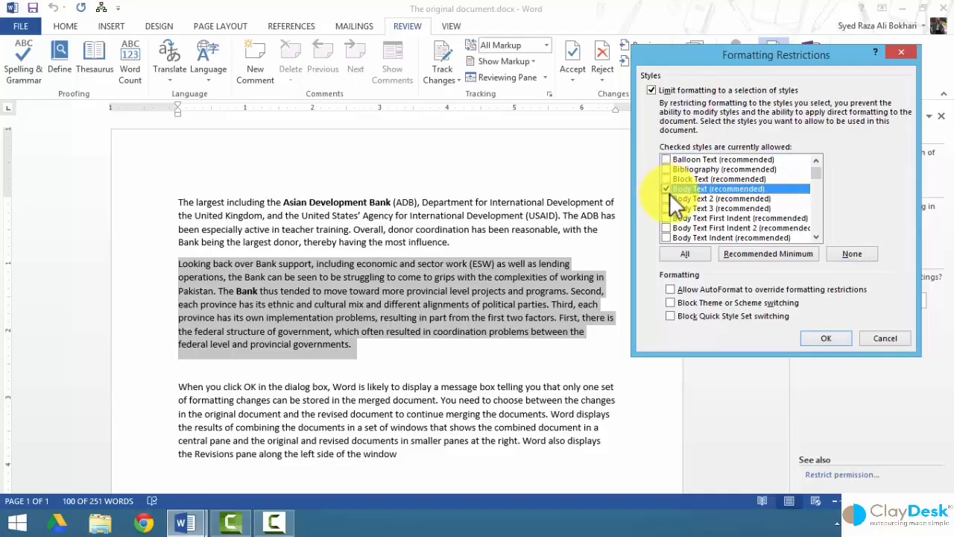
mouse_move(819, 172)
mouse_down()
mouse_move(813, 228)
mouse_move(820, 168)
mouse_up()
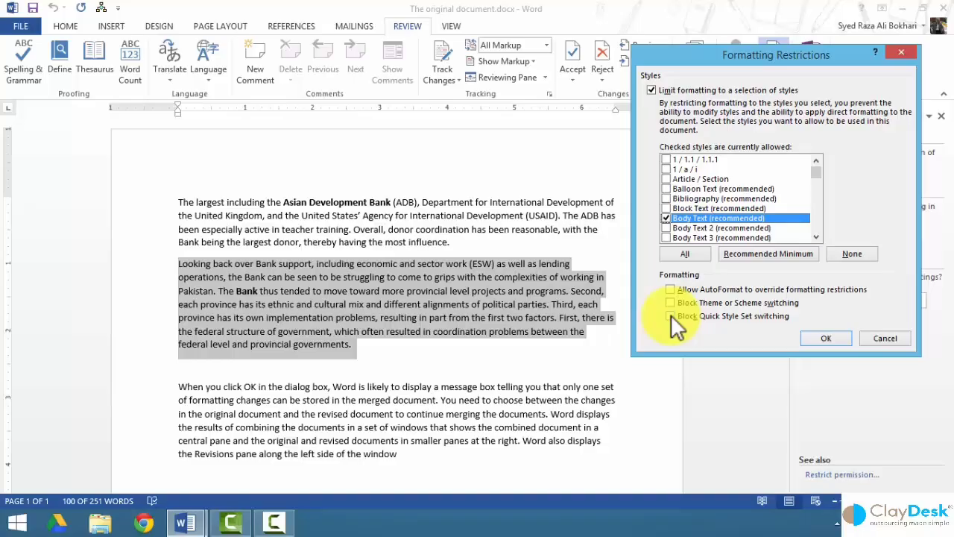
click(666, 218)
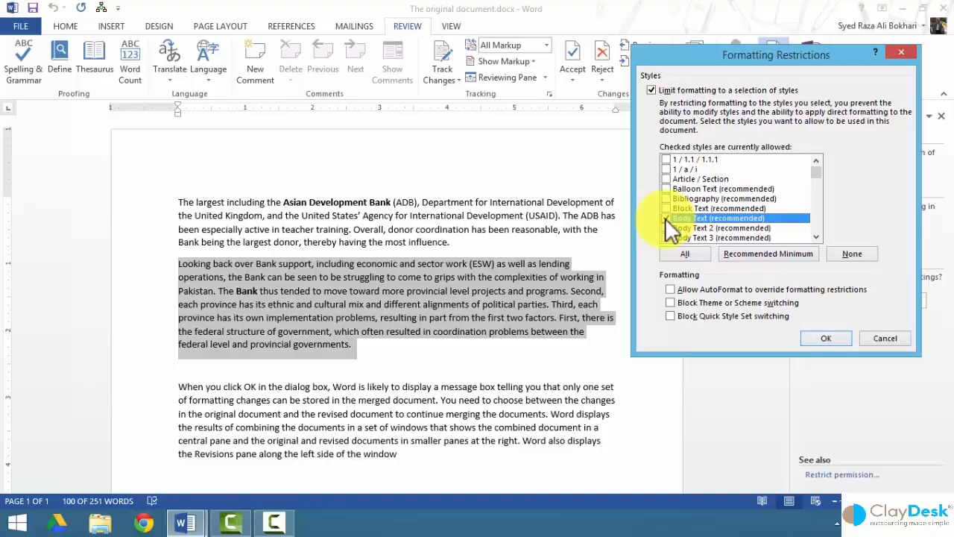
click(825, 338)
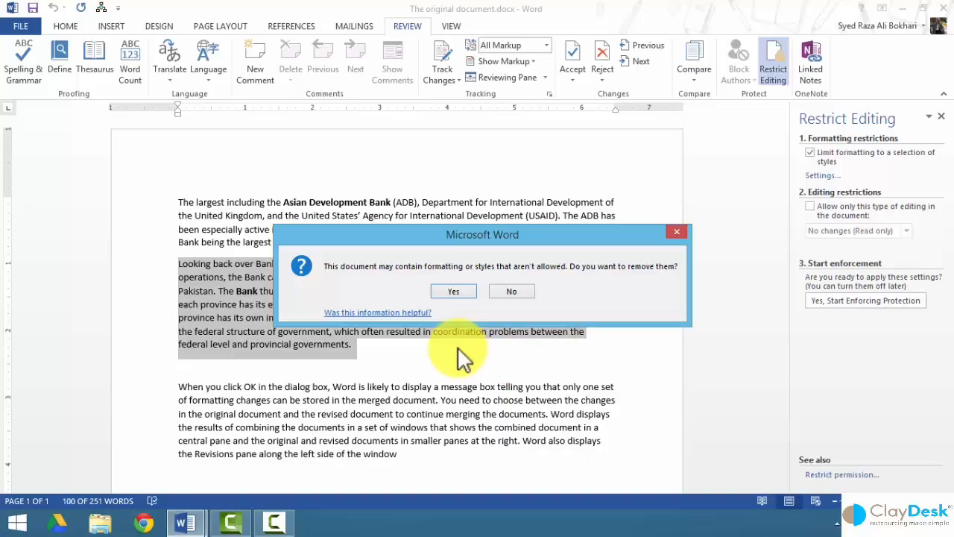
Remove the disallowed formatting and restrict editing to No changes (Read only).
click(466, 294)
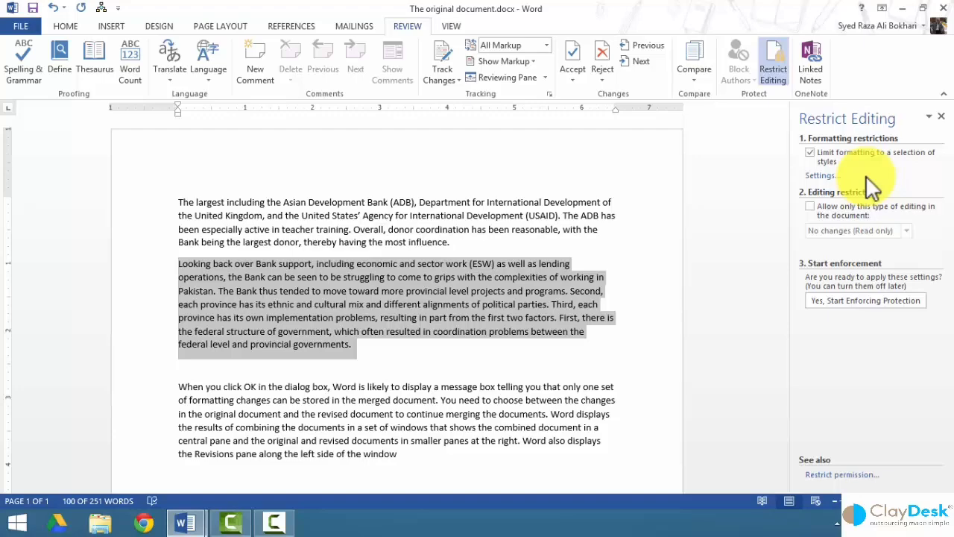
click(809, 207)
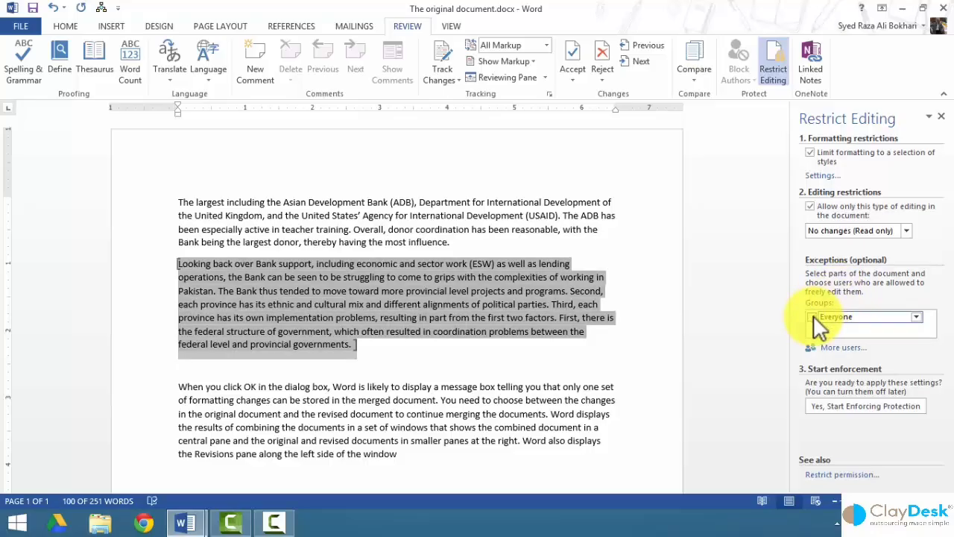
Make Everyone an editing exception for the Looking back paragraph and bring up Add Users.
click(918, 319)
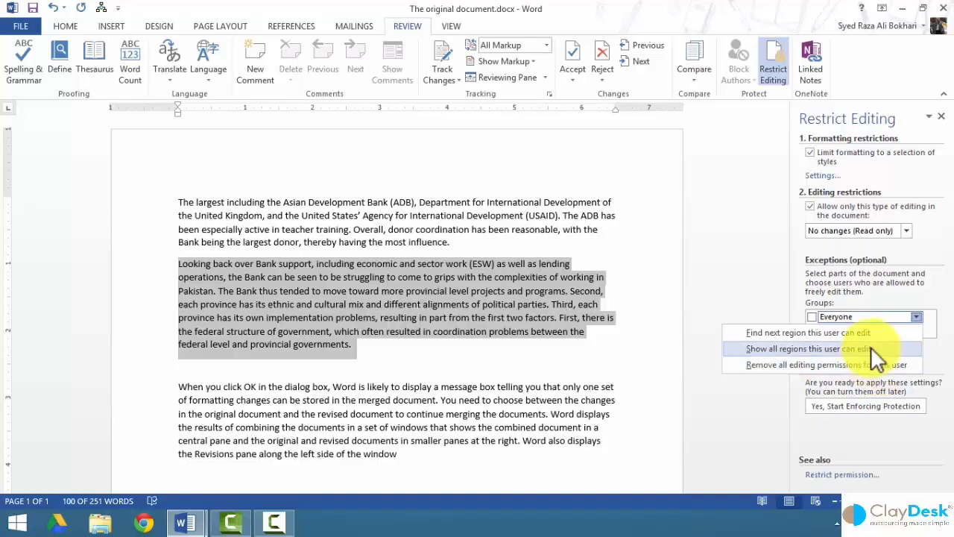
click(813, 316)
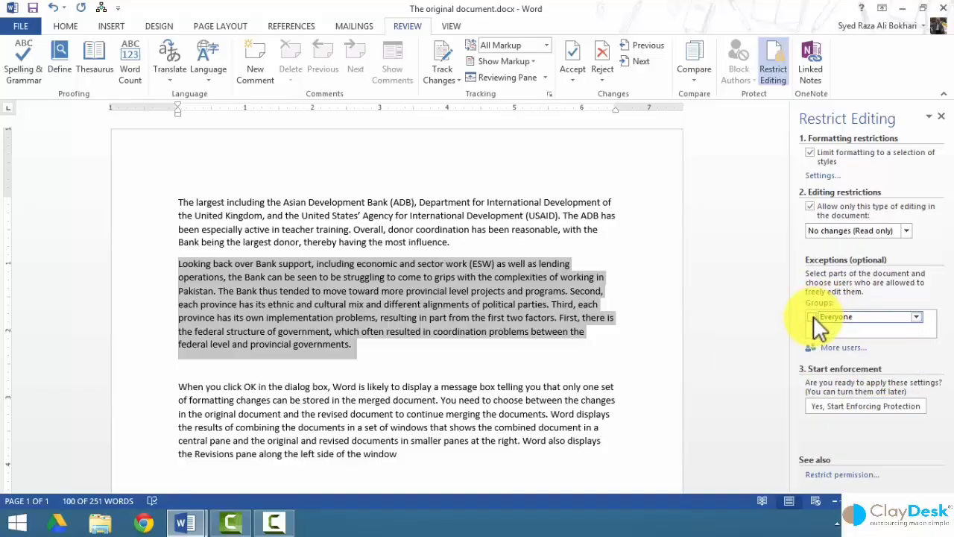
click(811, 317)
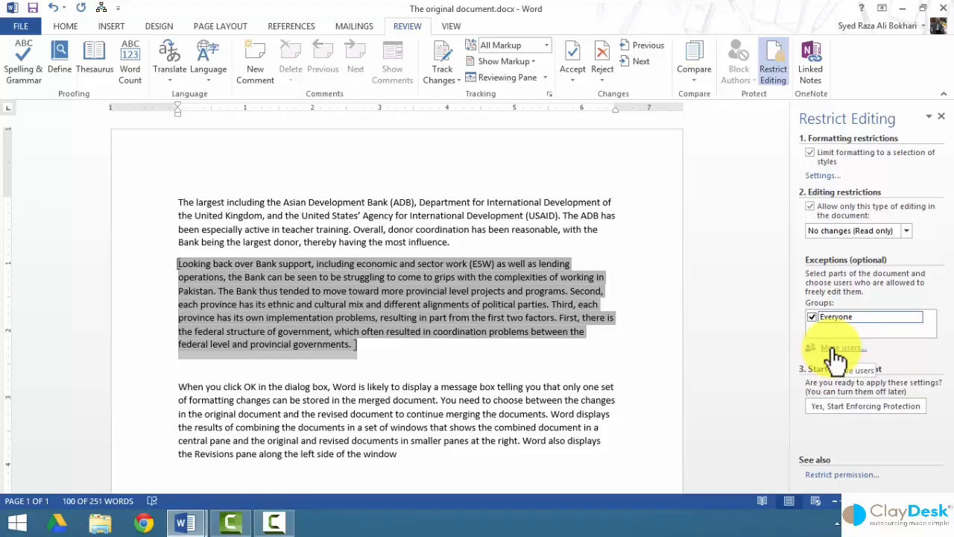
click(835, 349)
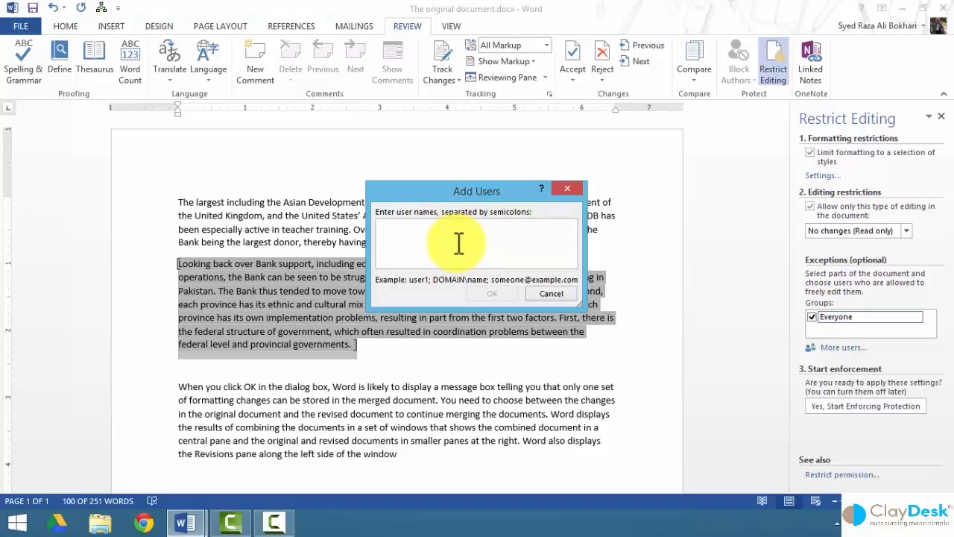
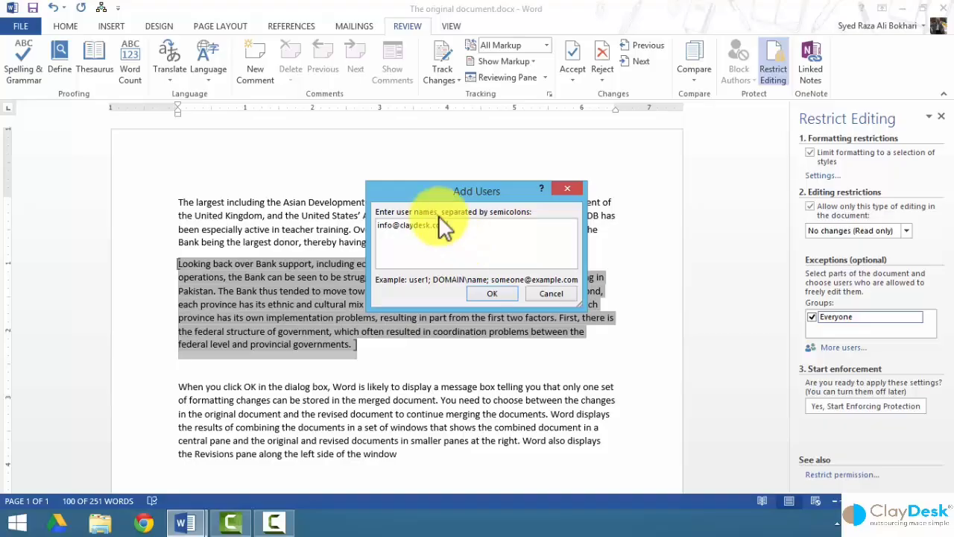
Add an individual user's e-mail as an exception, leaving it unchecked so only Everyone can edit.
click(496, 295)
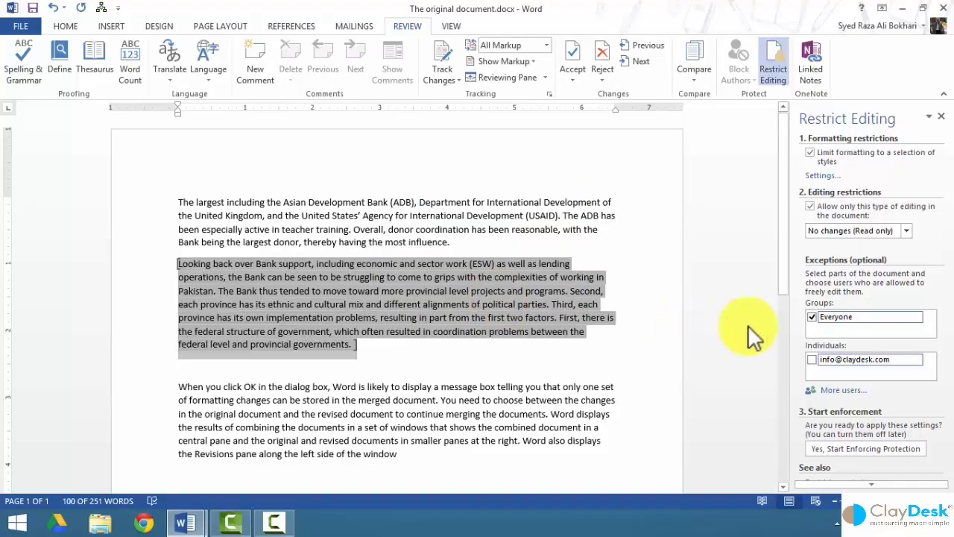
click(814, 360)
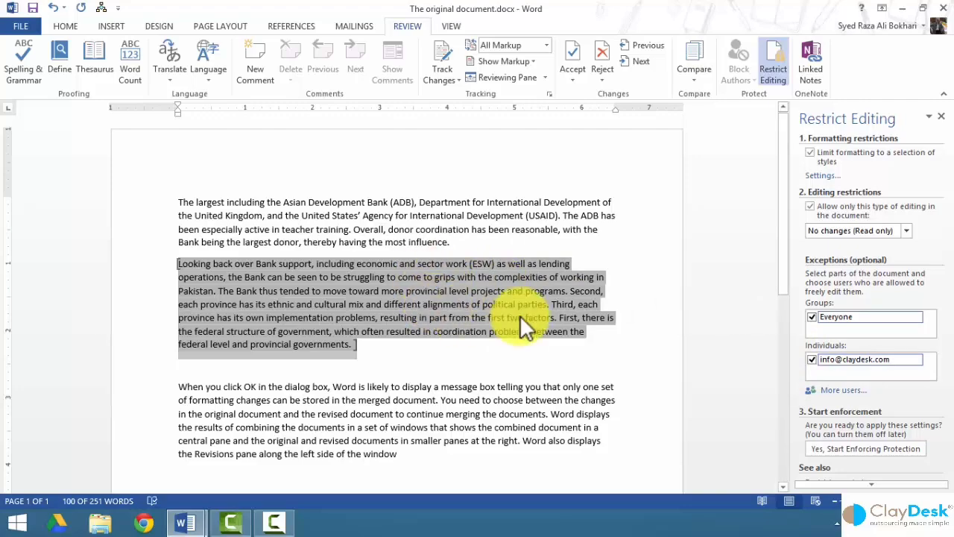
click(812, 358)
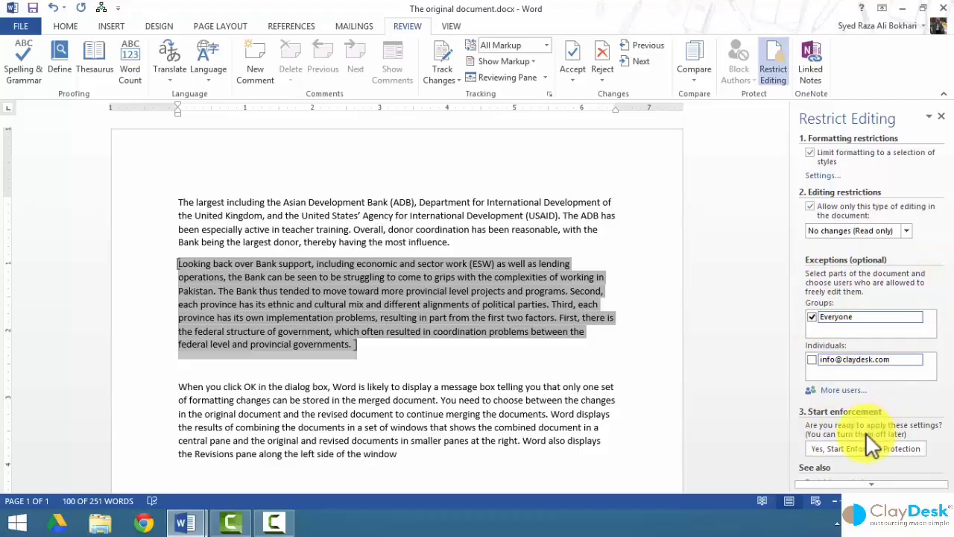
scroll(846, 484, down, 1)
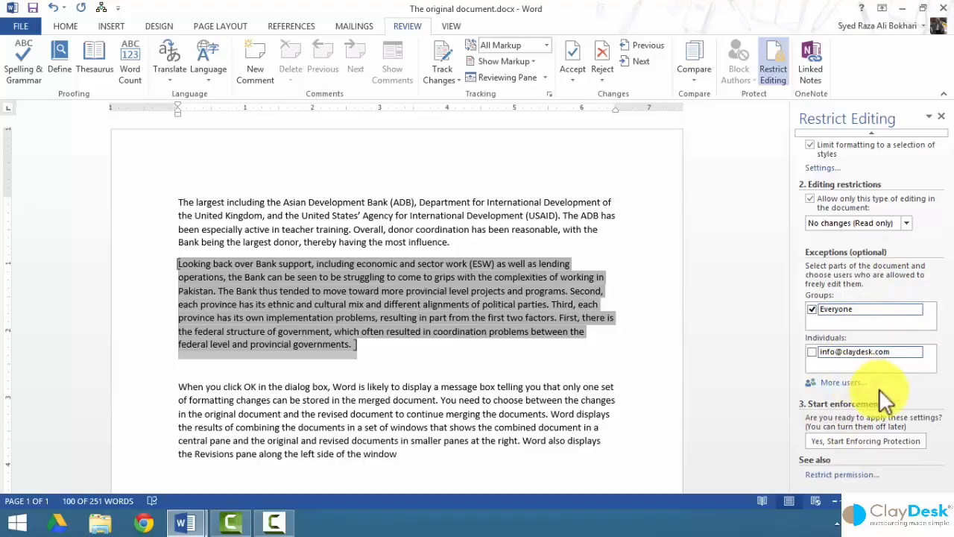
Start enforcing protection, entering a four-character password and re-entering it to confirm.
click(841, 443)
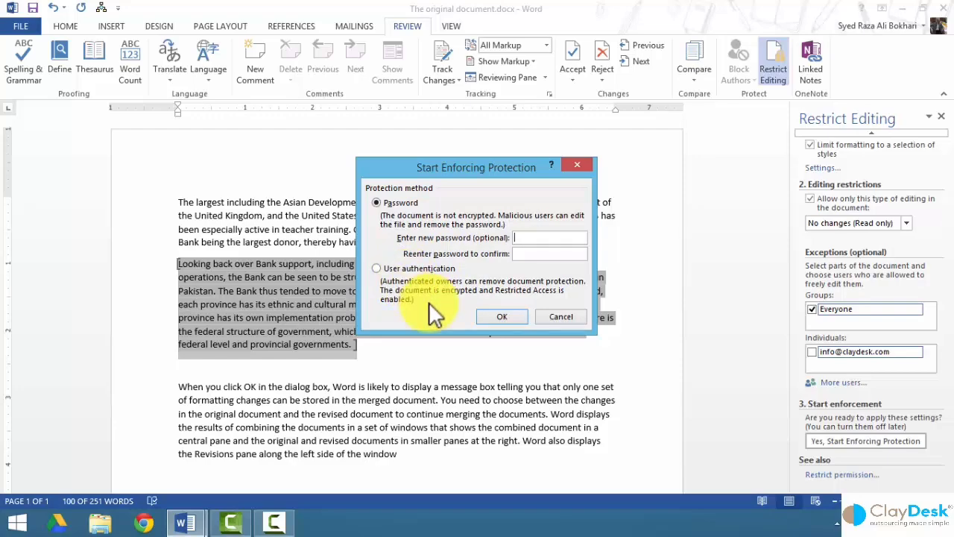
text(1234)
key(Tab)
text(123)
key(BackSpace)
key(BackSpace)
key(BackSpace)
text(1234)
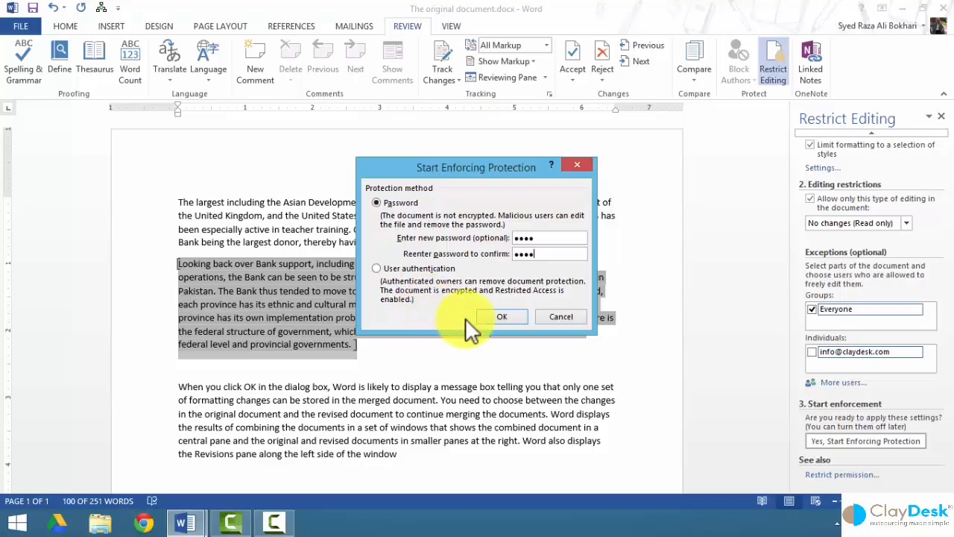
Apply the protection and append 'I can only add text.' to the editable paragraph.
click(504, 316)
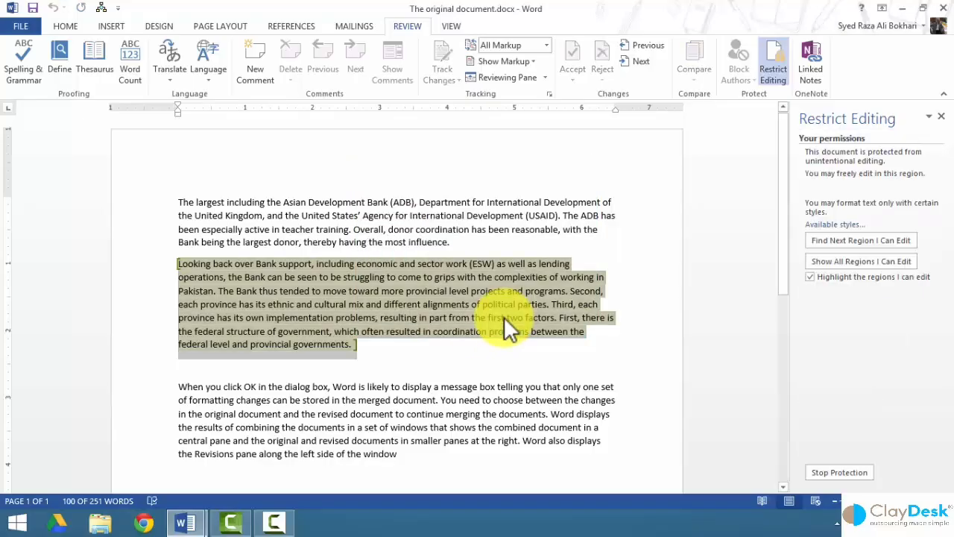
click(369, 346)
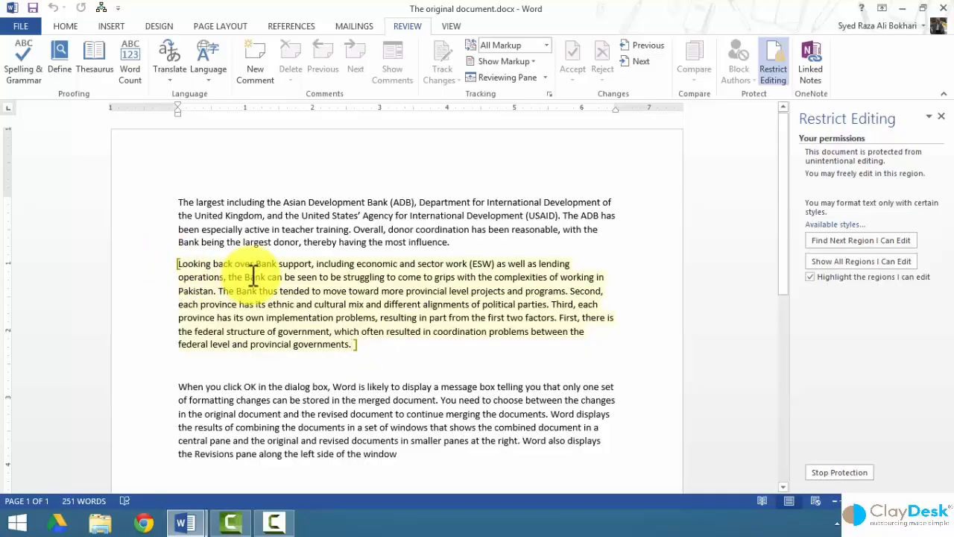
text(I can )
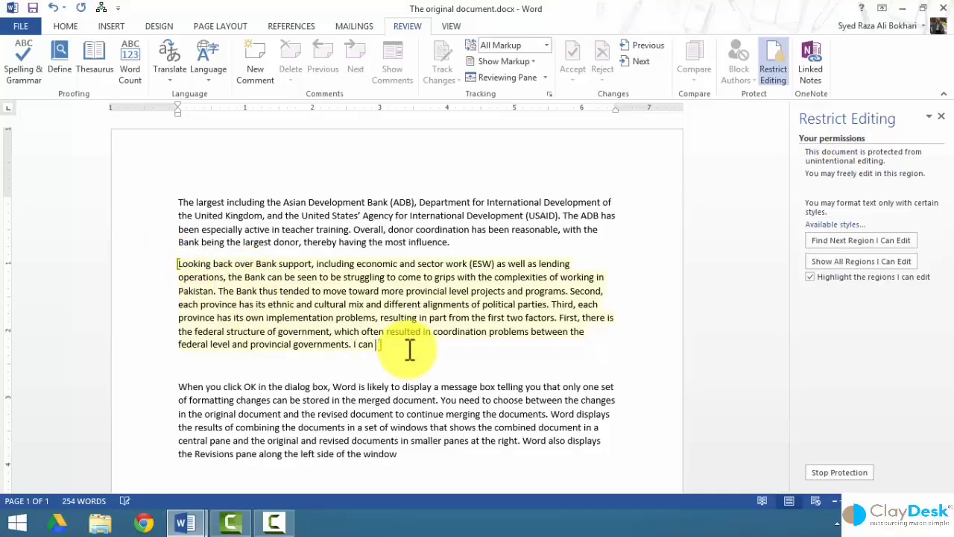
text(only add text.)
drag(309, 304, 388, 306)
click(60, 25)
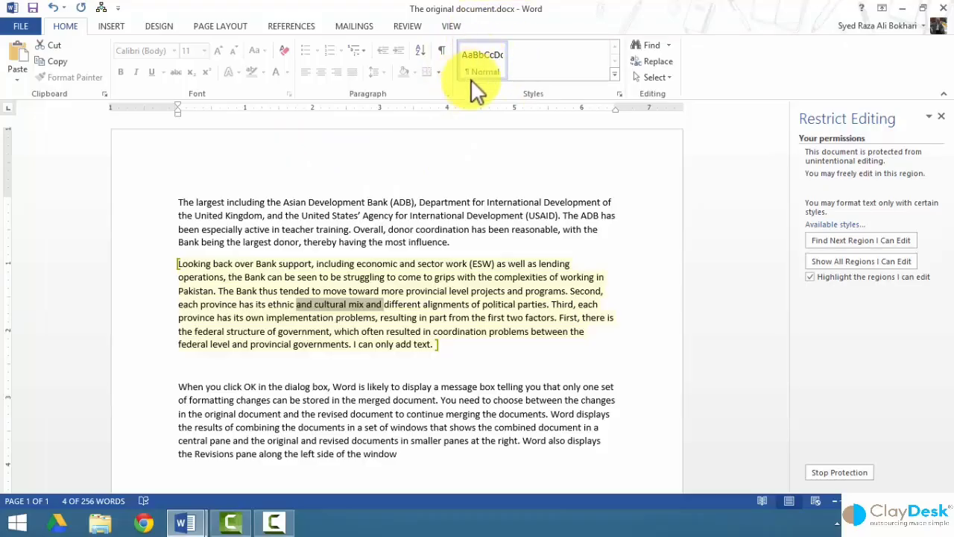
click(612, 73)
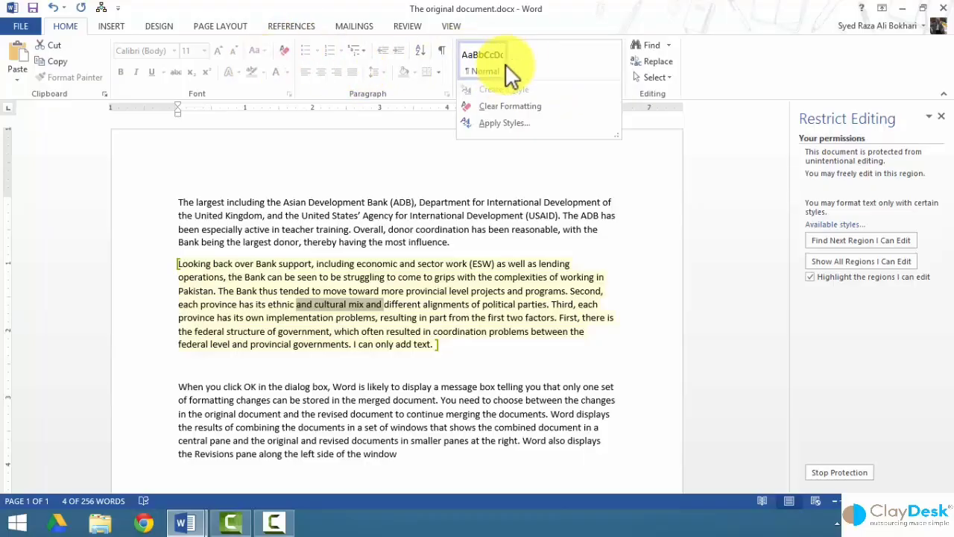
click(380, 356)
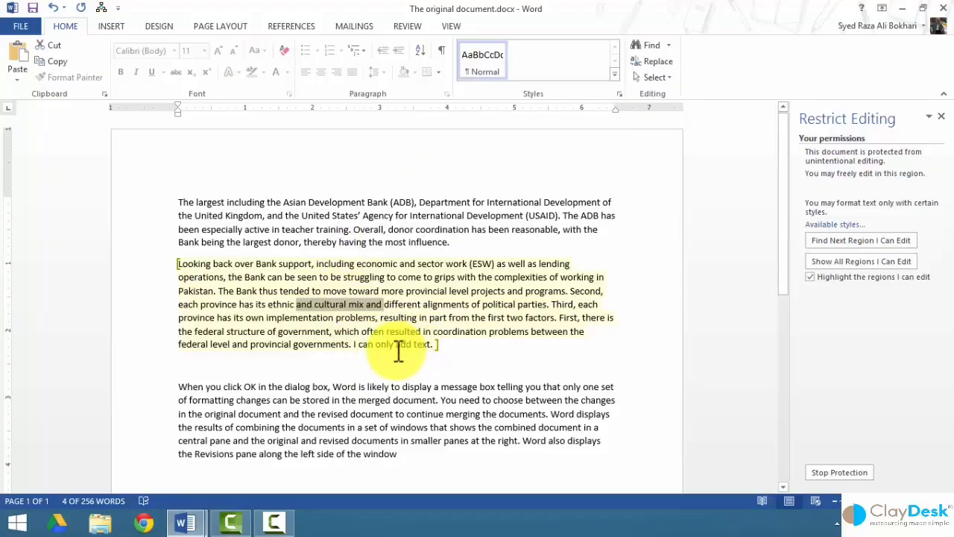
click(270, 227)
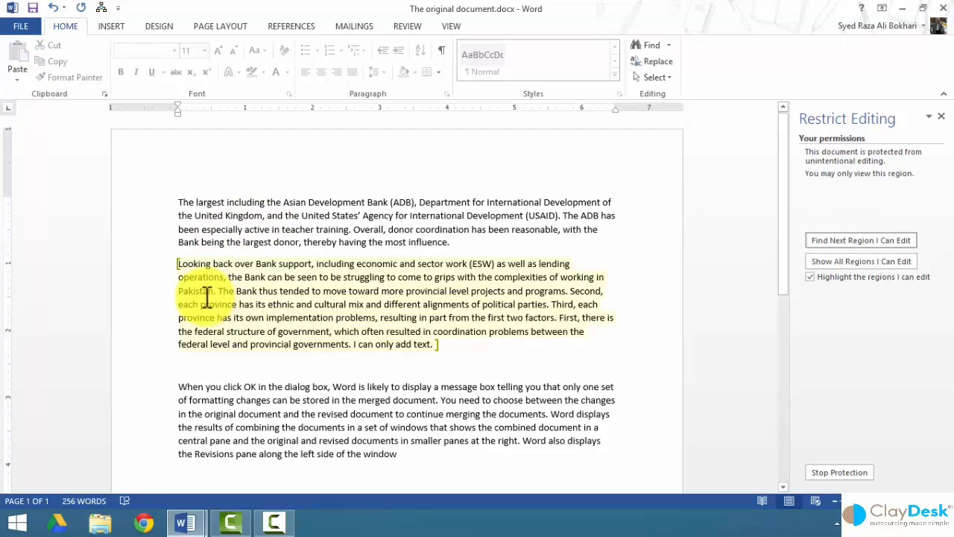
drag(196, 202, 253, 257)
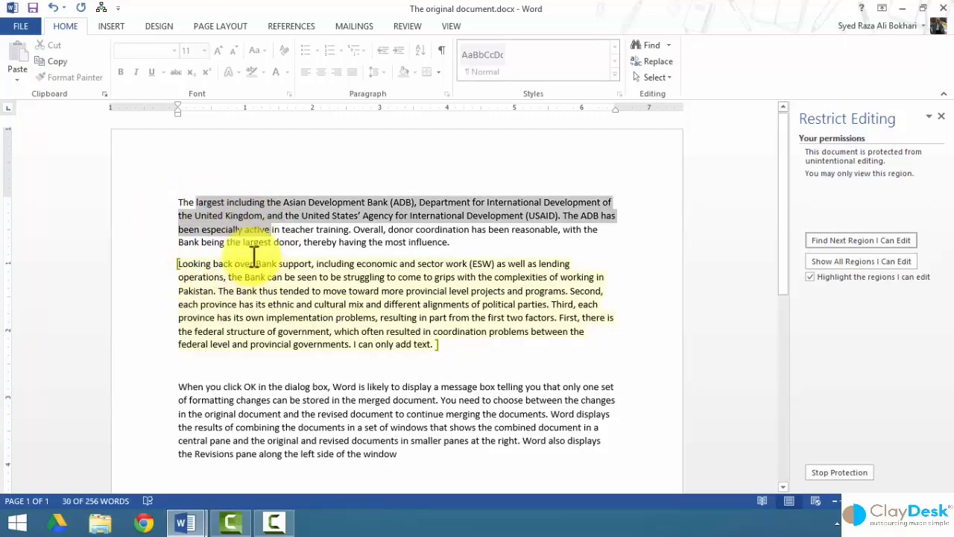
click(107, 24)
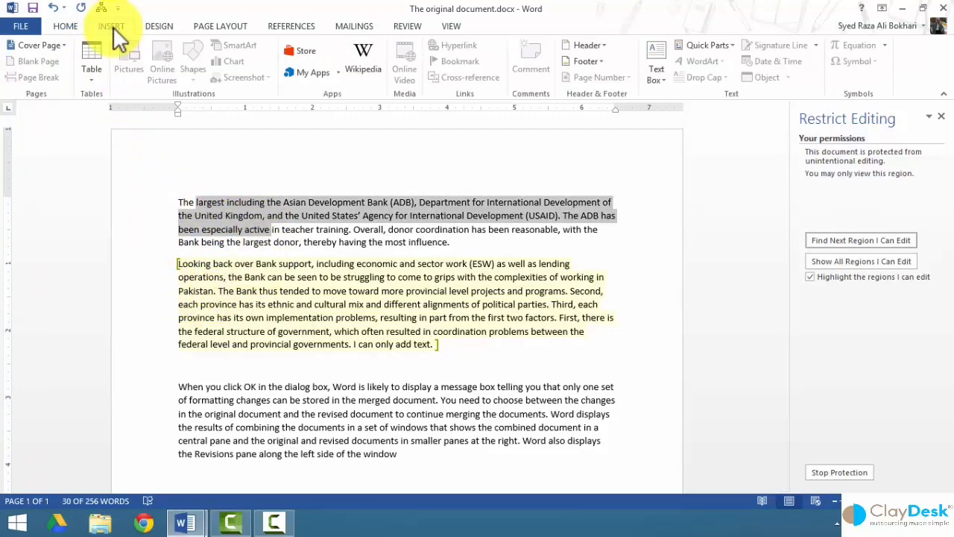
click(66, 26)
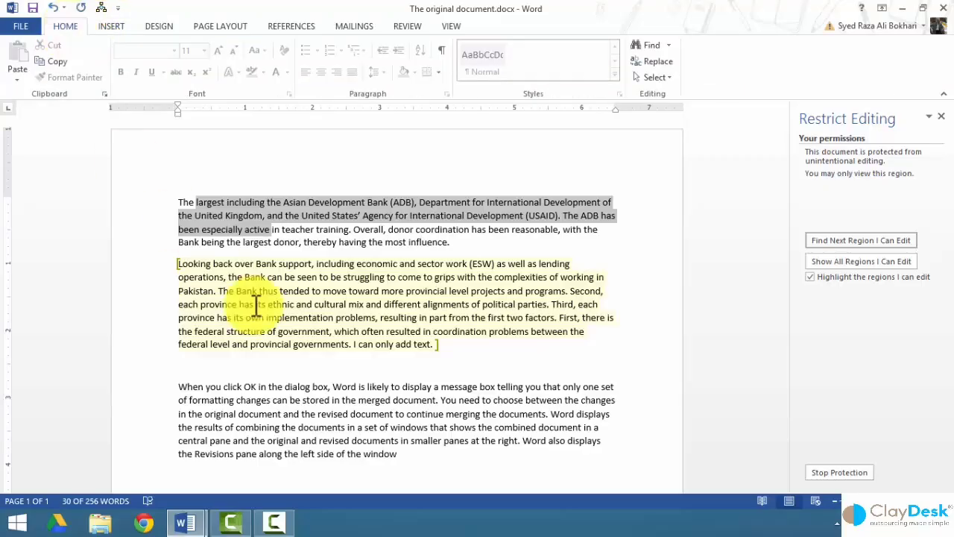
click(218, 290)
drag(235, 291, 302, 296)
right_click(302, 296)
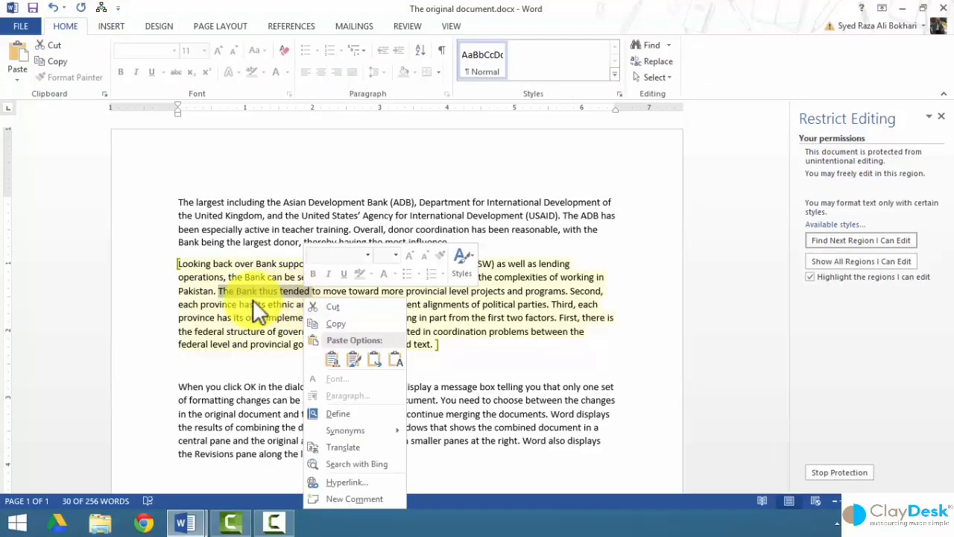
key(Escape)
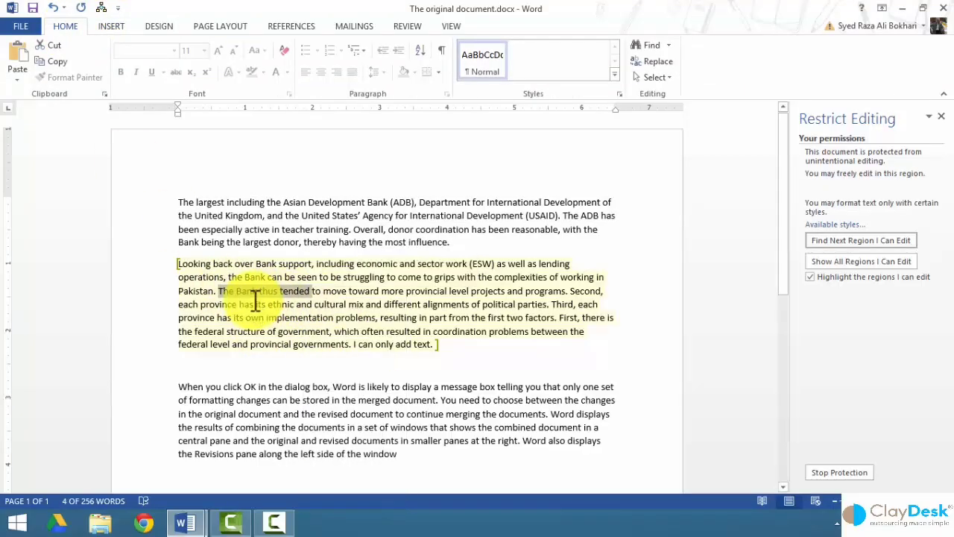
click(365, 304)
double_click(154, 241)
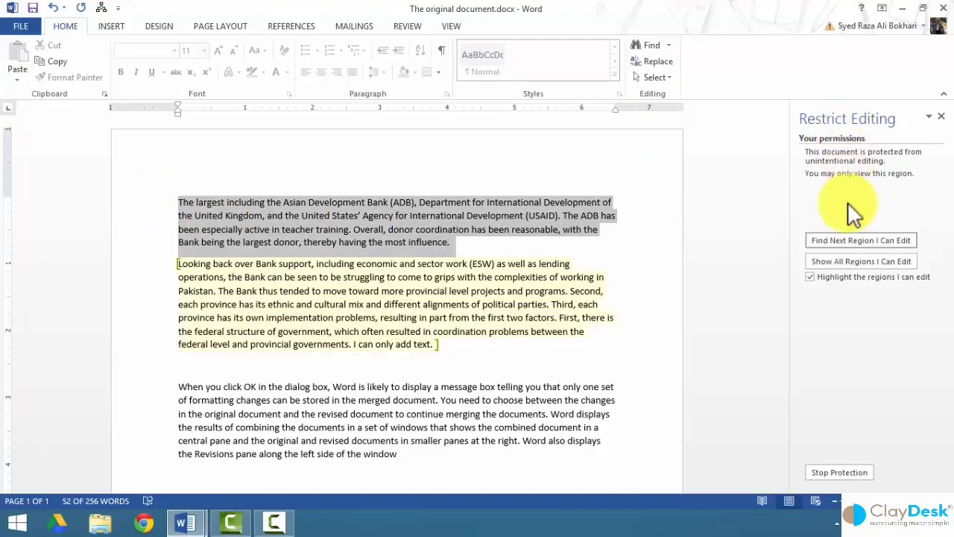
Jump to the editable region, hide the Restrict Editing pane, and select lines of the editable paragraph.
click(862, 240)
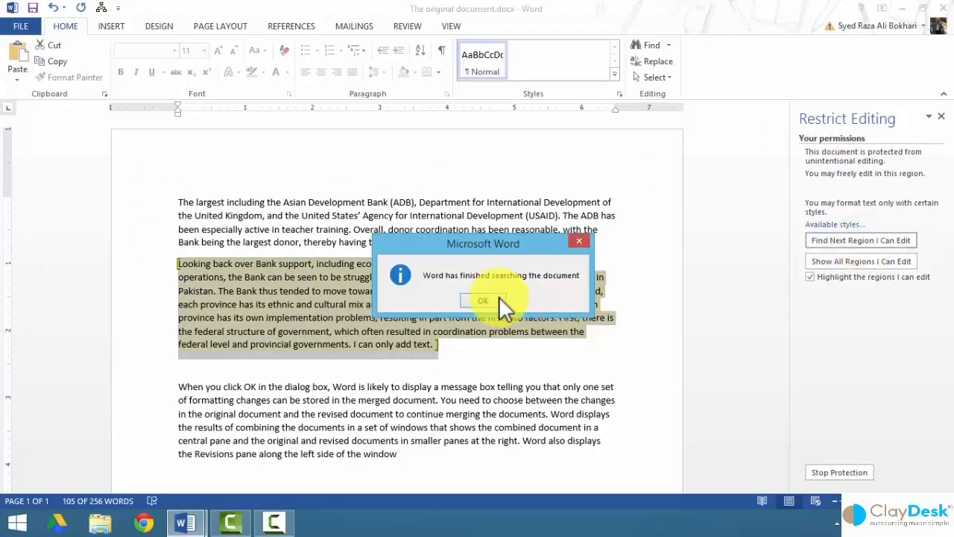
click(483, 300)
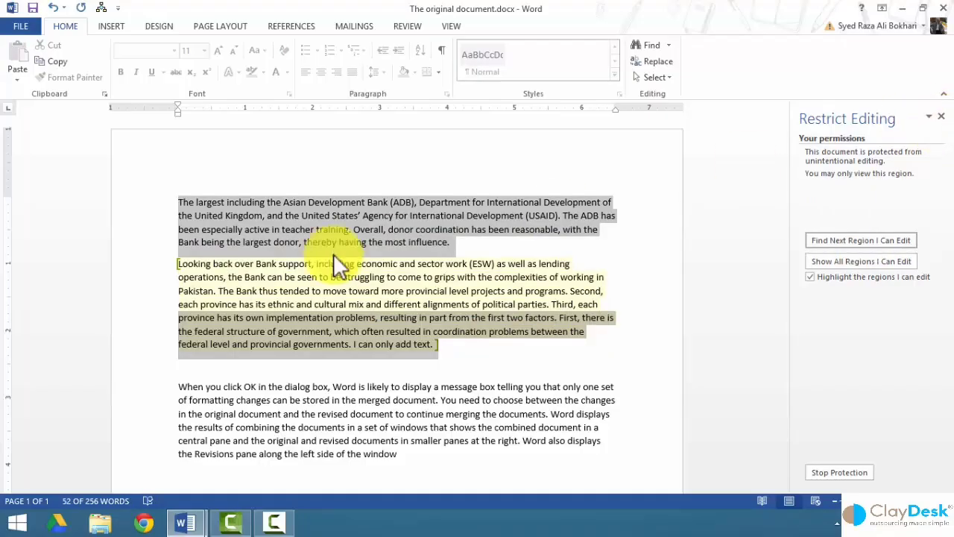
click(278, 267)
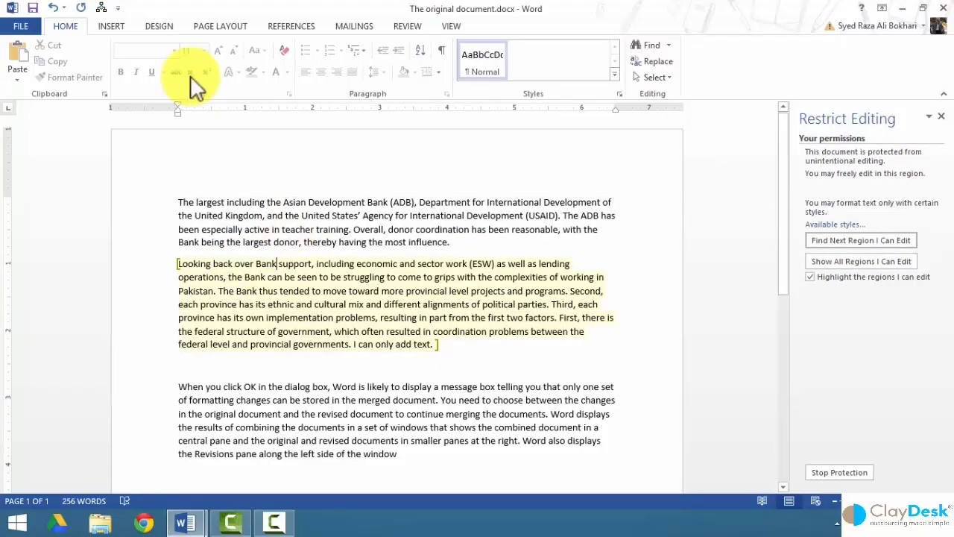
click(408, 26)
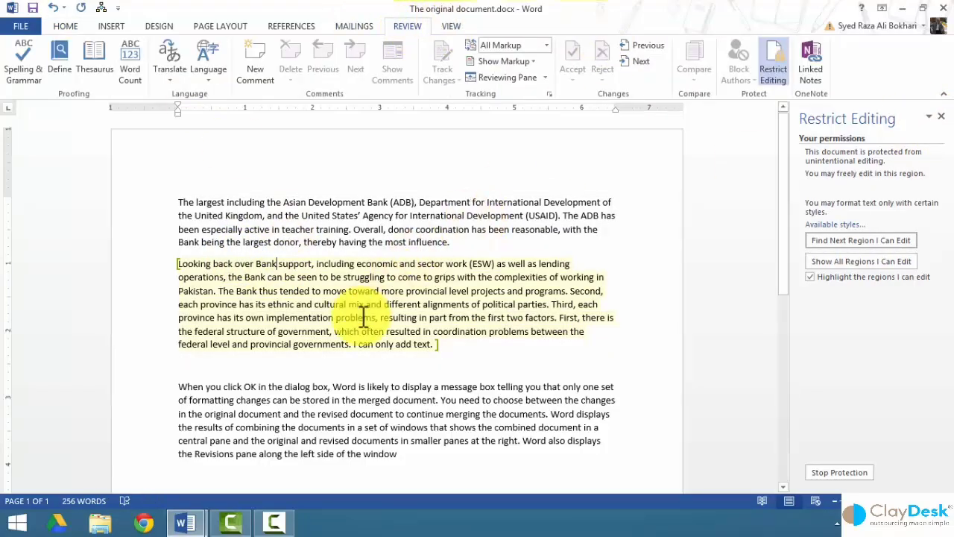
click(775, 71)
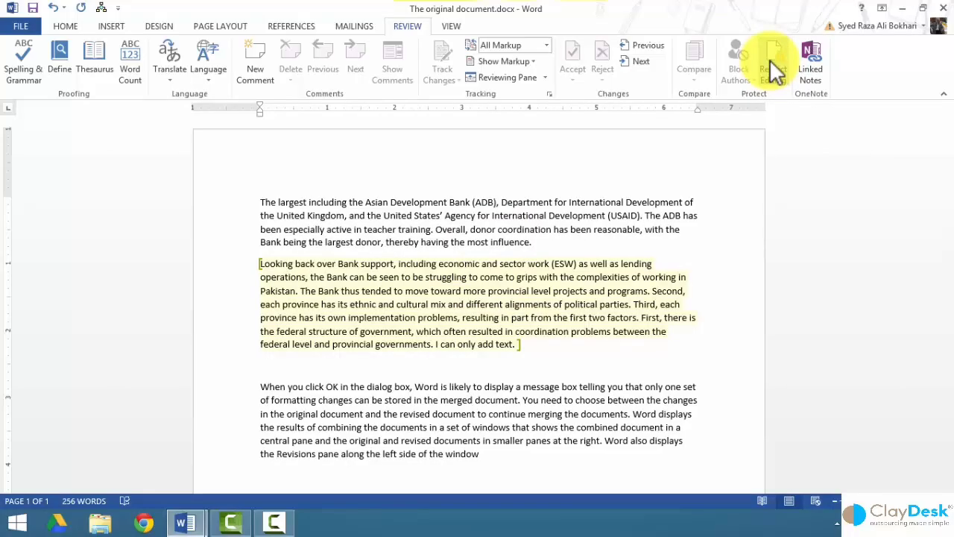
drag(224, 278, 222, 340)
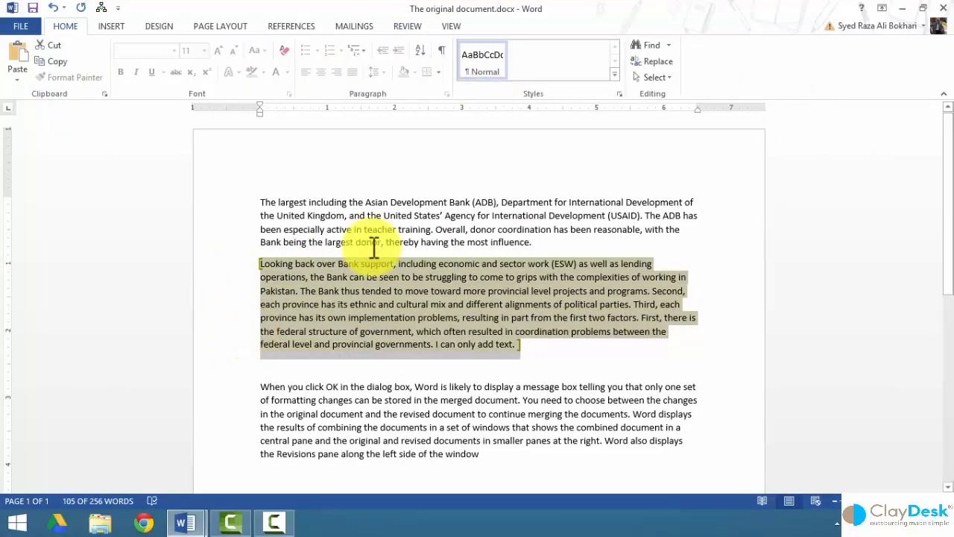
click(361, 222)
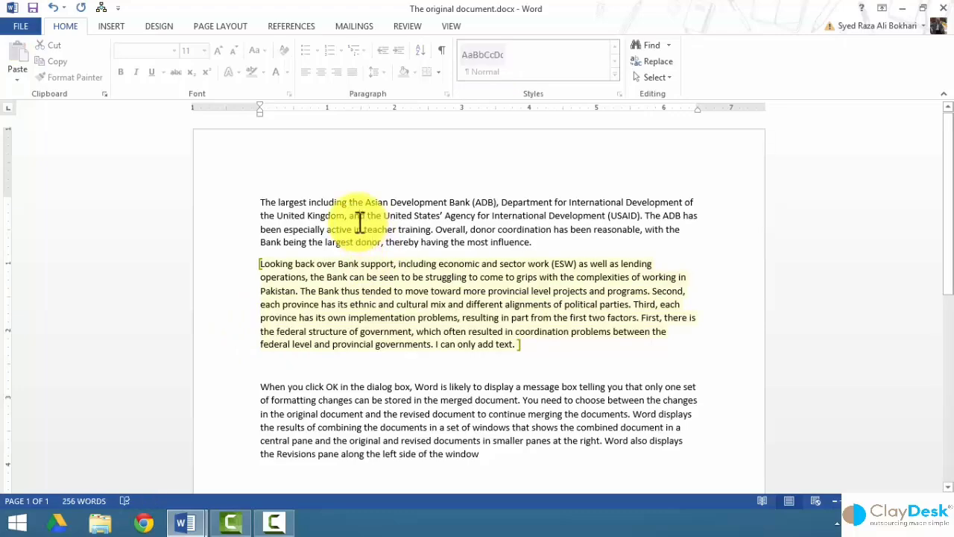
Try inserting line breaks and deleting text in the locked first paragraph, confirming edits are blocked.
click(561, 243)
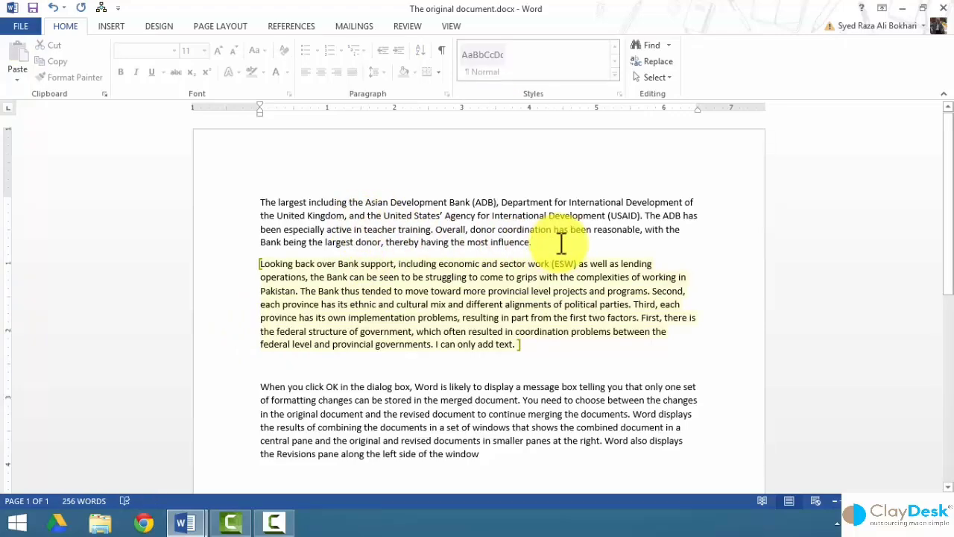
key(Return)
key(Return)
key(Return)
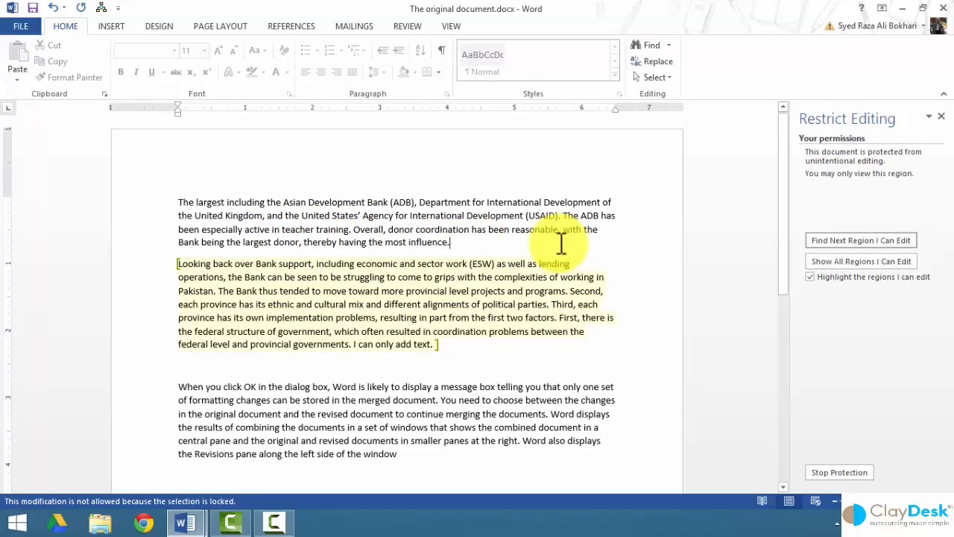
key(Return)
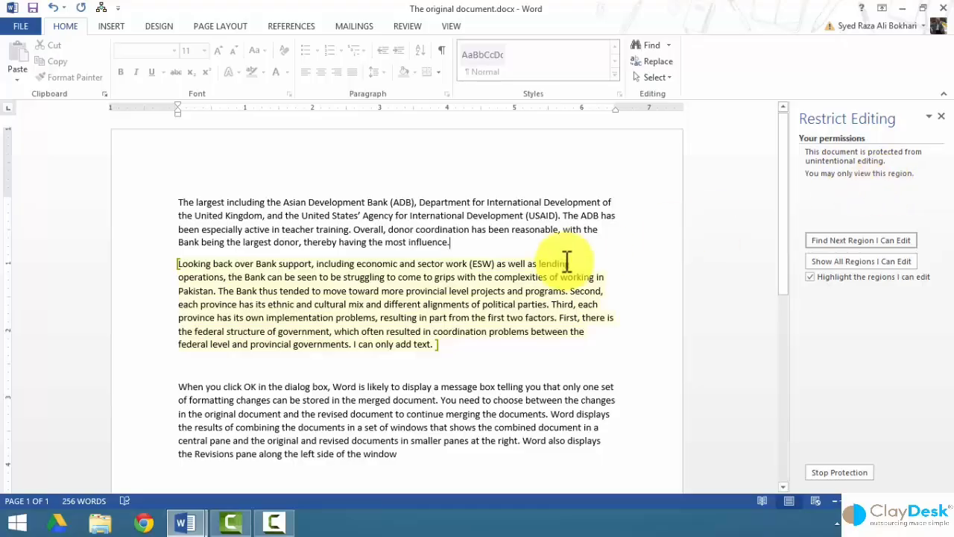
drag(146, 201, 153, 264)
key(Delete)
click(266, 229)
key(Delete)
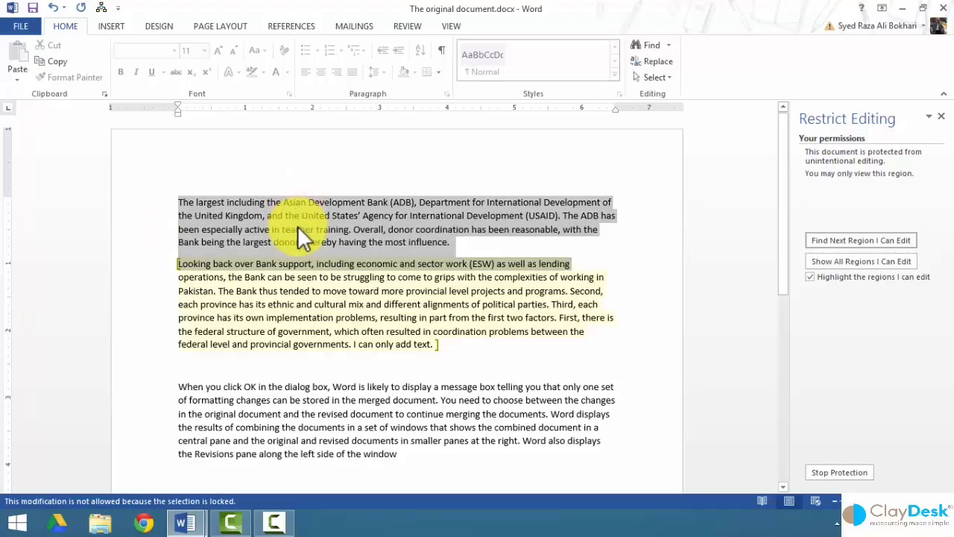
Append 'I can only change this paragraph.' after 'add text.' in the editable paragraph.
click(382, 331)
click(430, 342)
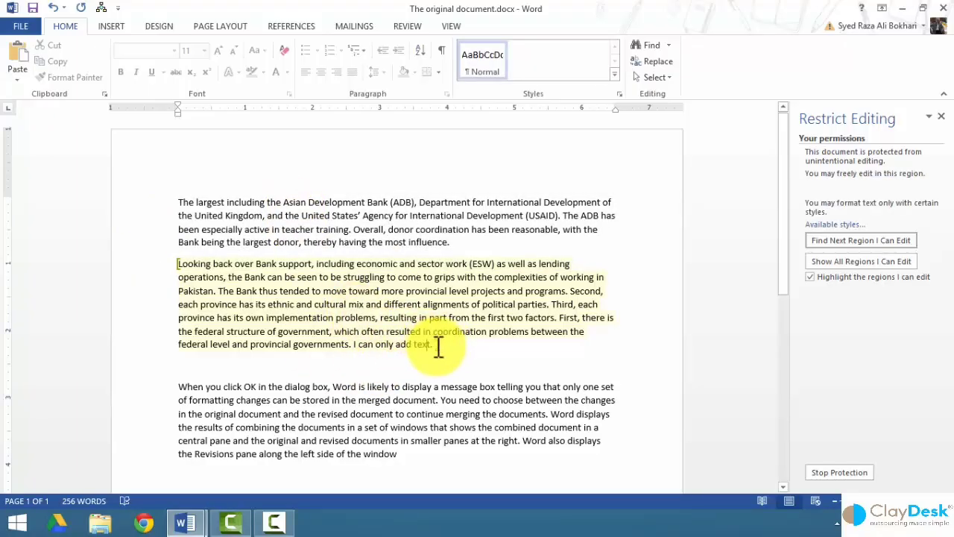
text(I can only )
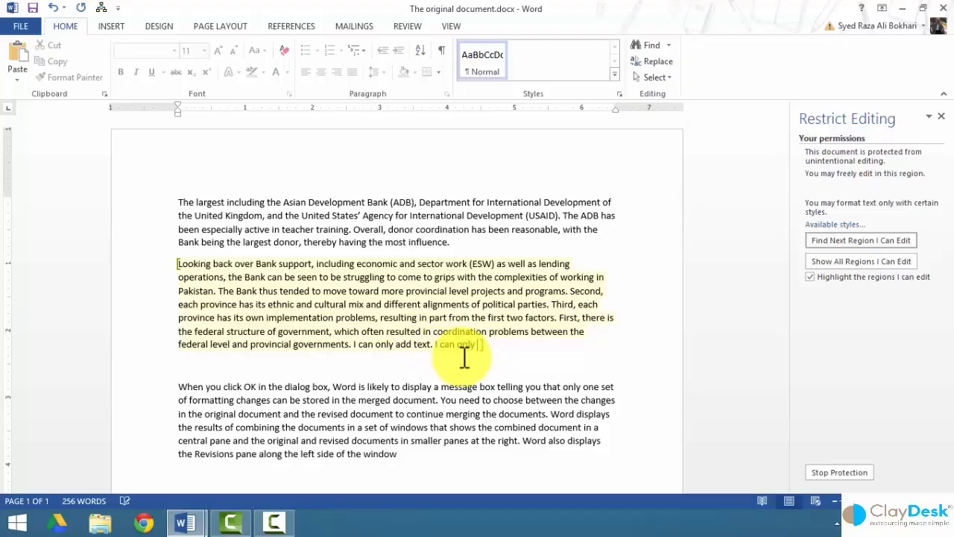
text(change this paragraph.)
click(151, 386)
click(349, 428)
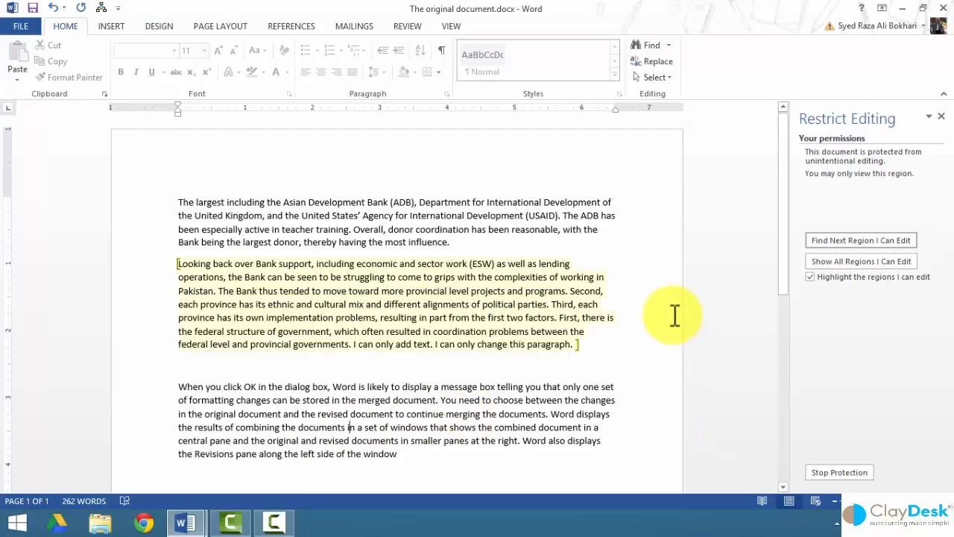
Stop document protection by entering the protection password.
click(844, 476)
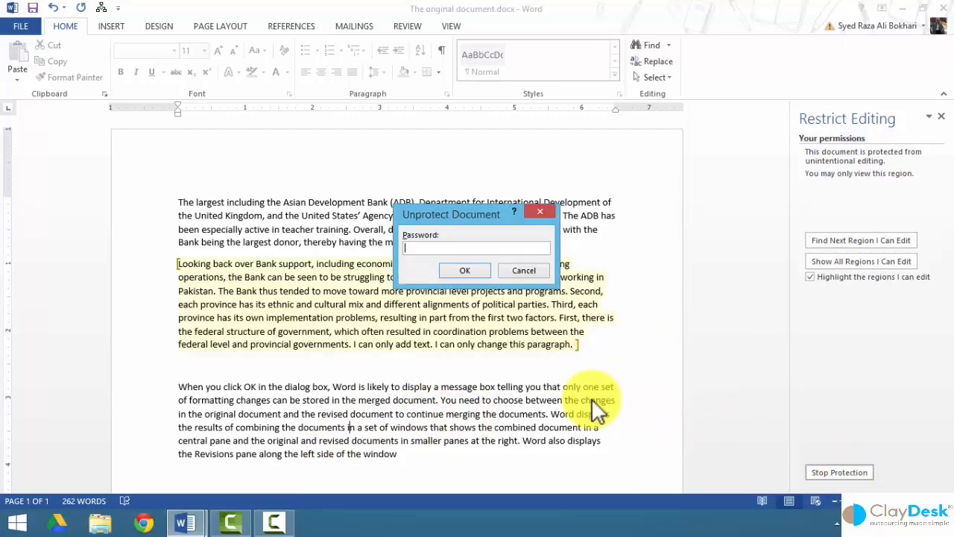
text(1234)
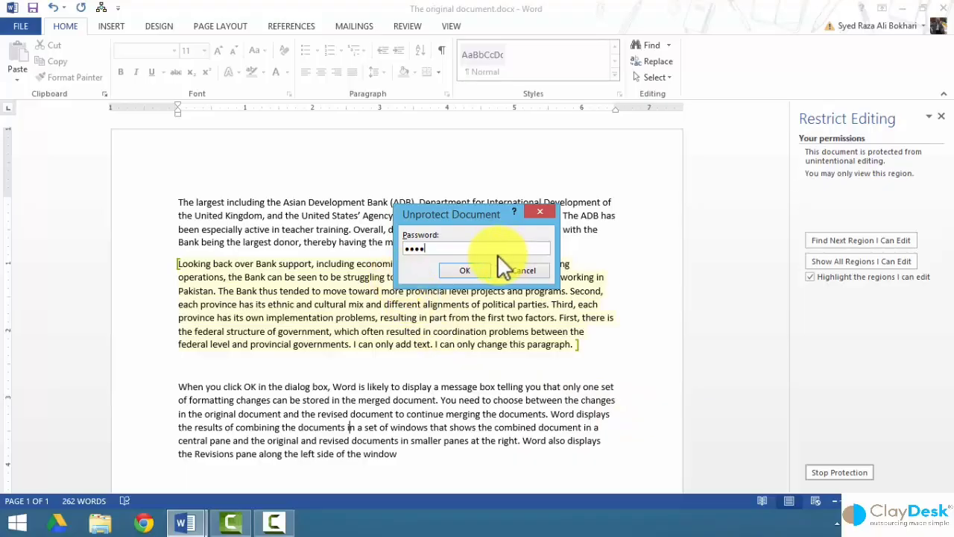
click(467, 270)
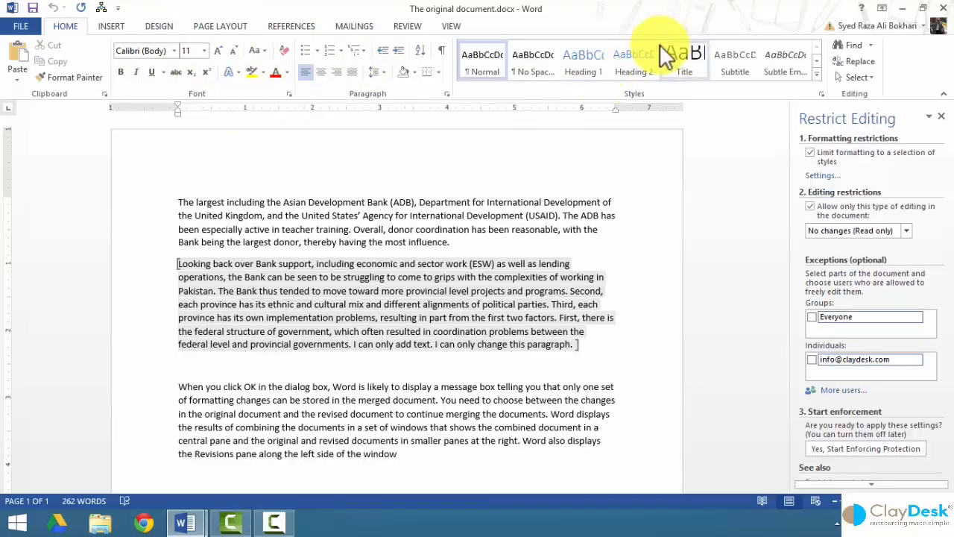
Clear the editing restriction, removing its editable-region exceptions, and the formatting restriction.
click(810, 206)
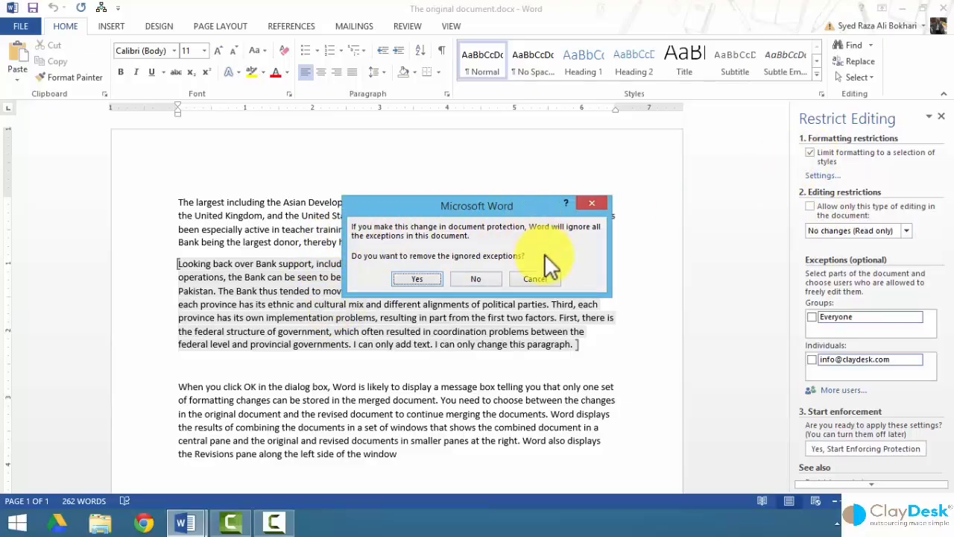
click(412, 277)
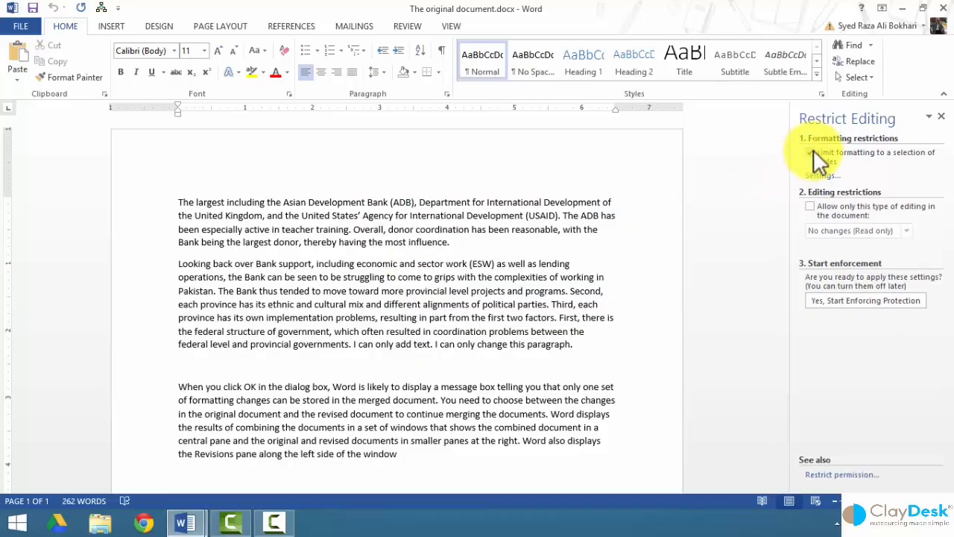
click(813, 150)
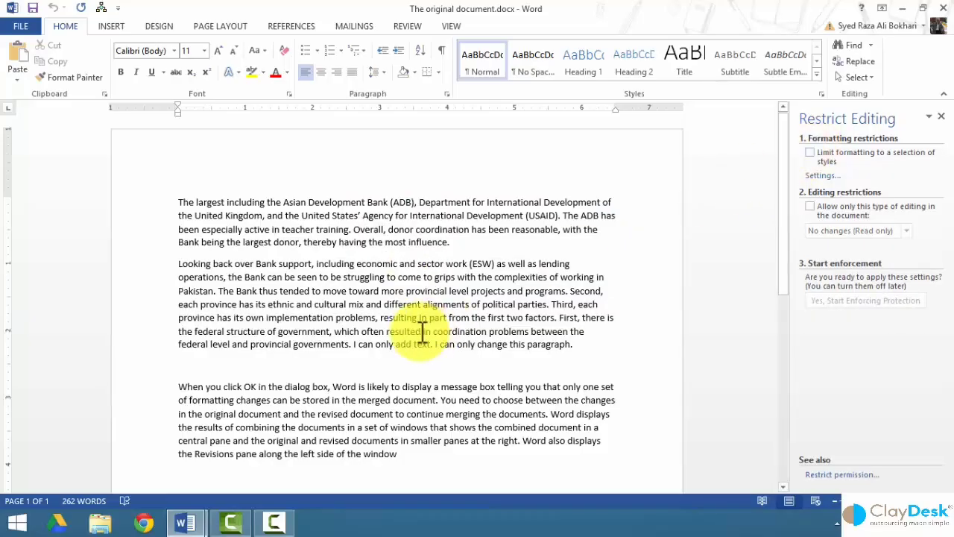
Confirm the first two paragraphs are editable, then reopen the Restrict Editing pane from Review.
drag(134, 213, 166, 366)
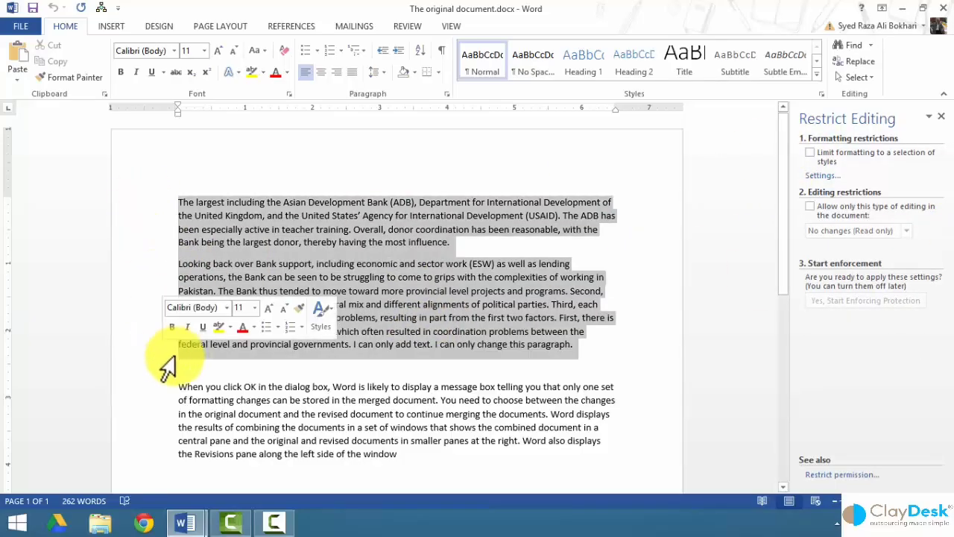
click(305, 390)
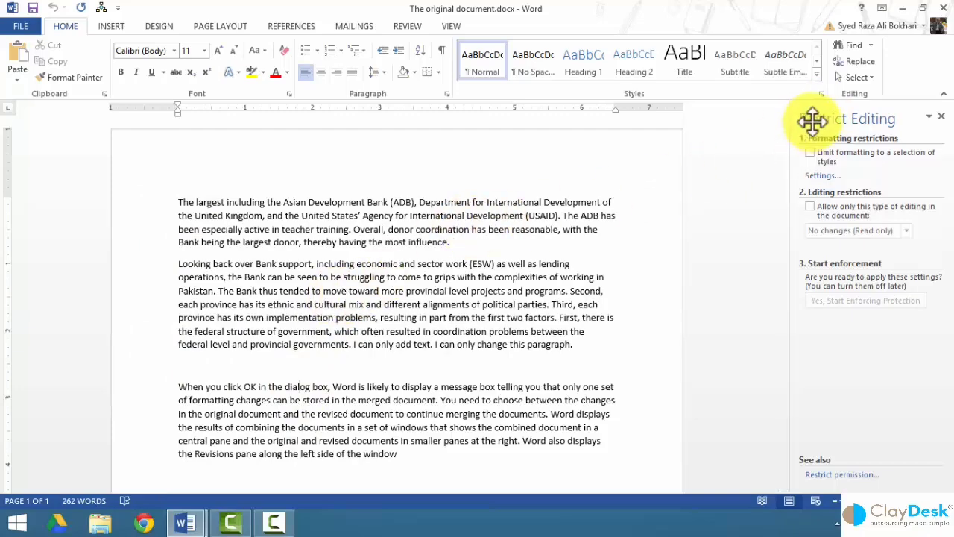
click(941, 117)
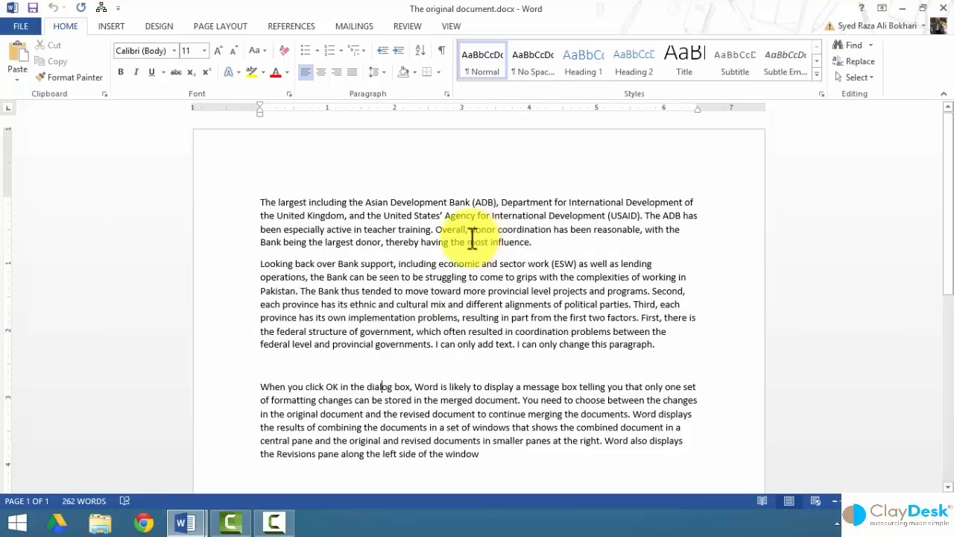
click(405, 27)
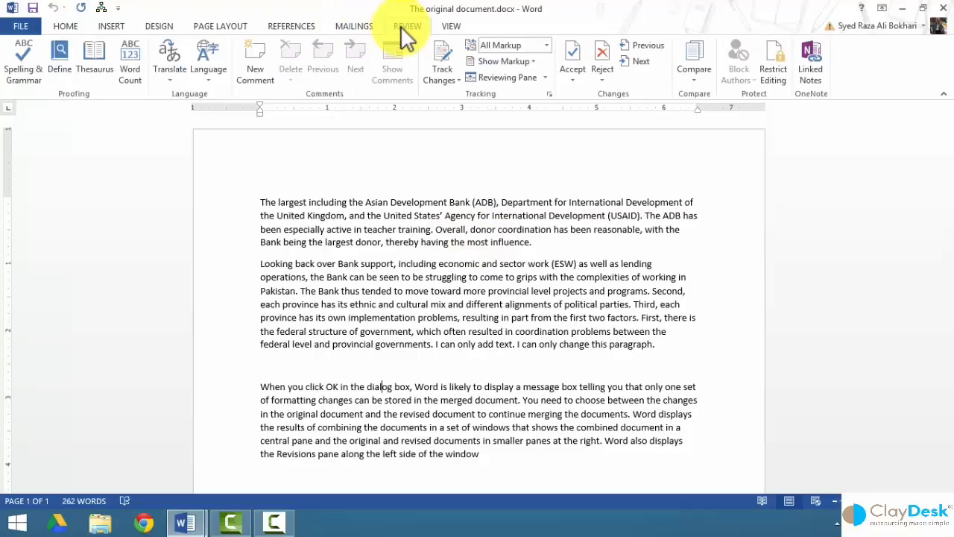
click(772, 68)
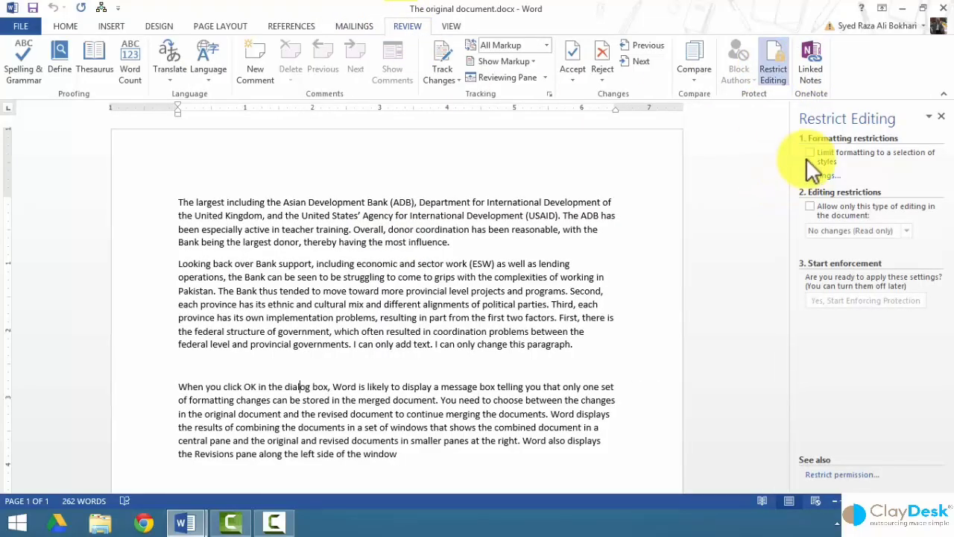
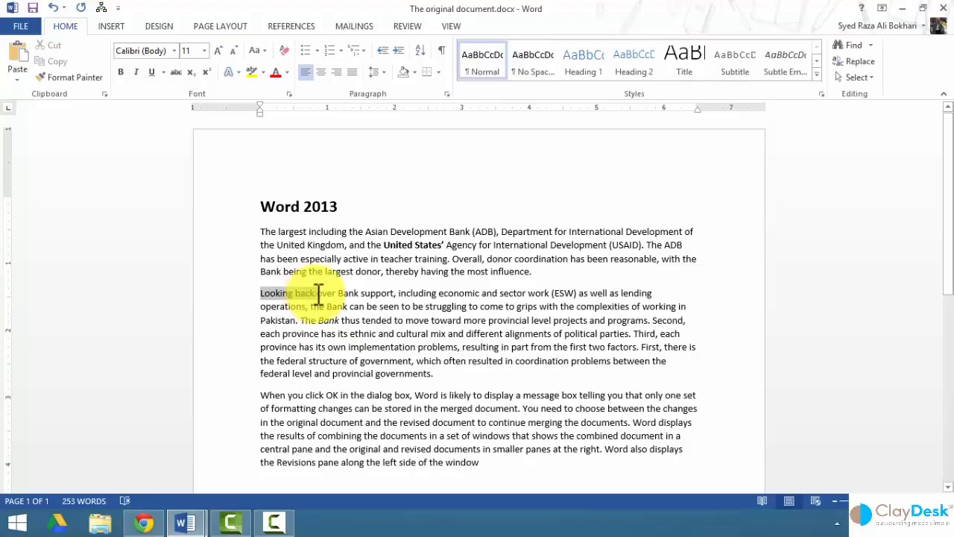
Underline 'Looking back over Bank support' and view the Info page showing no previous versions.
click(151, 71)
click(352, 246)
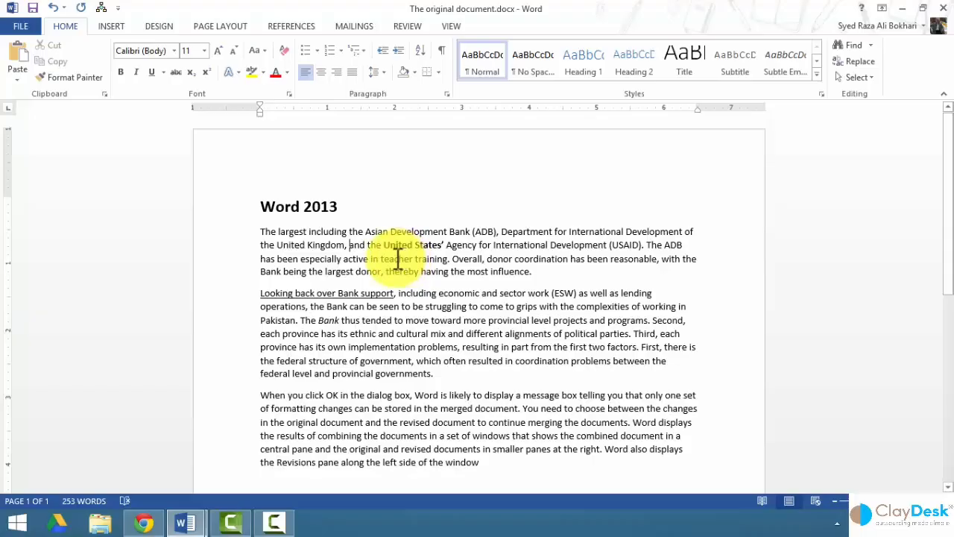
click(23, 28)
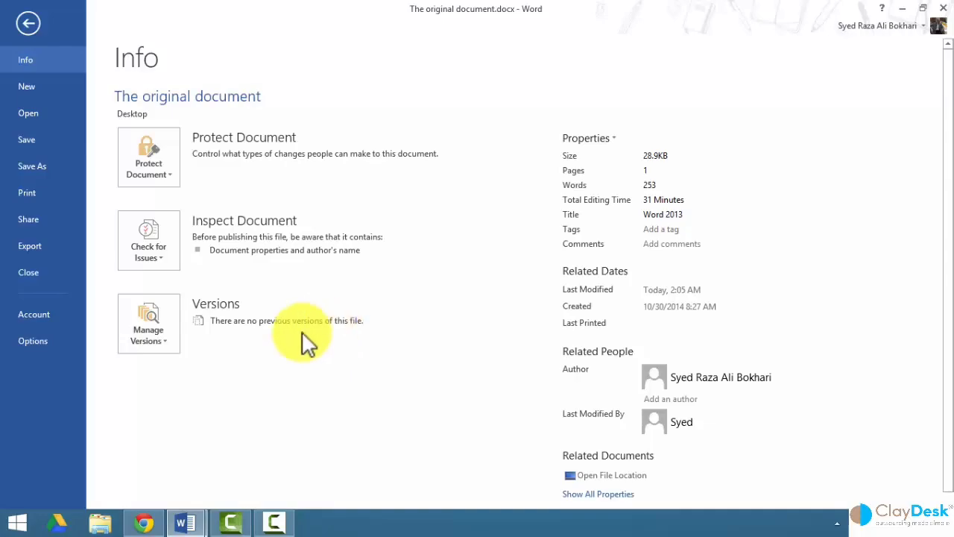
Close The original document, discarding the underline change, and minimize Word to the desktop.
click(34, 29)
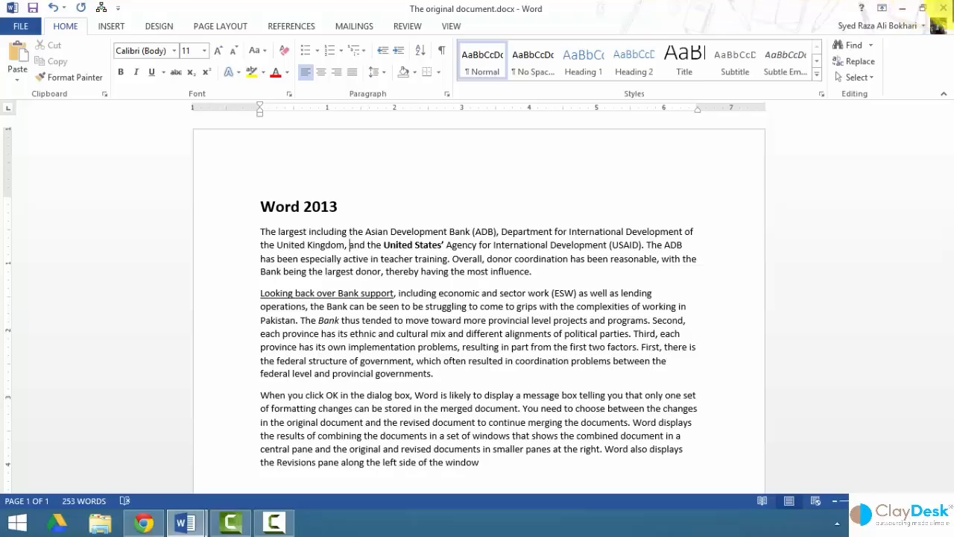
click(943, 8)
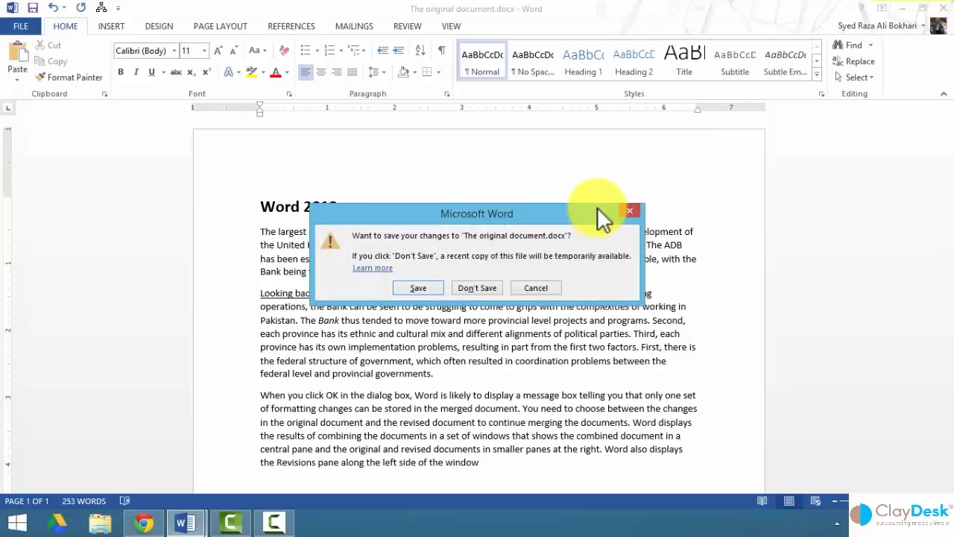
click(476, 287)
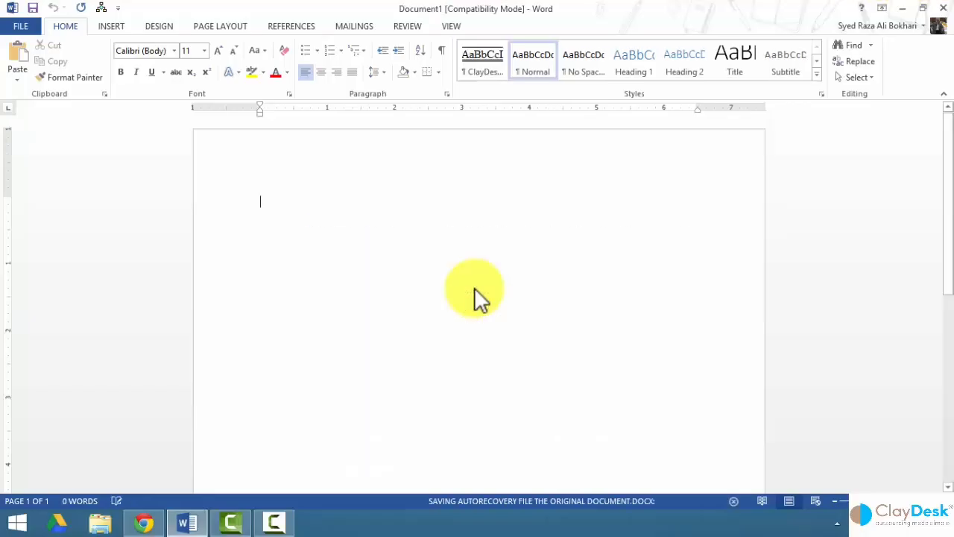
click(904, 8)
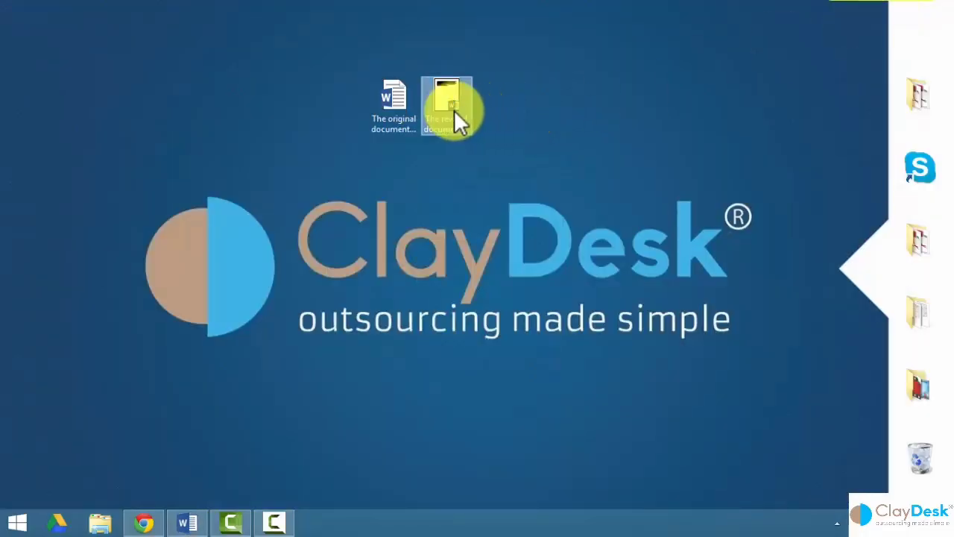
Reopen the document from the desktop and view Info, which lists a 2:08 AM autosaved version.
click(397, 109)
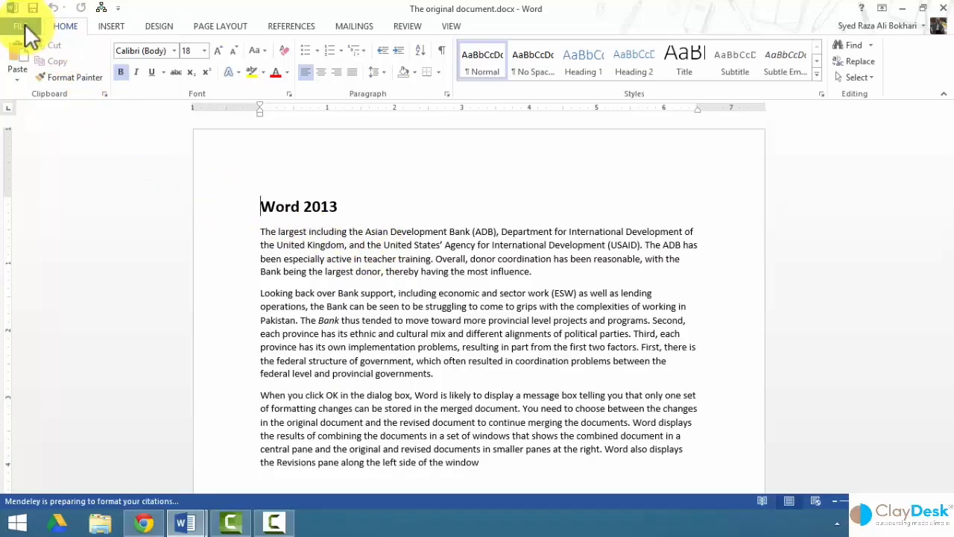
click(24, 29)
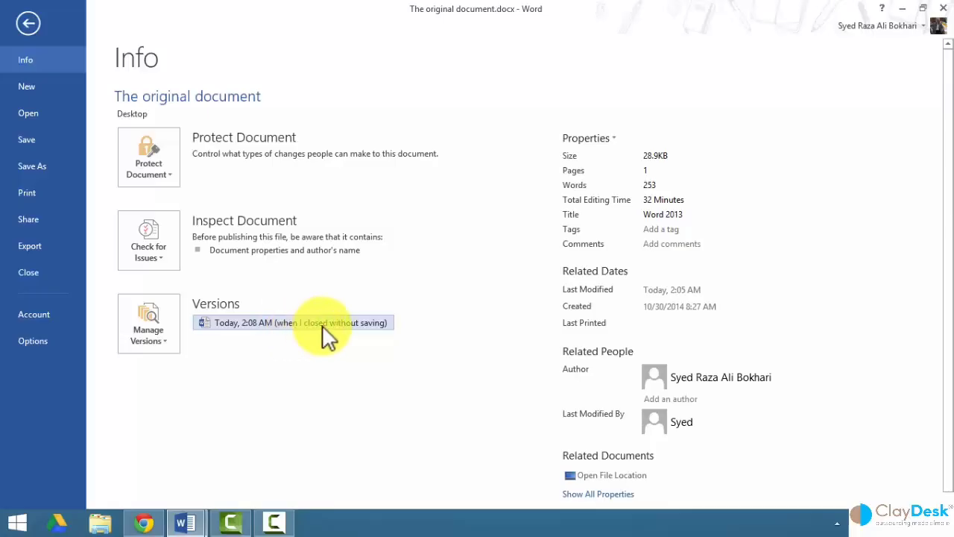
Open the 2:08 AM autosaved version and check 'Looking back over Bank support' is still underlined.
right_click(249, 332)
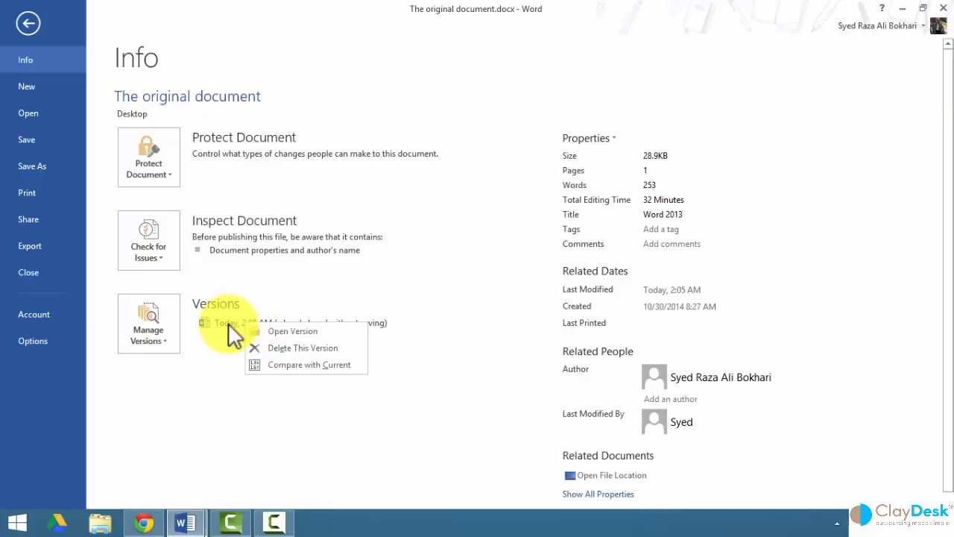
click(289, 329)
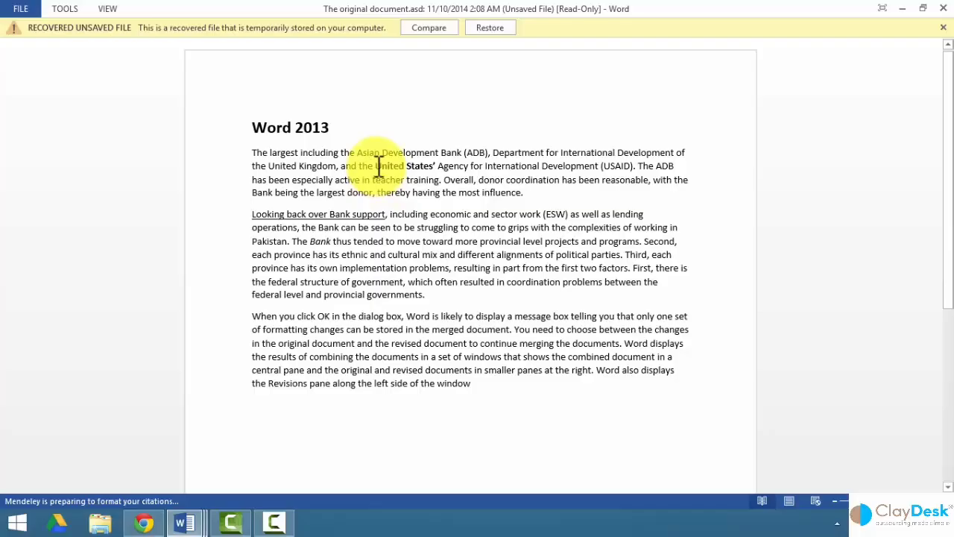
drag(376, 165, 436, 164)
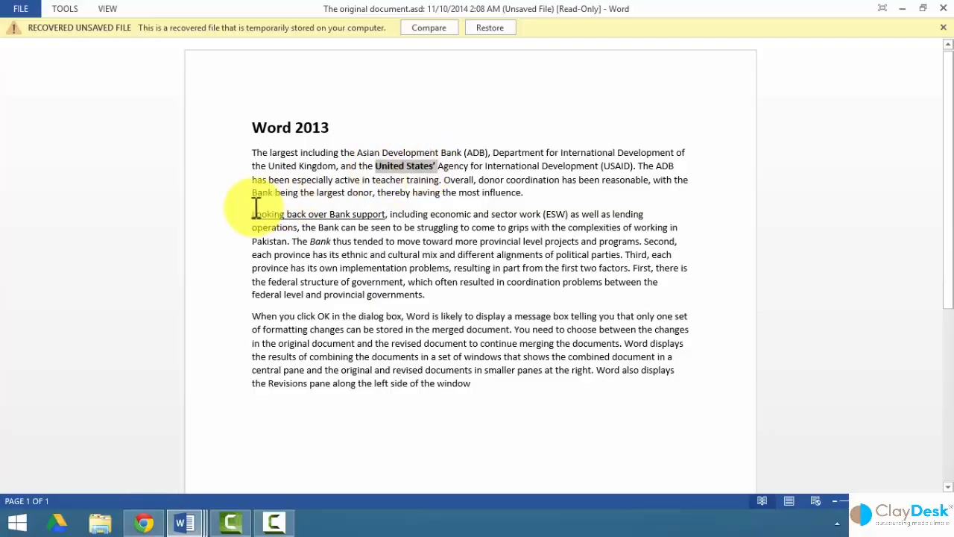
drag(254, 214, 379, 212)
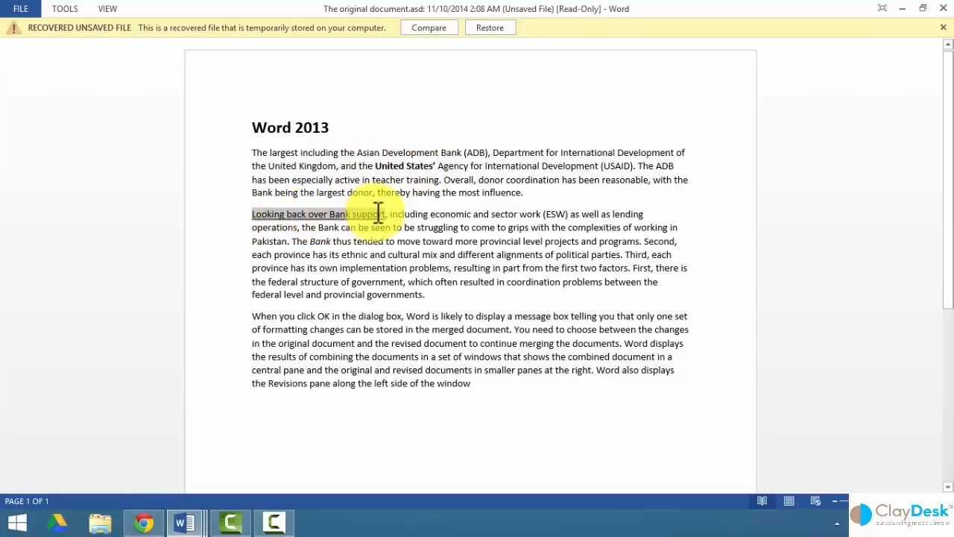
click(448, 182)
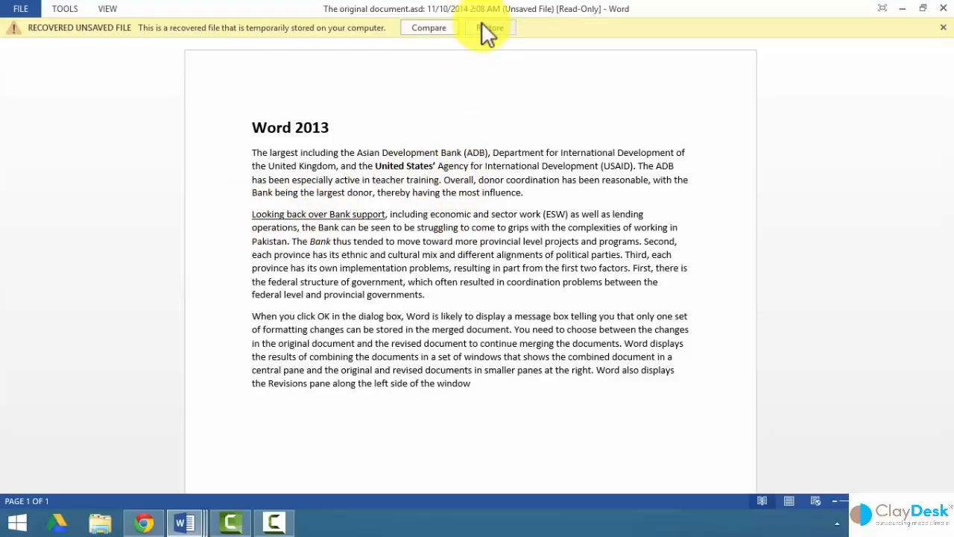
Compare the recovered file with the current document, producing Document2 with tracked Bold and Underline changes.
click(428, 29)
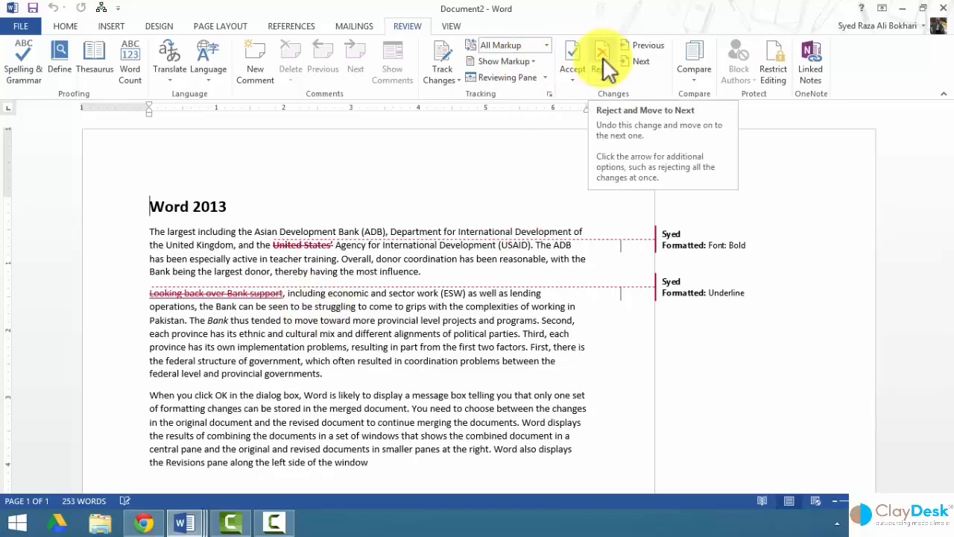
Accept all three tracked formatting changes in Document2, then view its Info page.
click(575, 57)
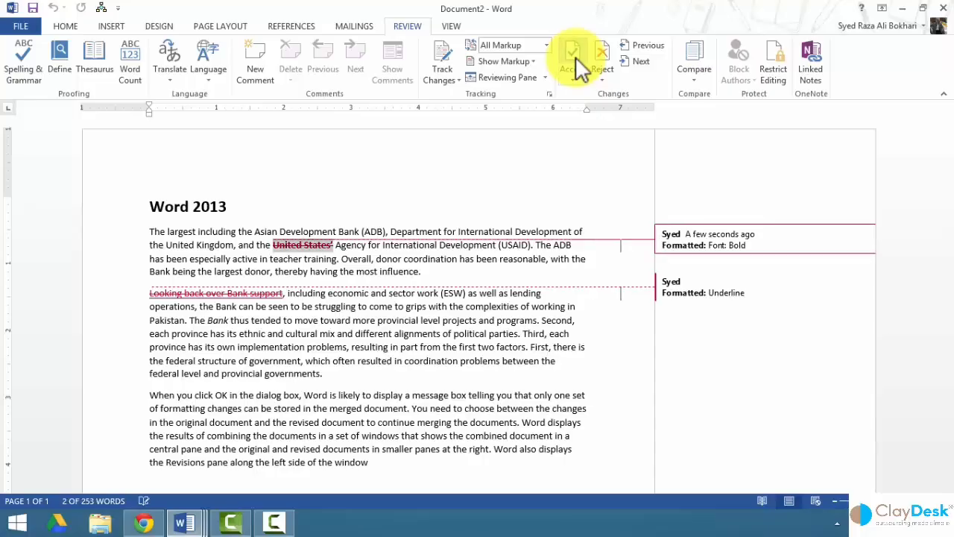
click(575, 56)
click(576, 57)
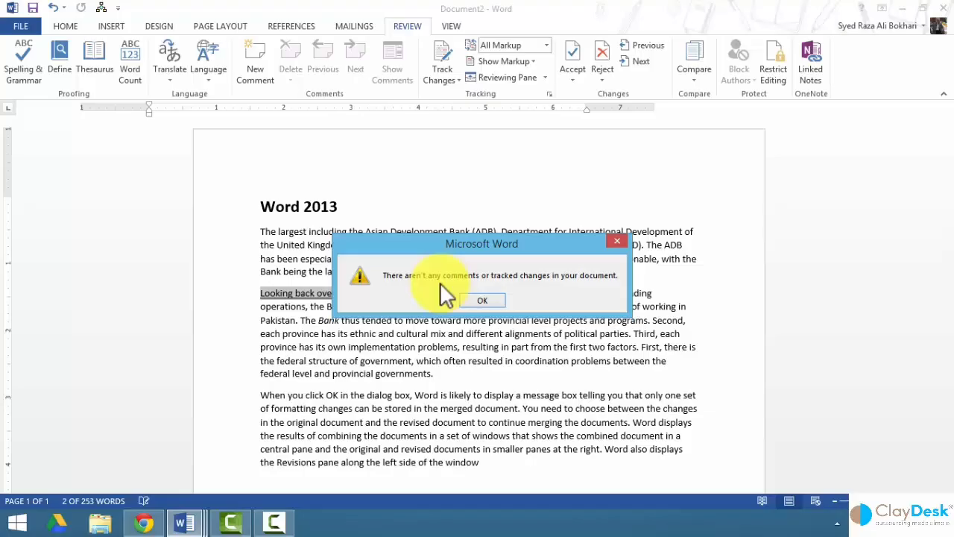
click(486, 300)
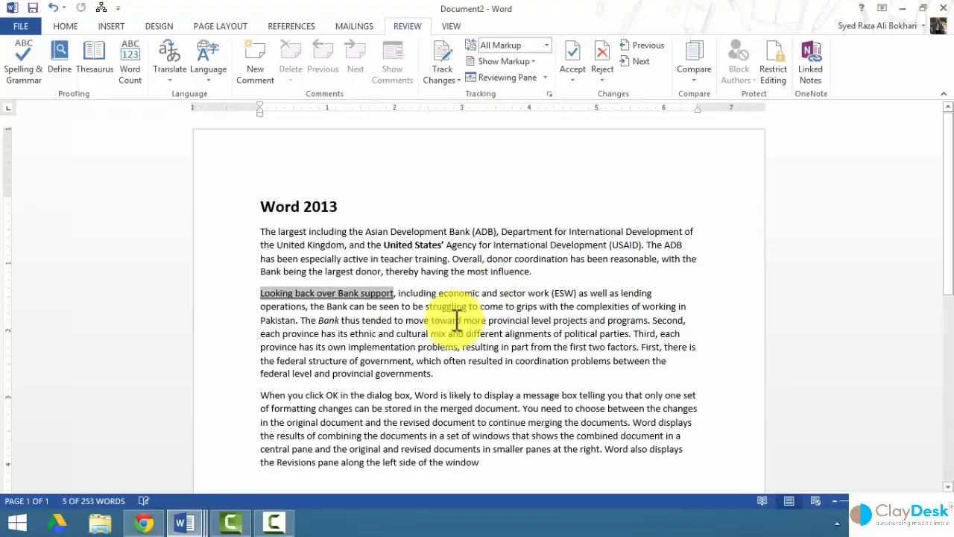
click(432, 333)
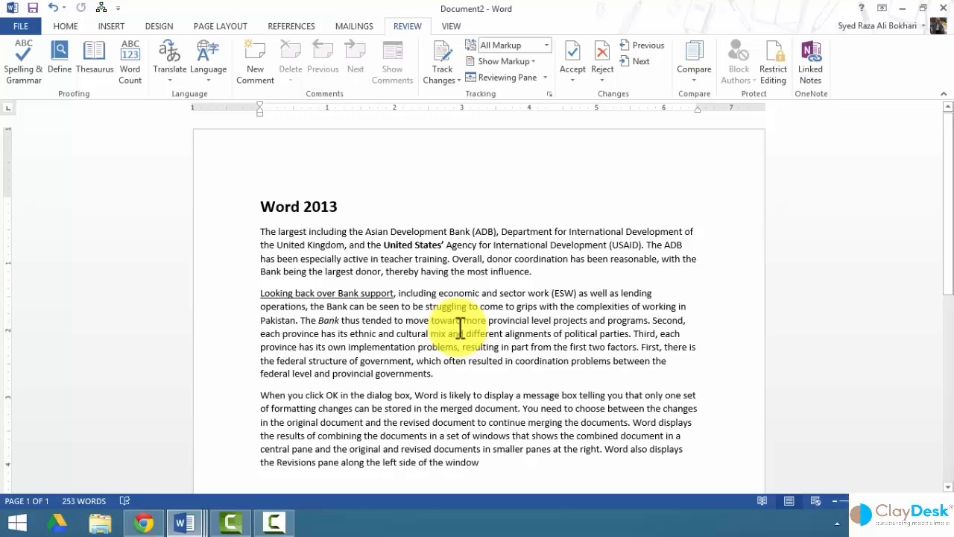
click(20, 28)
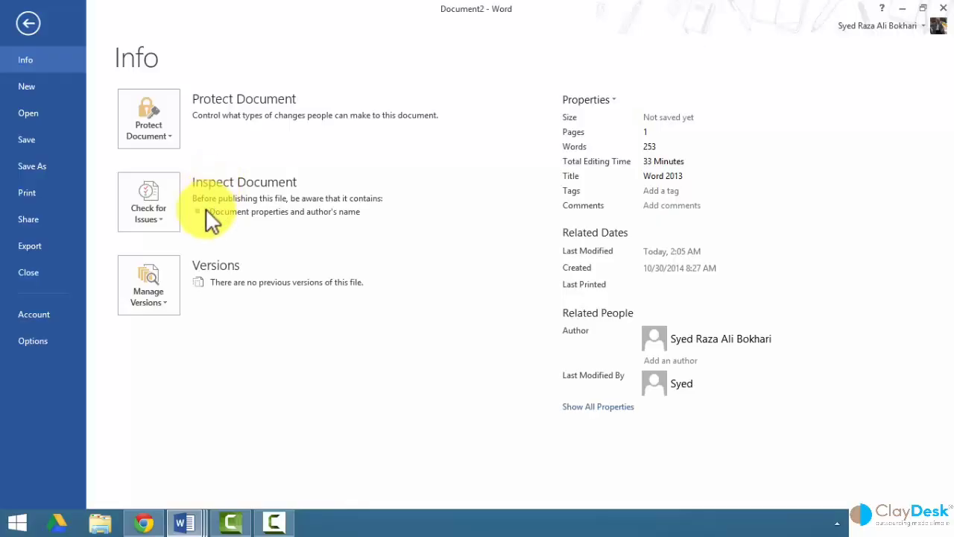
Run Document Inspector on Document2 and remove all Document Properties and Personal Information.
click(150, 214)
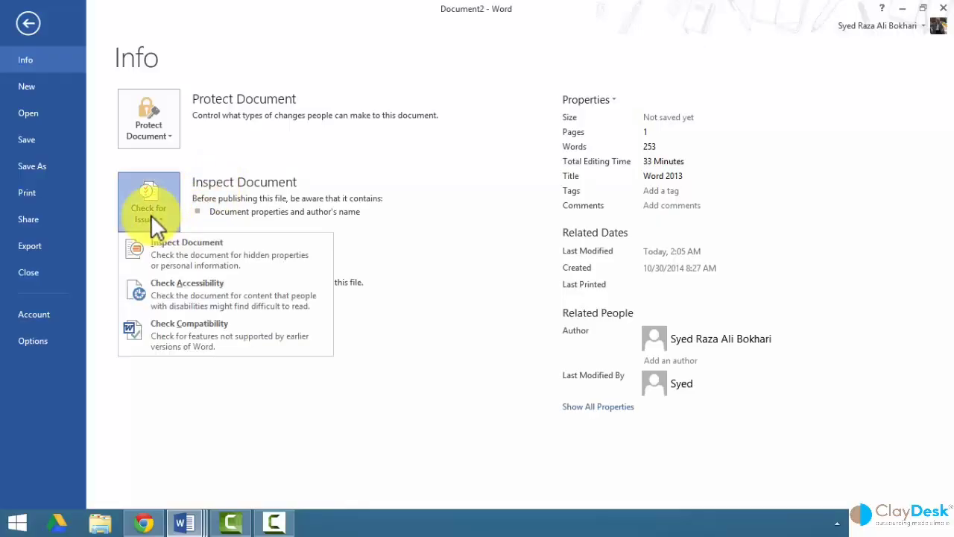
click(219, 252)
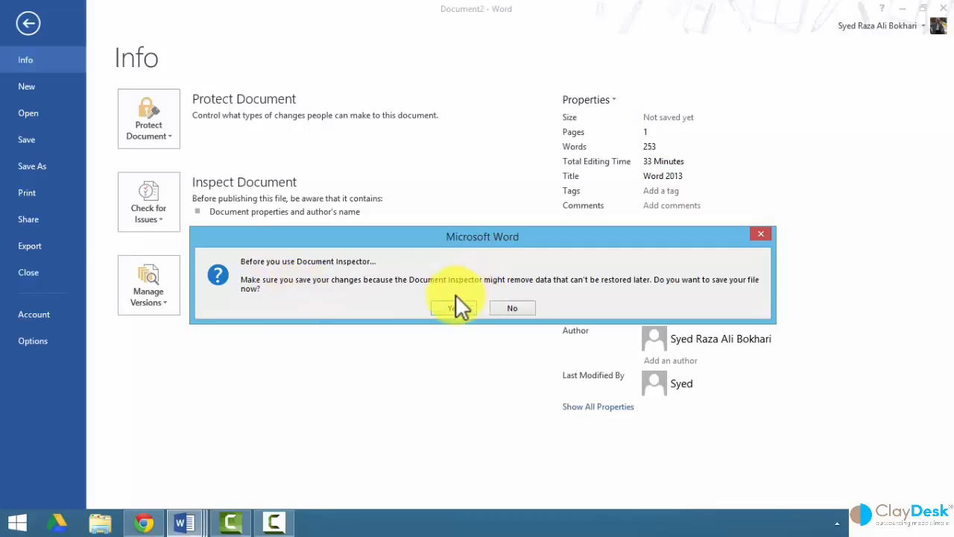
click(516, 307)
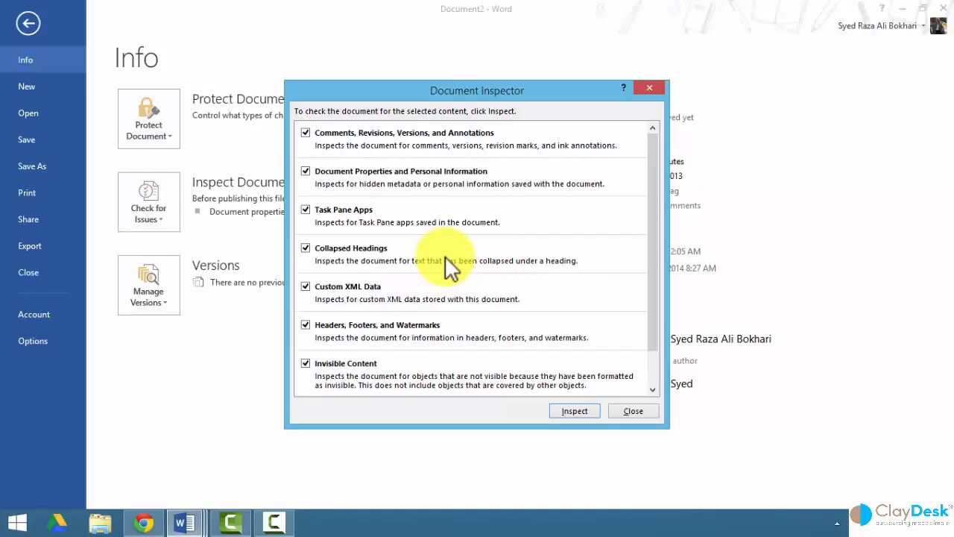
click(305, 134)
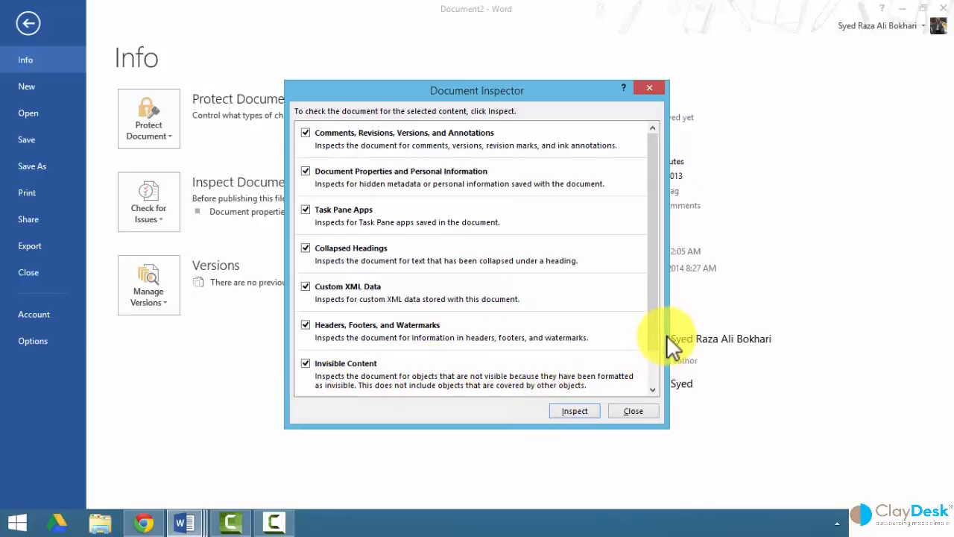
drag(653, 339, 653, 300)
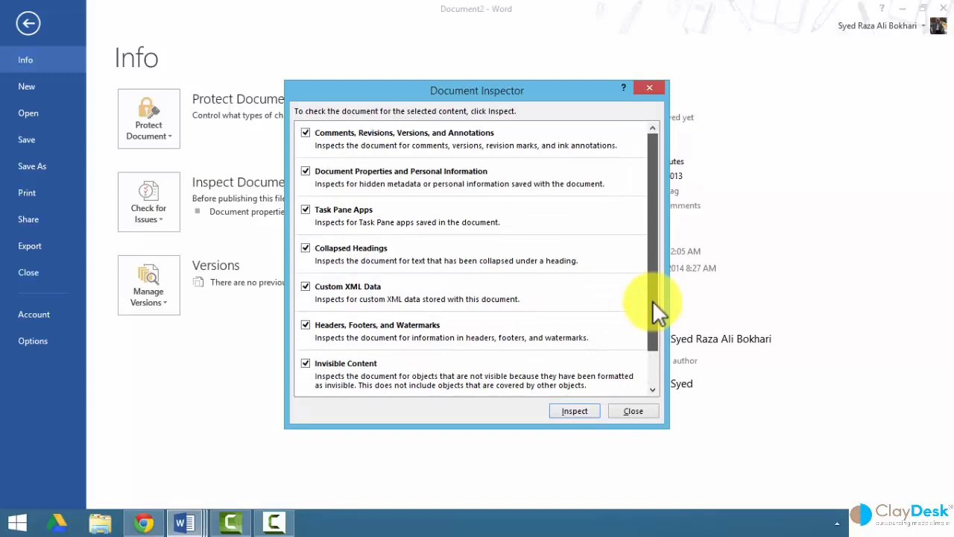
click(573, 411)
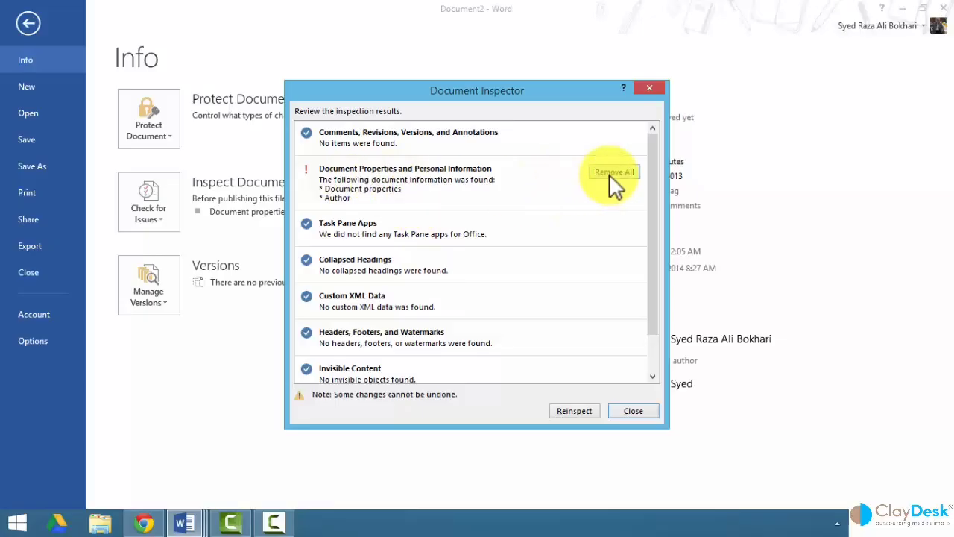
drag(659, 240, 665, 215)
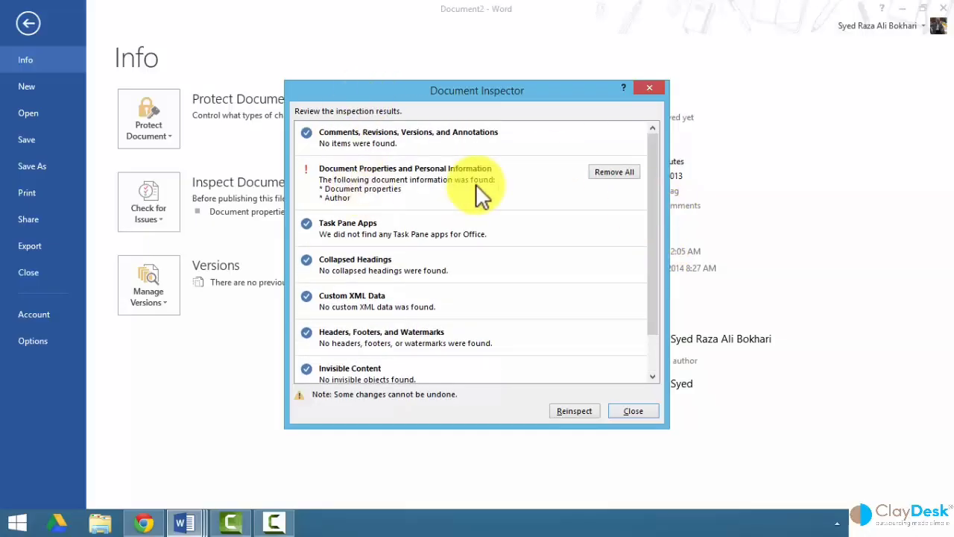
click(614, 172)
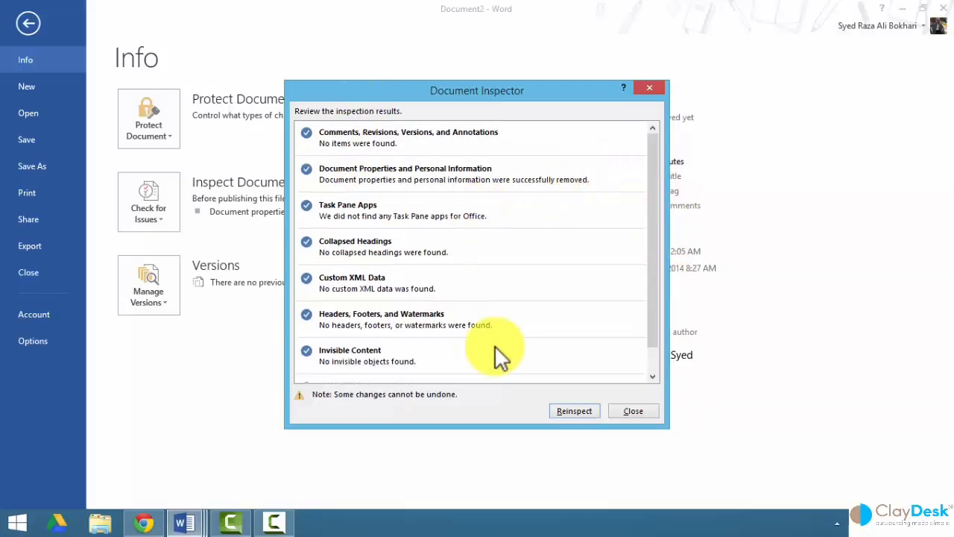
click(621, 410)
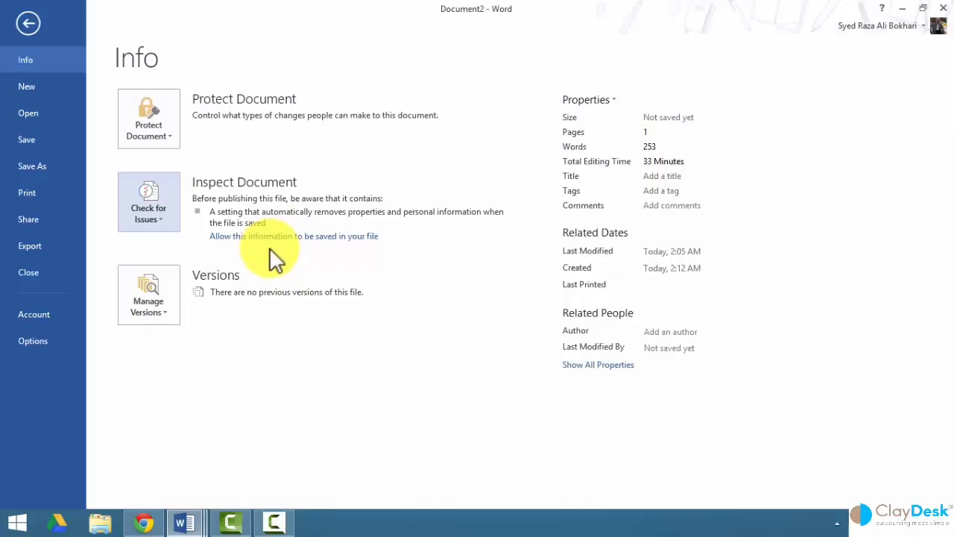
Enter 'Word 2013' as the page header text, then return to the Info page.
click(28, 26)
double_click(354, 158)
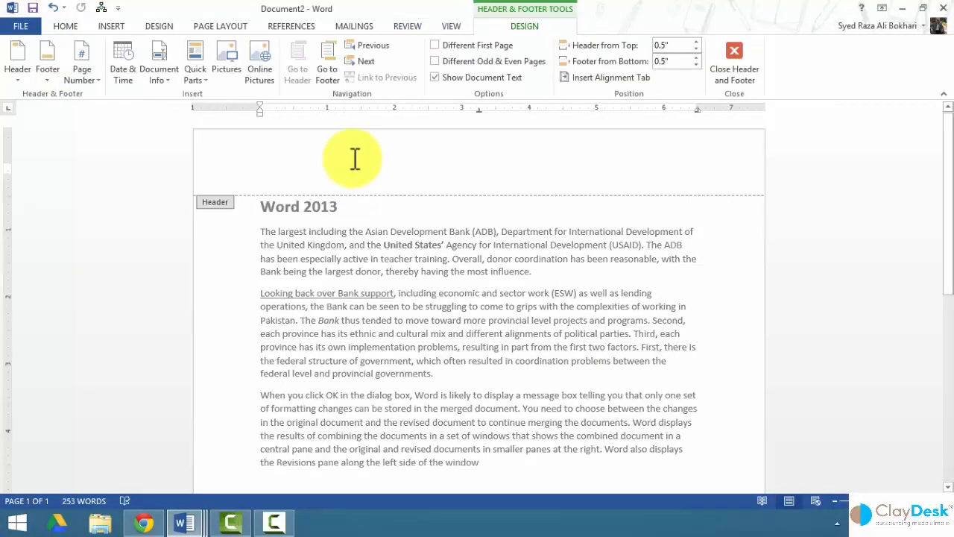
text(Word)
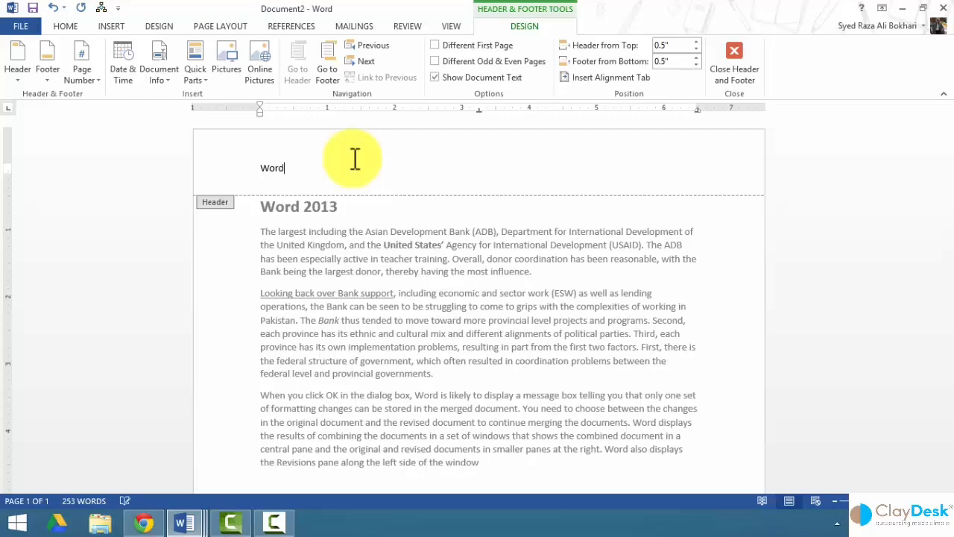
text( 2013)
double_click(355, 255)
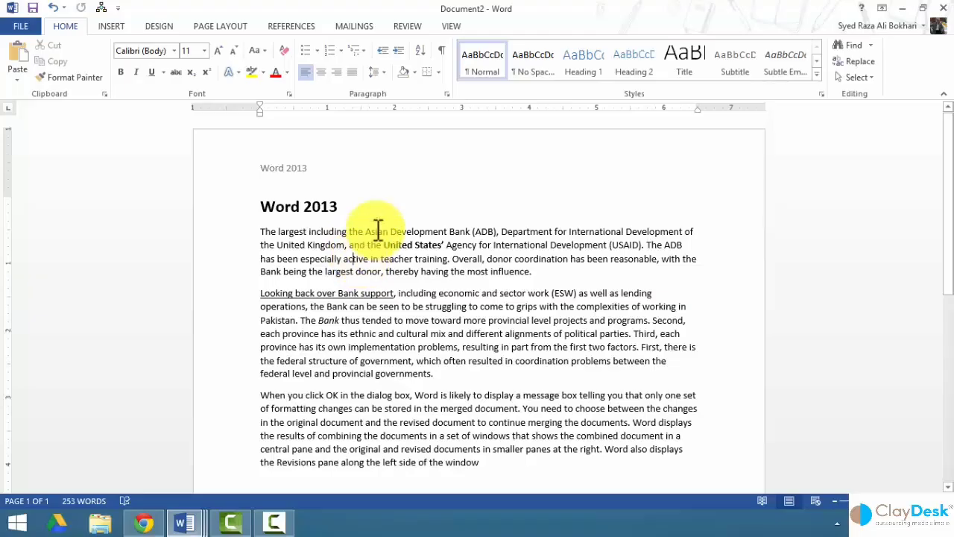
double_click(379, 162)
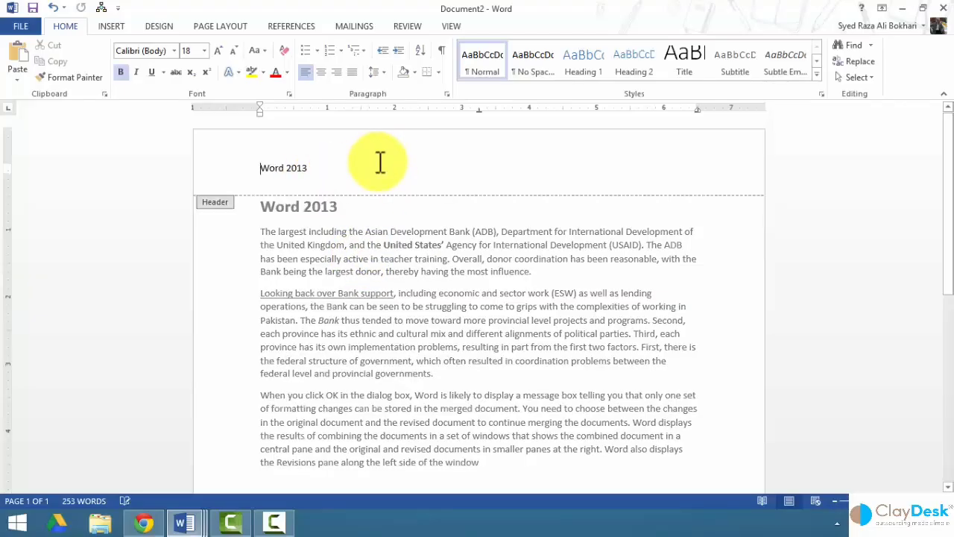
double_click(384, 246)
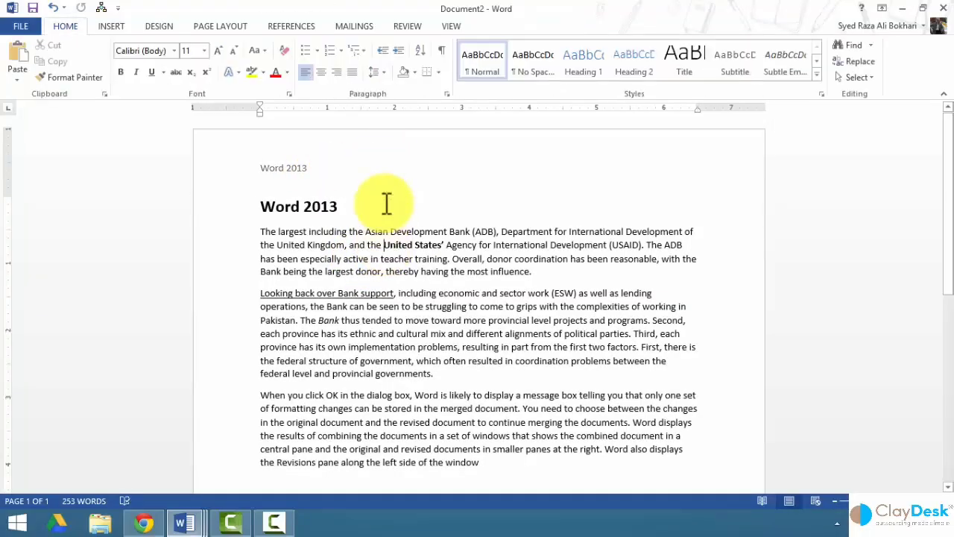
triple_click(365, 148)
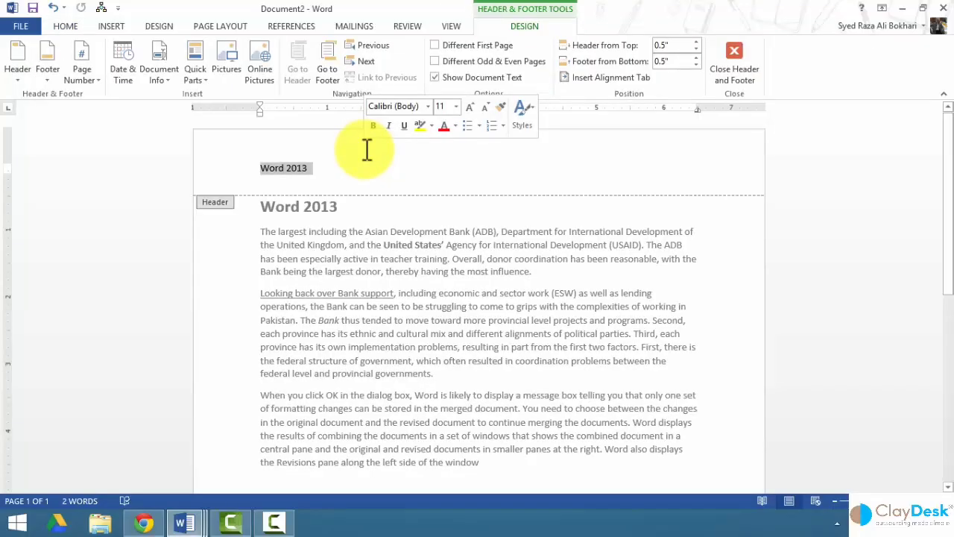
double_click(369, 201)
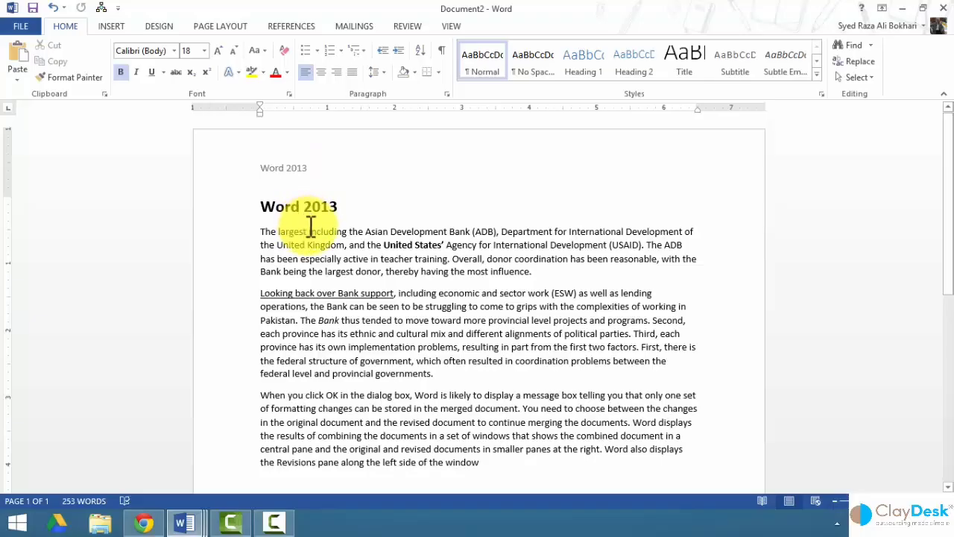
click(24, 27)
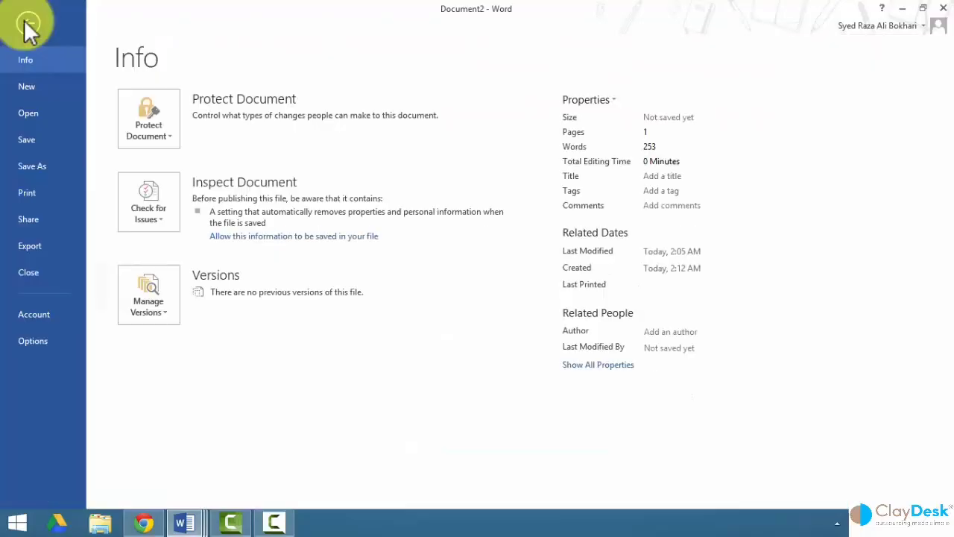
Use Document Inspector to remove all headers, footers and watermarks, then minimize Word.
click(171, 221)
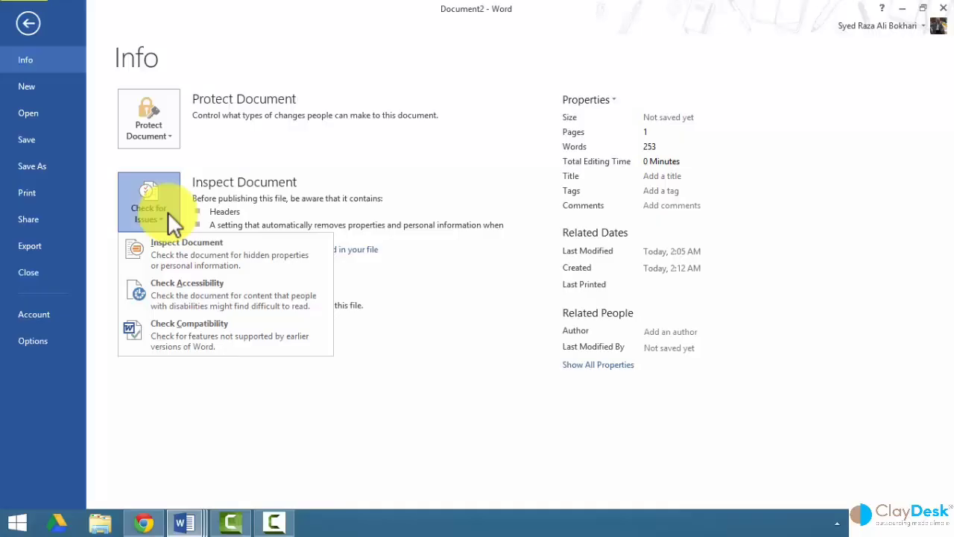
click(200, 254)
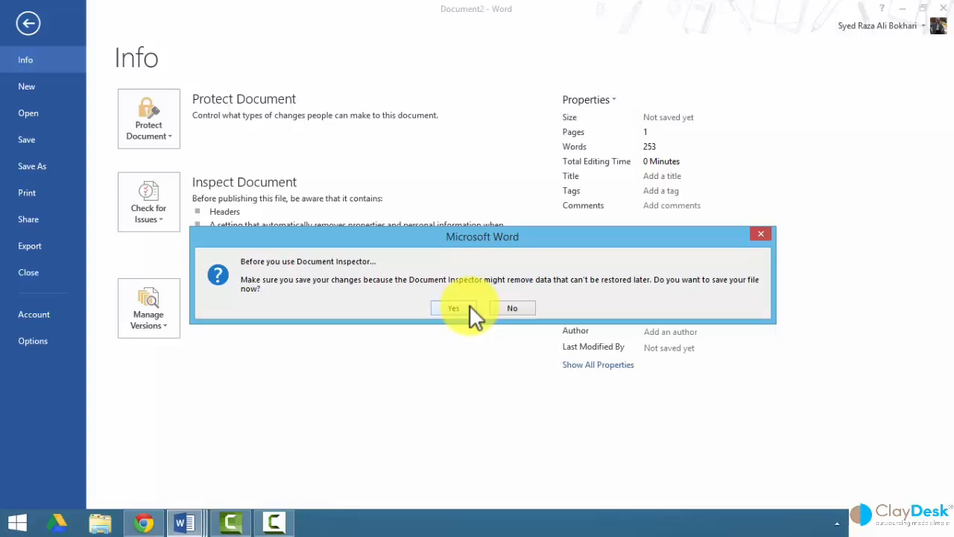
click(522, 307)
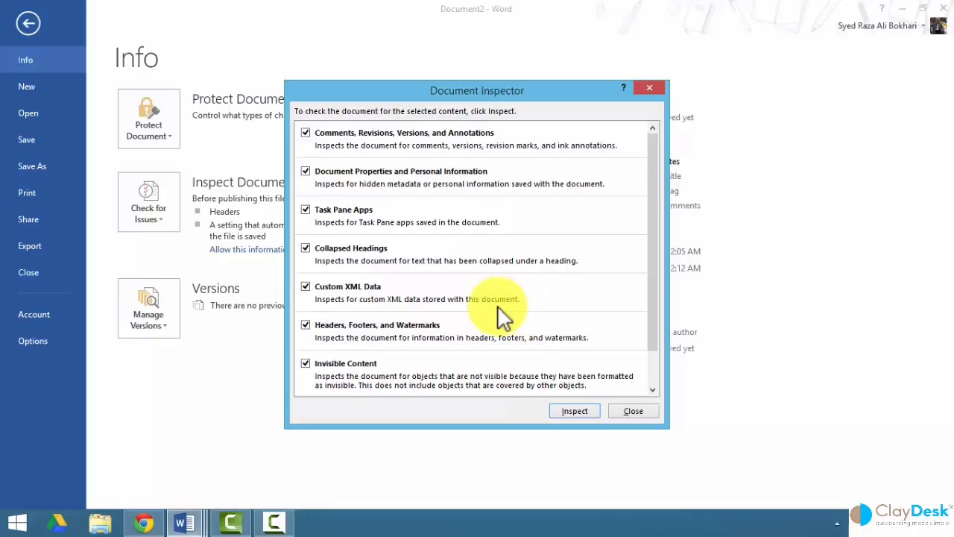
click(574, 411)
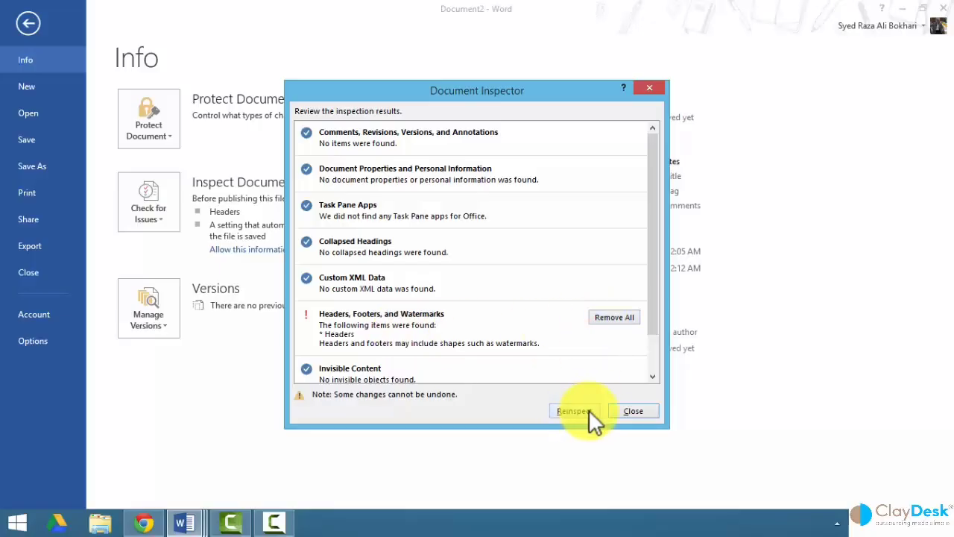
click(613, 319)
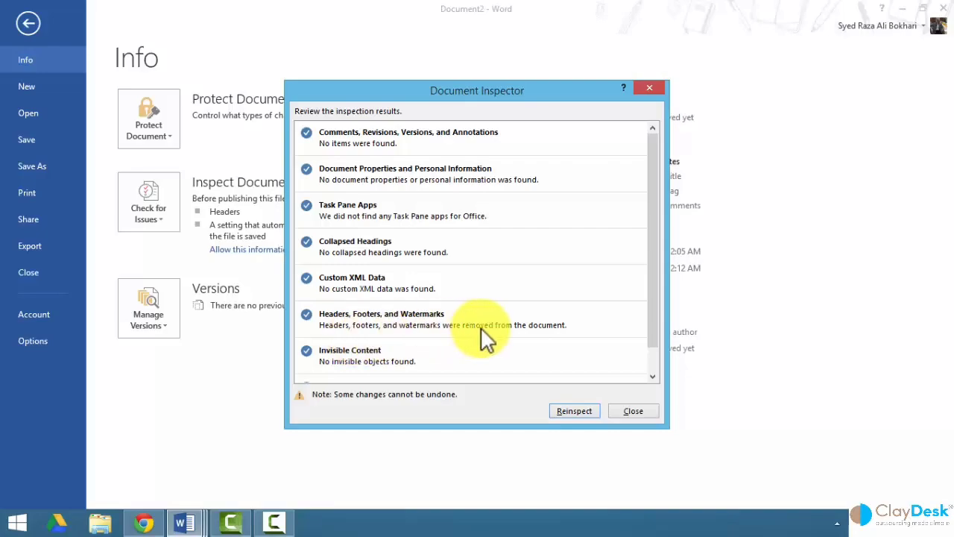
click(640, 409)
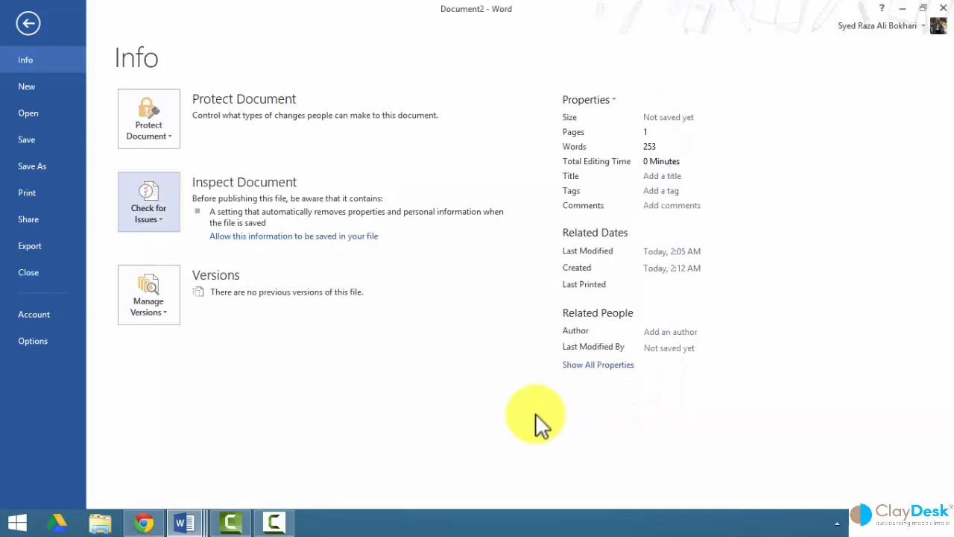
click(35, 24)
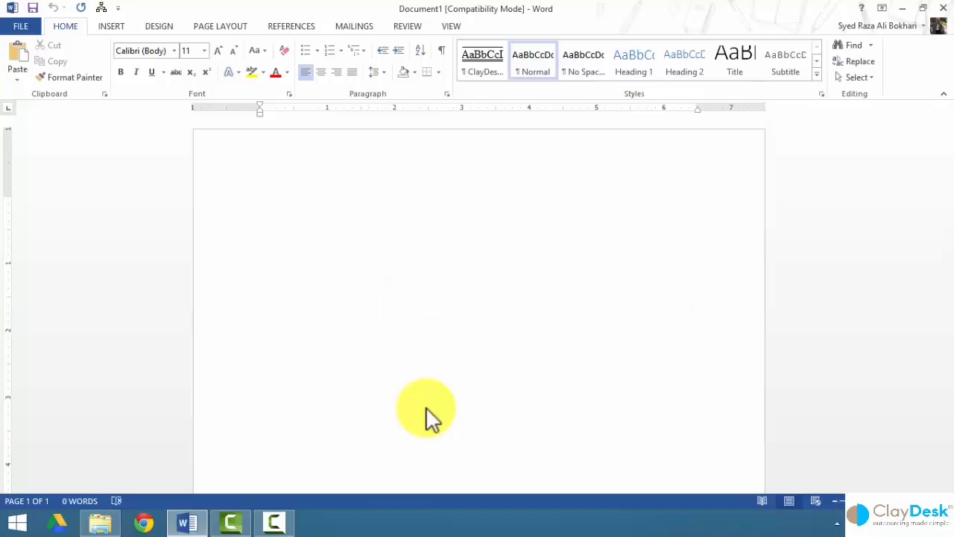
click(902, 8)
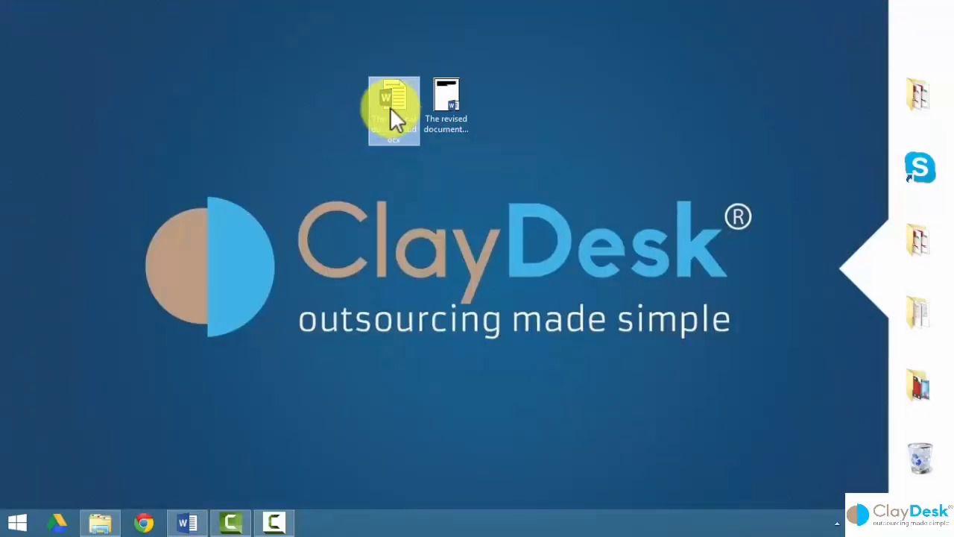
Open The original document.docx from the desktop and bold 'Looking back over Bank support' with Ctrl+B.
click(387, 90)
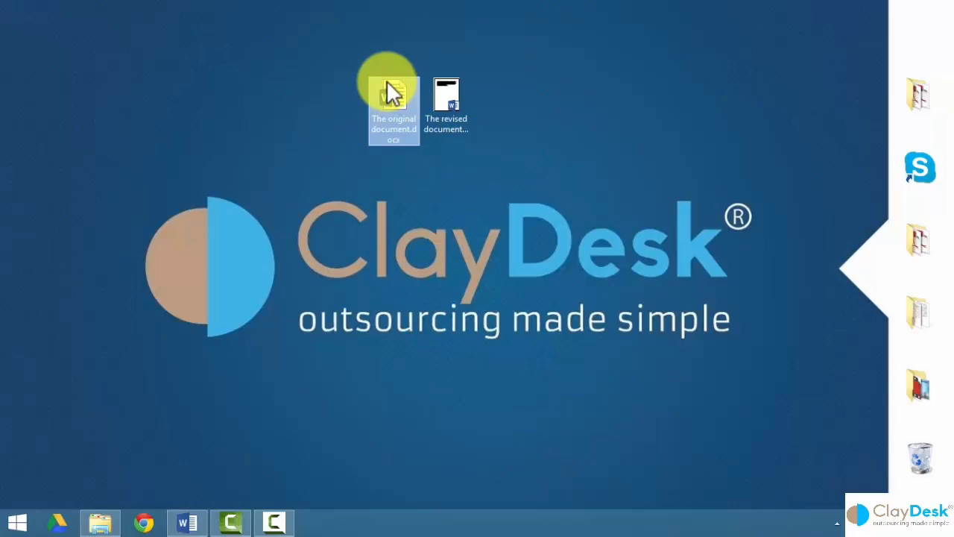
double_click(388, 90)
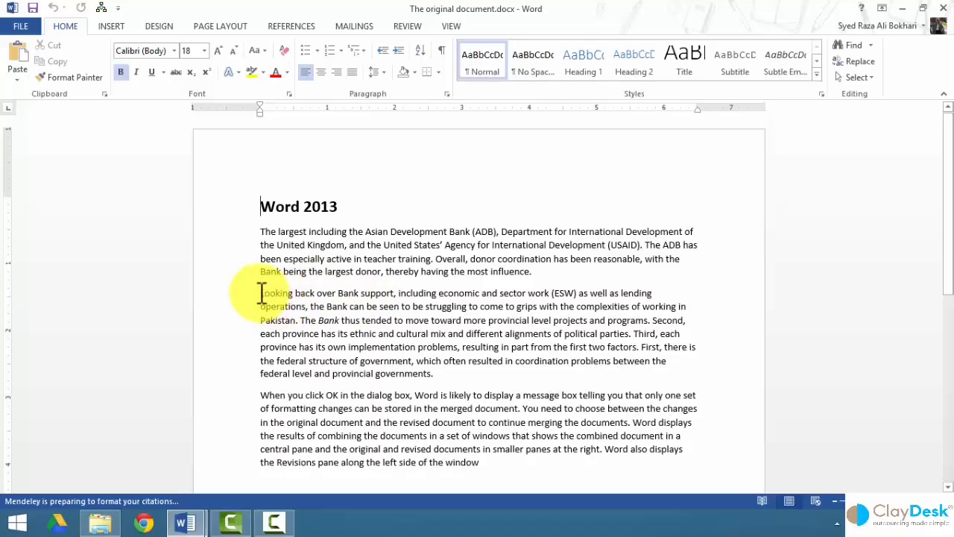
drag(261, 293, 377, 295)
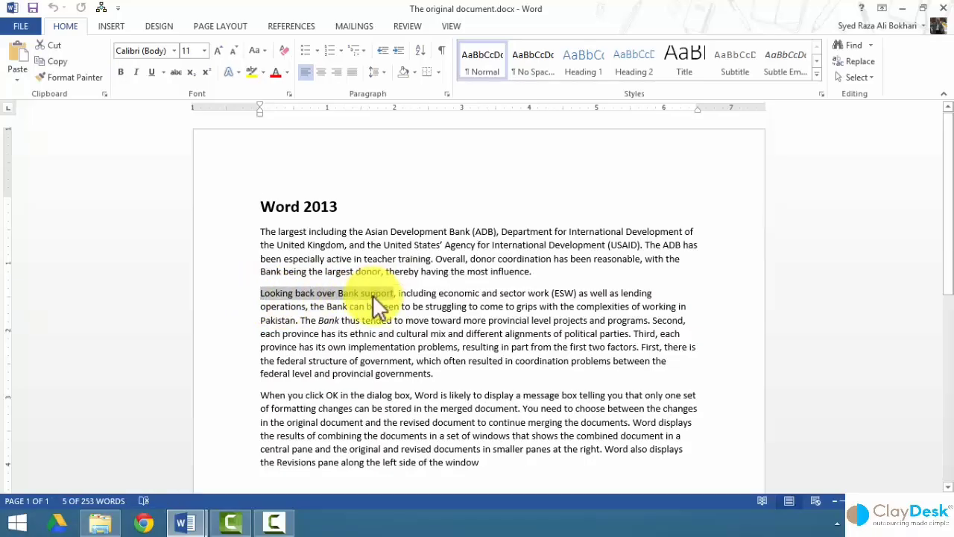
key(ctrl+b)
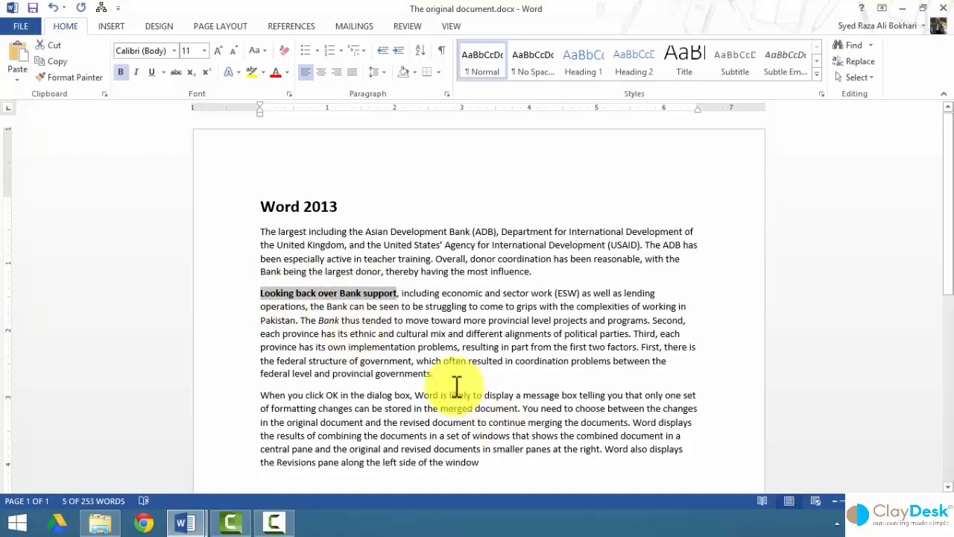
click(386, 346)
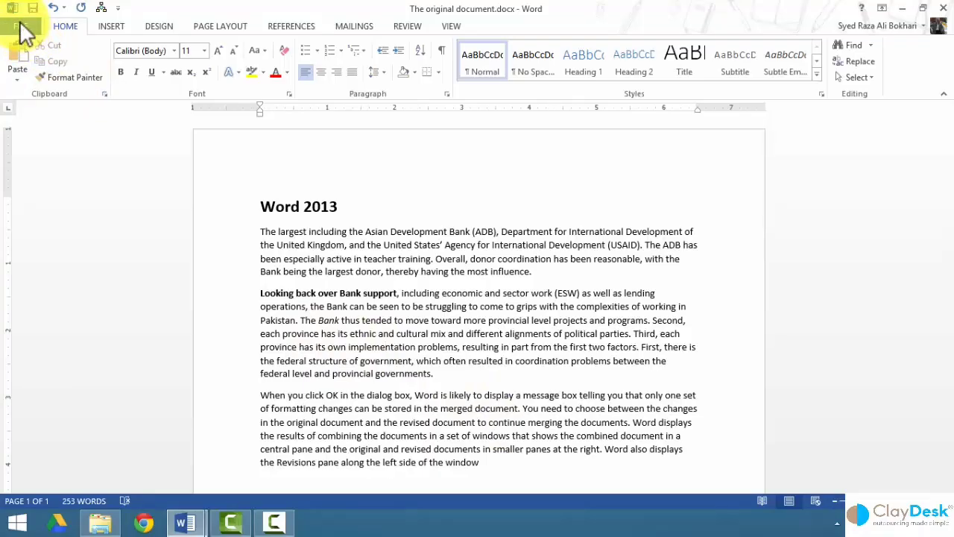
Show the Info page for The original document and expand the Protect Document options.
click(23, 30)
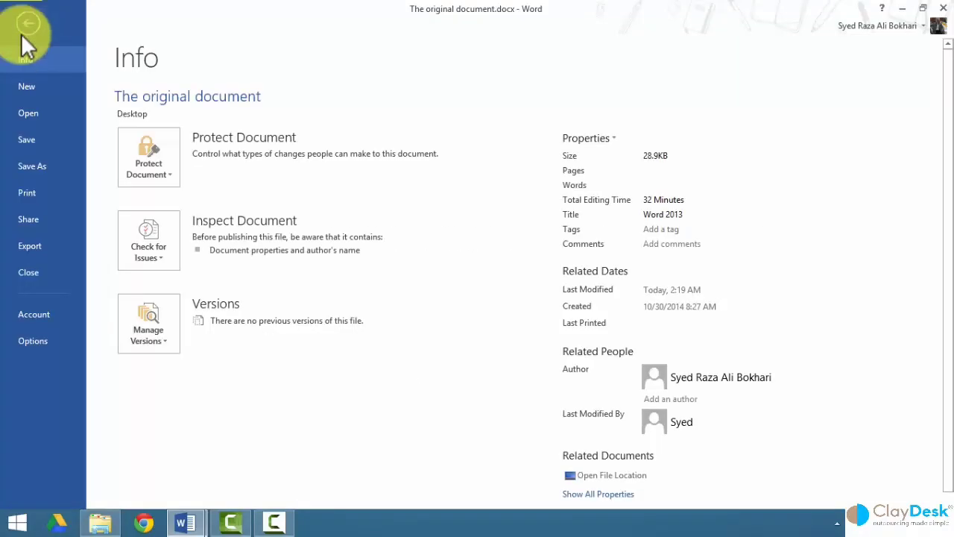
click(158, 190)
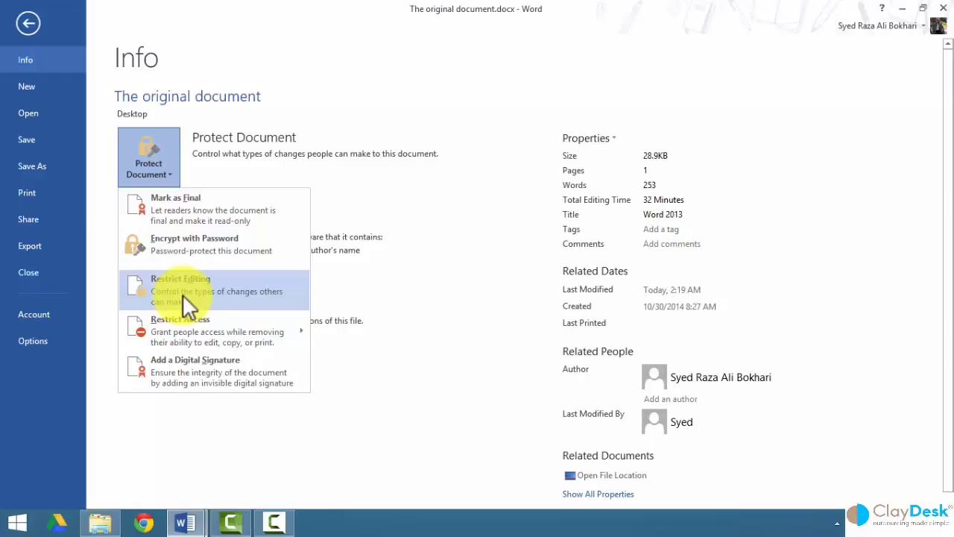
mouse_move(182, 328)
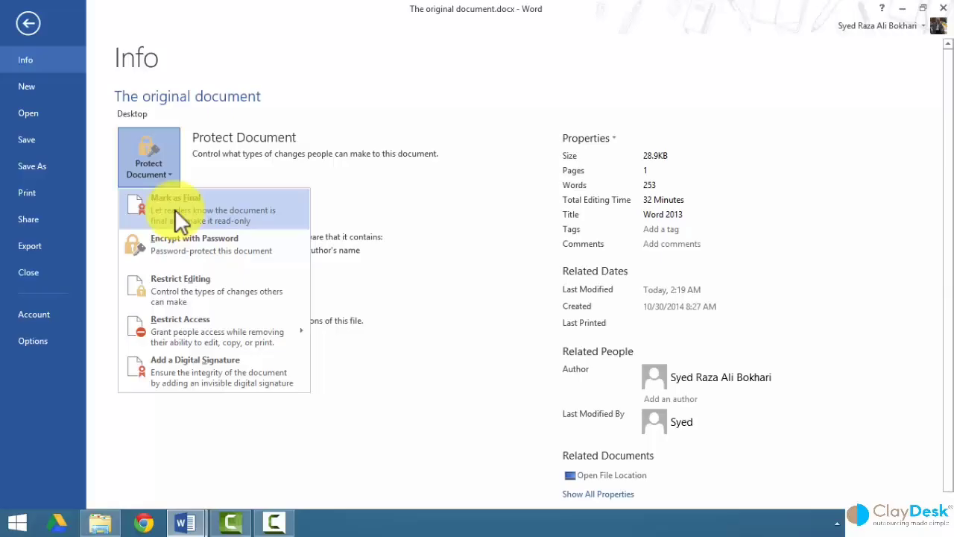
Mark The original document as final, confirm both prompts, and return to the document.
click(205, 208)
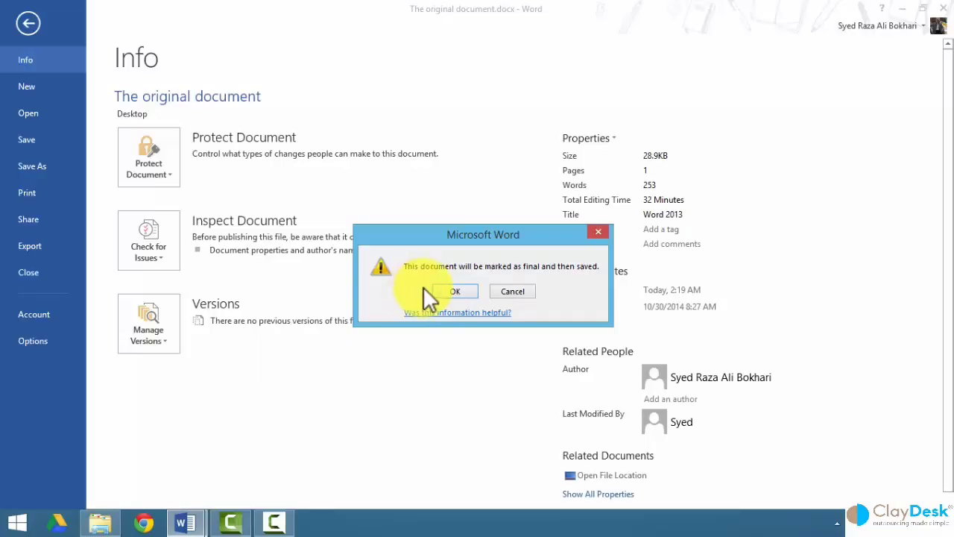
click(445, 292)
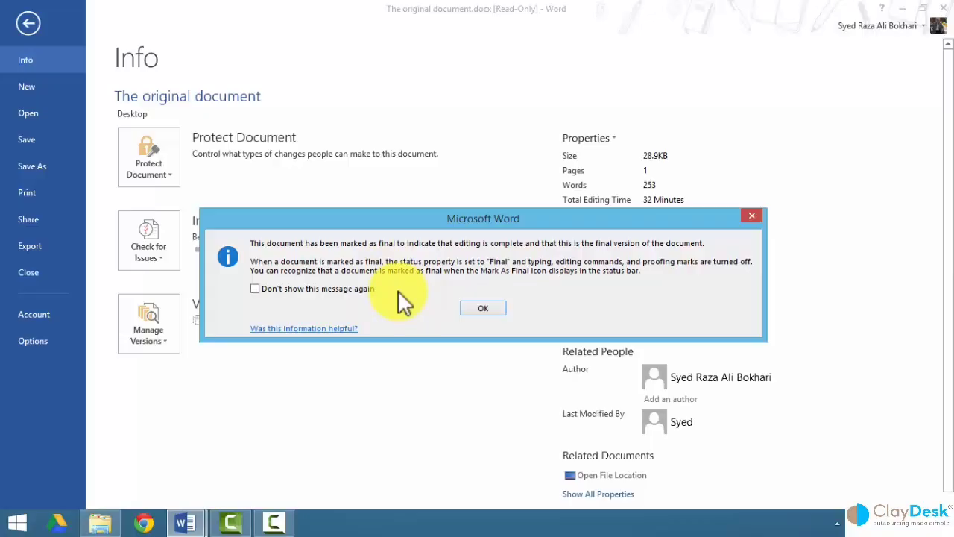
click(483, 308)
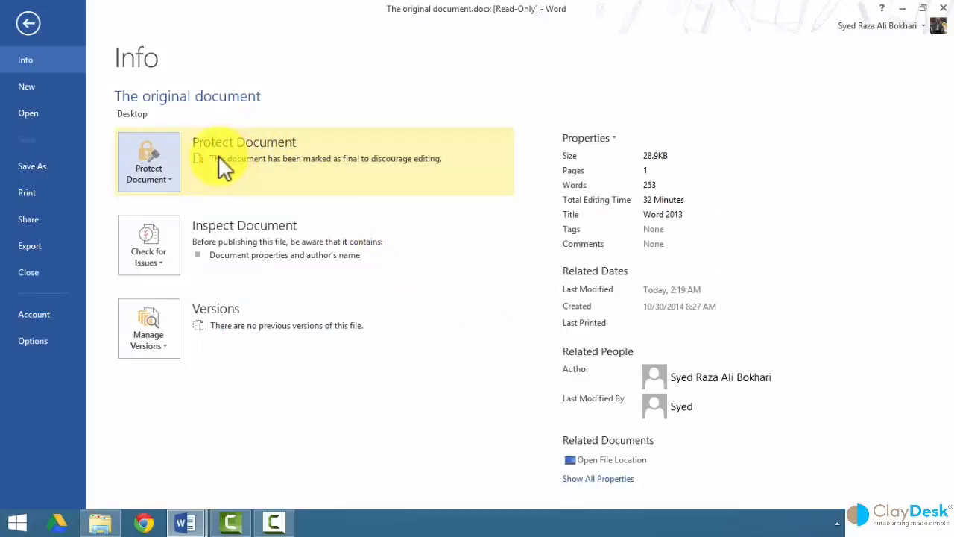
click(28, 22)
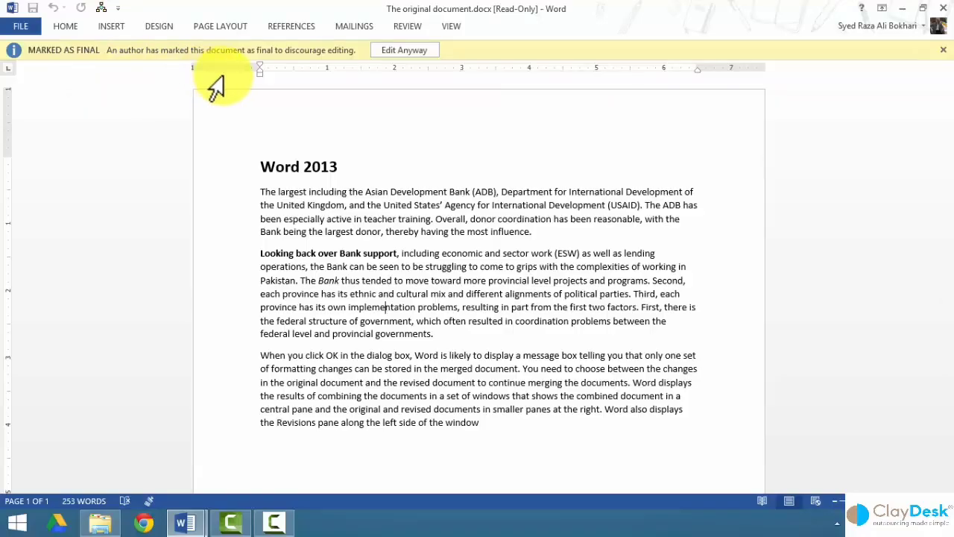
Try deleting and selecting text in the final-marked document, which stays locked.
click(388, 237)
key(BackSpace)
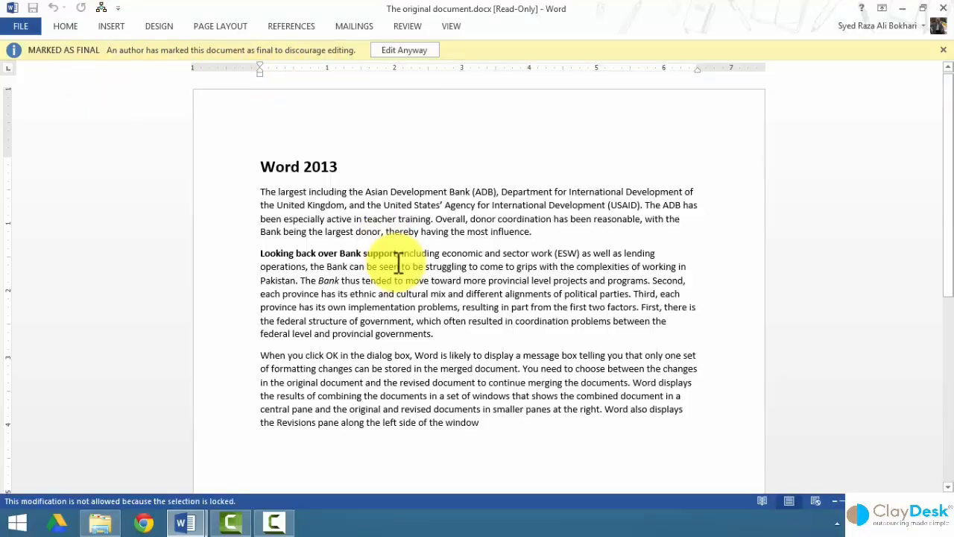
drag(397, 283, 453, 288)
key(Delete)
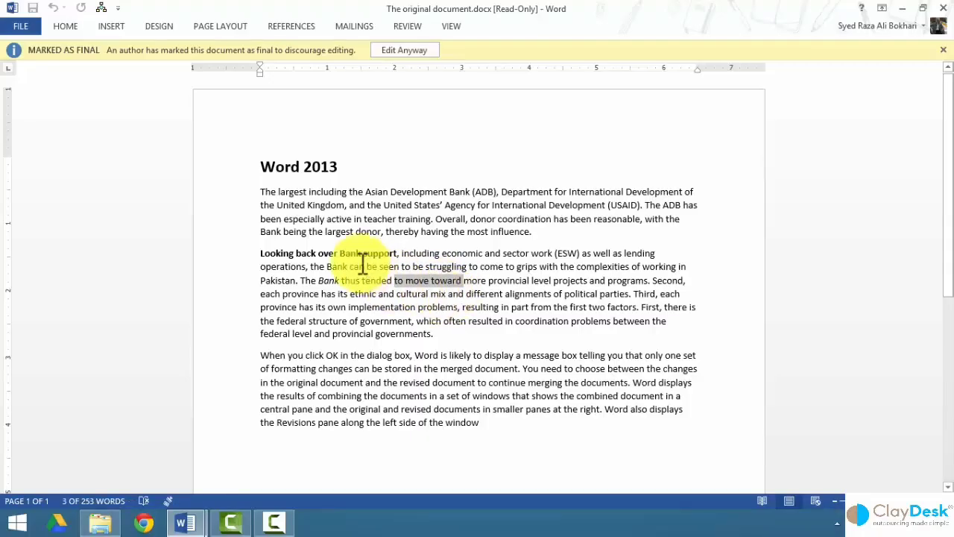
click(243, 195)
click(64, 26)
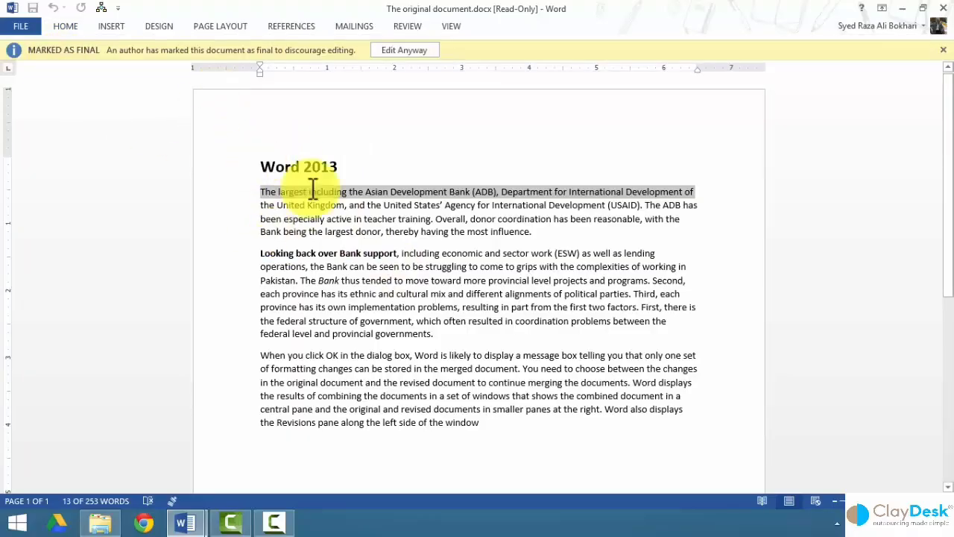
Override the final status with Edit Anyway and save the document.
click(411, 50)
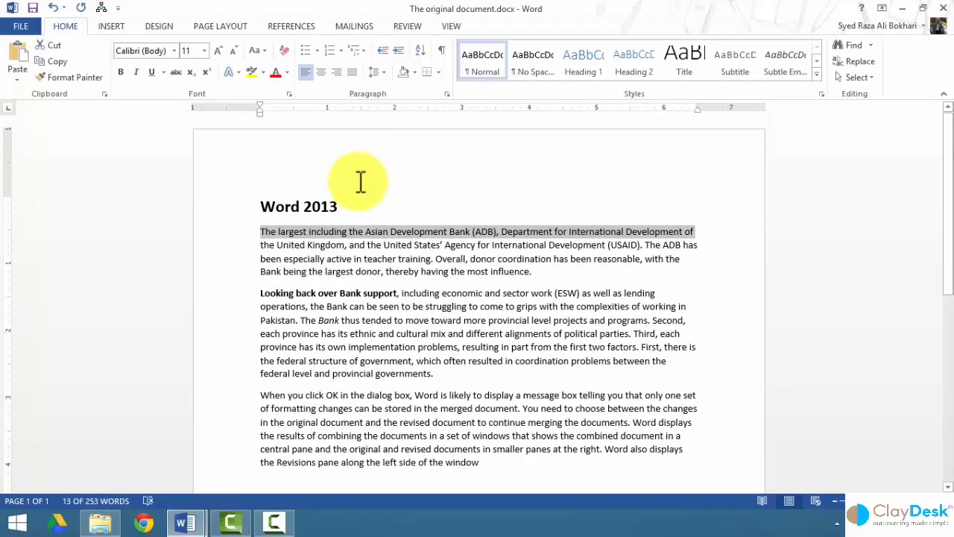
click(325, 239)
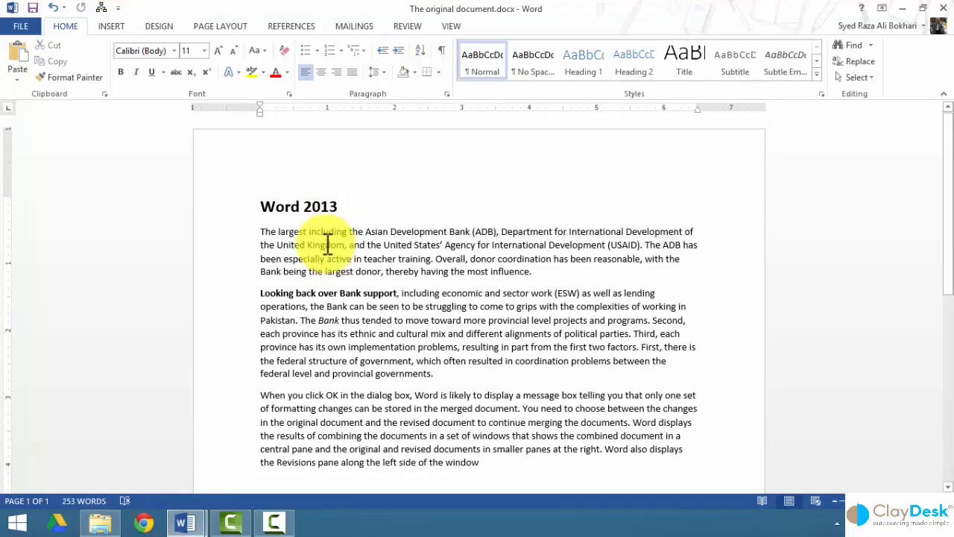
click(326, 244)
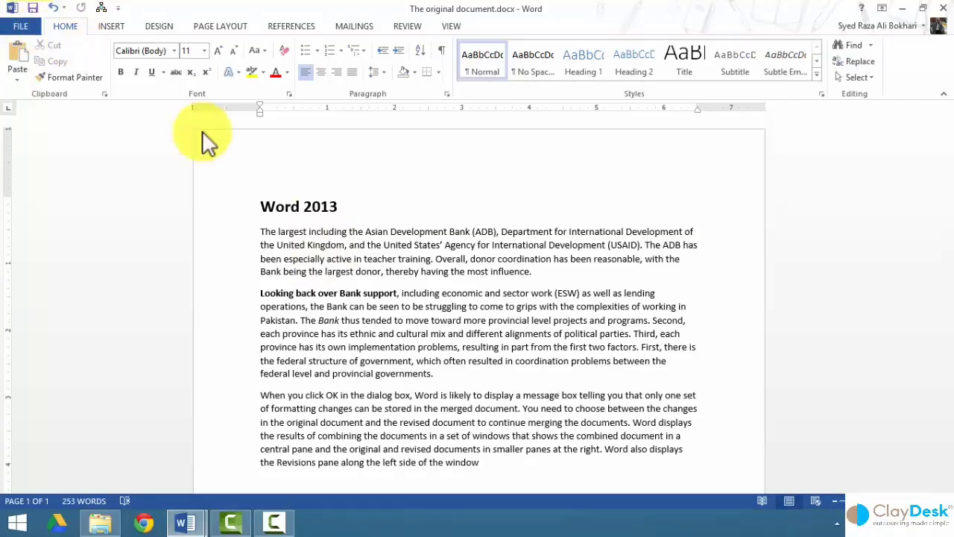
click(33, 8)
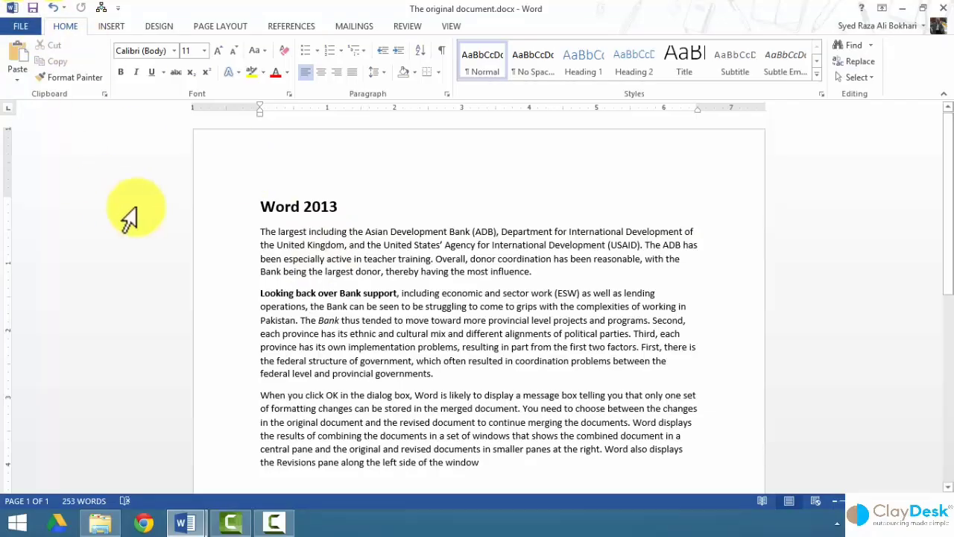
Mark The original document as final again through Protect Document, confirming both prompts.
click(21, 27)
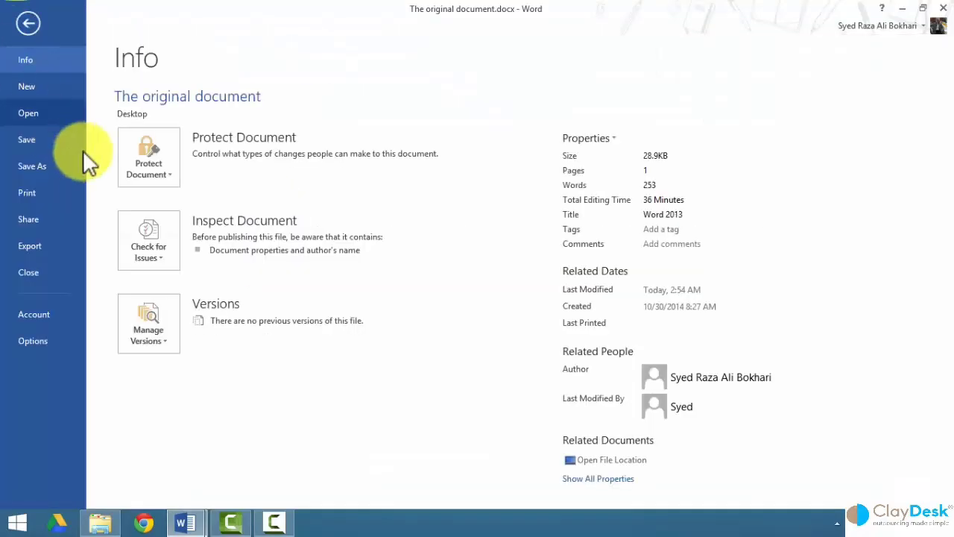
click(164, 173)
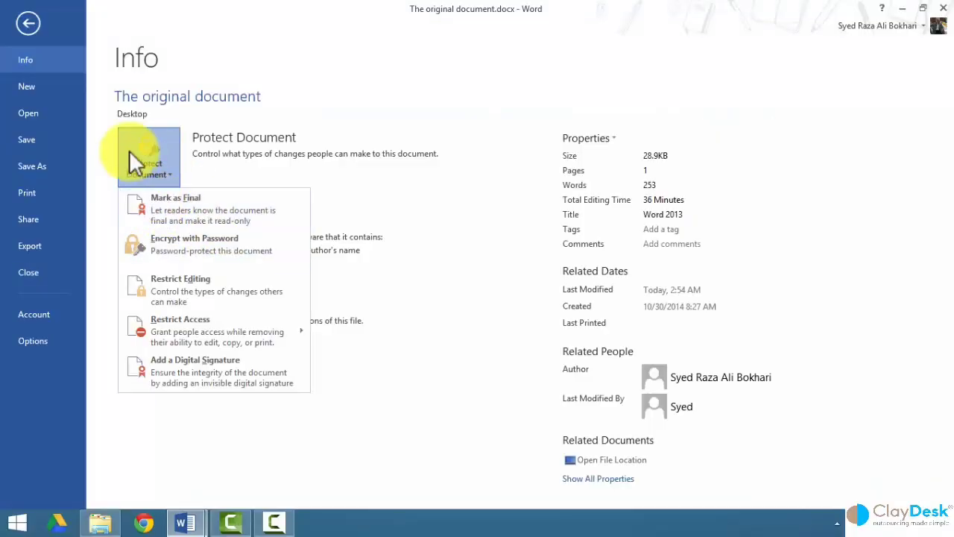
click(150, 168)
click(149, 168)
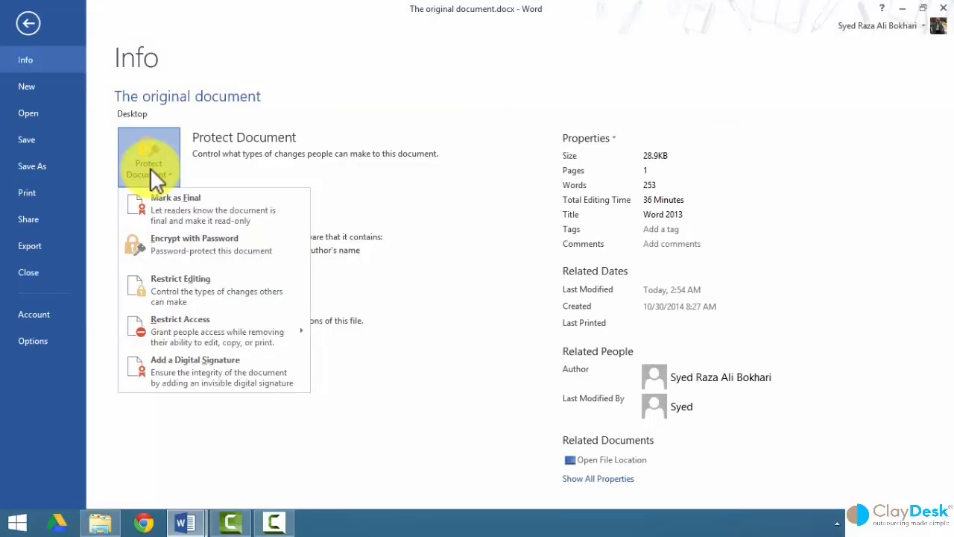
click(176, 201)
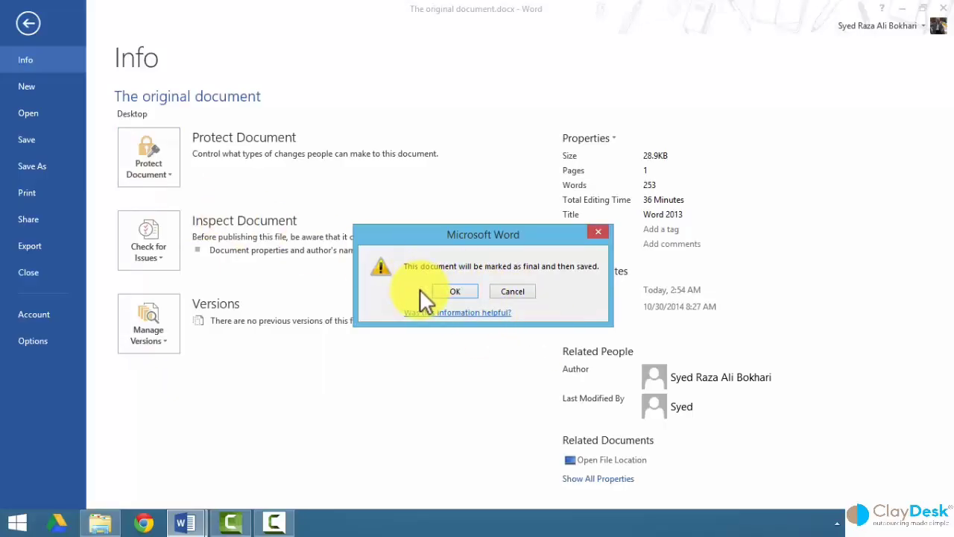
click(453, 291)
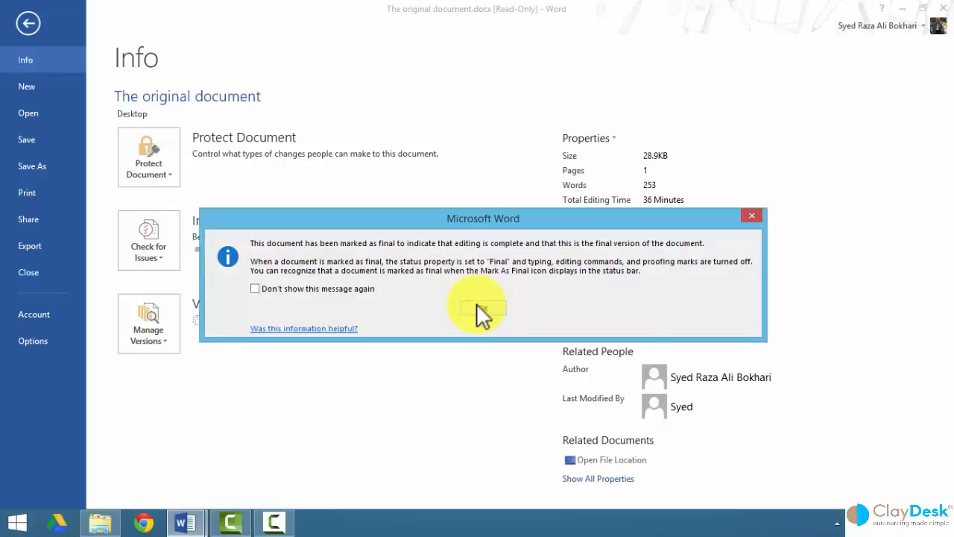
click(481, 308)
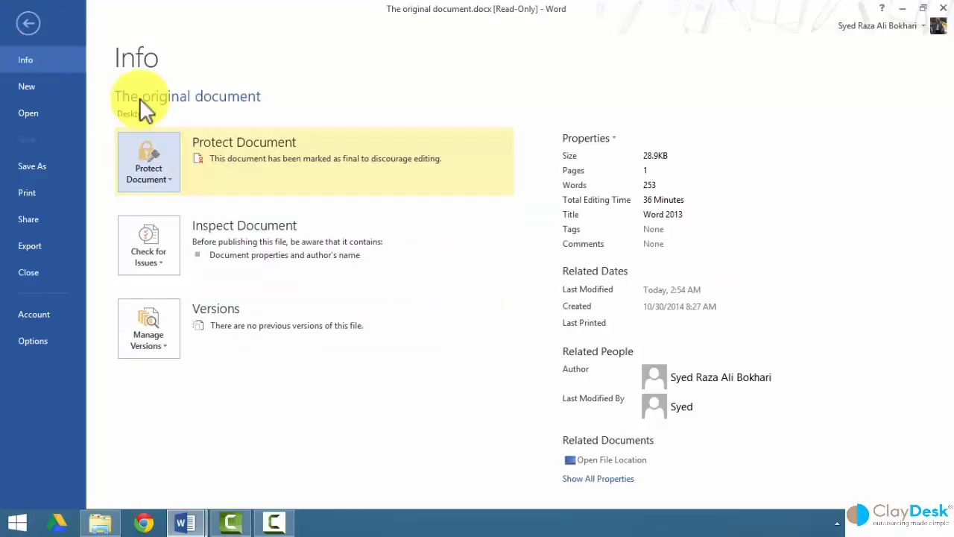
Close the read-only document and minimize Word to show the desktop.
key(Escape)
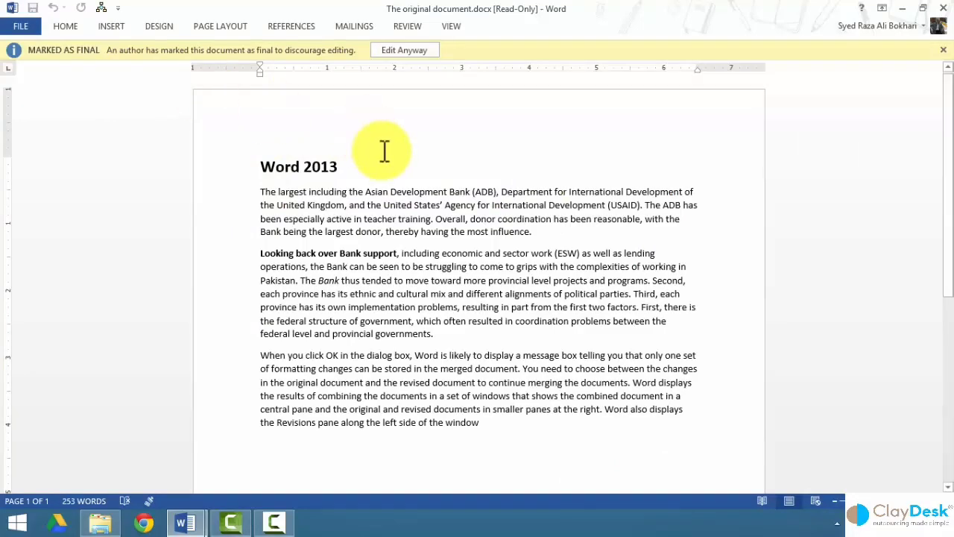
click(943, 7)
click(905, 10)
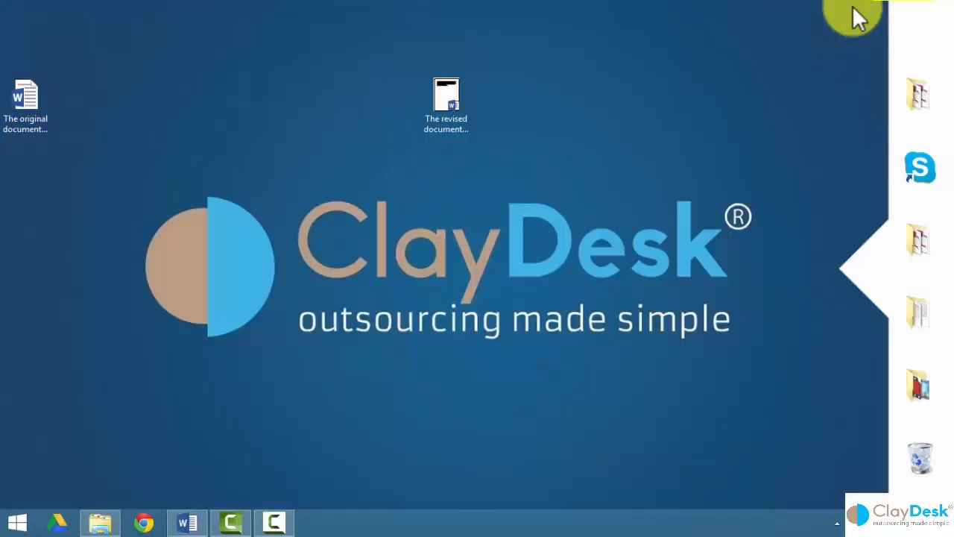
Reopen the original document from the desktop, choose Edit Anyway, and show its Info page.
drag(22, 96, 387, 133)
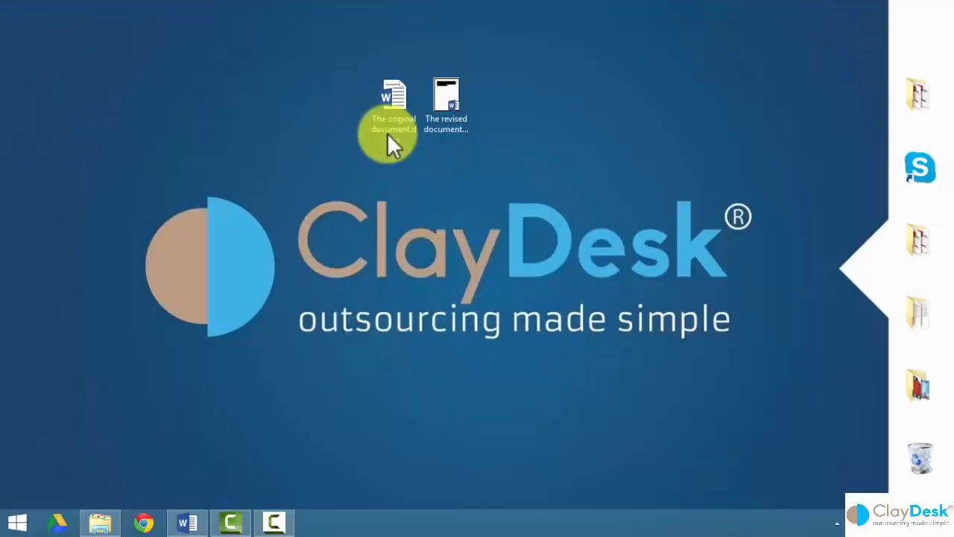
double_click(394, 91)
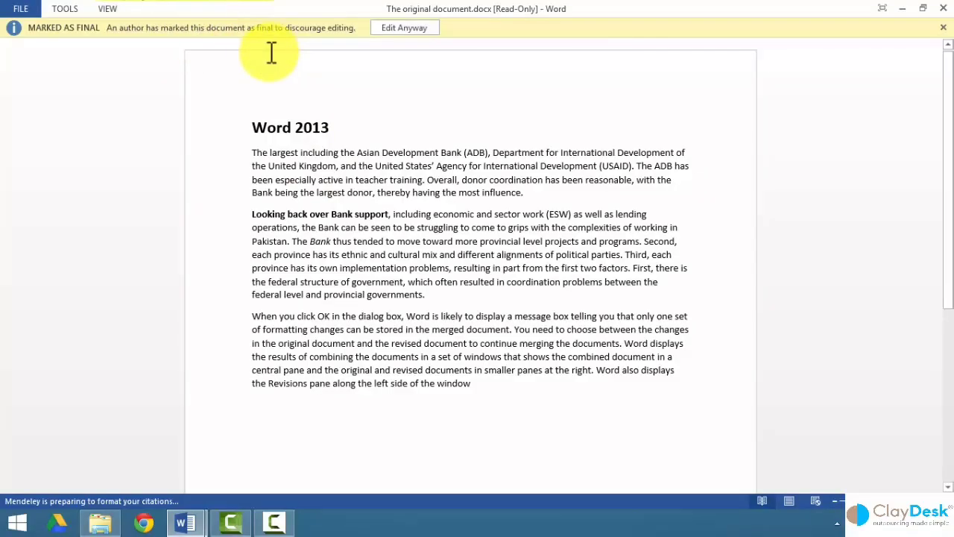
click(401, 31)
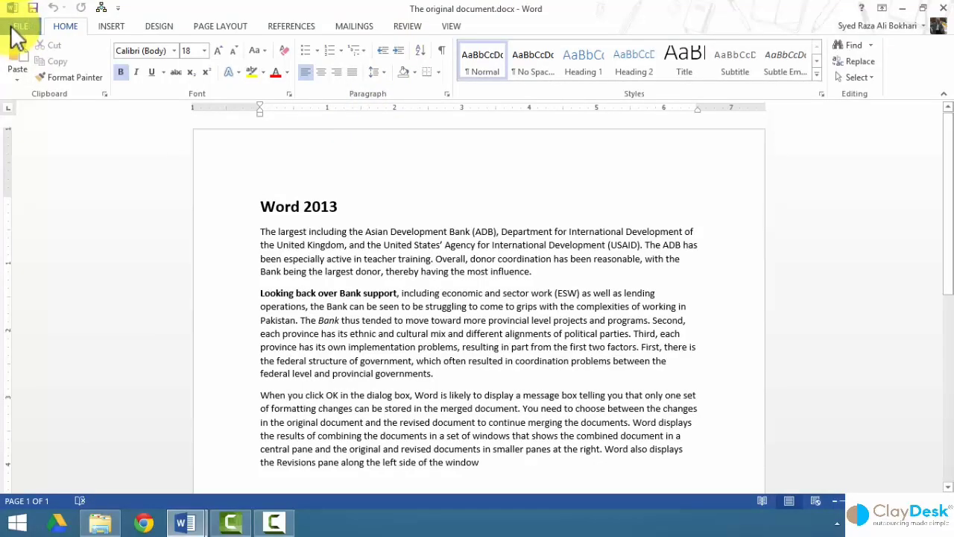
click(18, 29)
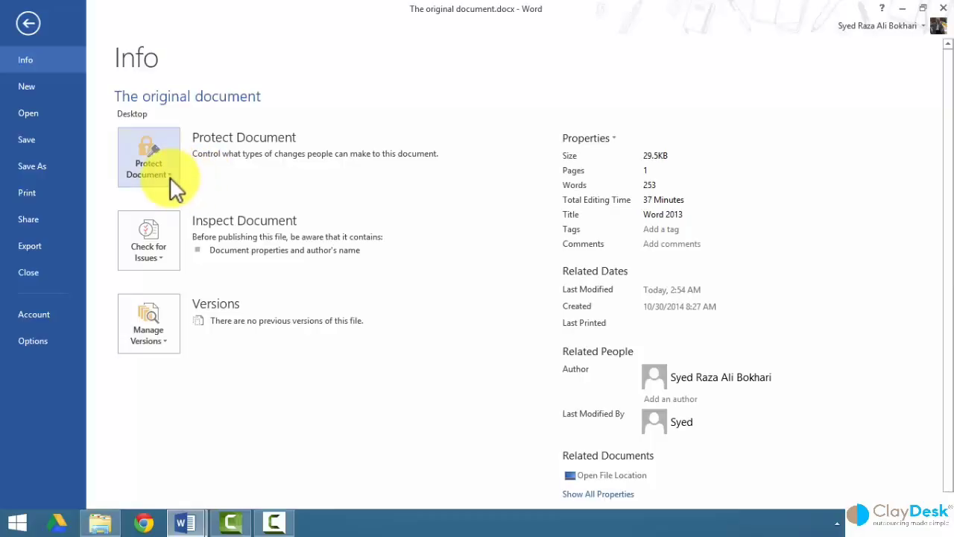
Encrypt the original document with an open password, entering it twice, then return to the document.
click(170, 178)
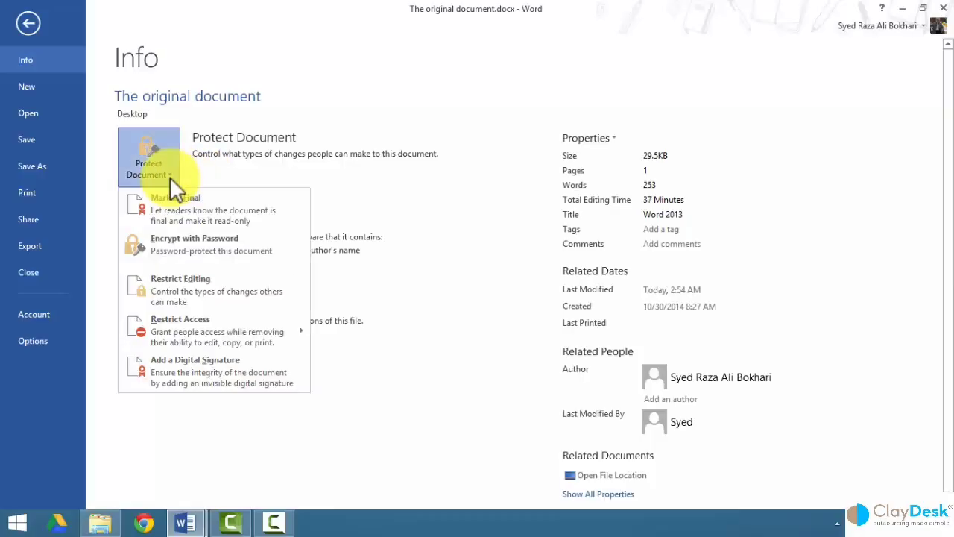
click(207, 250)
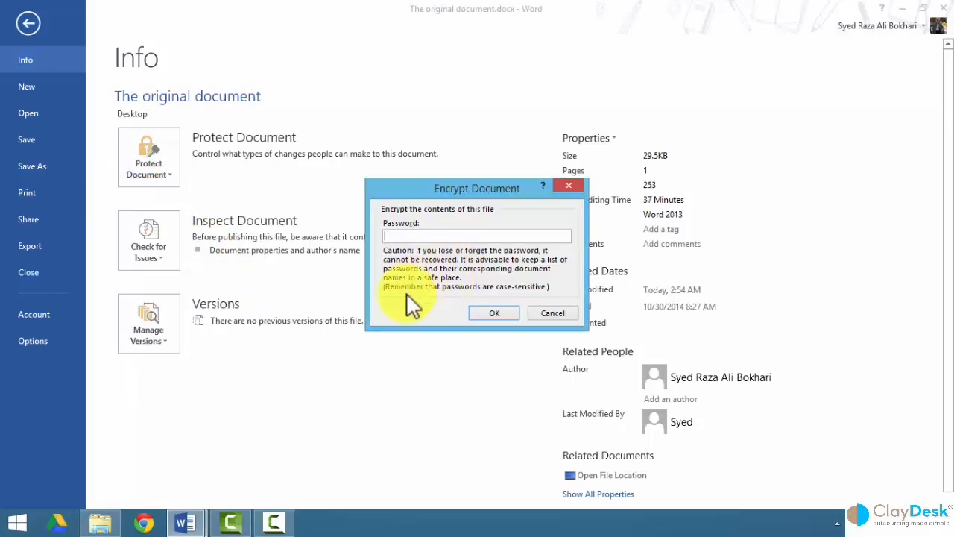
text(1234)
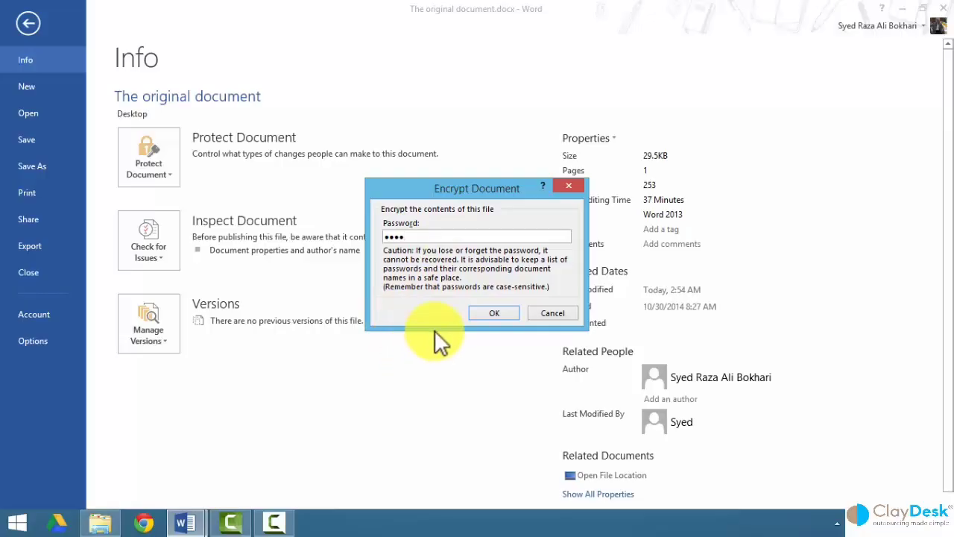
click(492, 313)
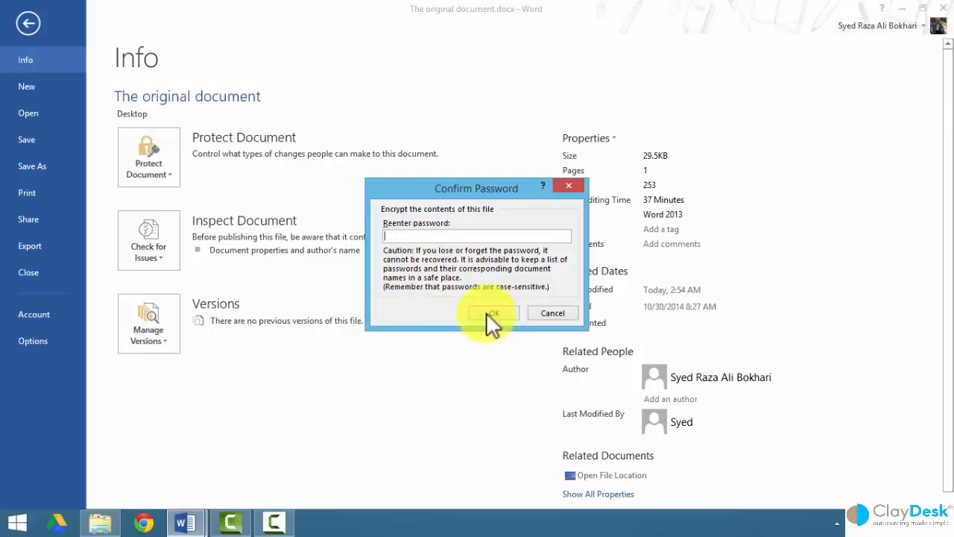
text(1234)
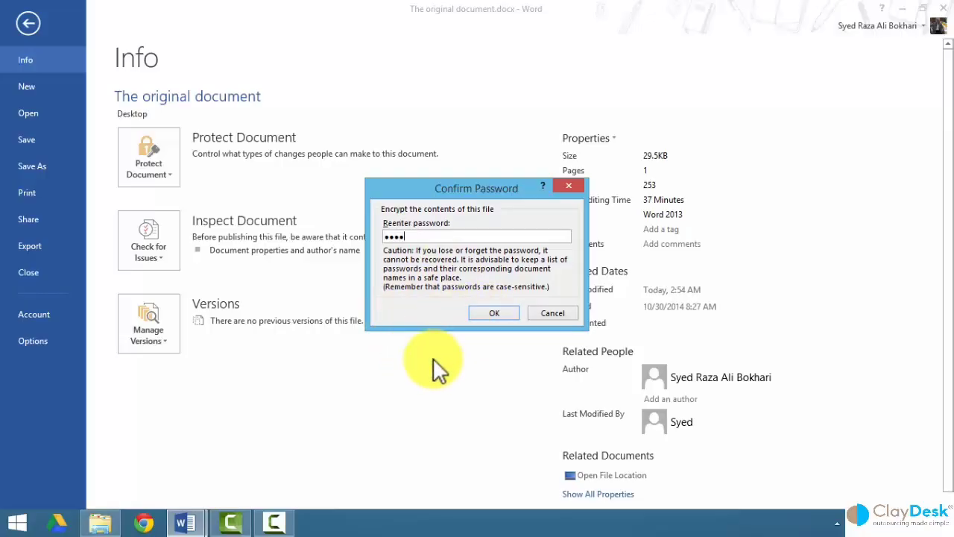
click(492, 311)
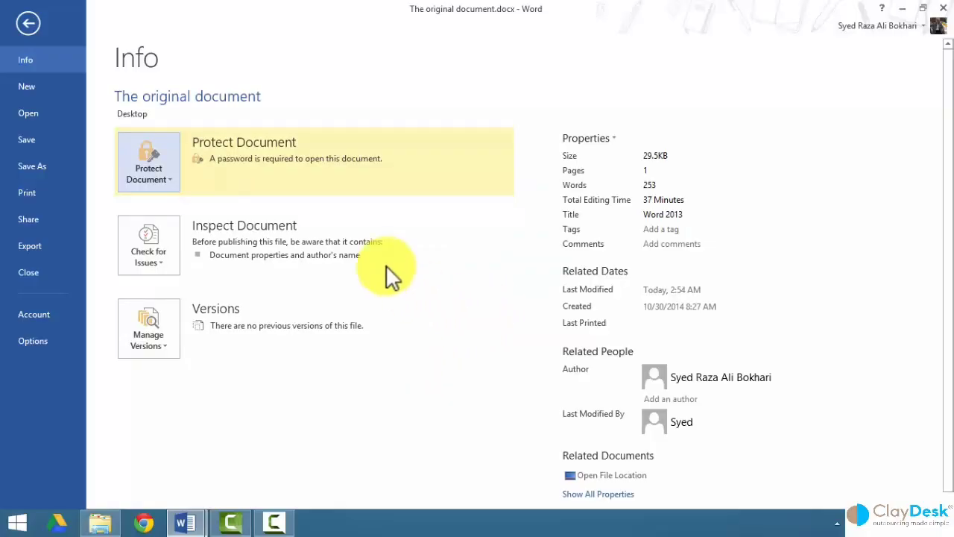
click(38, 26)
Close the document, saving changes, and place its icon beside the revised one on the desktop.
click(943, 8)
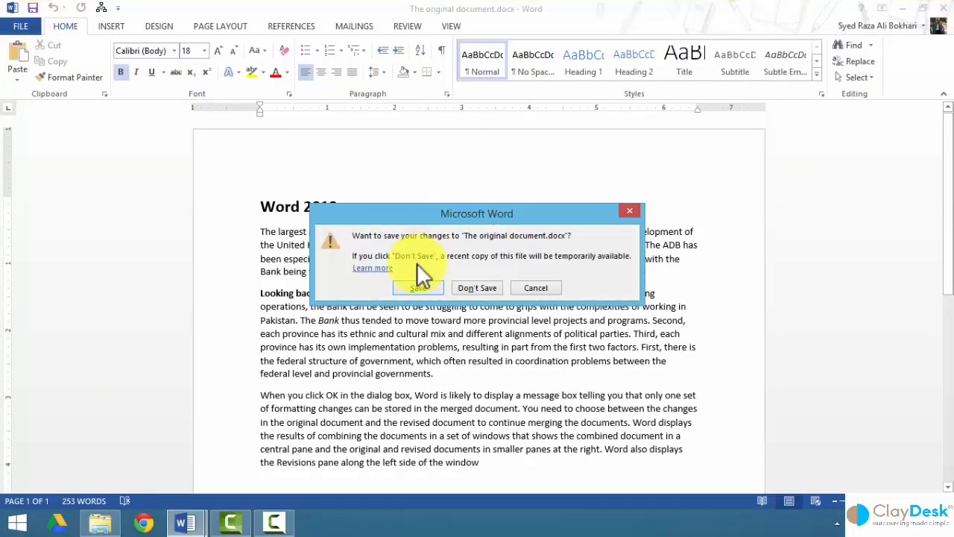
click(419, 291)
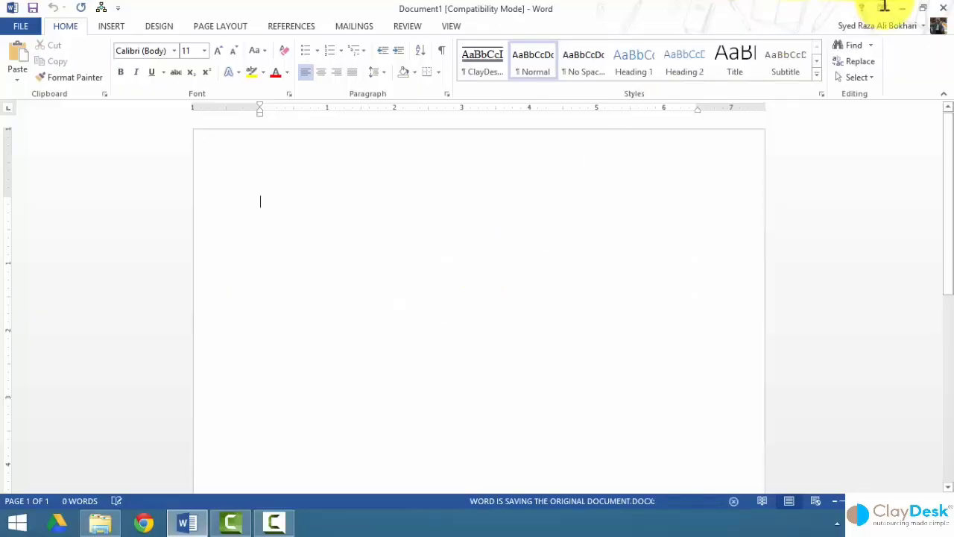
click(911, 9)
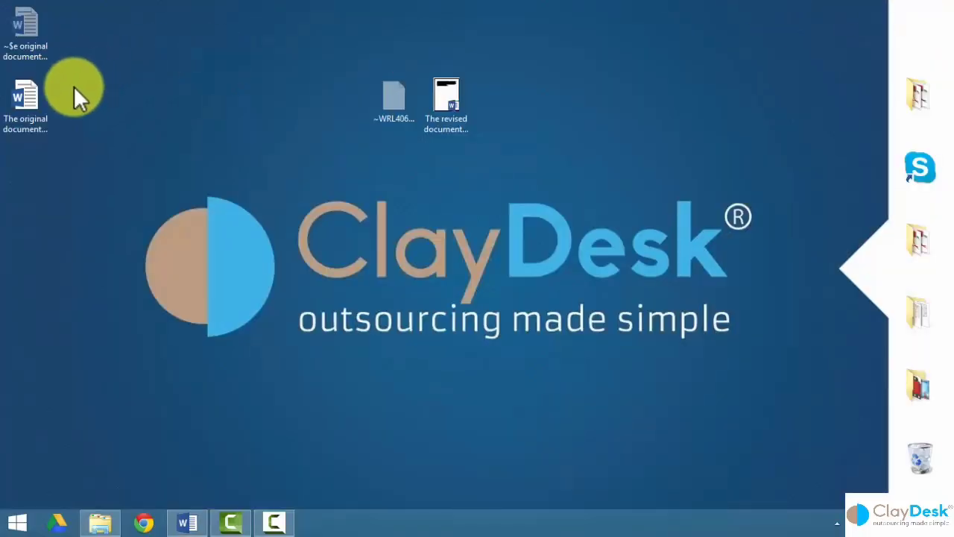
drag(36, 105, 381, 106)
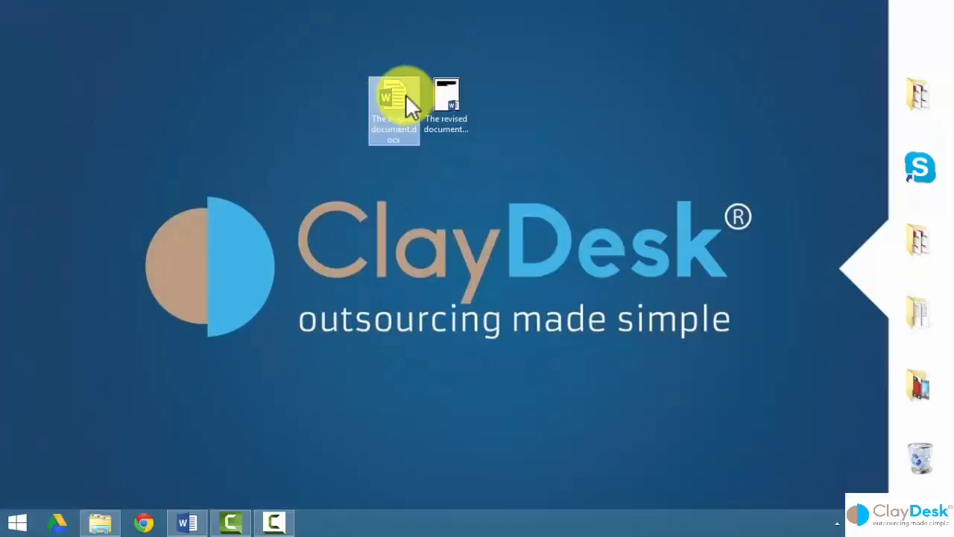
Attempt to open the protected document without the right password and dismiss the error.
double_click(389, 97)
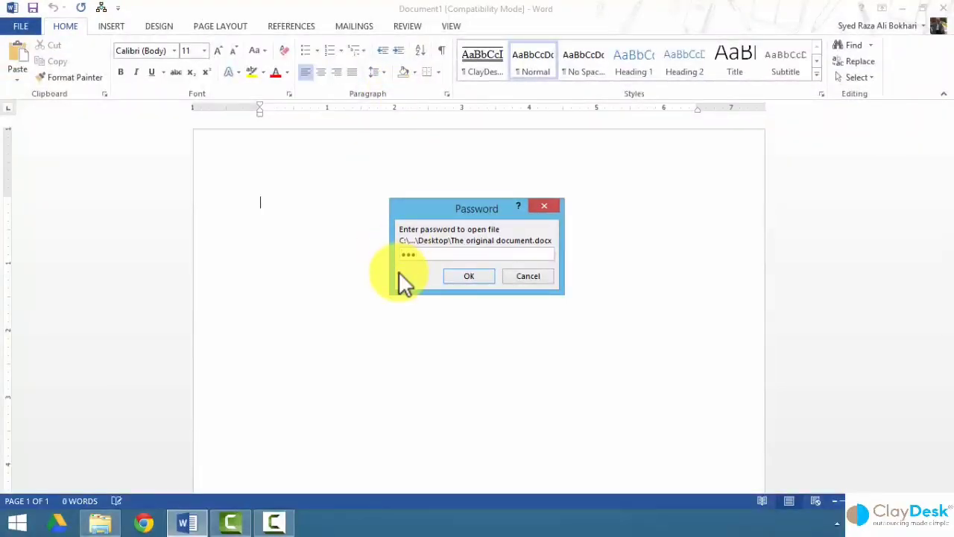
key(Return)
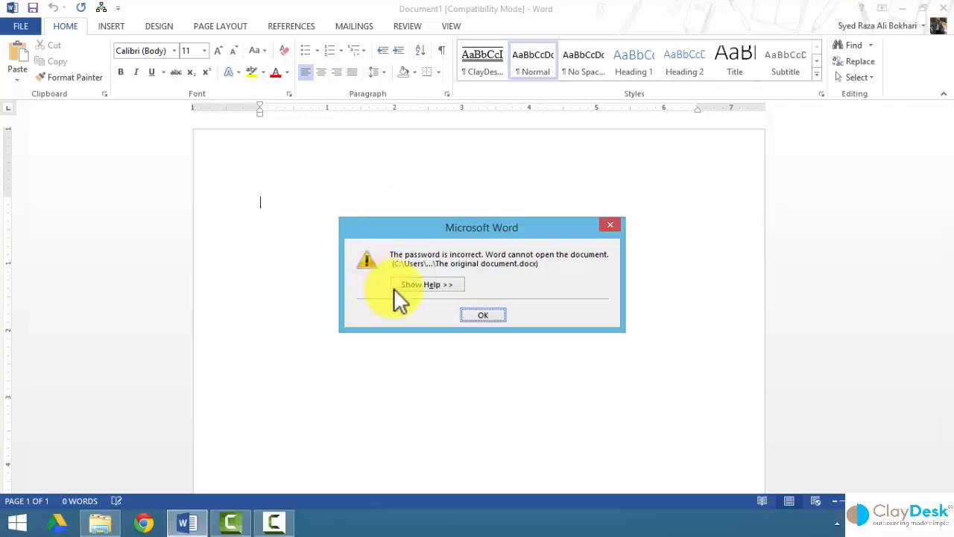
click(482, 313)
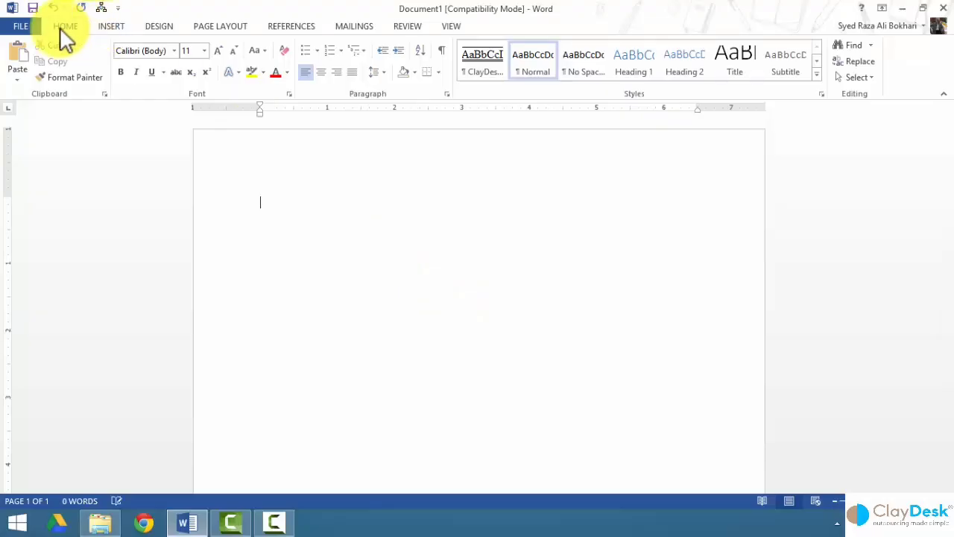
Reopen The original document.docx from the desktop by entering its password.
click(902, 9)
click(406, 101)
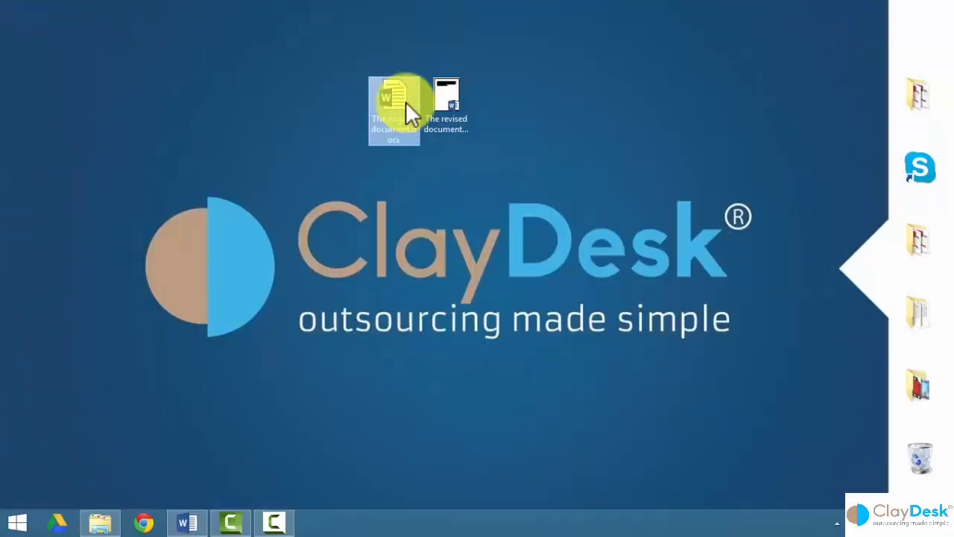
double_click(406, 101)
text(123)
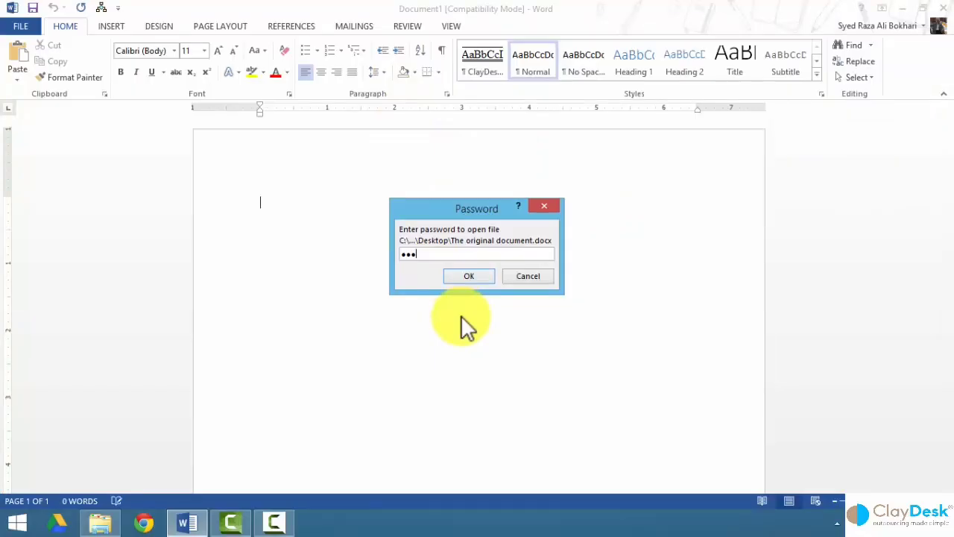
text(4)
click(463, 276)
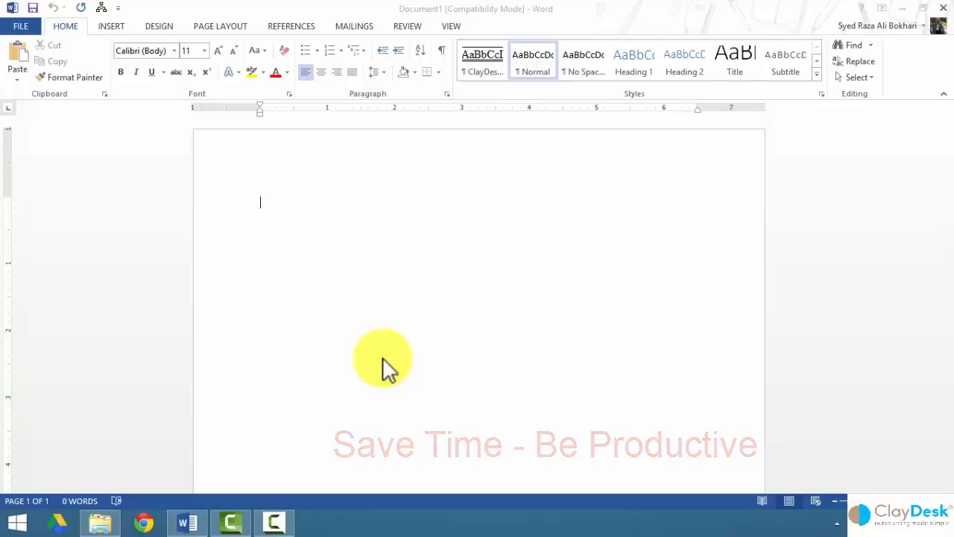
Open the document again with its password and bring up its Info page.
click(903, 9)
double_click(401, 107)
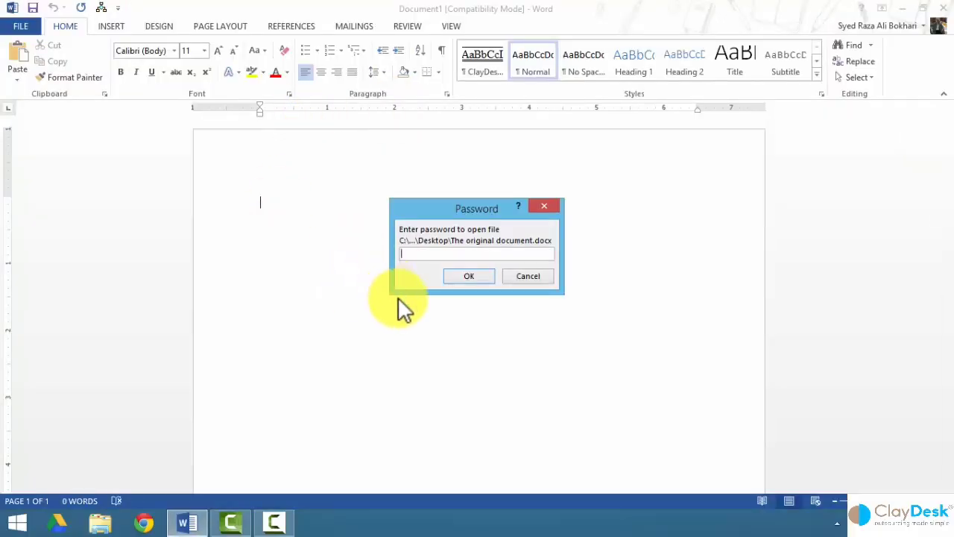
text(1234)
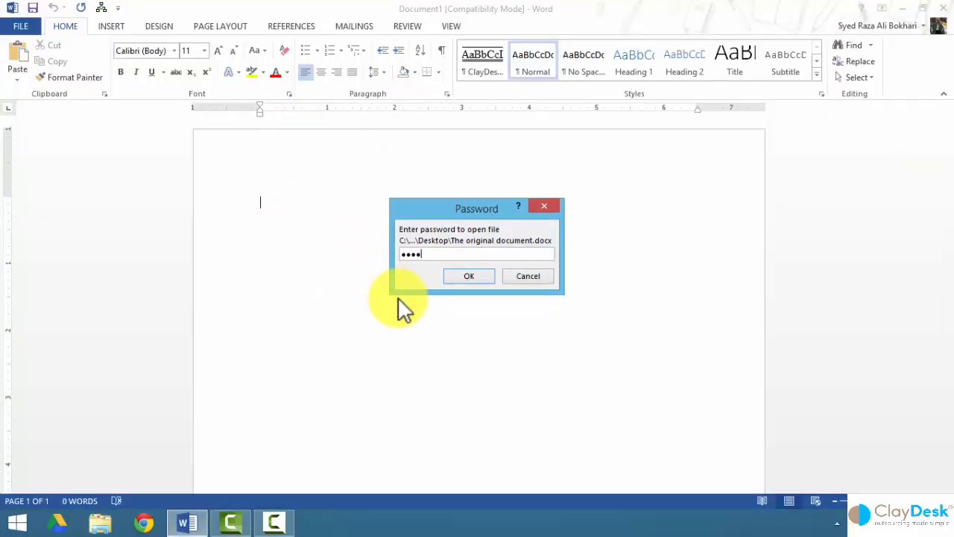
click(485, 276)
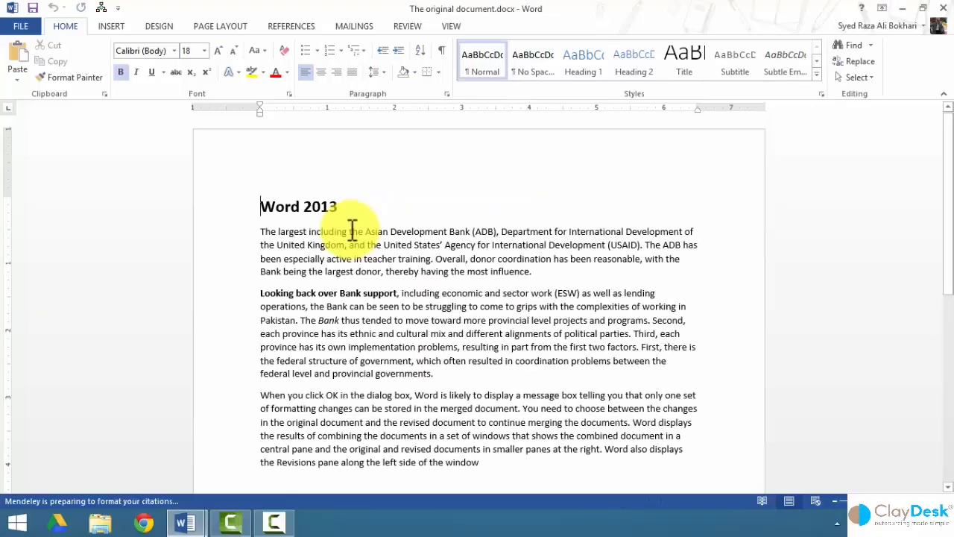
click(20, 26)
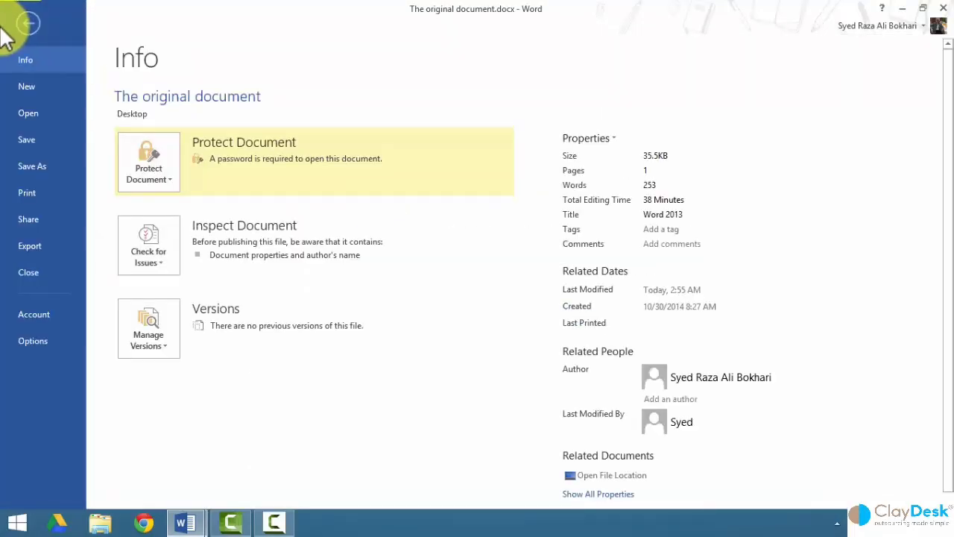
Clear the password under Encrypt with Password and save the unprotected document.
click(162, 179)
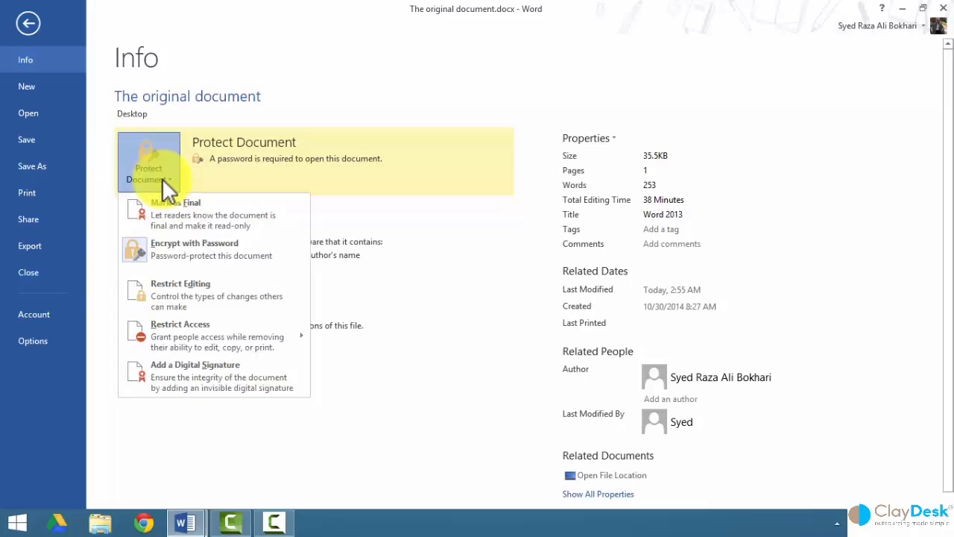
click(179, 250)
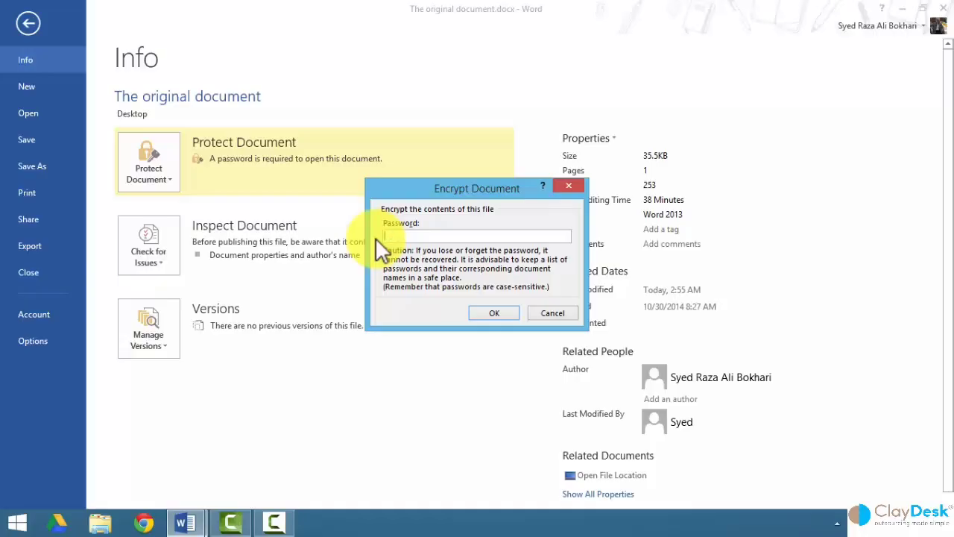
key(BackSpace)
click(477, 311)
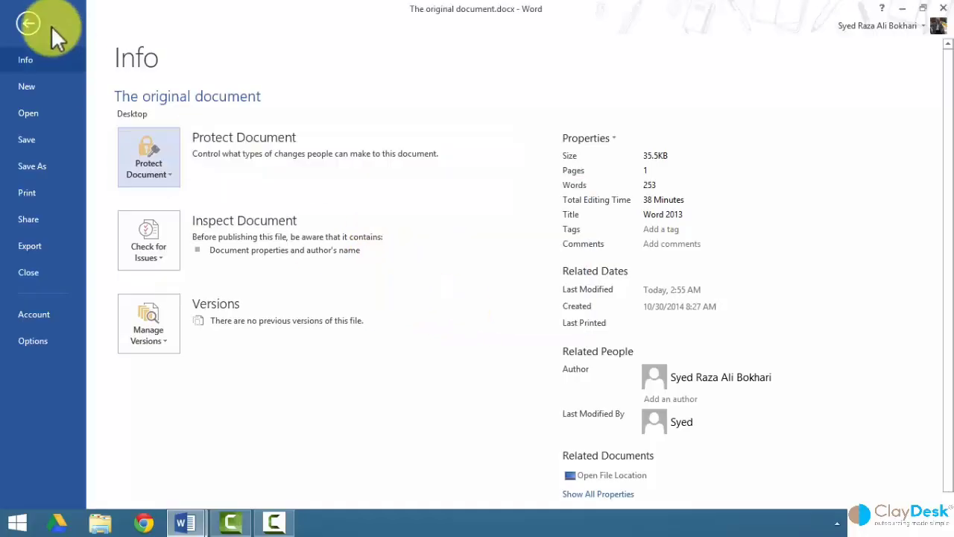
click(28, 17)
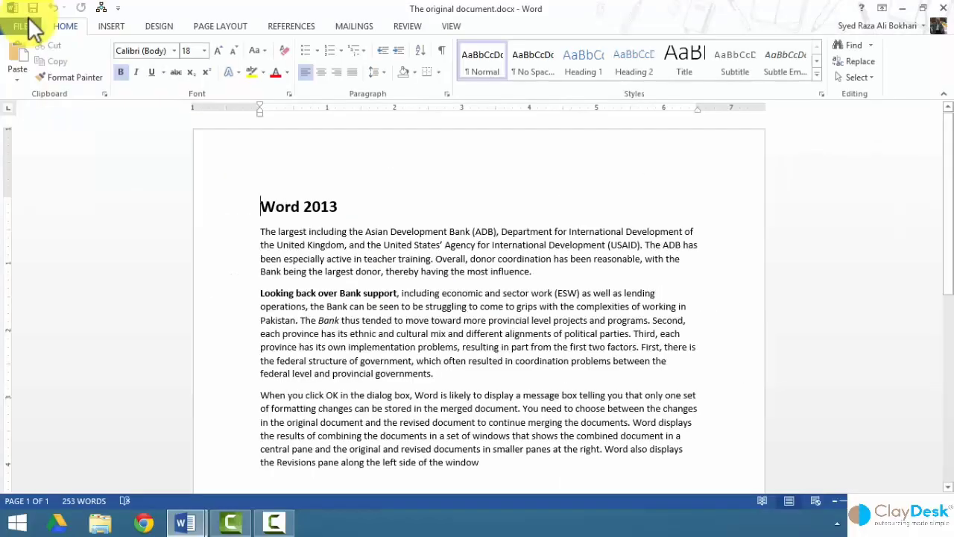
click(32, 9)
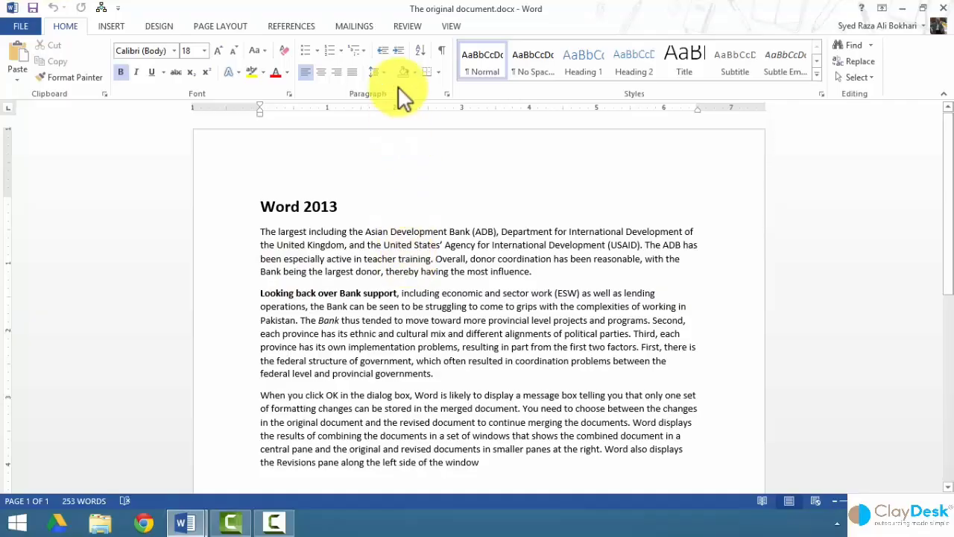
Show the REVIEW tools, then trial-bold the provincial-projects sentence and undo it.
click(408, 26)
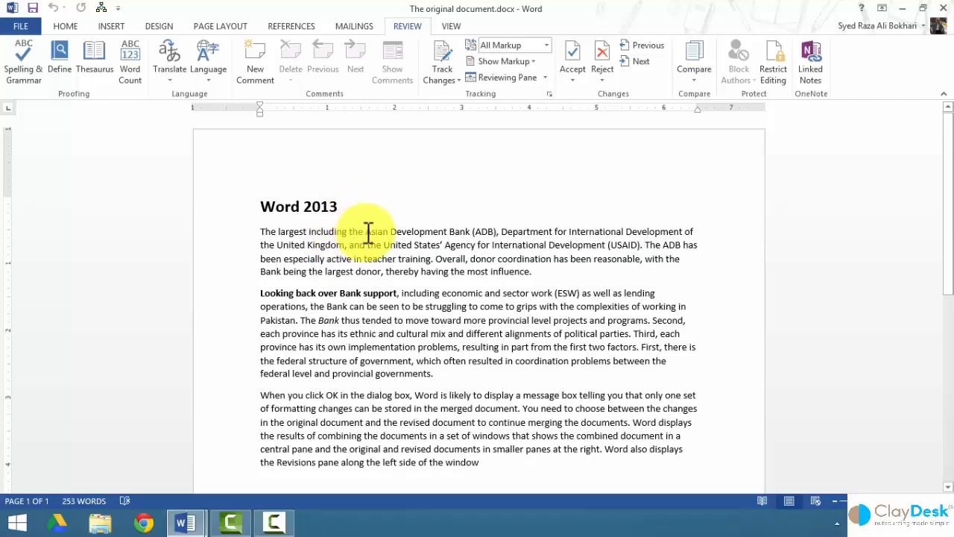
ctrl+click(378, 319)
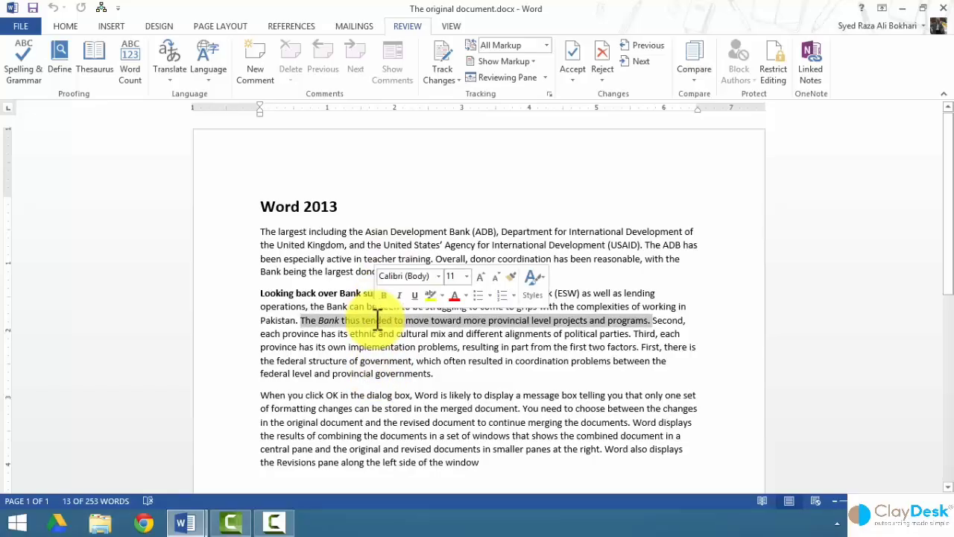
key(ctrl+b)
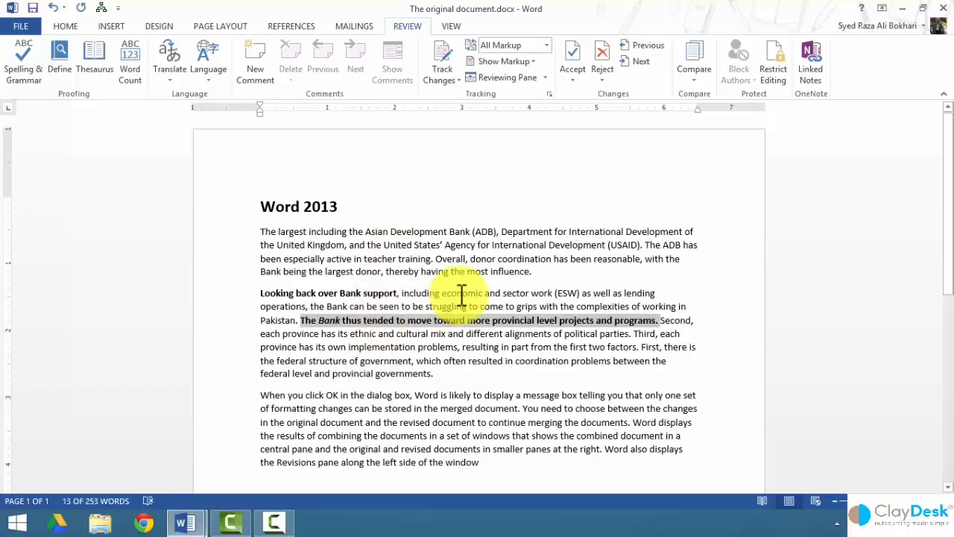
click(462, 294)
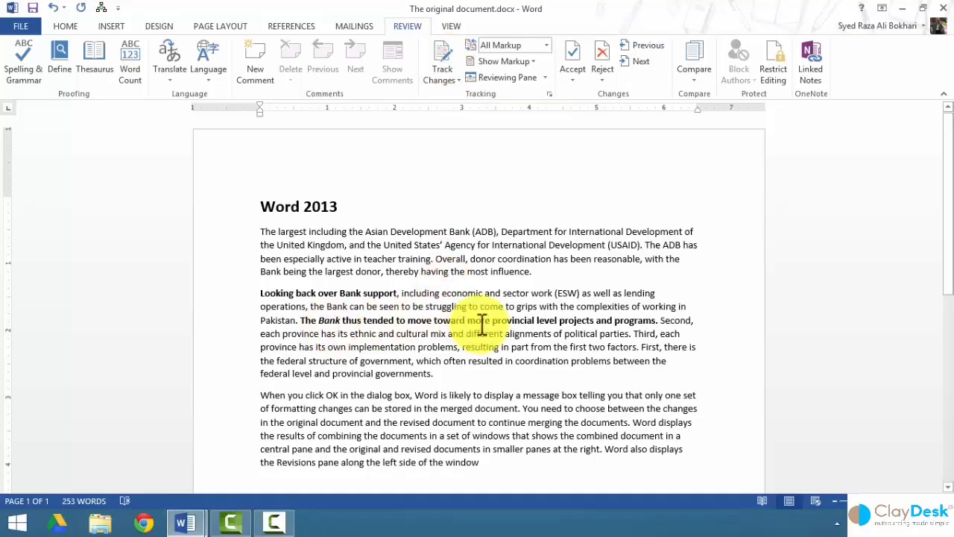
key(ctrl+z)
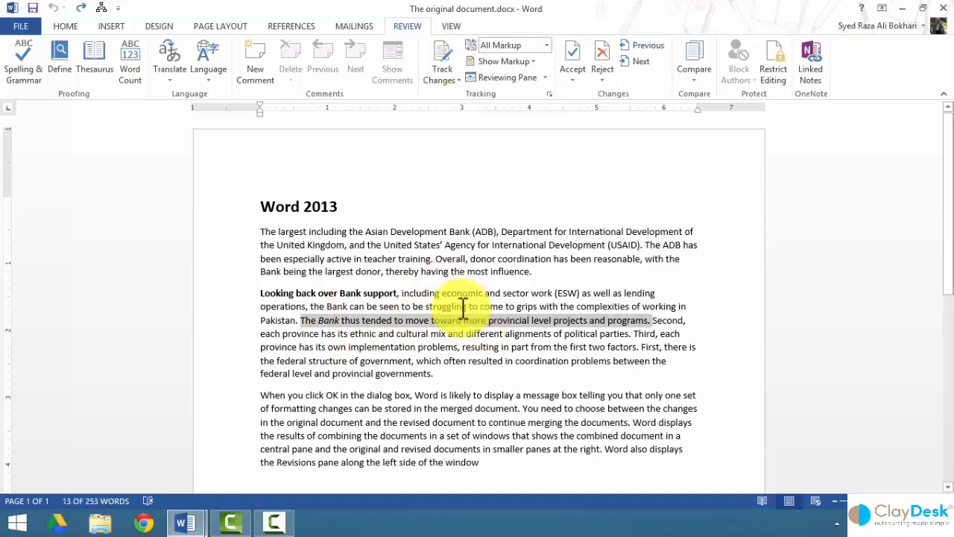
click(429, 306)
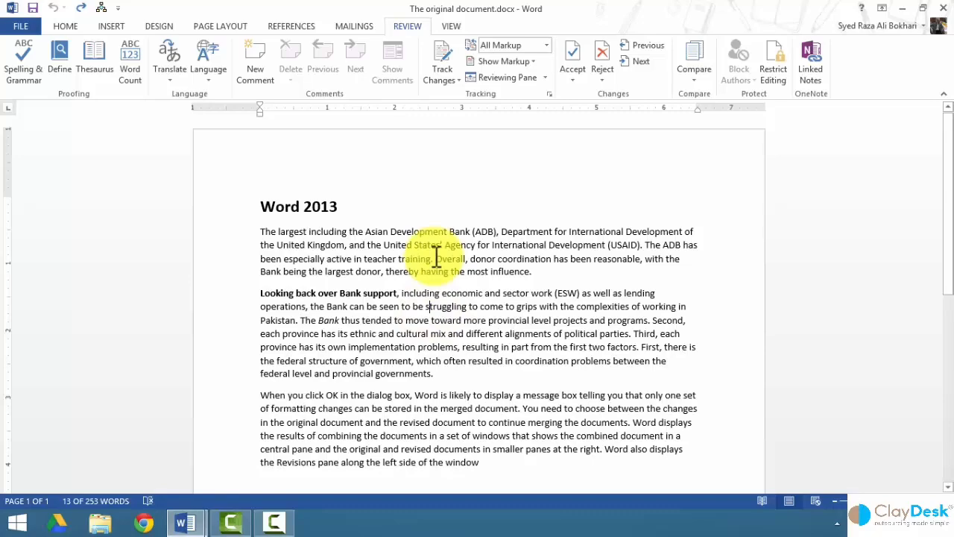
Turn on Track Changes and make the provincial-level-projects sentence bold italic.
click(440, 64)
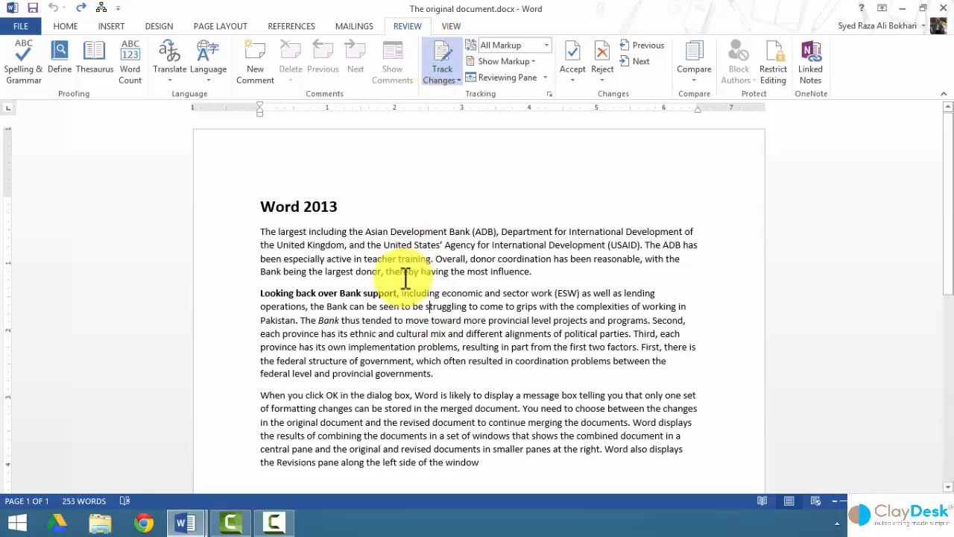
ctrl+click(322, 320)
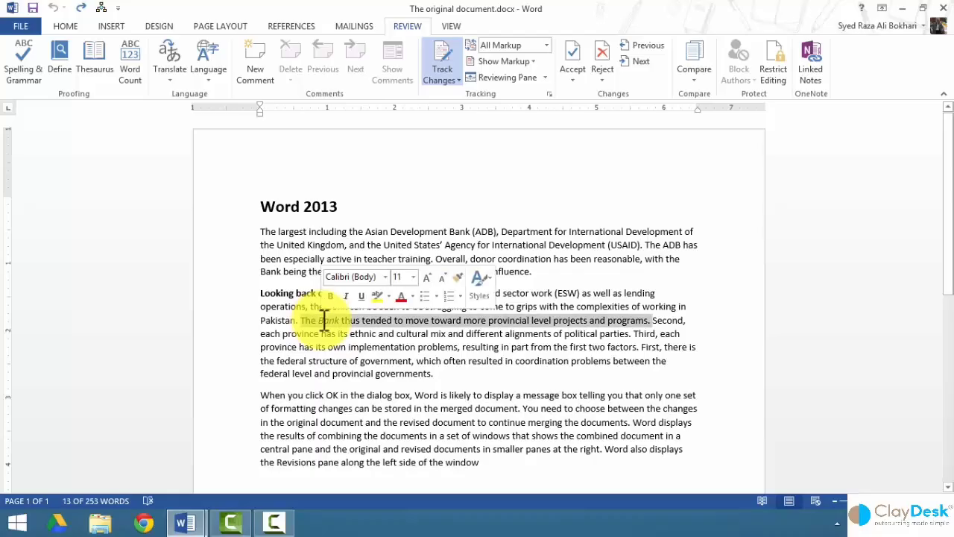
key(ctrl+b)
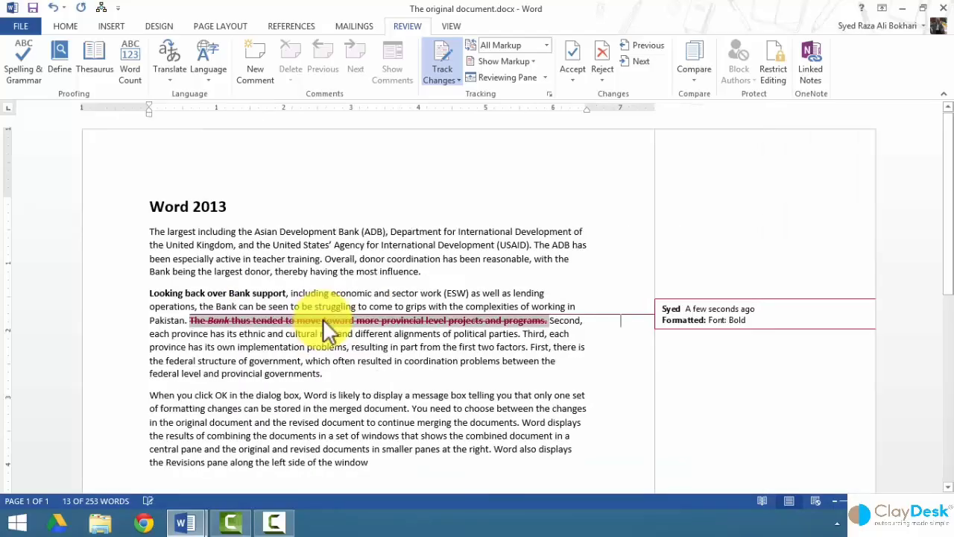
key(ctrl+i)
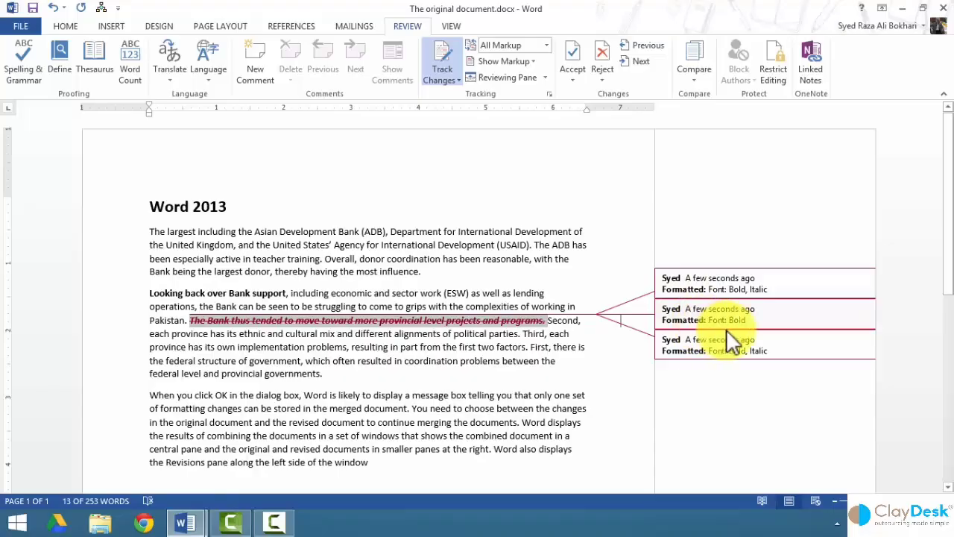
Lock change tracking via Track Changes > Lock Tracking, entering and confirming a password.
click(456, 76)
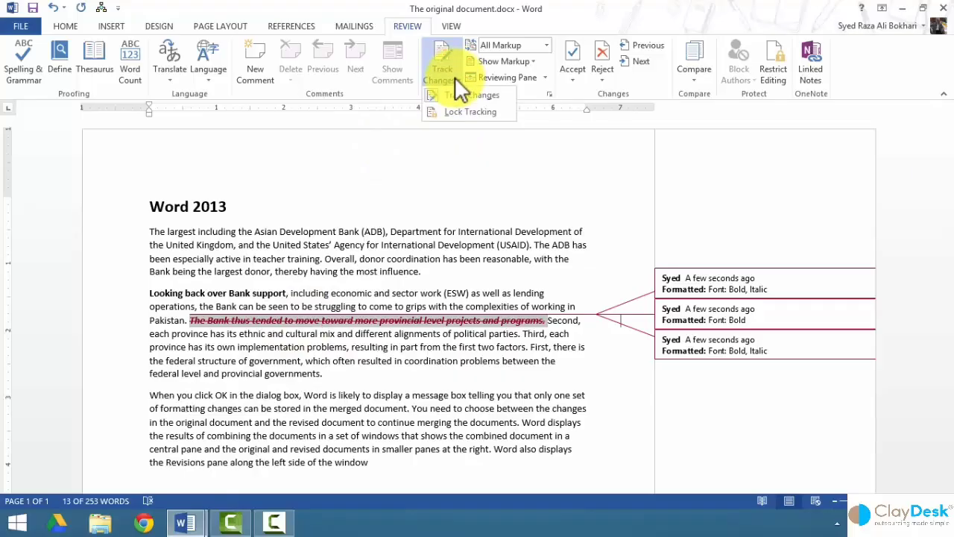
click(475, 111)
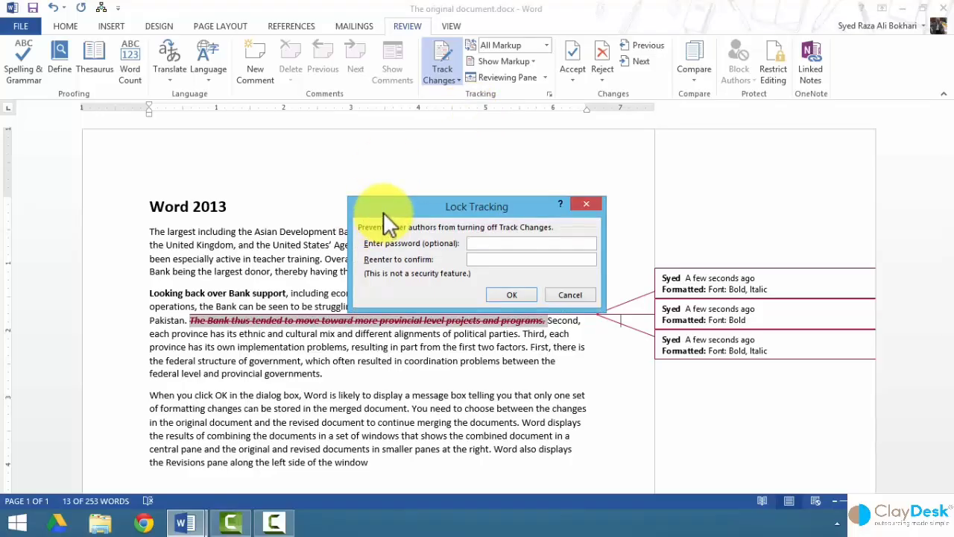
text(***)
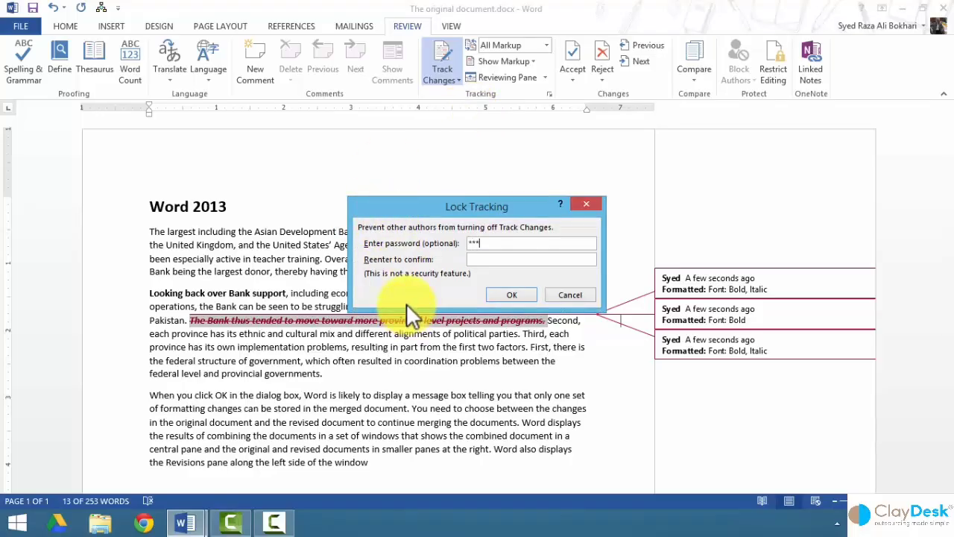
text(*)
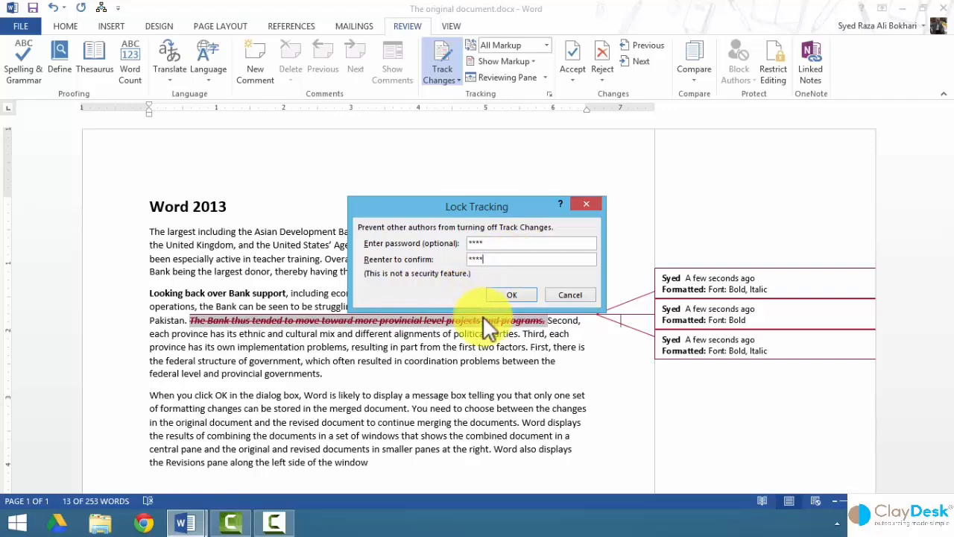
click(501, 297)
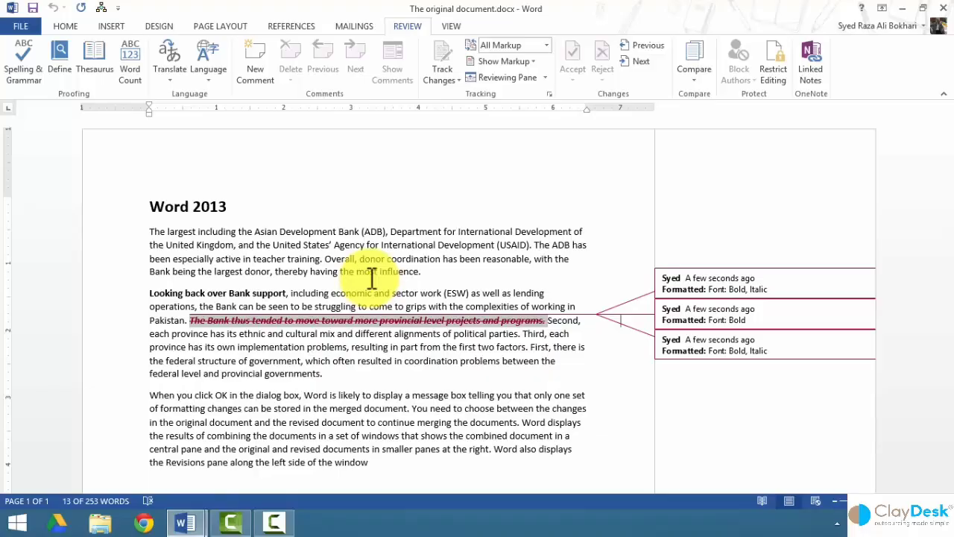
Bold 'Overall, donor' as a tracked change, then save and close the document.
click(333, 263)
drag(333, 263, 388, 262)
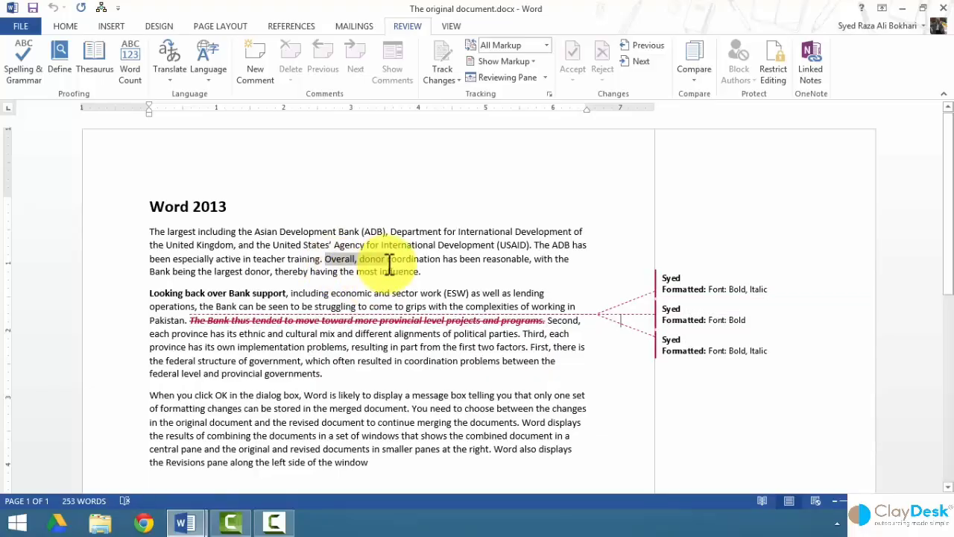
key(ctrl+b)
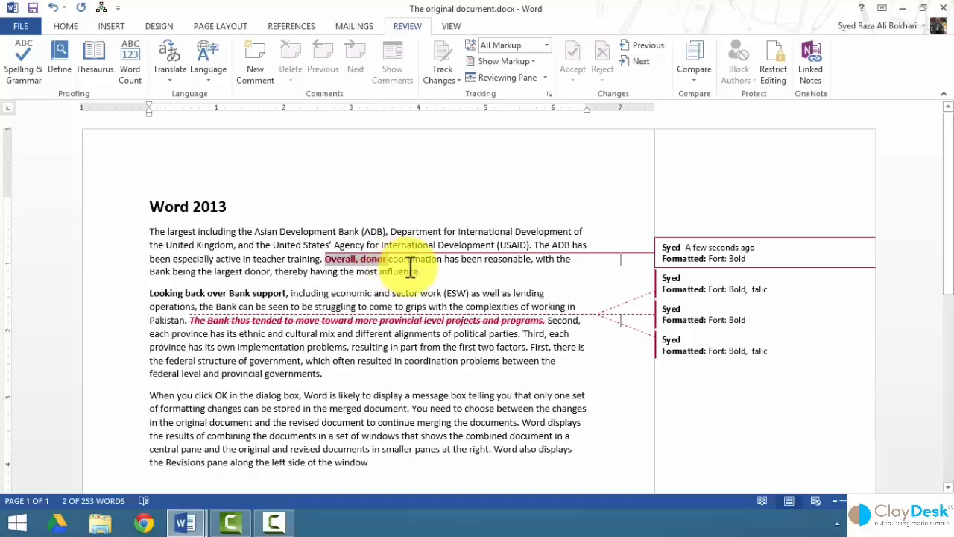
click(410, 270)
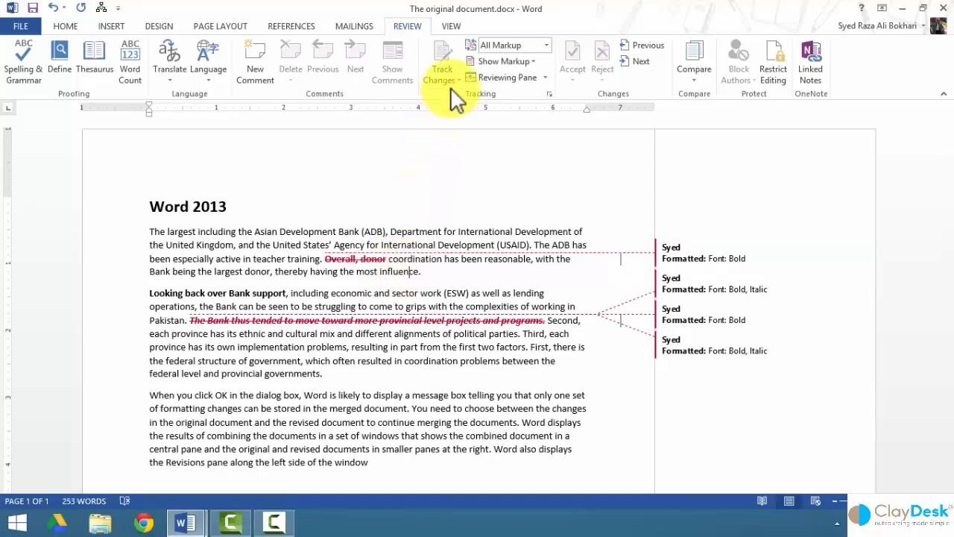
click(34, 9)
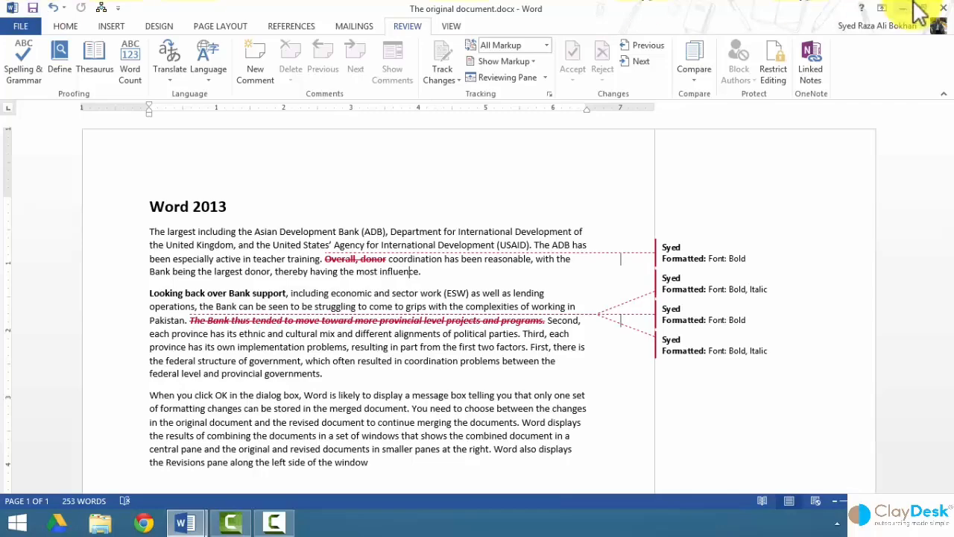
click(942, 10)
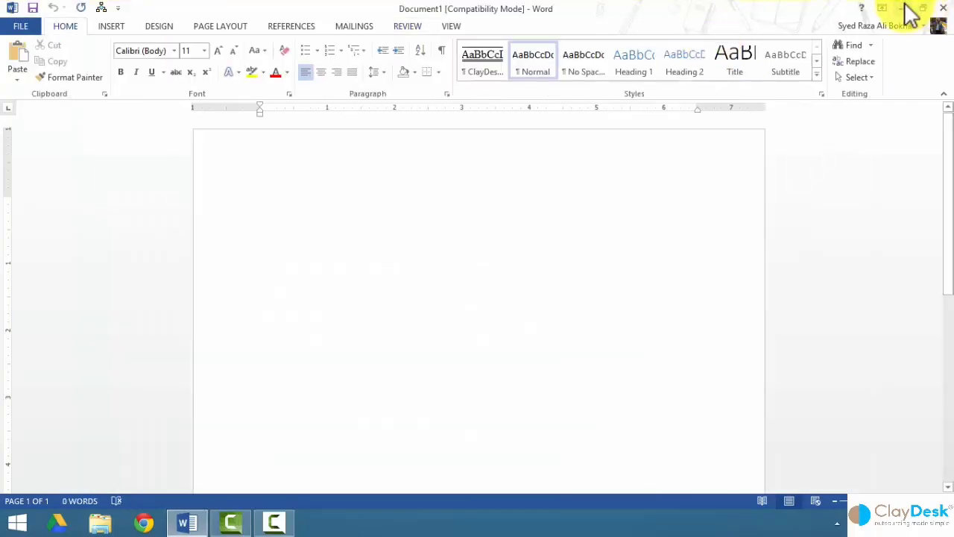
Reopen The original document from the desktop, showing its tracked formatting balloons.
click(903, 9)
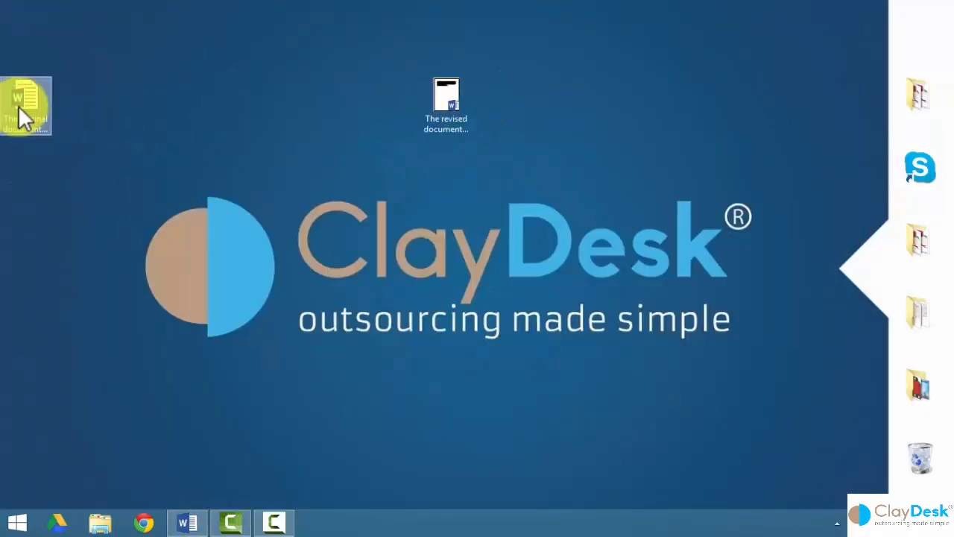
drag(18, 105, 369, 116)
double_click(399, 111)
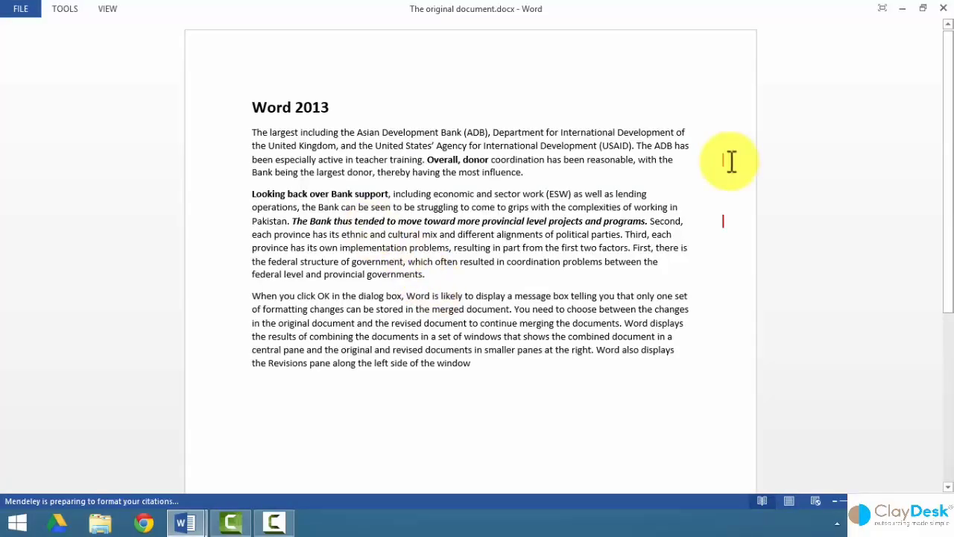
click(724, 159)
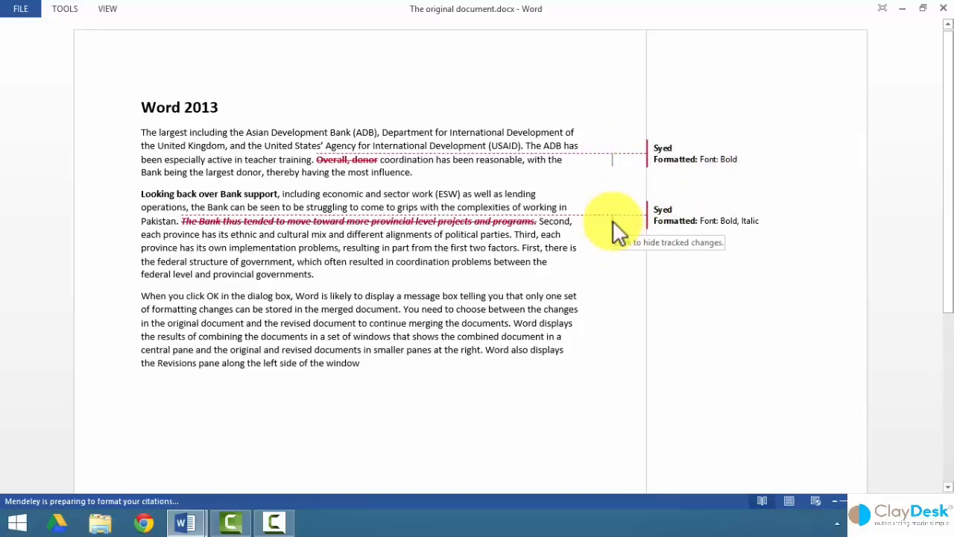
Switch the document from Read Mode to the editing view with View > Edit Document.
click(112, 9)
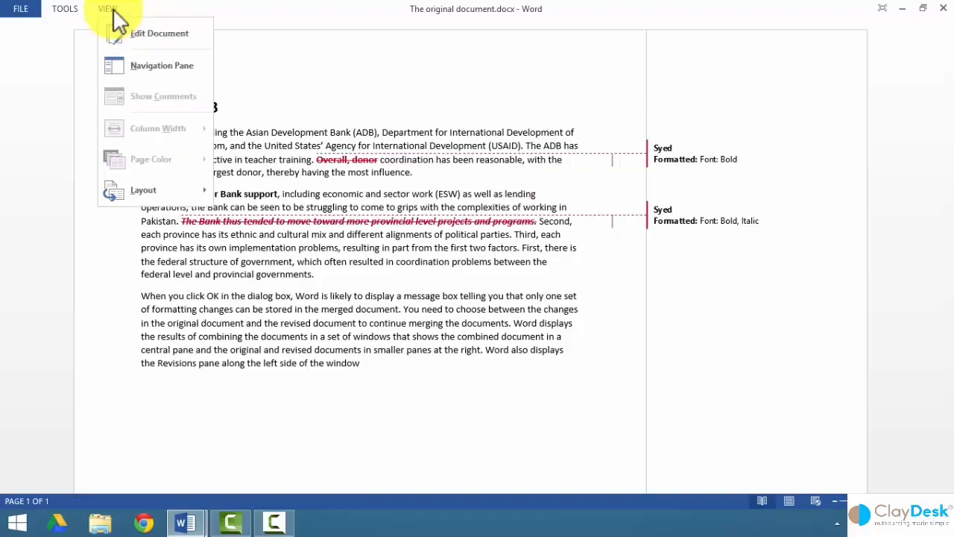
click(146, 35)
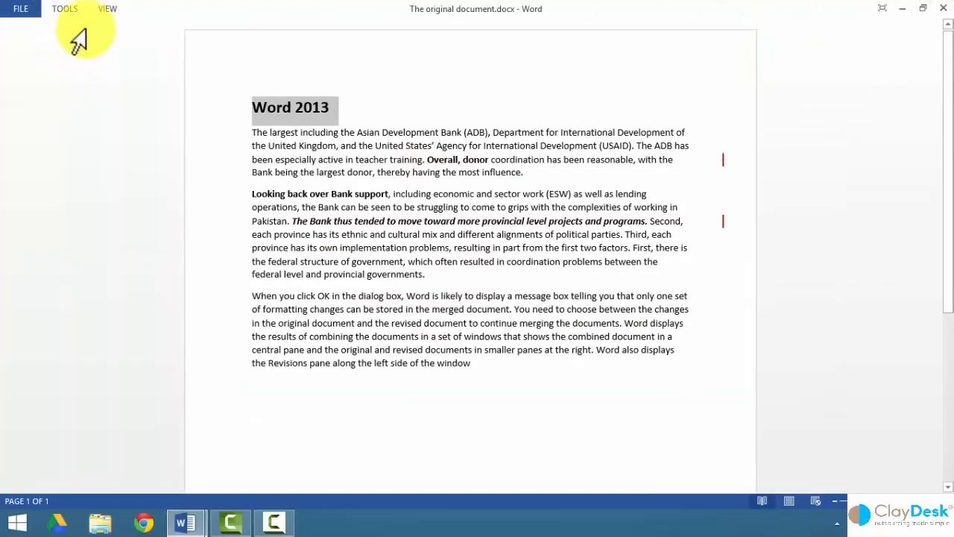
click(110, 9)
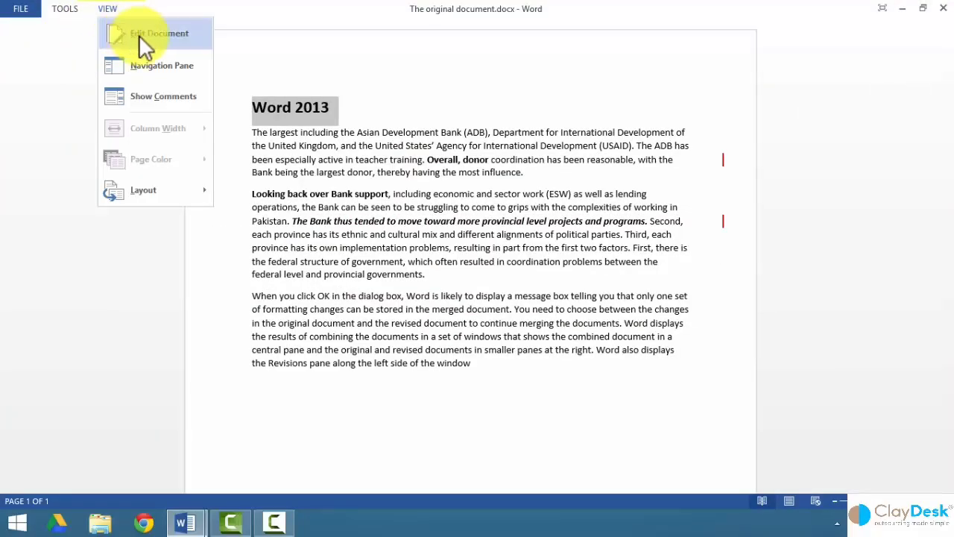
click(138, 35)
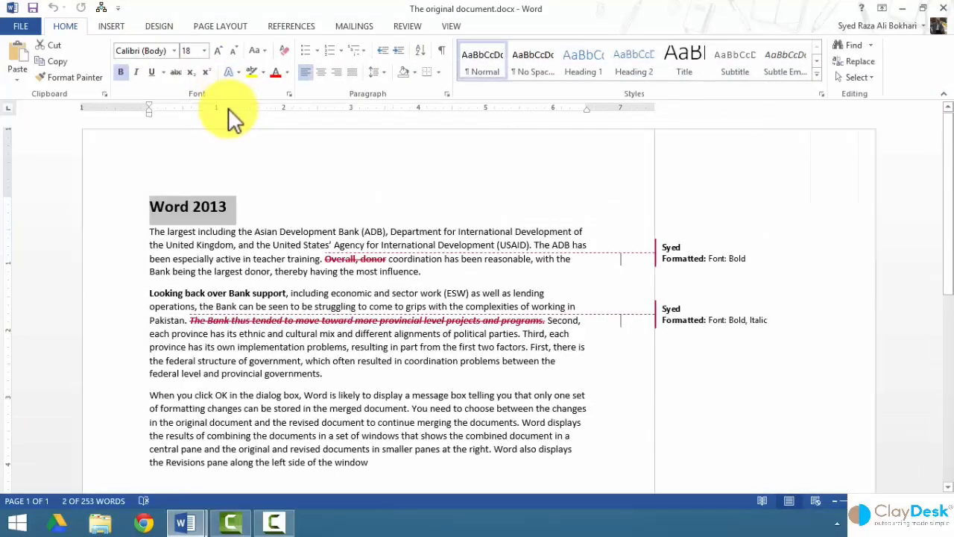
Unlock change tracking on the Review tab by entering the tracking password.
click(408, 26)
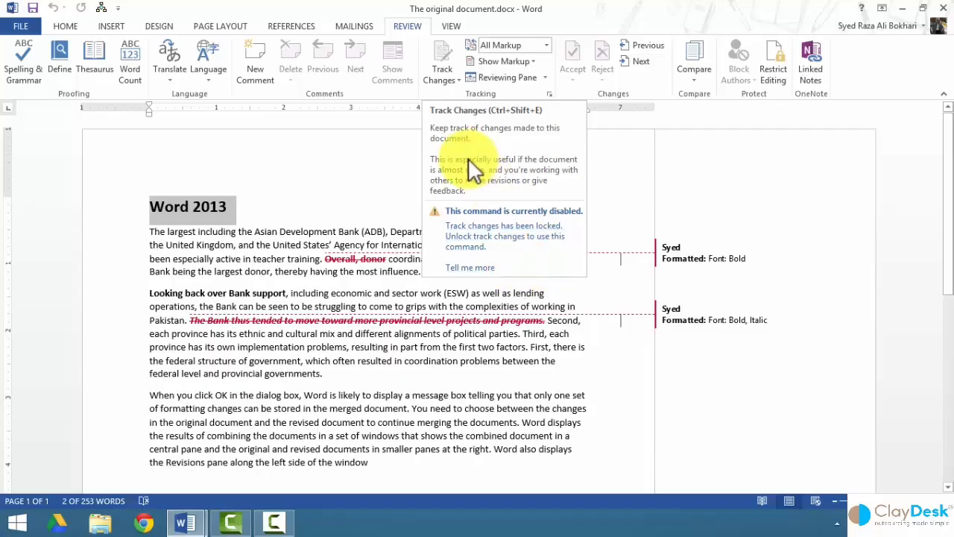
click(449, 79)
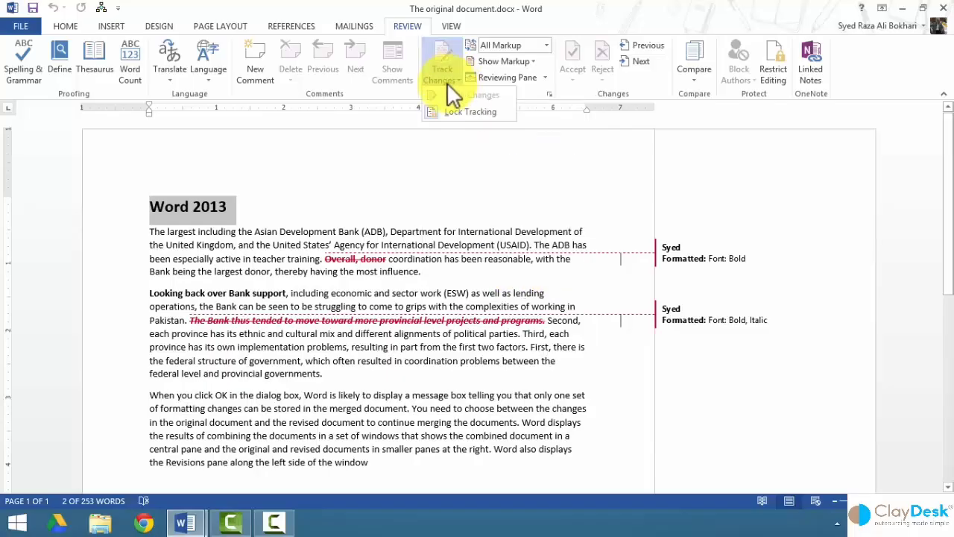
click(445, 112)
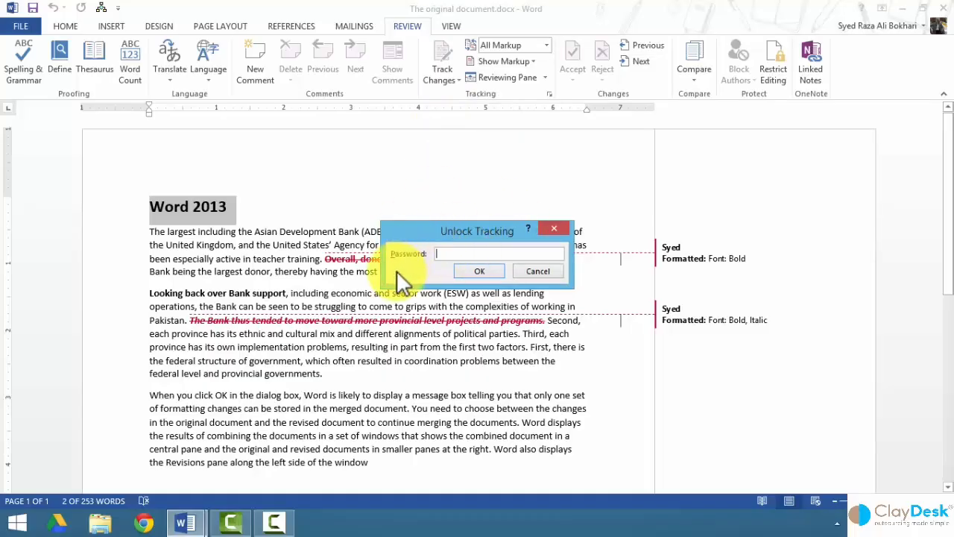
text(1234)
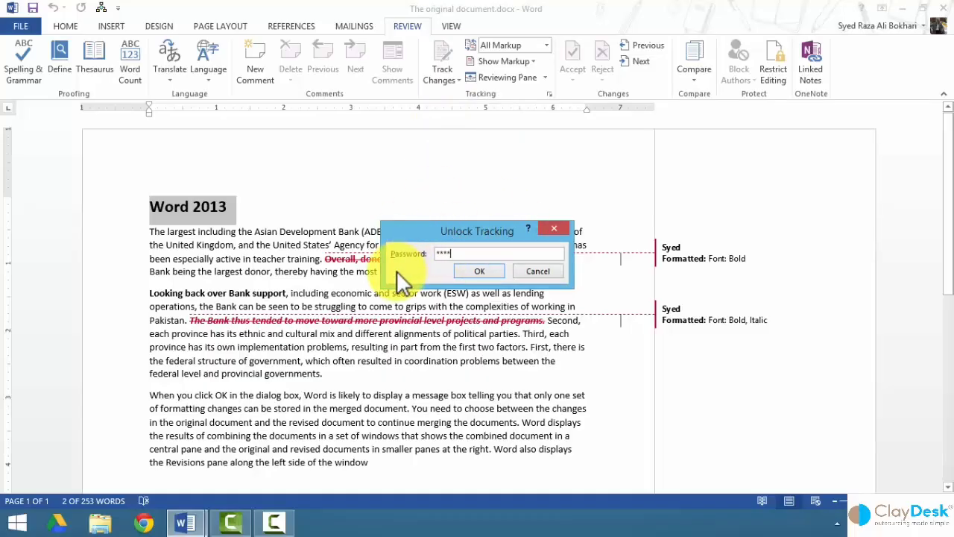
click(463, 274)
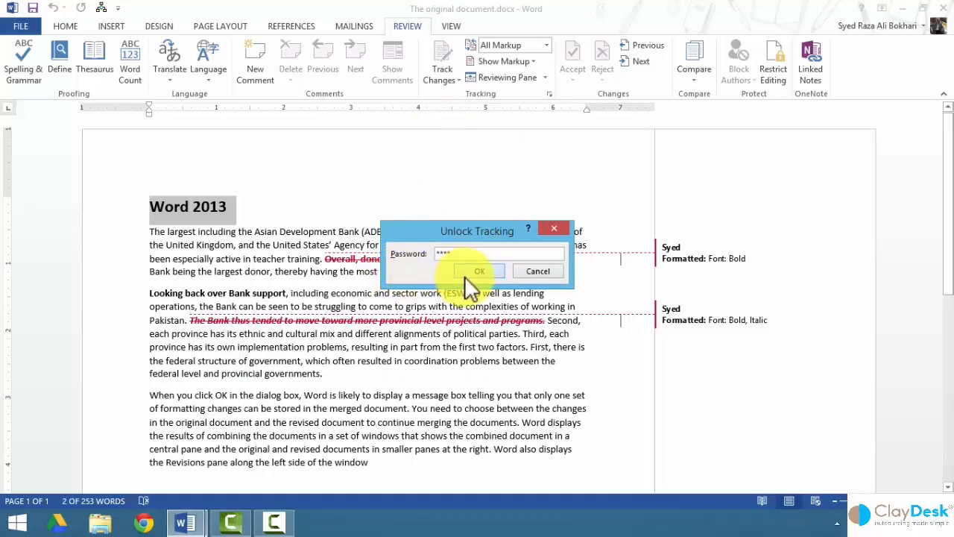
Reopen and dismiss the Track Changes options, clearing the selection on the Word 2013 heading.
click(454, 79)
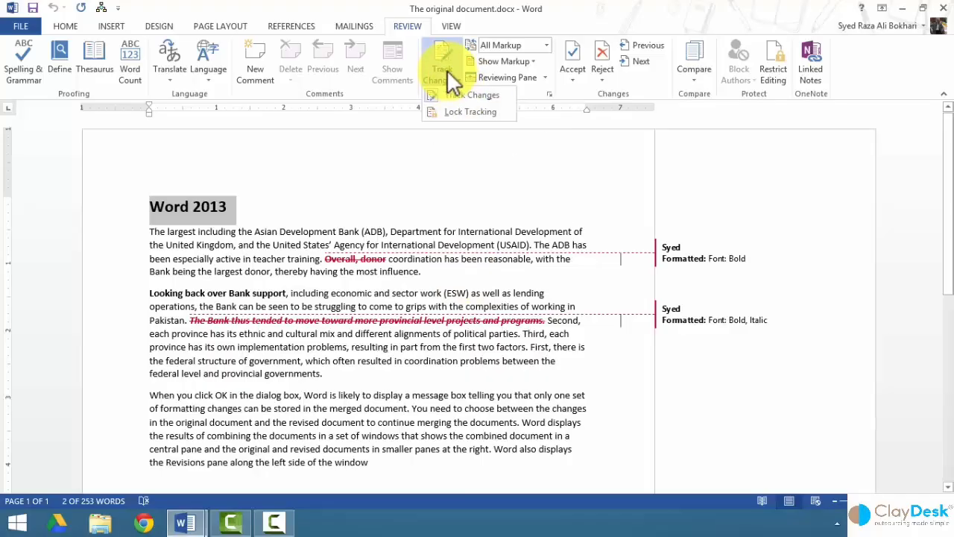
click(269, 245)
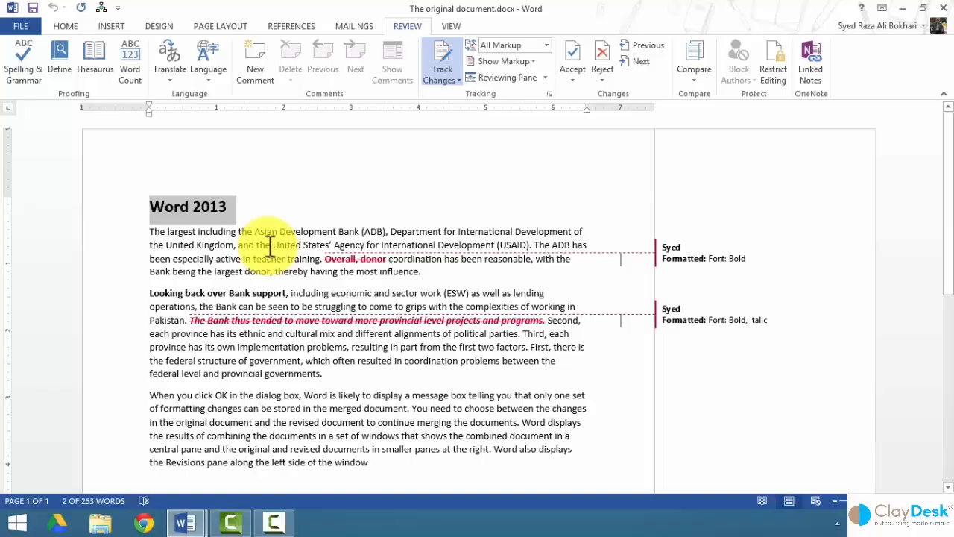
click(269, 246)
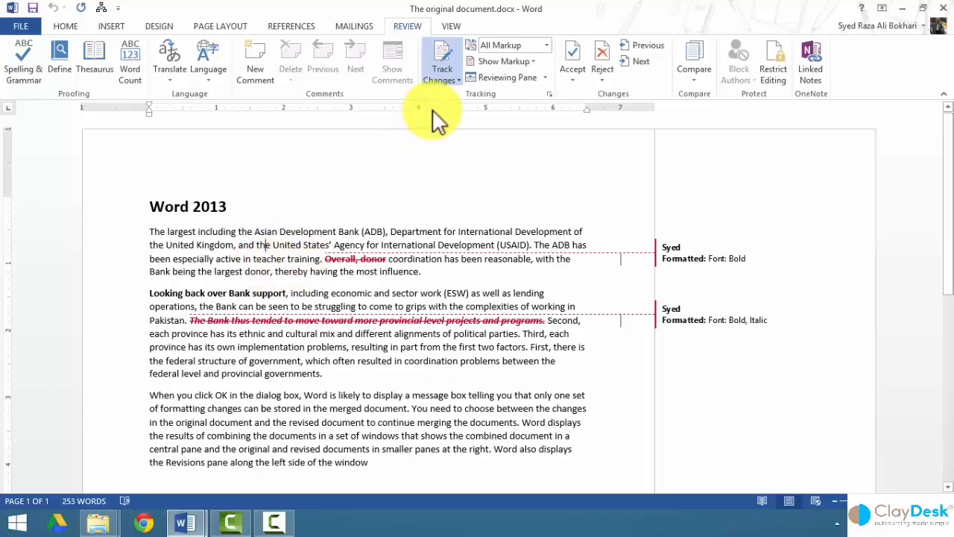
click(443, 79)
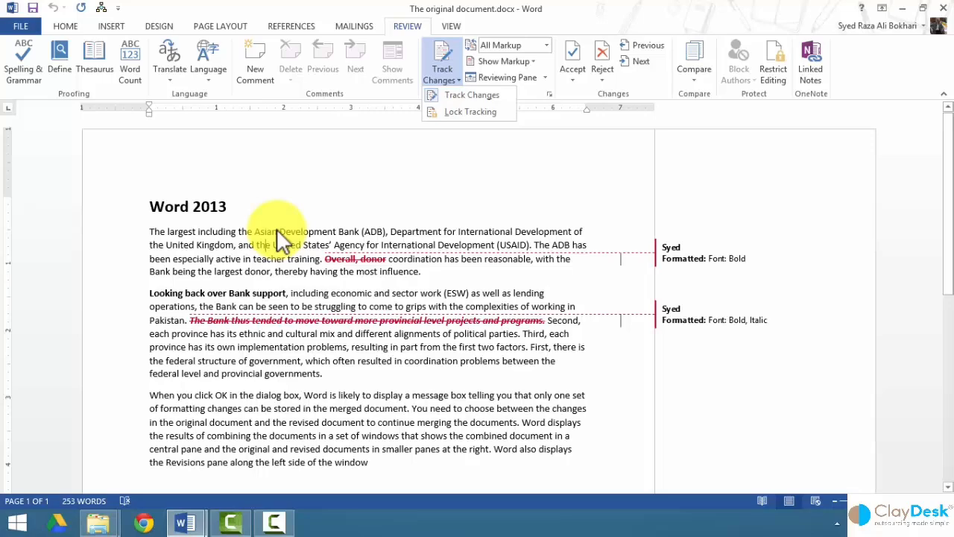
click(277, 229)
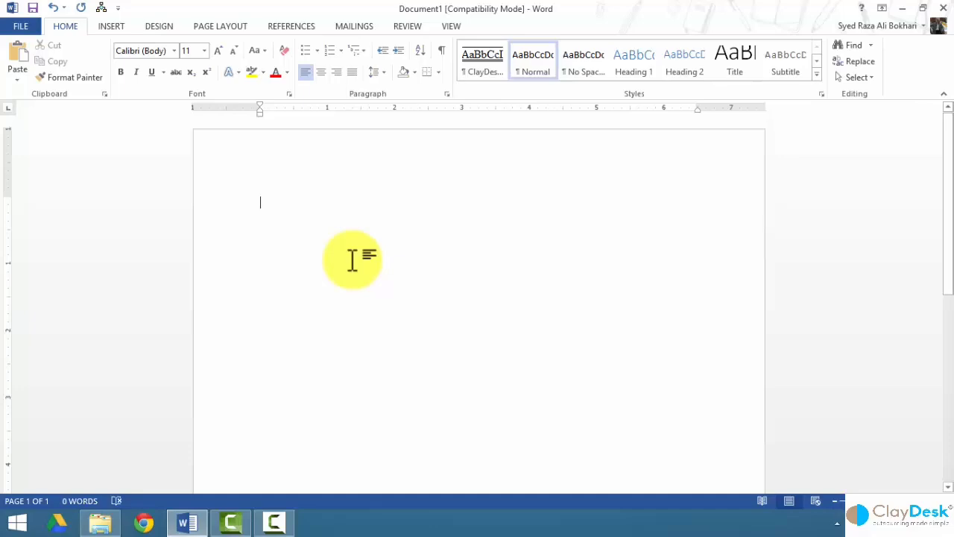
Minimise Word and open The original document.docx from the desktop.
click(901, 8)
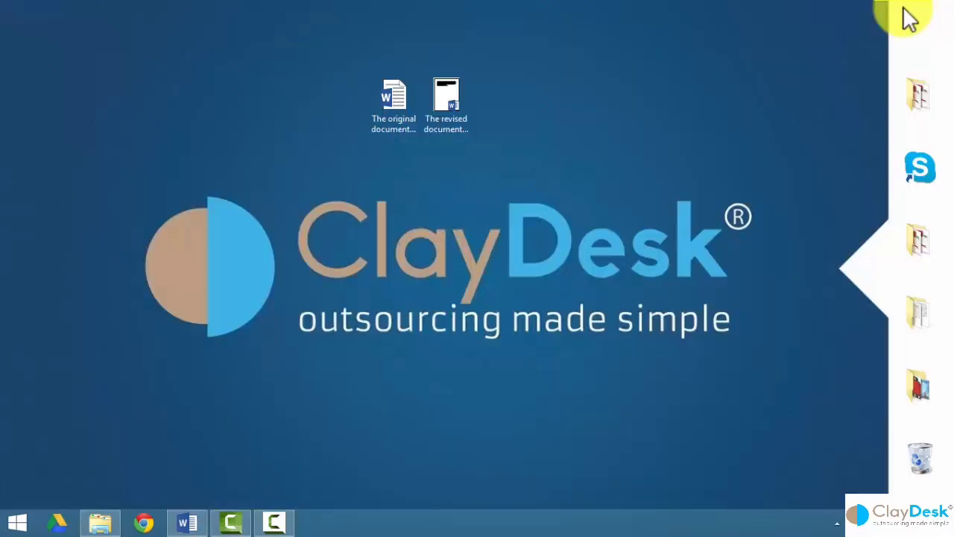
click(404, 112)
click(403, 108)
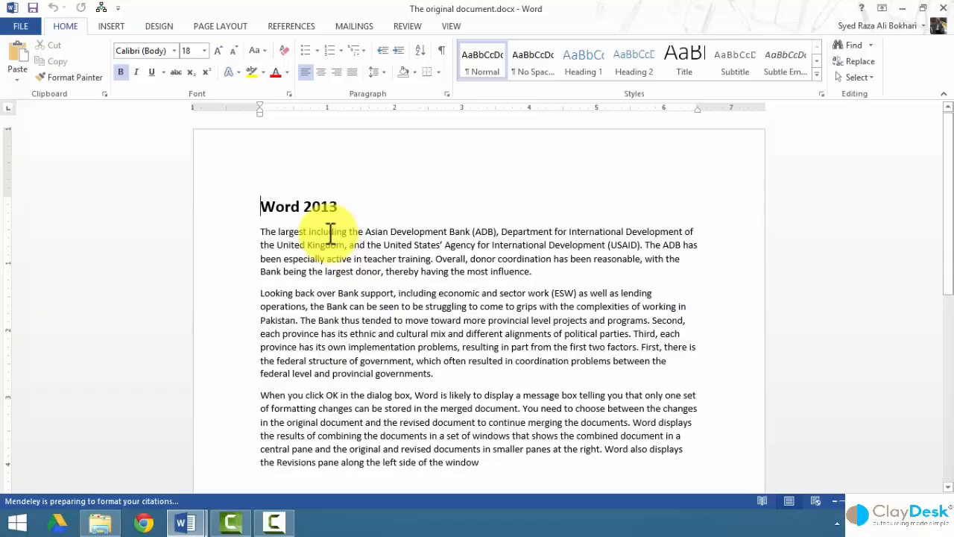
Turn on Track Changes and make 'United States'' in the first paragraph bold italic.
click(410, 24)
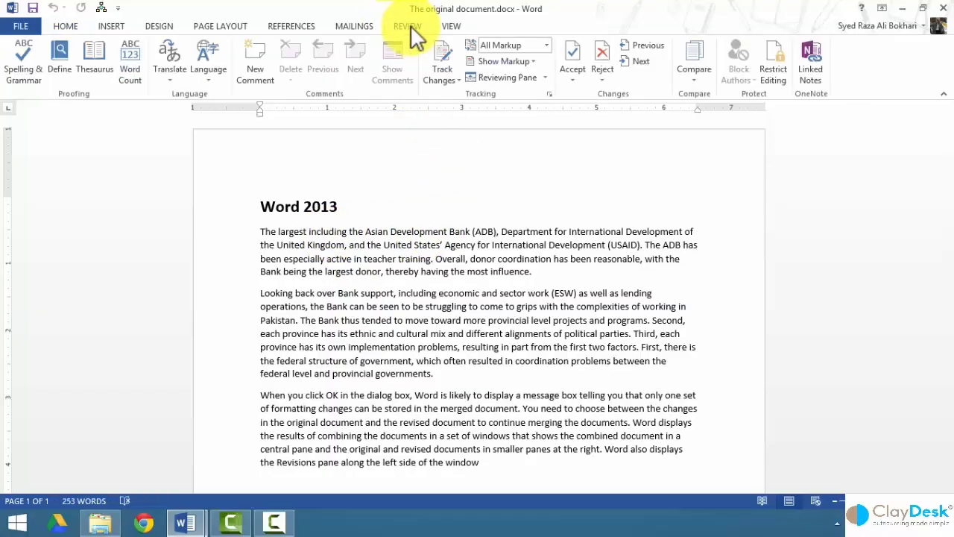
click(446, 53)
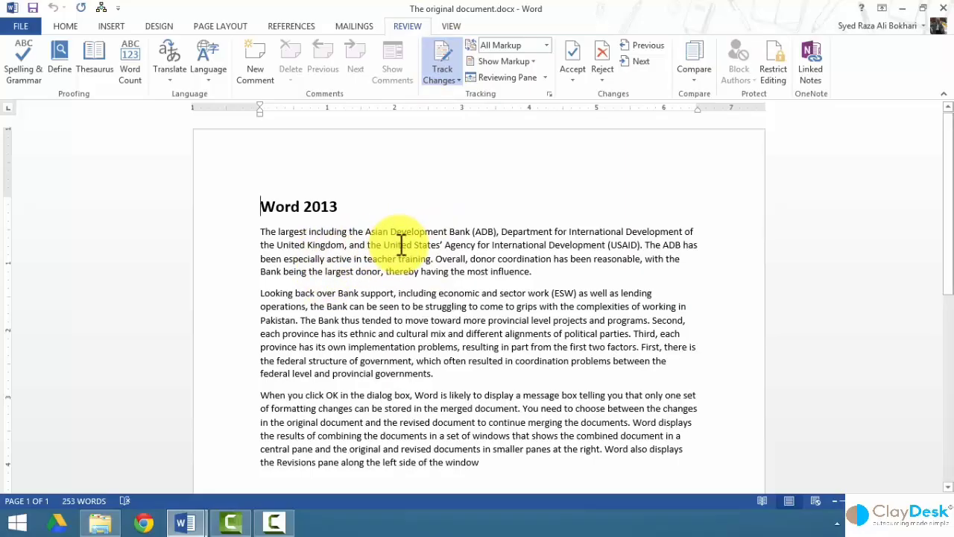
drag(384, 245, 432, 246)
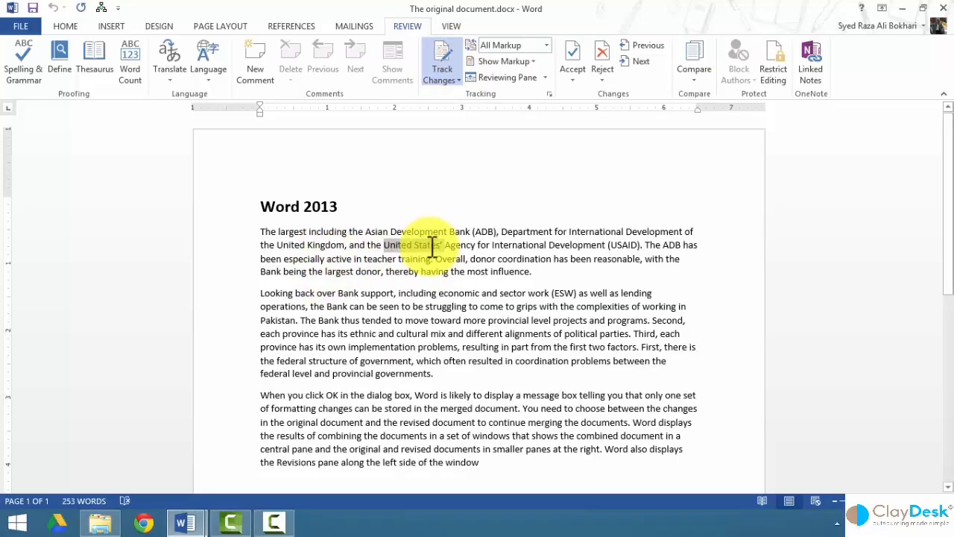
key(ctrl+b)
key(ctrl+i)
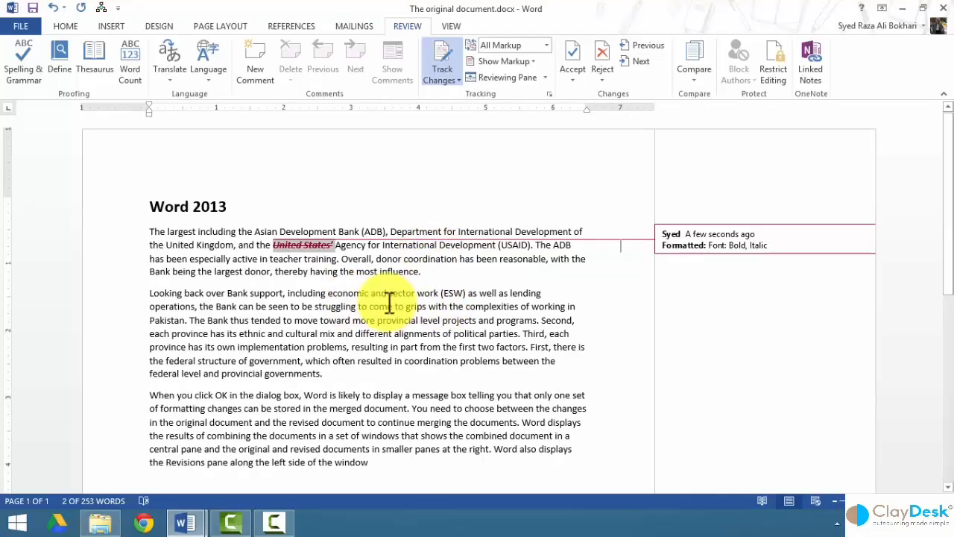
click(328, 375)
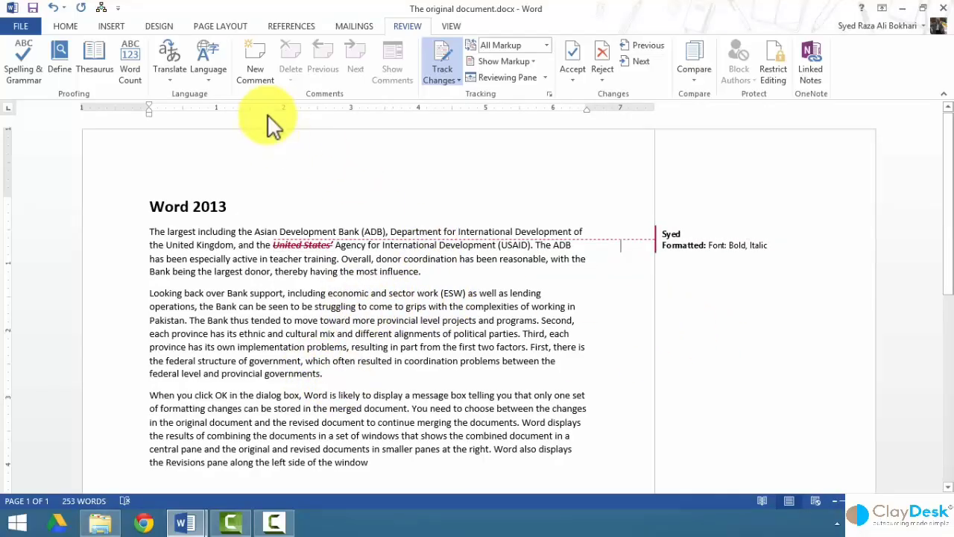
Add the comment 'Please make this bold' to 'governments.' in the second paragraph.
click(255, 61)
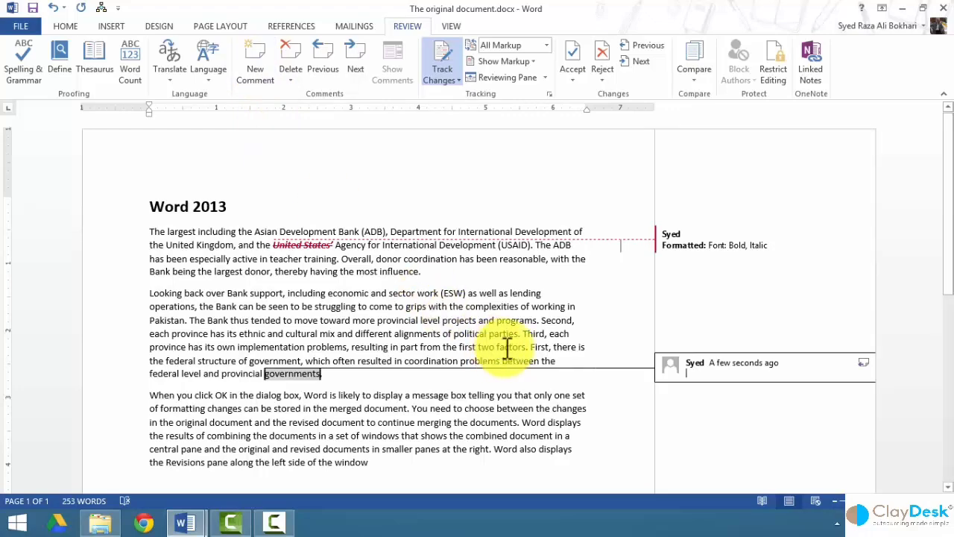
text(Pl)
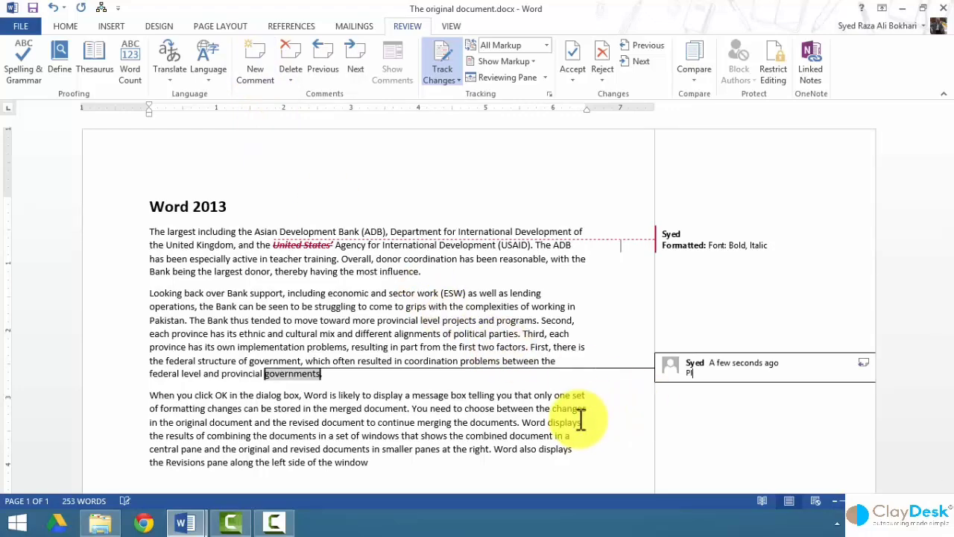
text(ease make this bold)
click(374, 397)
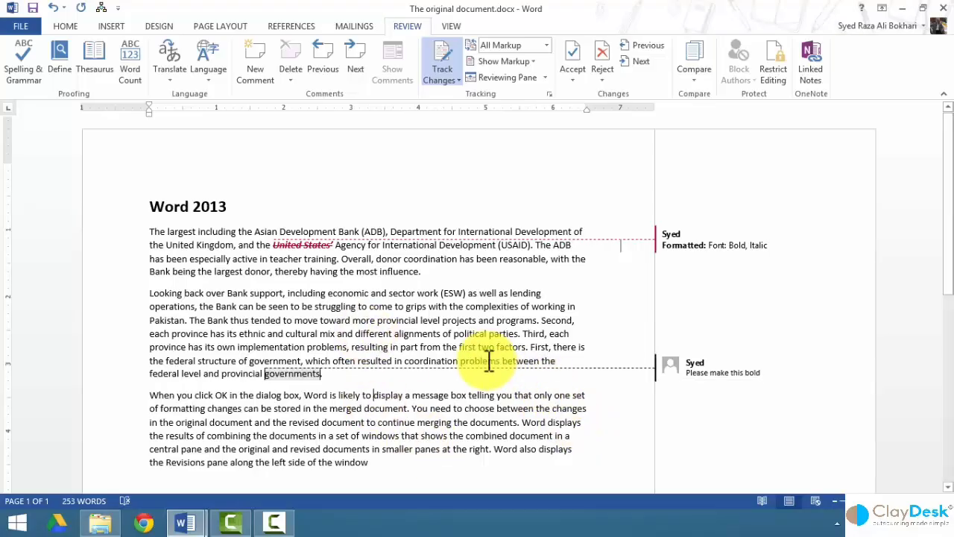
scroll(492, 358, down, 1)
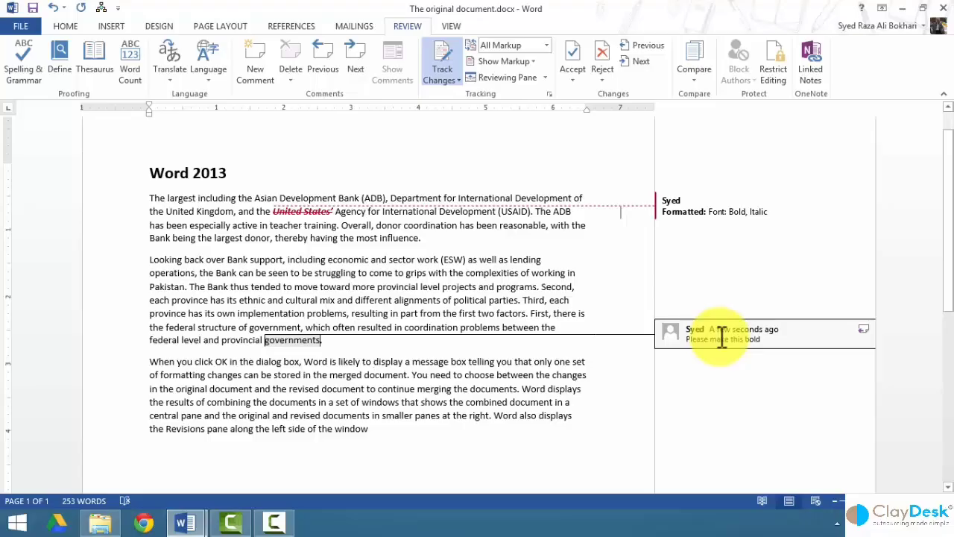
click(767, 341)
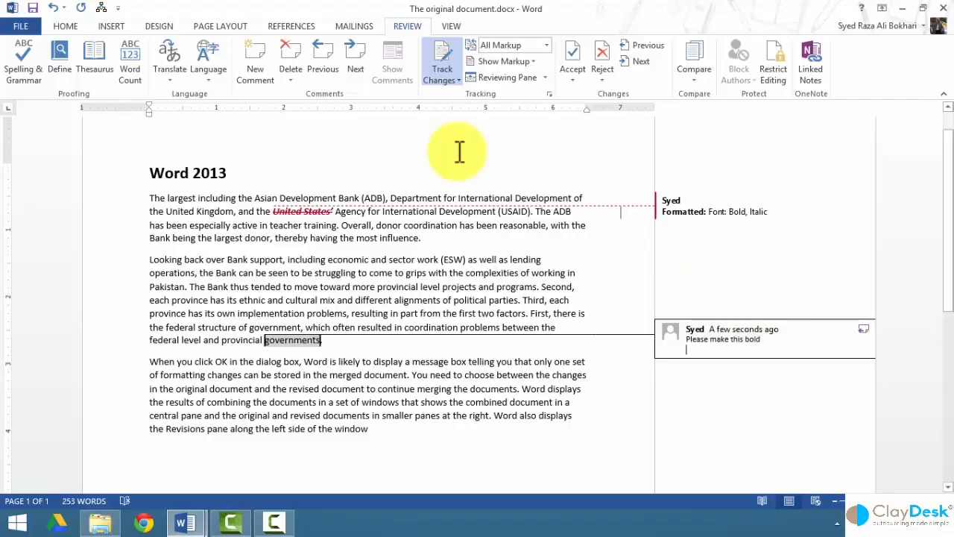
Reply 'Also make this italic' to the bold-request comment.
click(253, 63)
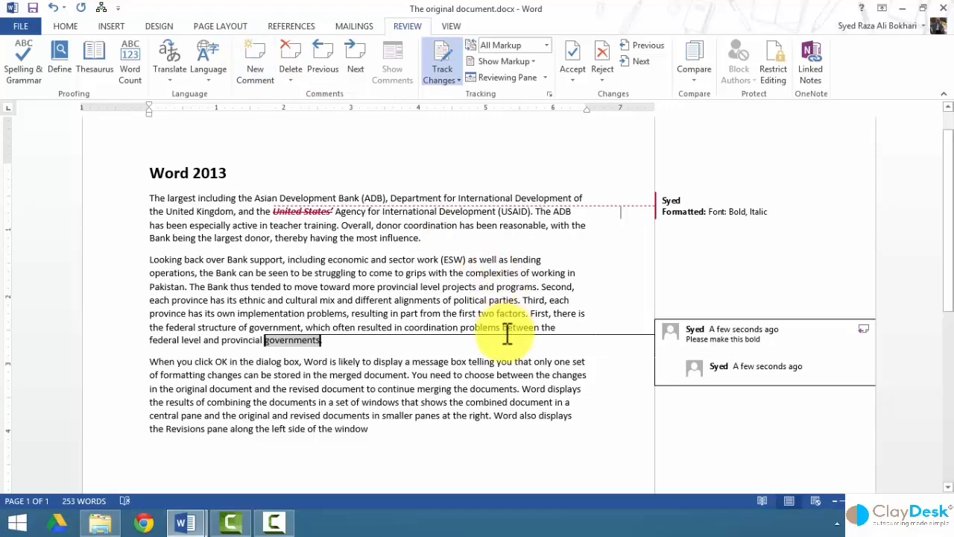
text(Also mak eth)
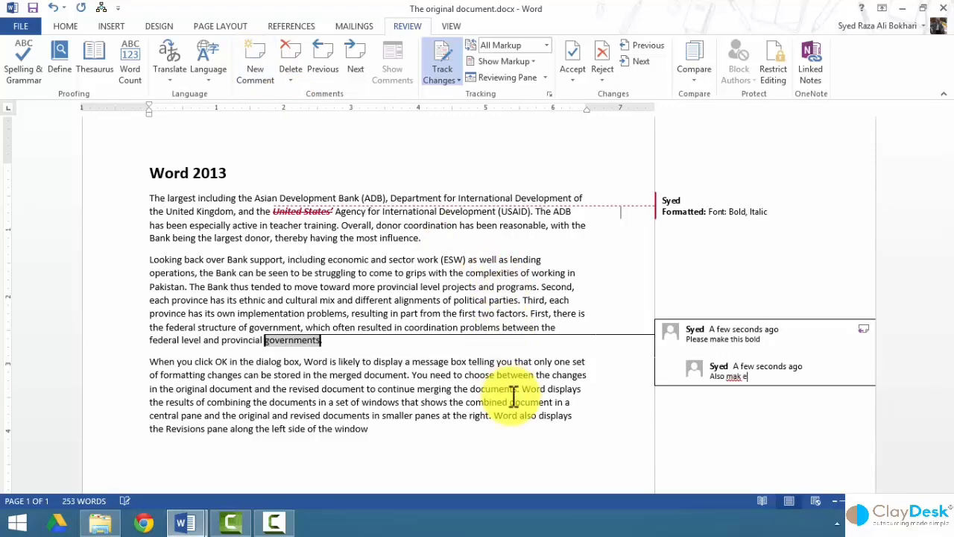
key(BackSpace)
key(BackSpace)
key(BackSpace)
key(BackSpace)
text(e this italic)
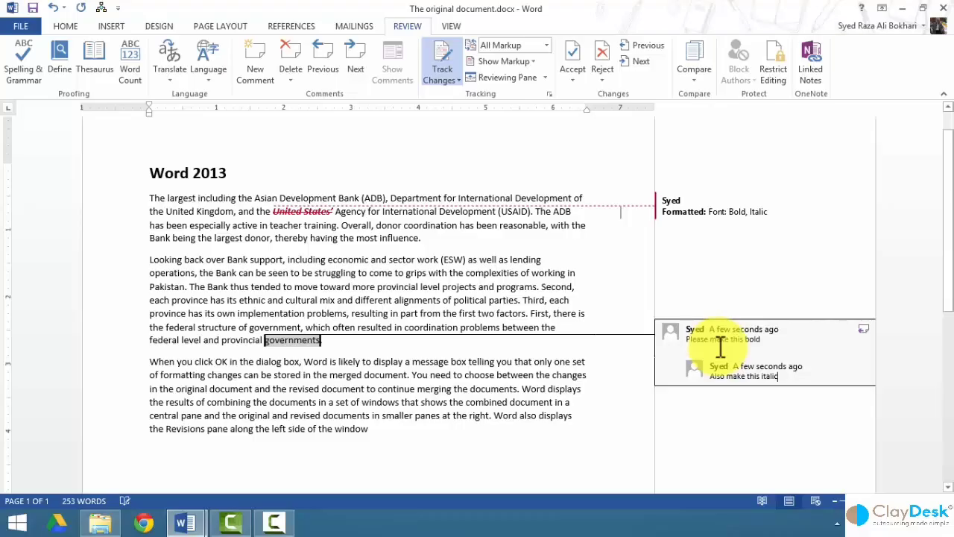
Add a second reply, 'Please underline also', using Reply To Comment.
right_click(720, 346)
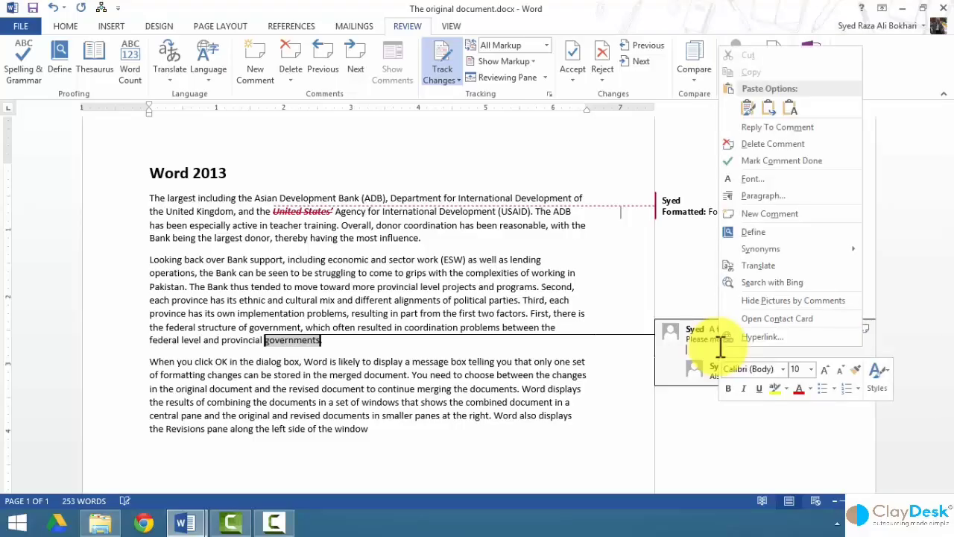
click(766, 129)
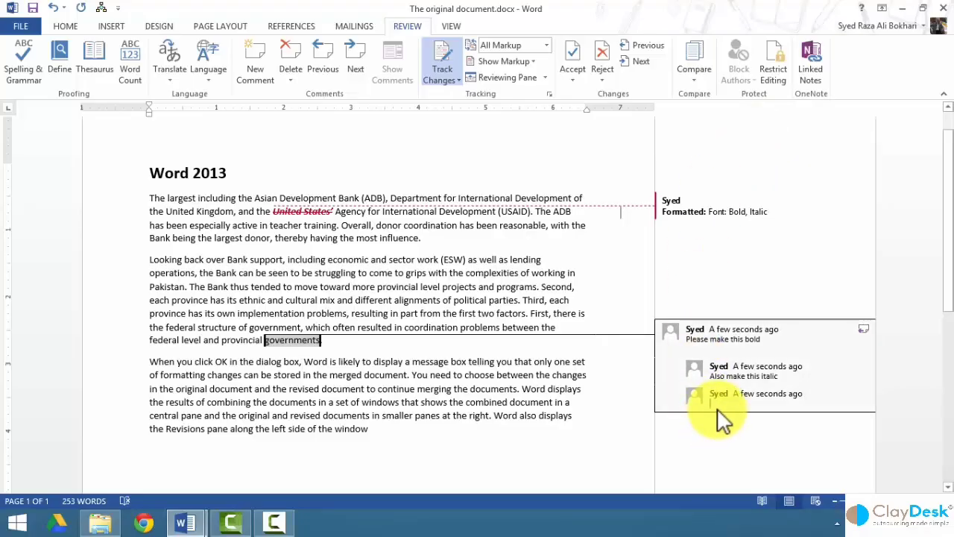
text(Plea)
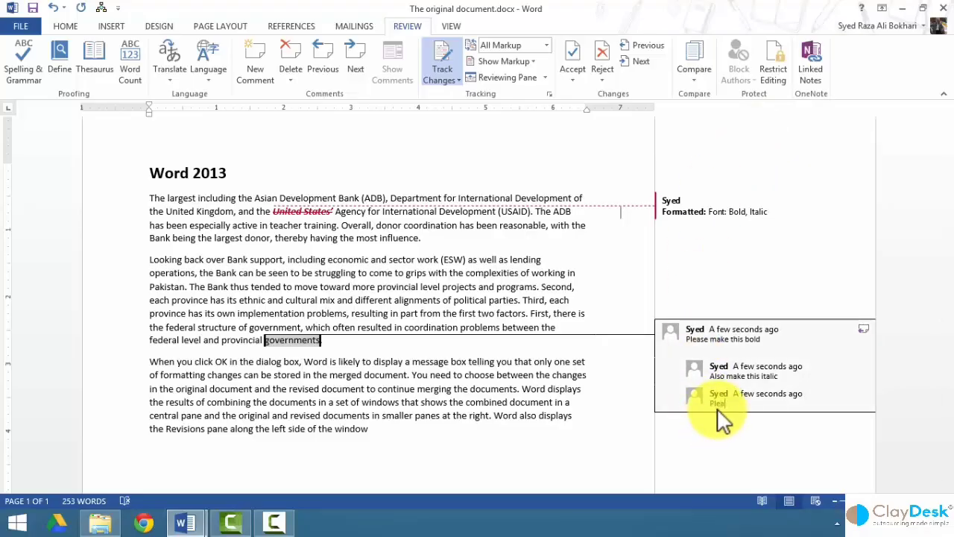
text(se underline also)
key(Return)
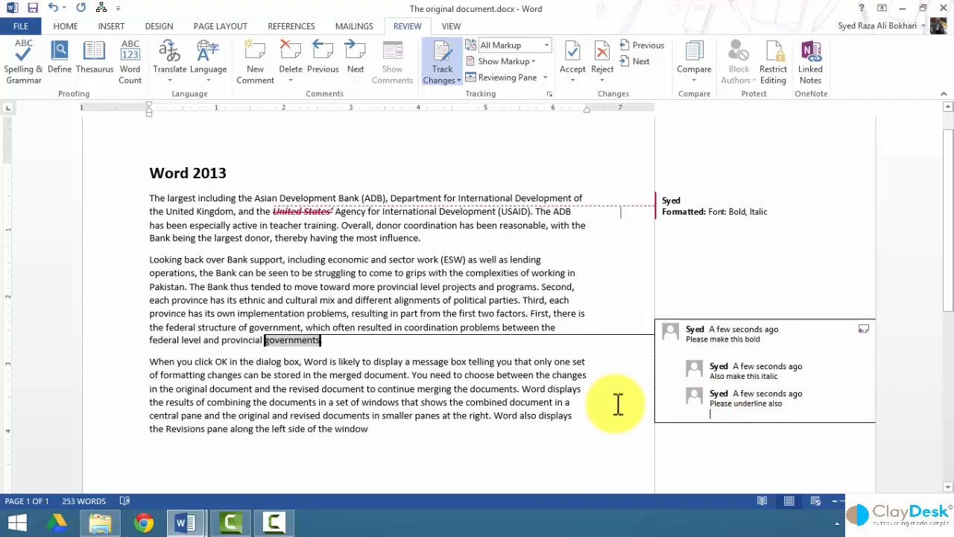
click(615, 400)
click(740, 405)
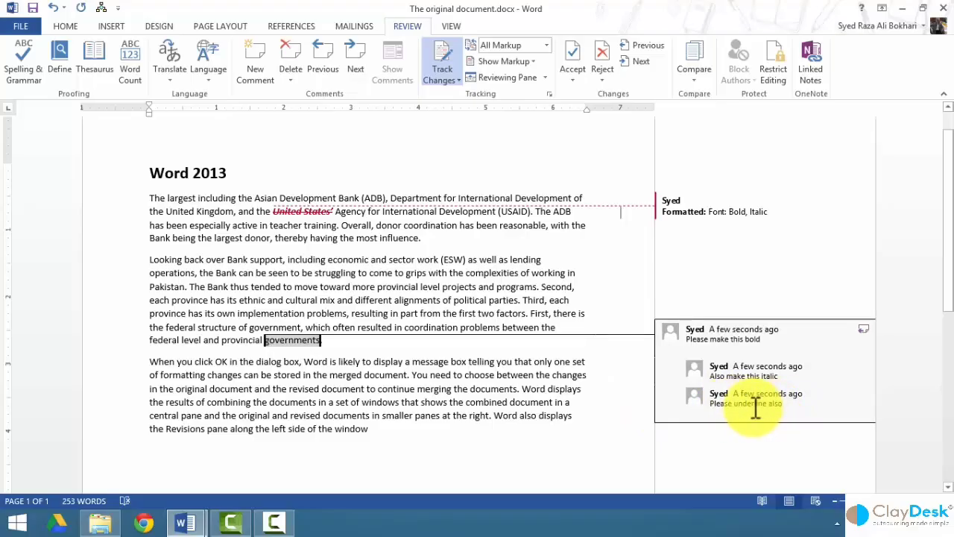
Mark the 'Please underline also' reply as done.
right_click(750, 406)
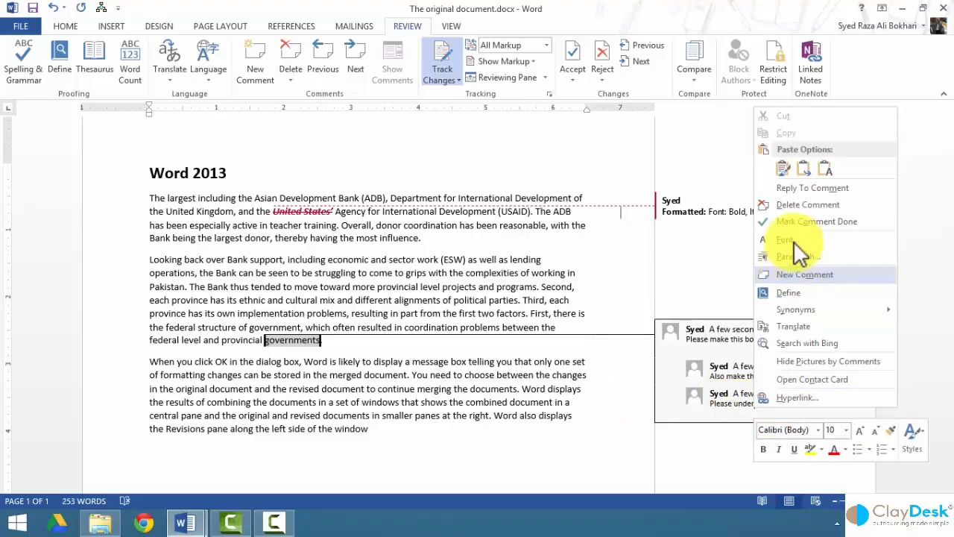
click(787, 222)
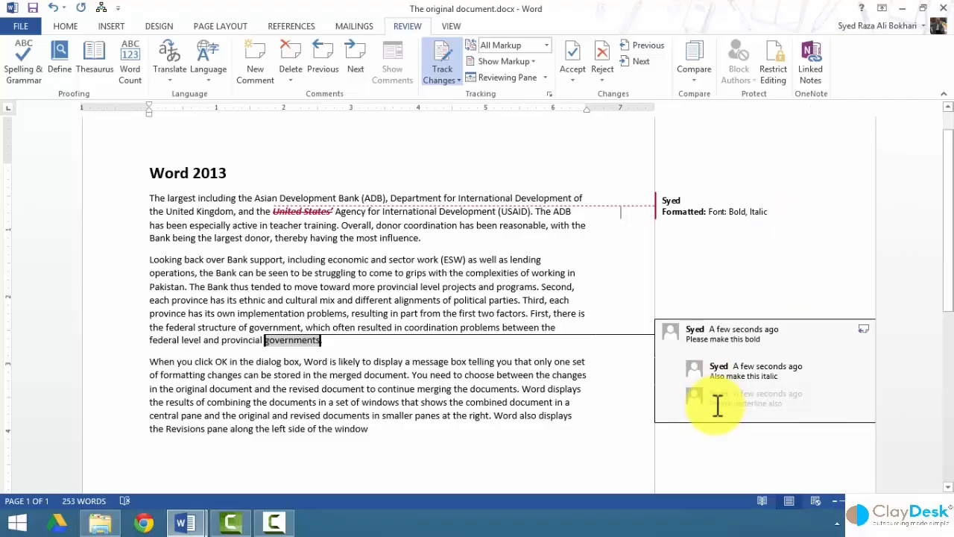
drag(780, 405, 741, 411)
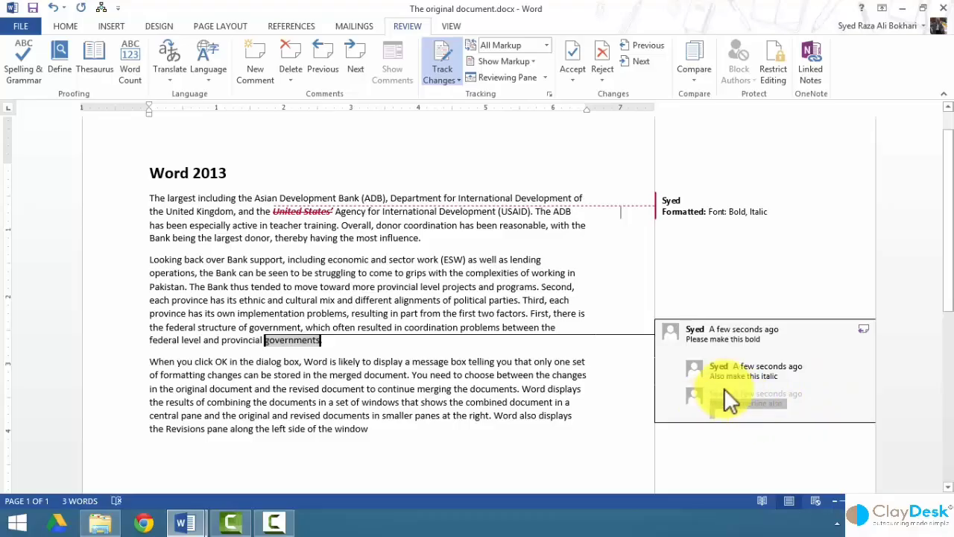
click(720, 408)
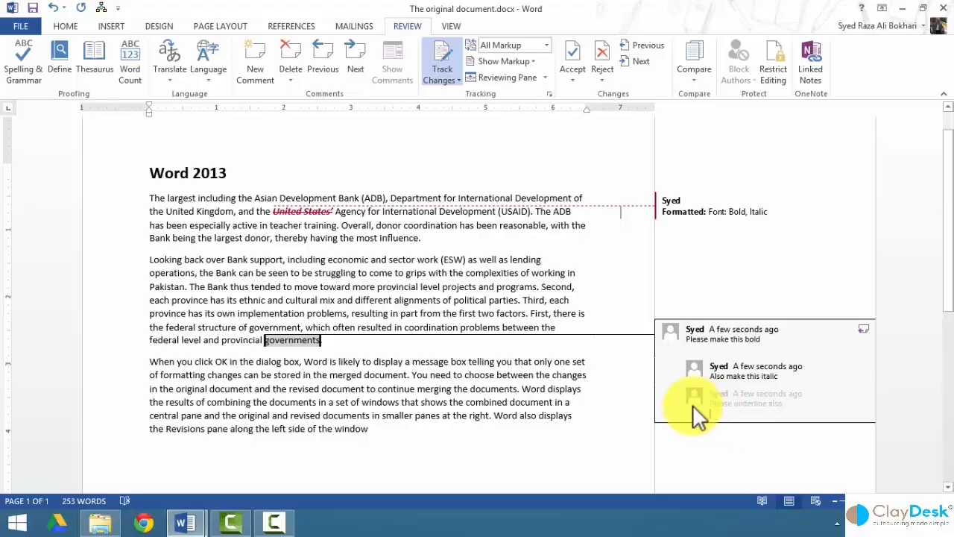
Add a new reply to the thread reading 'highlight this text'.
mouse_move(686, 388)
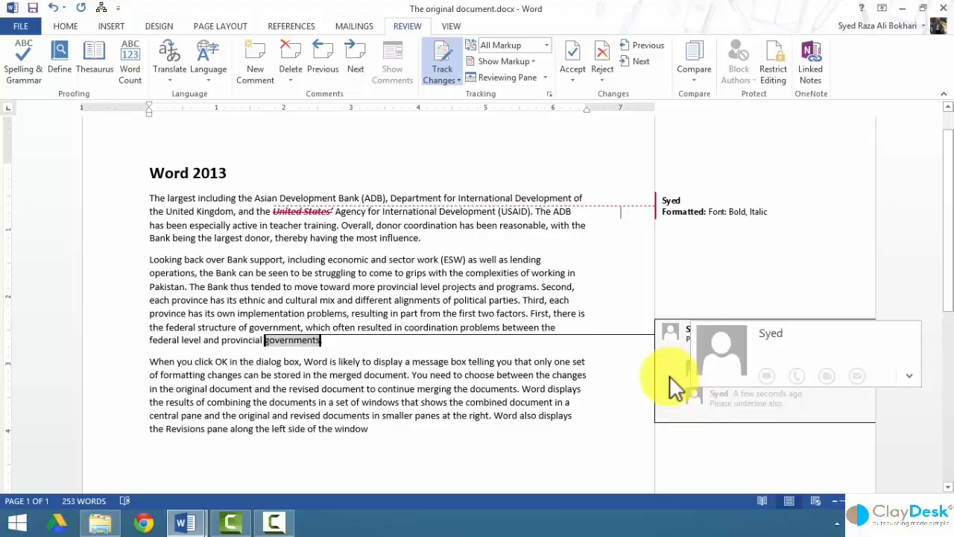
click(254, 71)
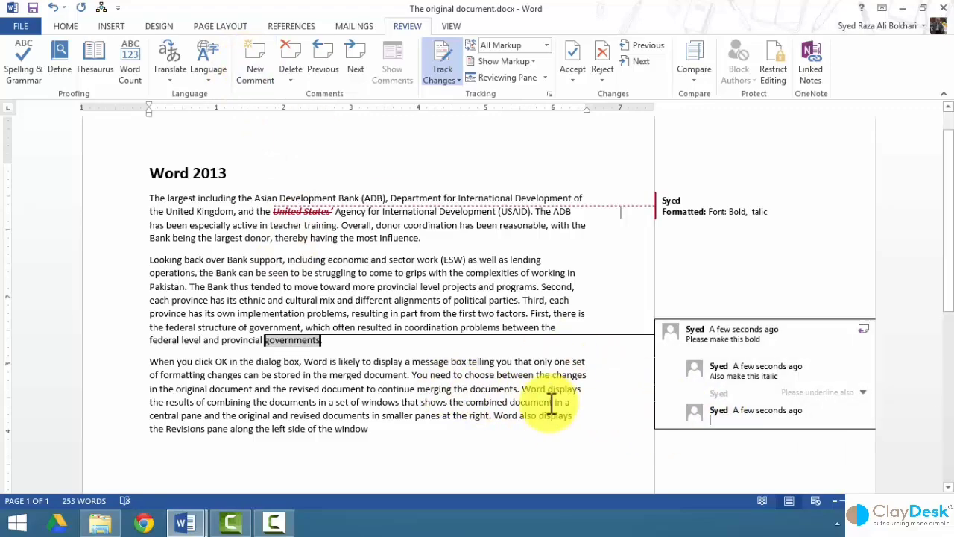
text(highlight)
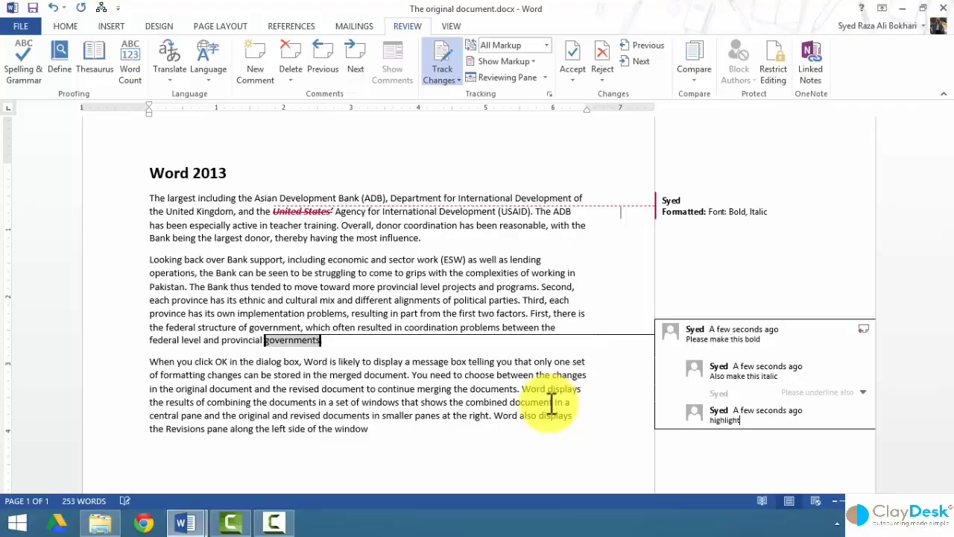
text( this text)
key(Return)
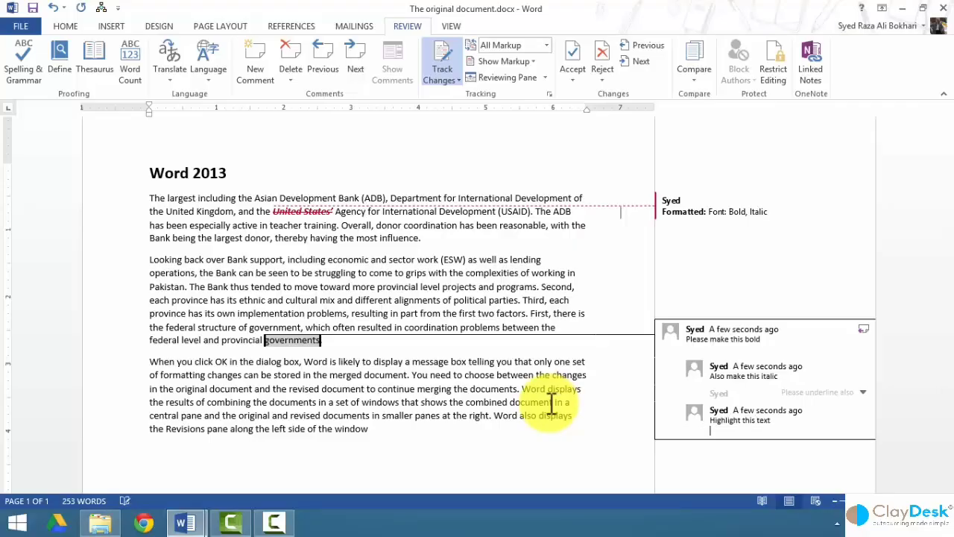
right_click(738, 410)
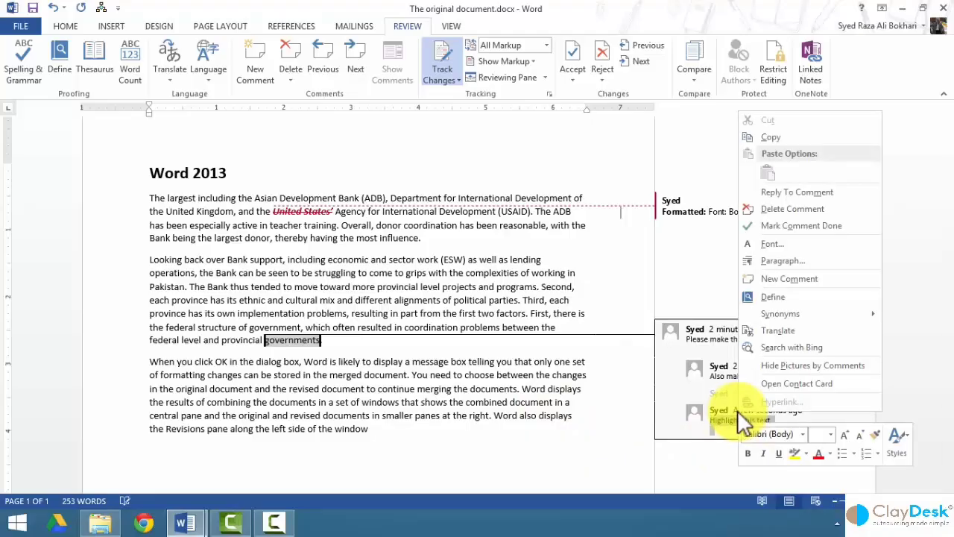
Set the 'Highlight this text' reply's font size to 12 pt in the Font dialog.
click(794, 240)
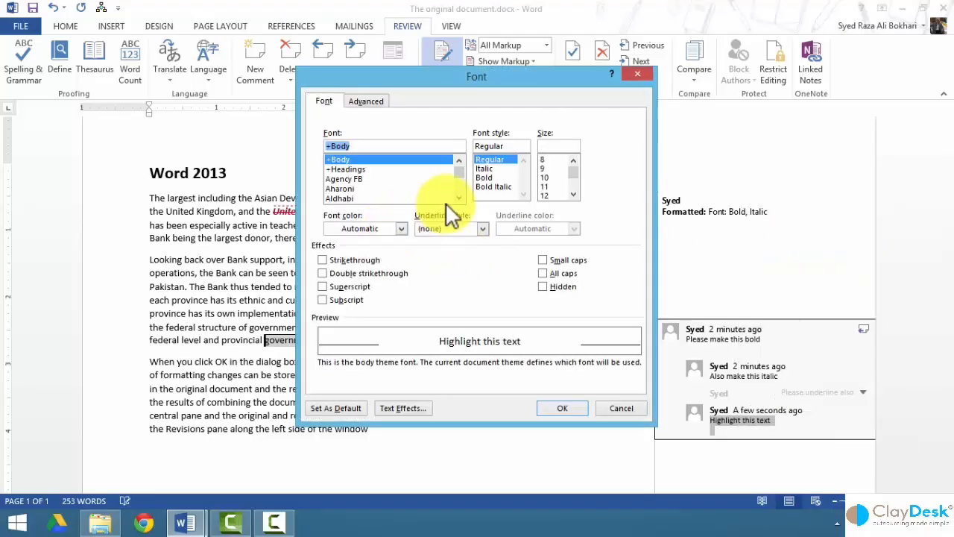
click(553, 194)
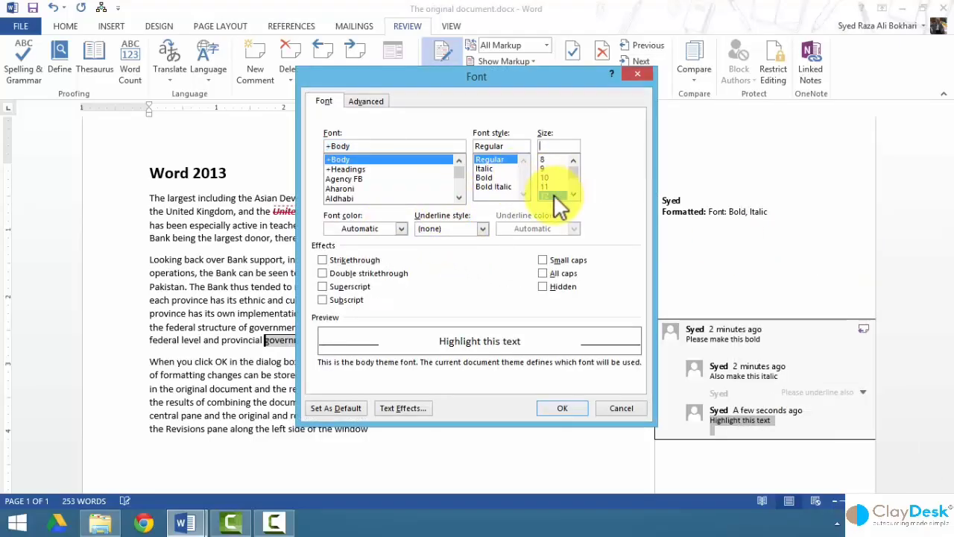
click(569, 411)
scroll(729, 419, down, 2)
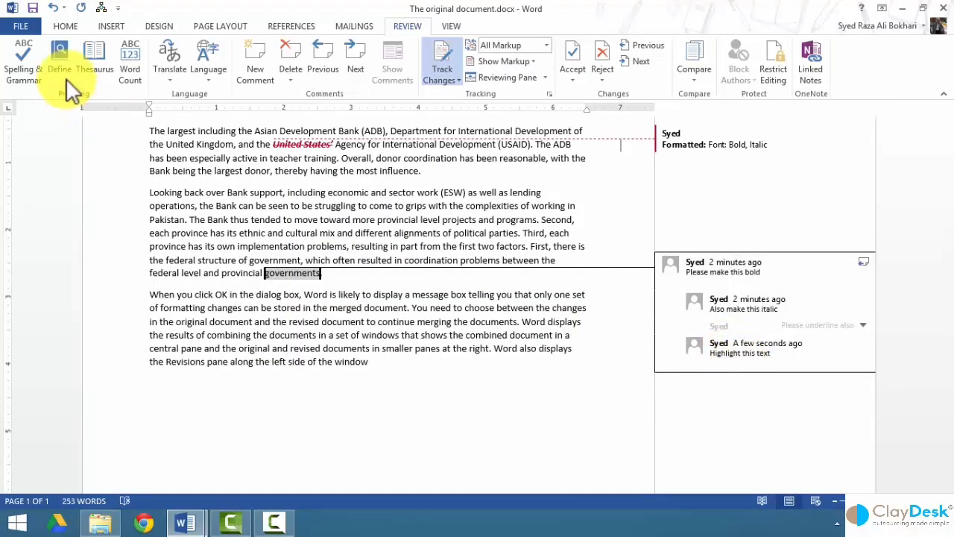
Type 'add another line' into the 'Highlight this text' reply, followed by a new line.
click(65, 26)
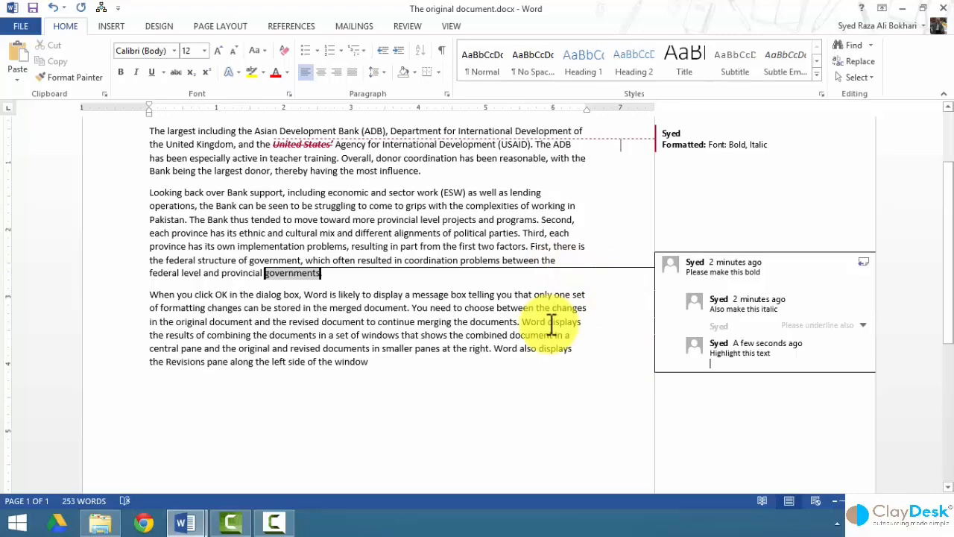
text(add)
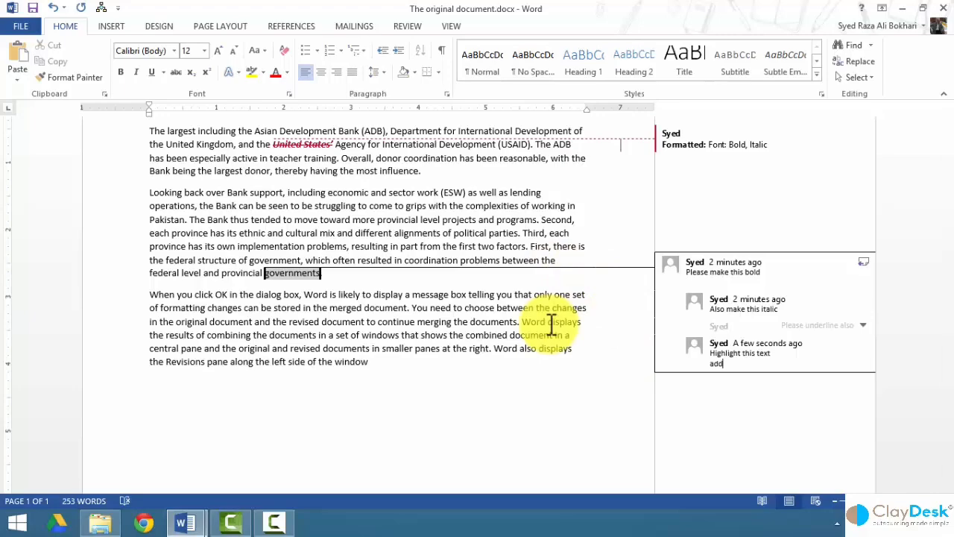
text( another line)
key(Return)
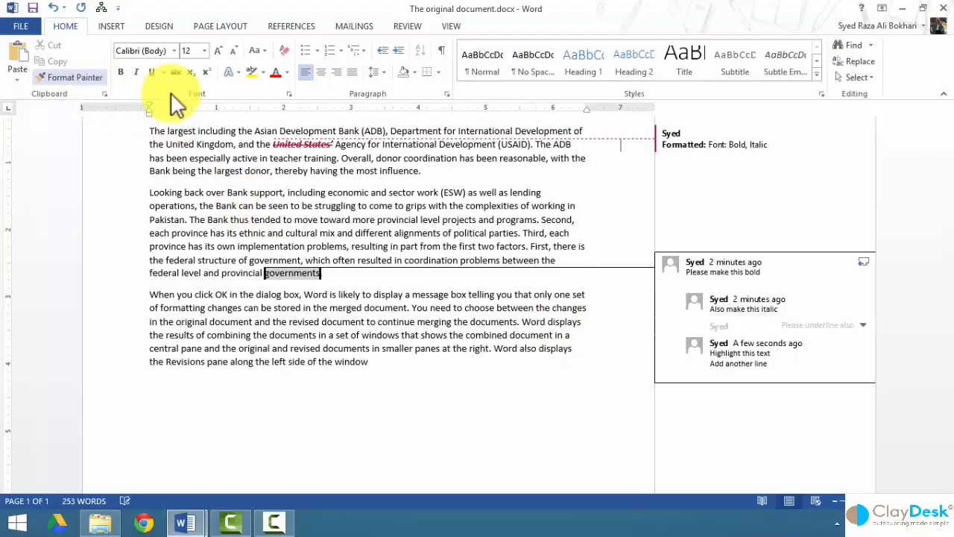
Mark the 'Highlight this text' reply as done and return to the Review tab.
right_click(729, 344)
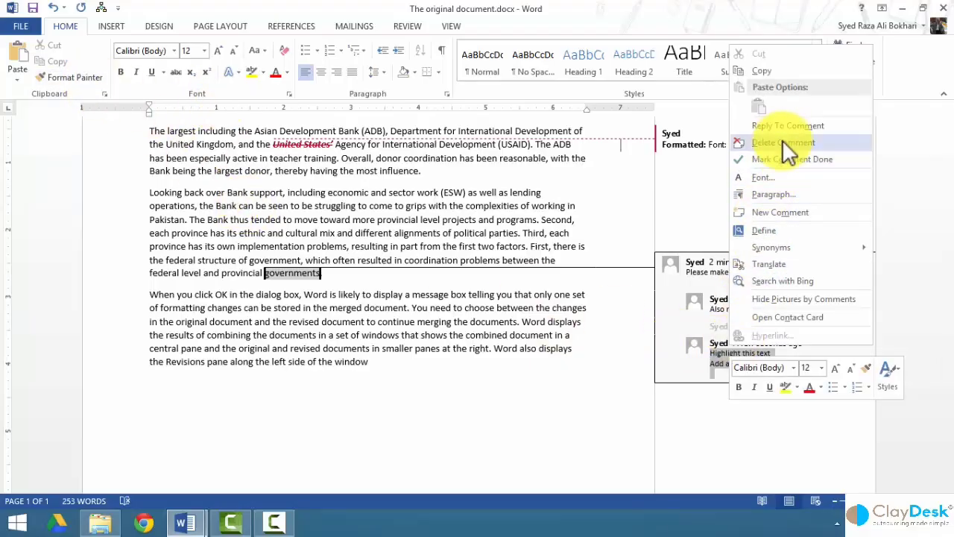
click(784, 158)
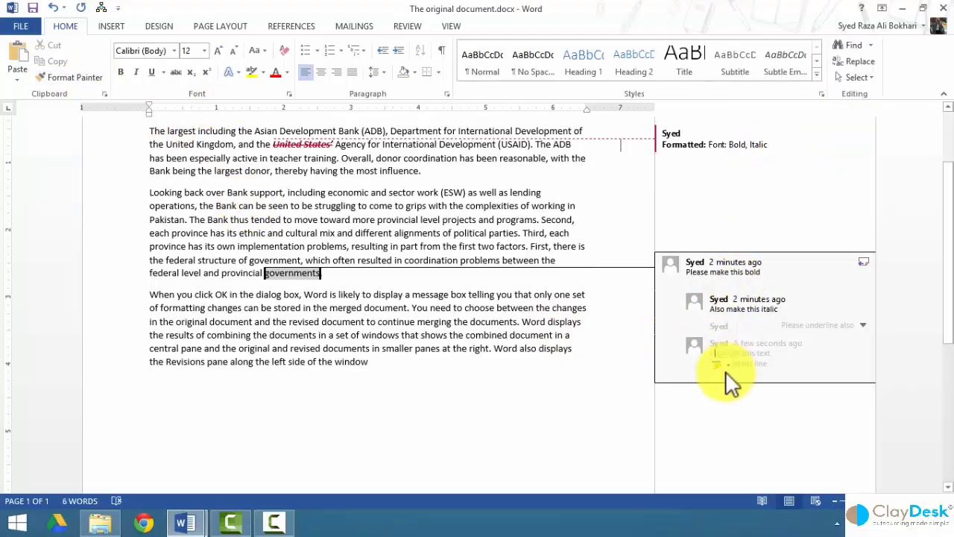
click(863, 325)
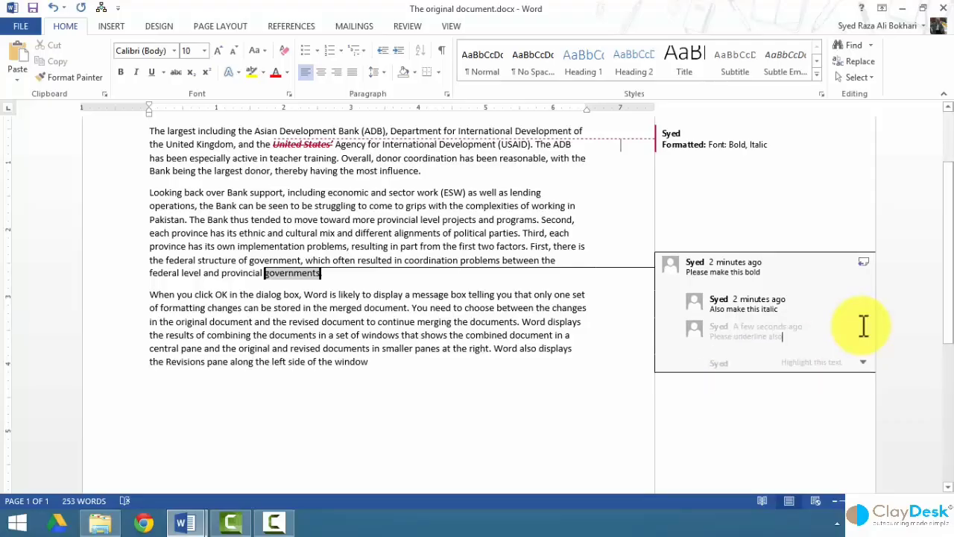
click(865, 364)
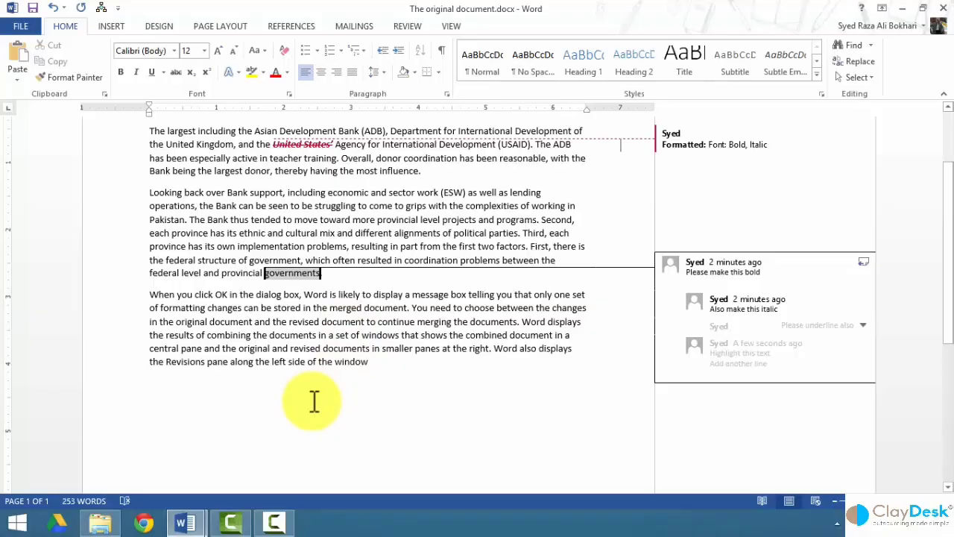
right_click(737, 307)
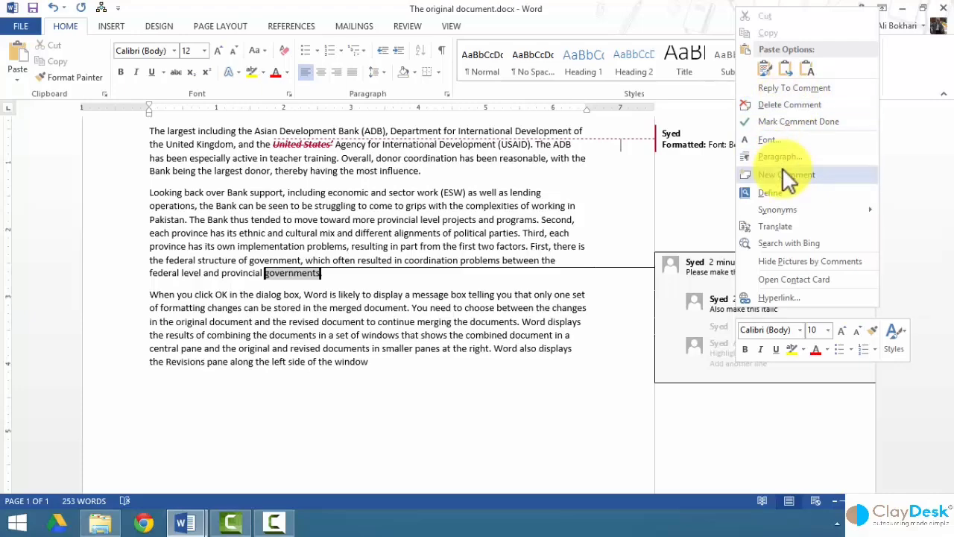
click(408, 27)
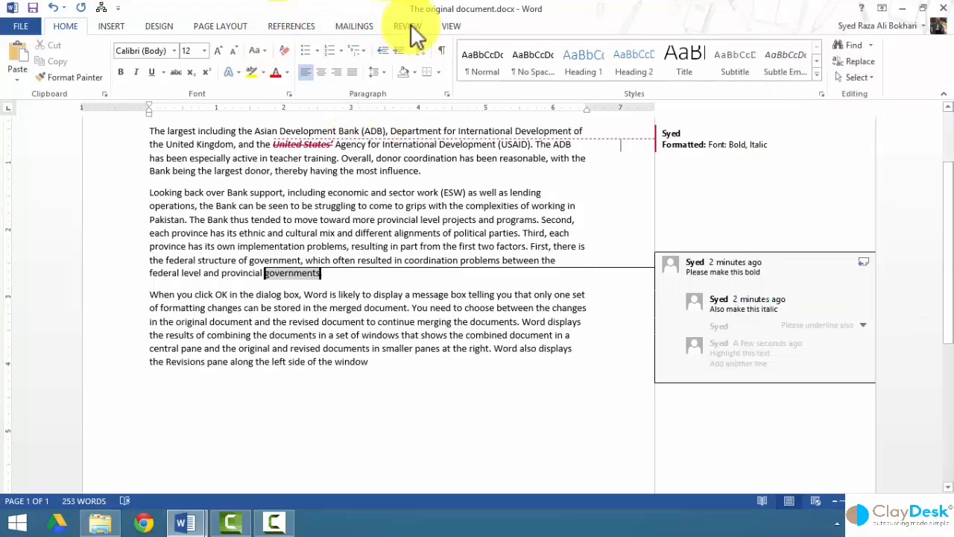